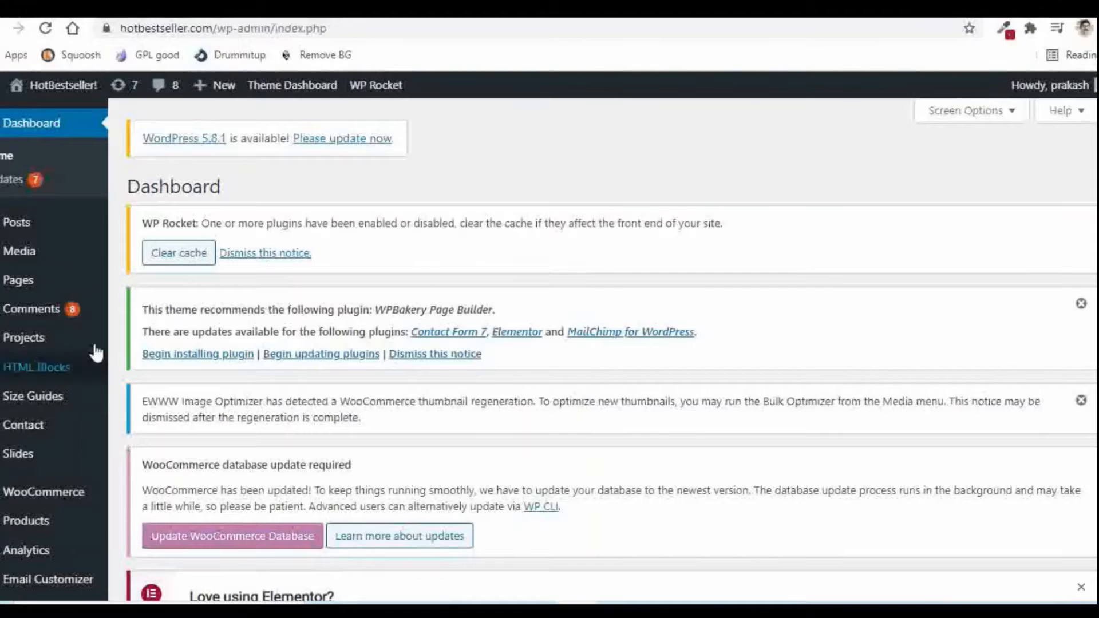
# Open the page for adding new plugins to the WordPress site
pyautogui.scroll(-3, 83, 378)
pyautogui.moveTo(84, 376)
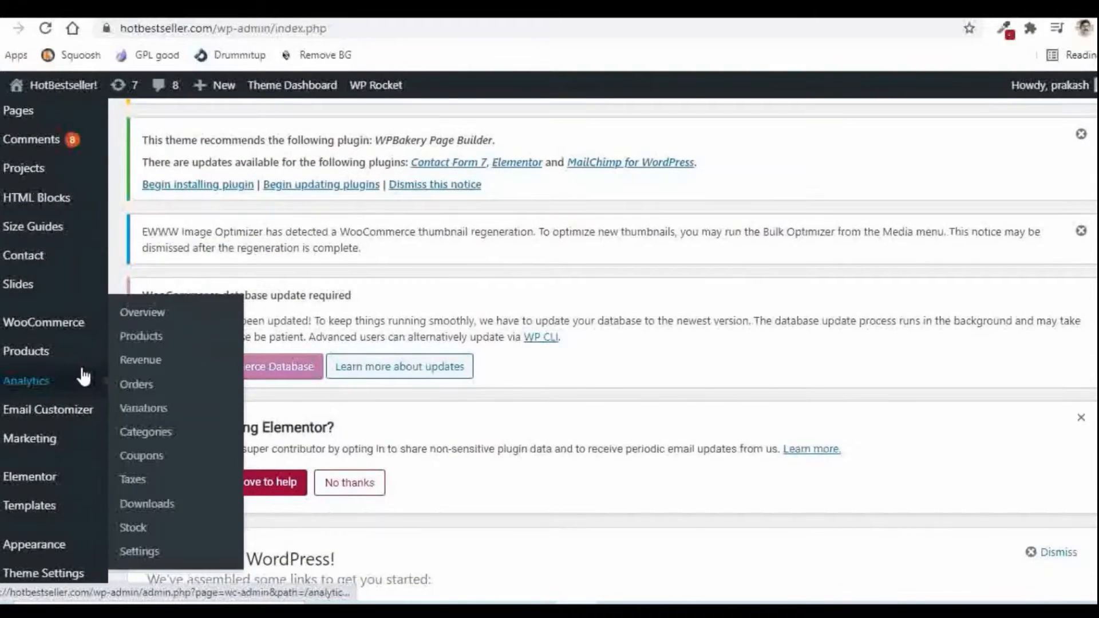
pyautogui.scroll(-1, 75, 401)
pyautogui.moveTo(26, 556)
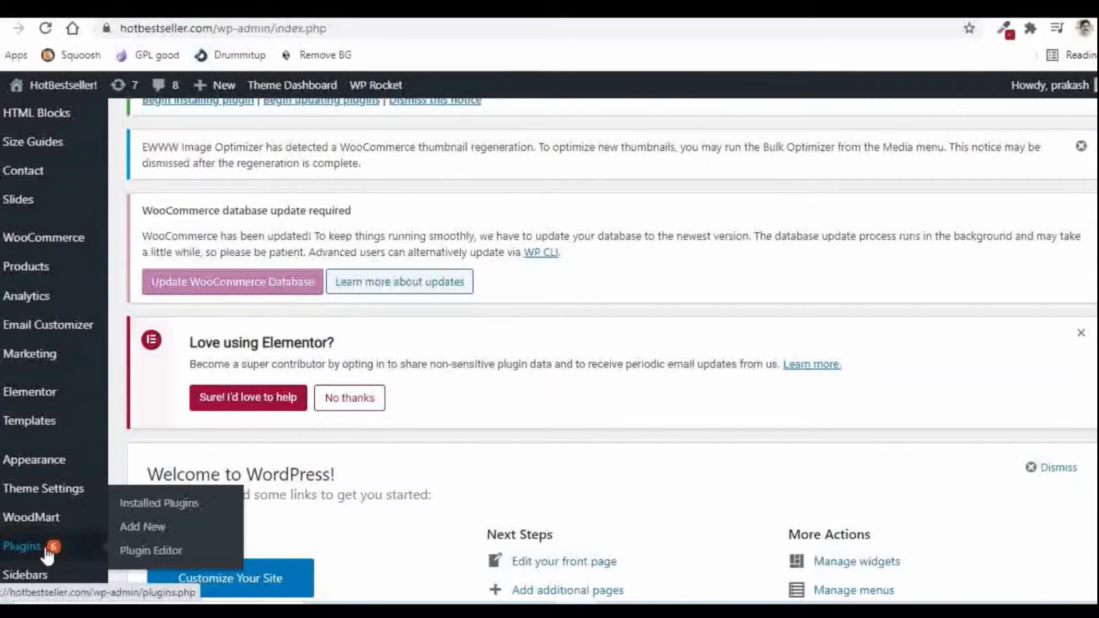
pyautogui.click(142, 527)
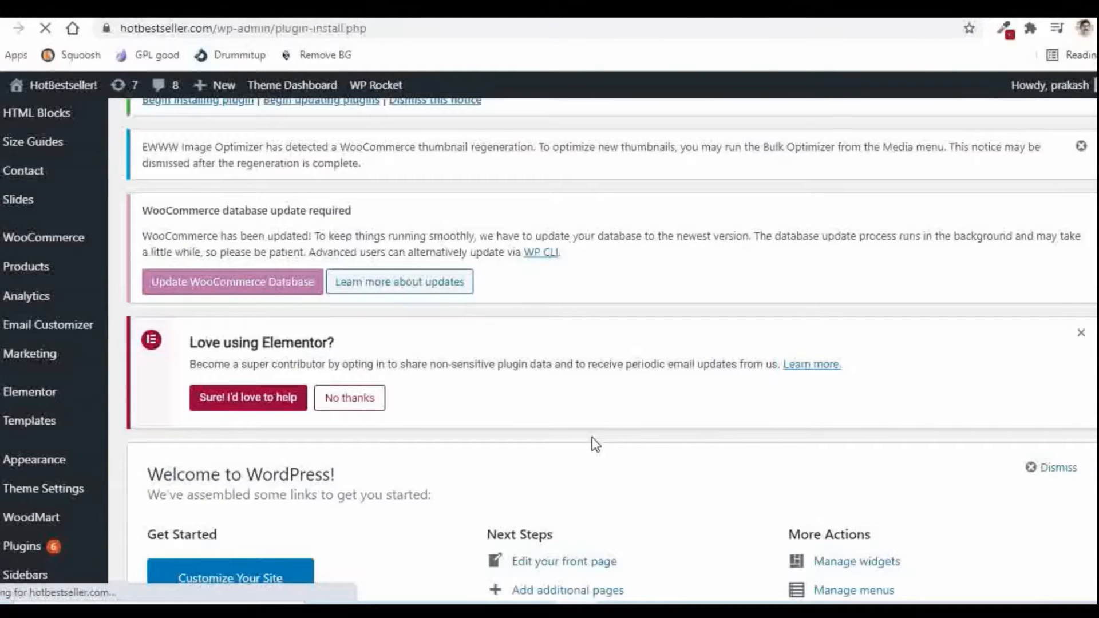
# Search the plugin directory for "pdf invoice"
pyautogui.scroll(-5, 781, 332)
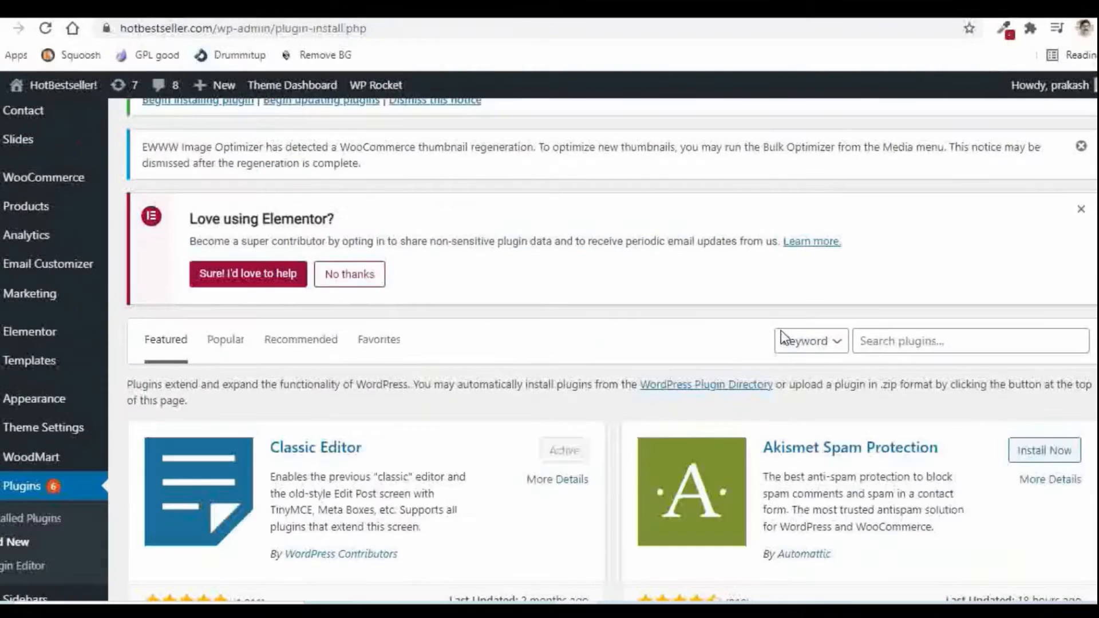
pyautogui.click(886, 342)
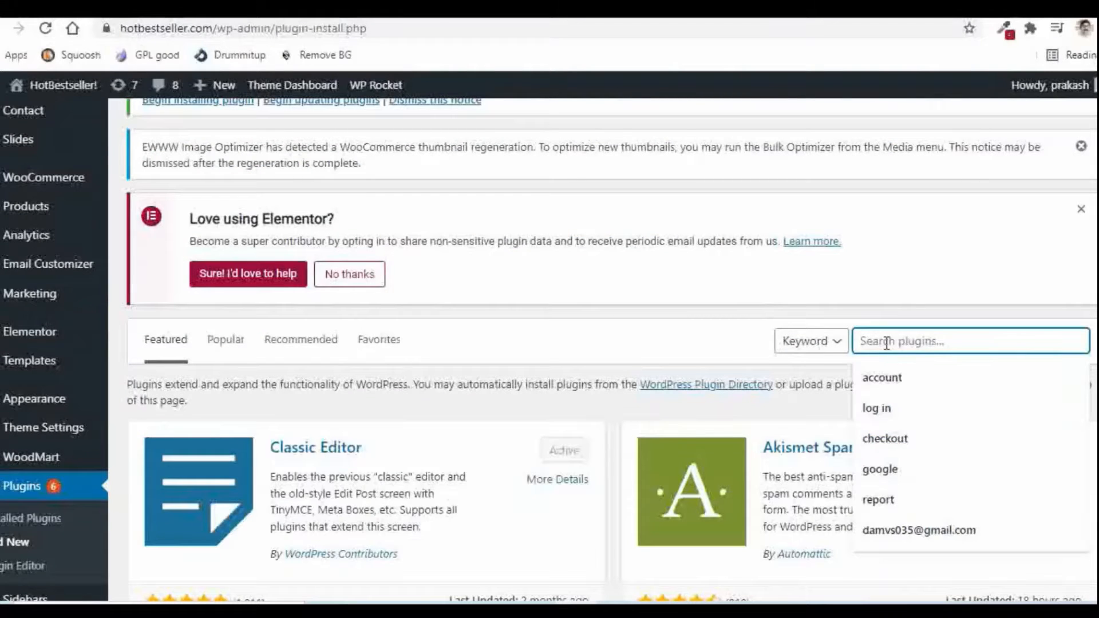
pyautogui.write('pdf')
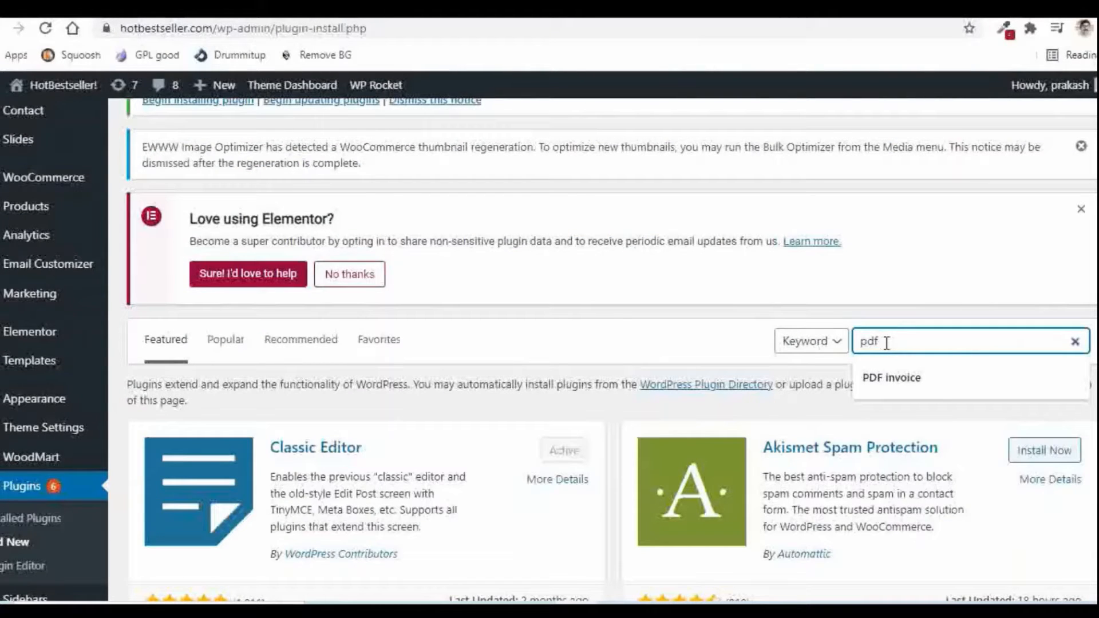
pyautogui.write(' invoice')
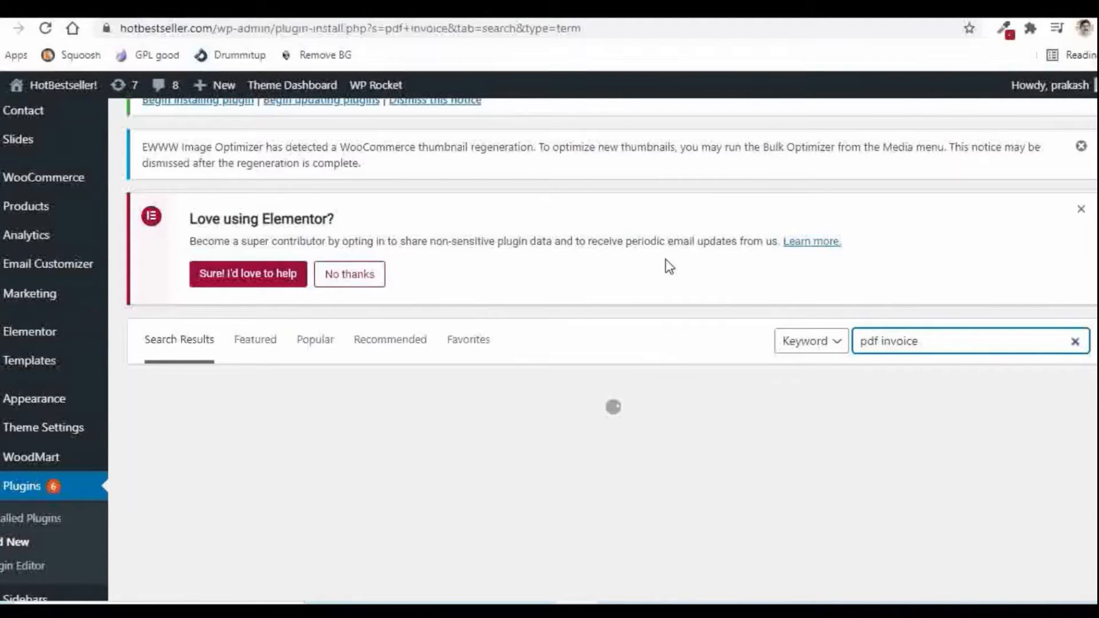
# Install and activate the WooCommerce PDF Invoices & Packing Slips plugin by Ewout Fernhout
pyautogui.scroll(-2, 574, 307)
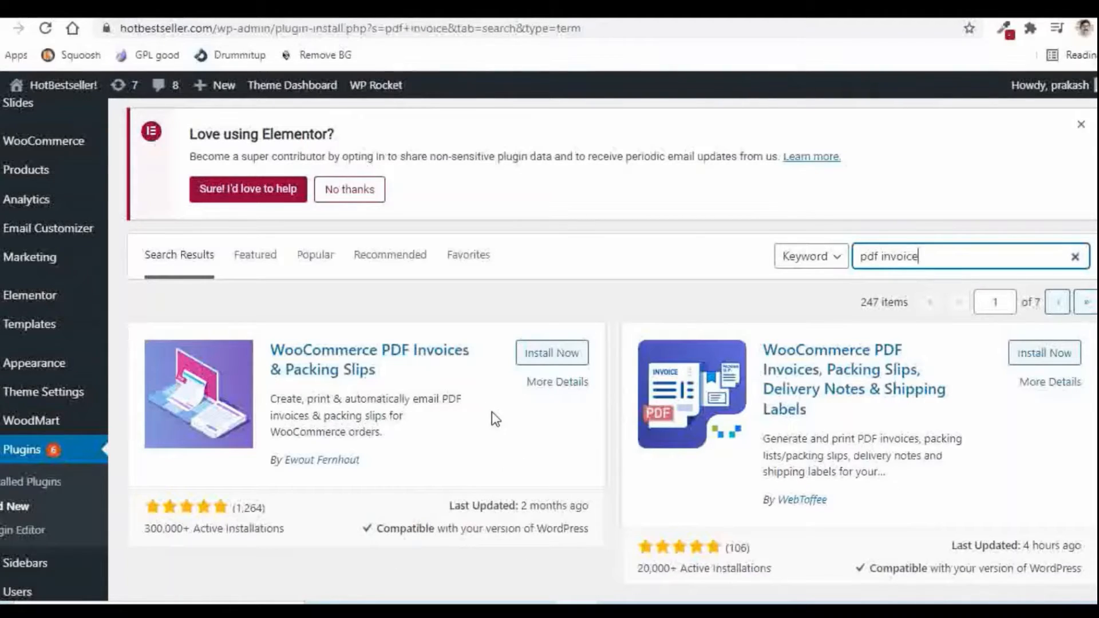
pyautogui.click(524, 366)
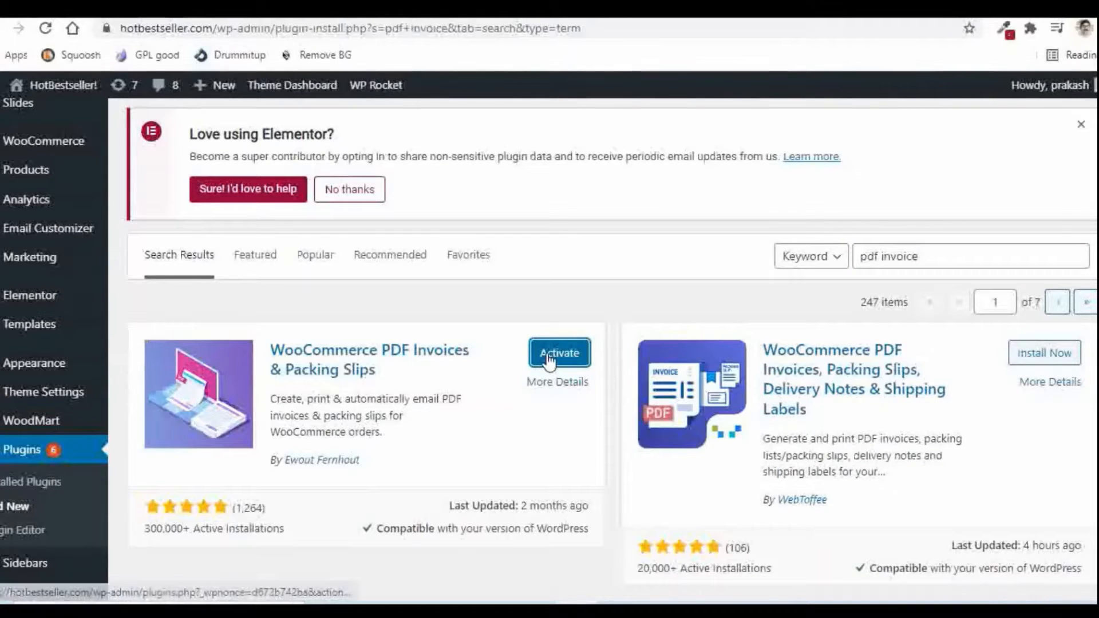
pyautogui.click(550, 355)
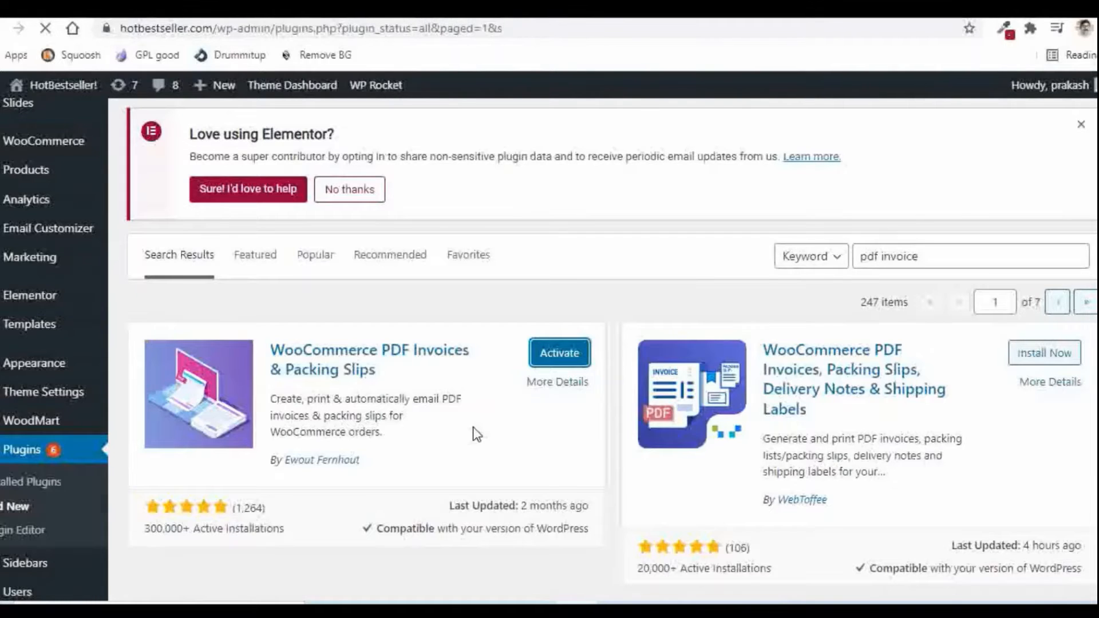
# Look through the installed plugins list for the WooCommerce PDF Invoices & Packing Slips entry
pyautogui.scroll(-3, 613, 363)
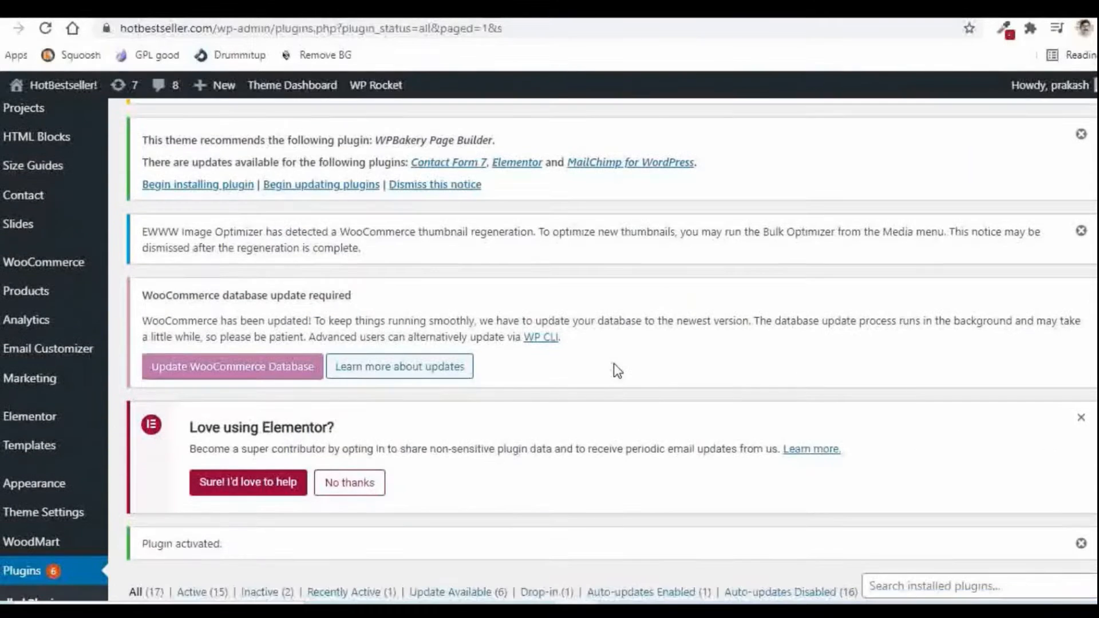
pyautogui.scroll(-3, 617, 371)
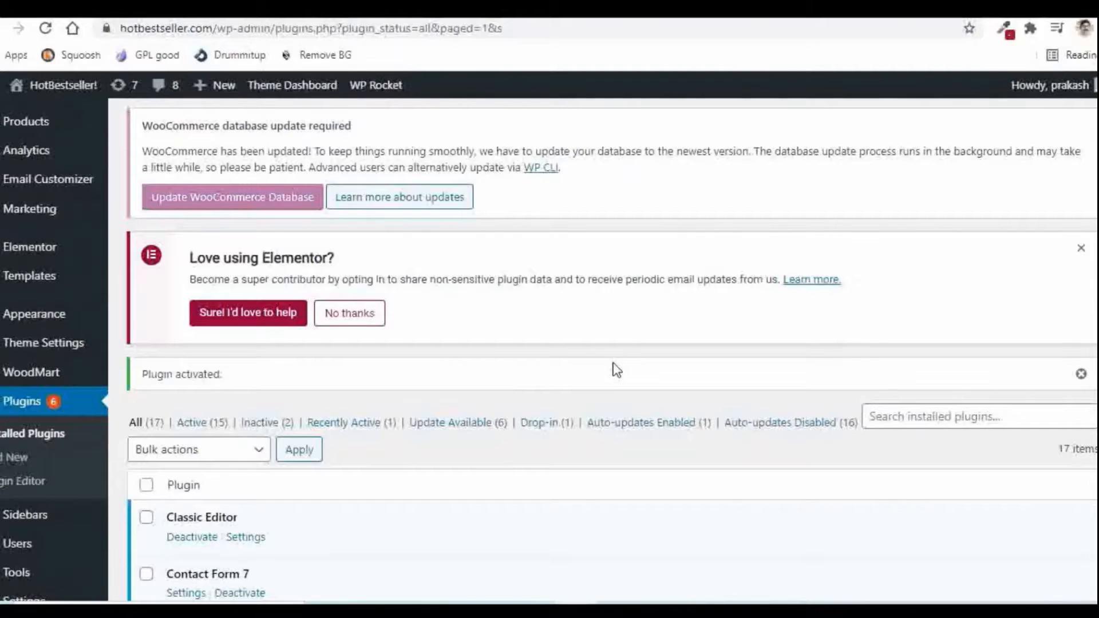
pyautogui.scroll(-3, 617, 371)
pyautogui.scroll(9, 617, 371)
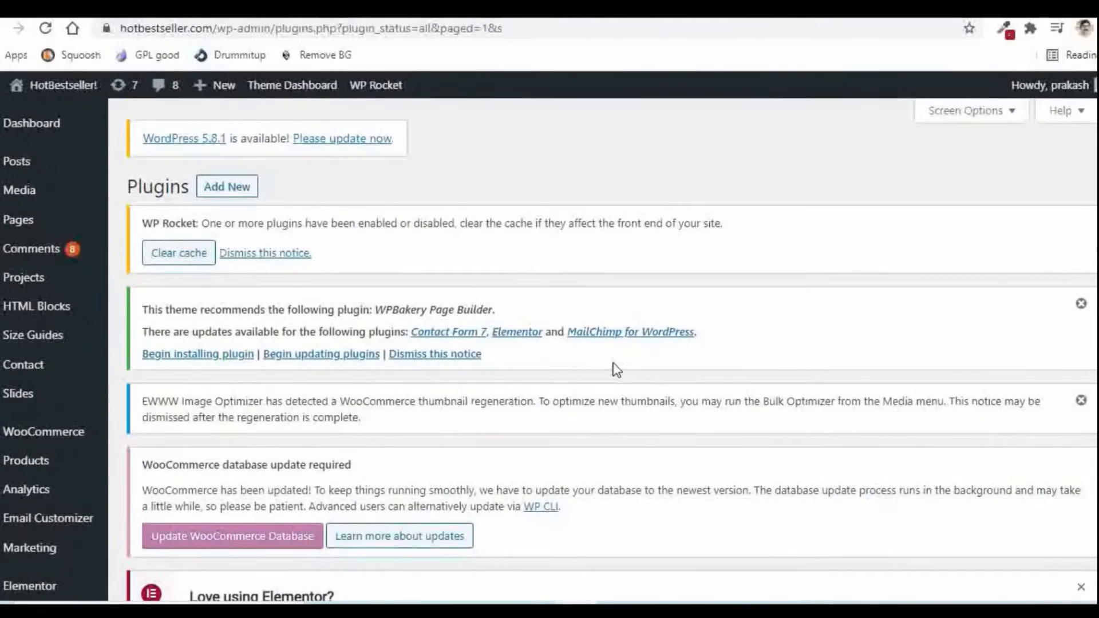
pyautogui.scroll(-2, 617, 371)
pyautogui.scroll(-7, 615, 369)
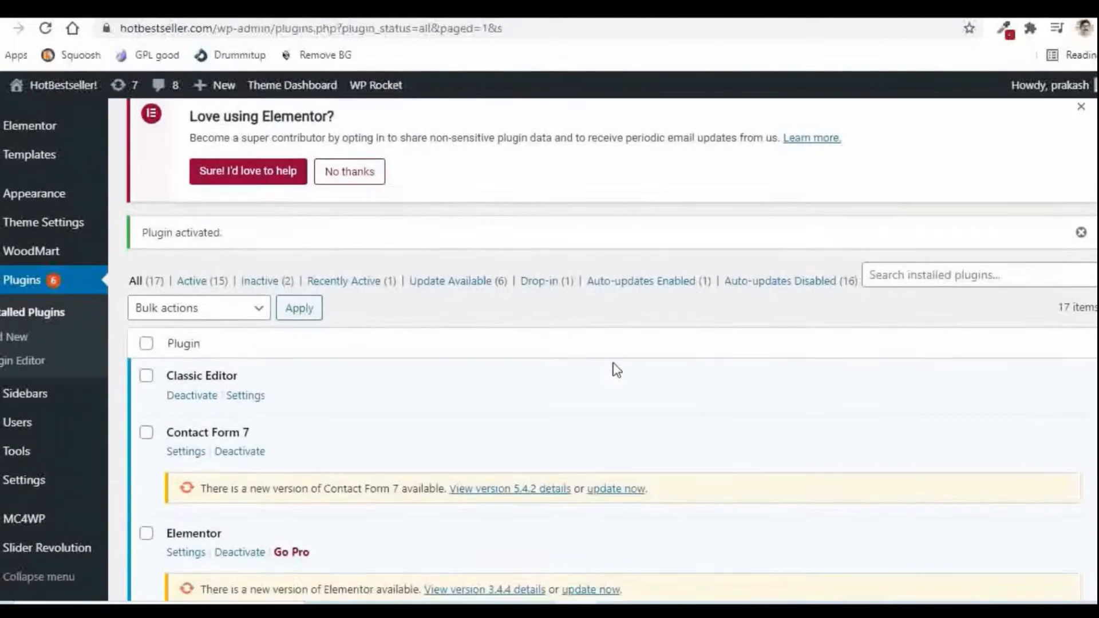
pyautogui.scroll(3, 526, 371)
pyautogui.moveTo(22, 146)
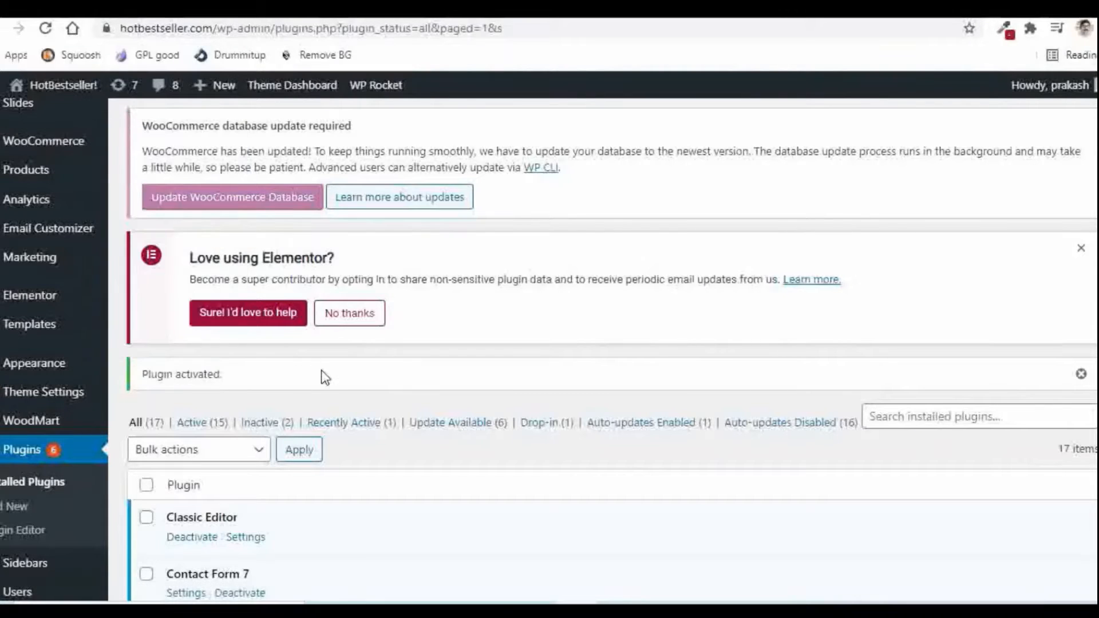
pyautogui.scroll(-20, 322, 370)
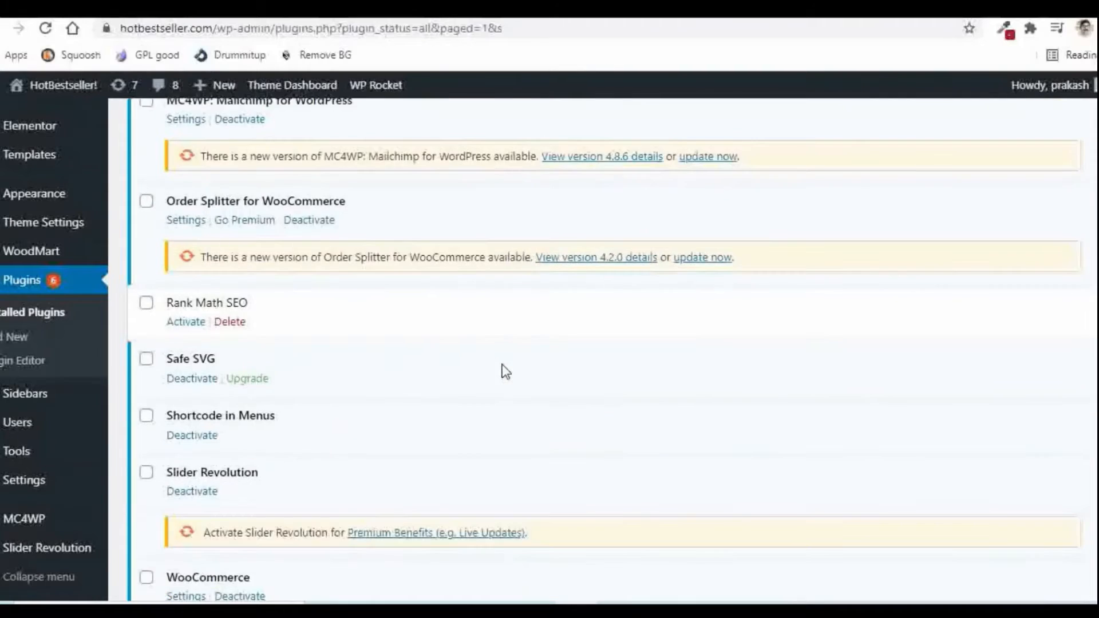
pyautogui.scroll(-6, 506, 372)
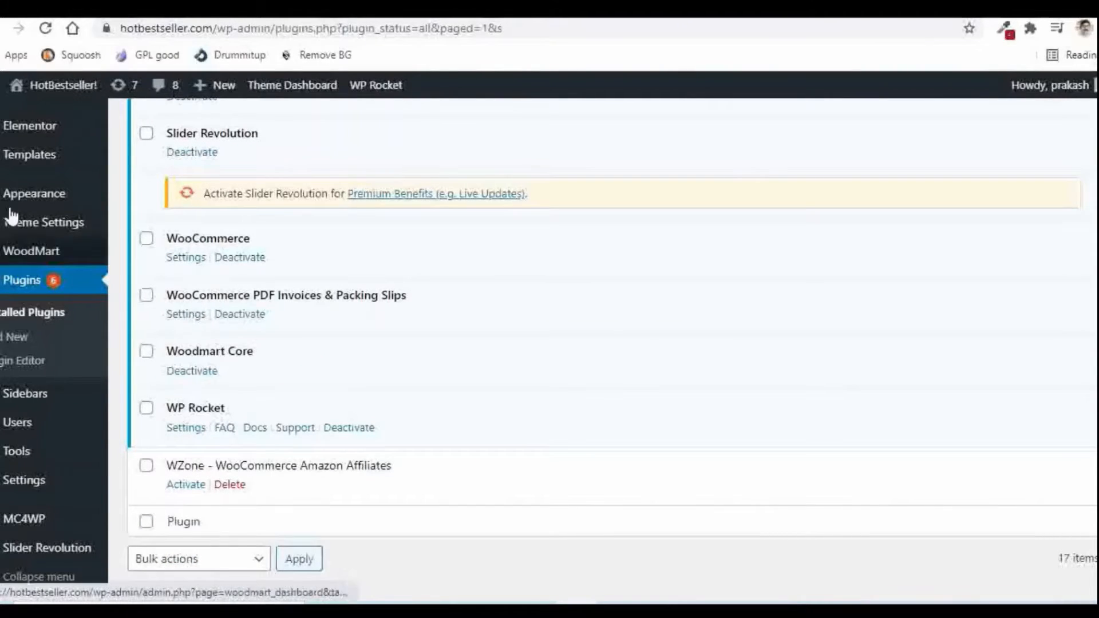
# Open the PDF Invoices settings page of WooCommerce
pyautogui.scroll(5, 11, 218)
pyautogui.moveTo(35, 232)
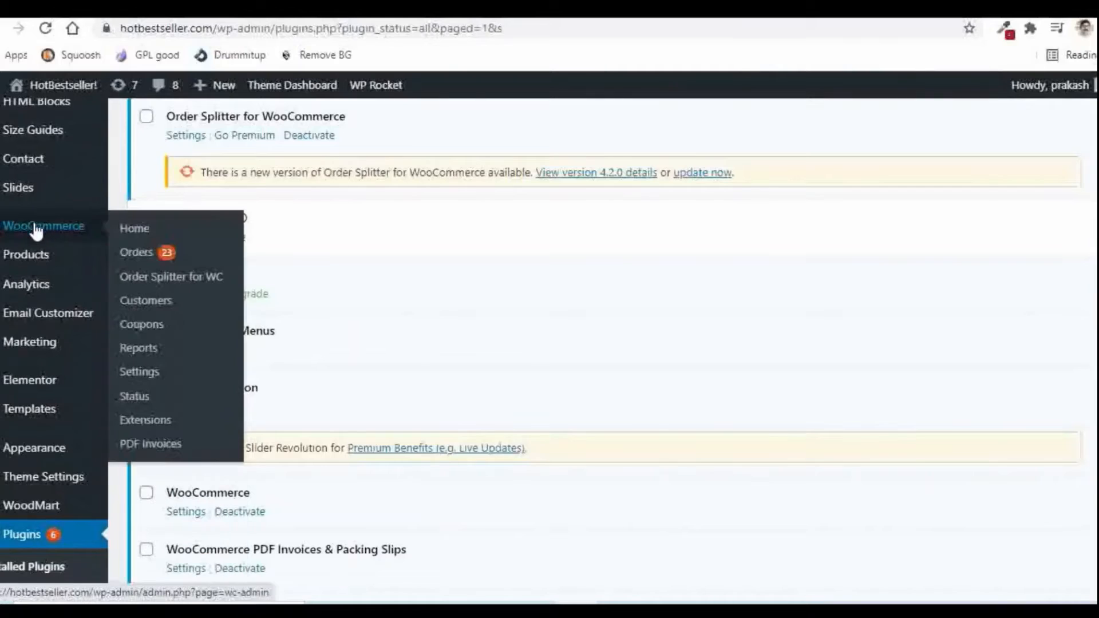
pyautogui.click(166, 452)
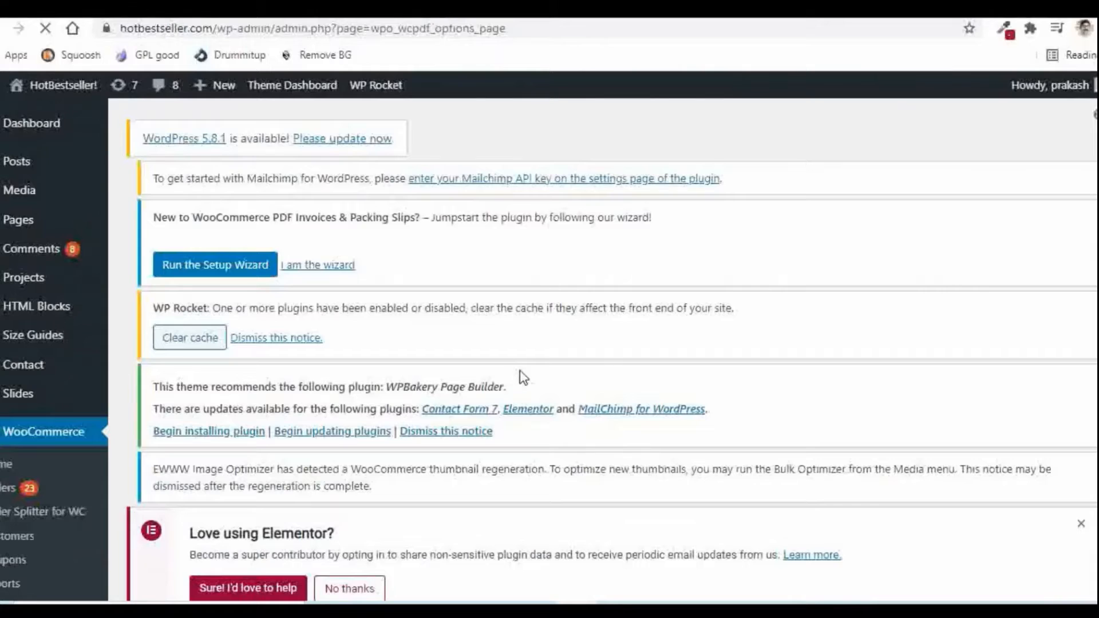
# In the general settings, choose to view the PDF with "Open the PDF in a new browser tab/window"
pyautogui.scroll(-5, 520, 370)
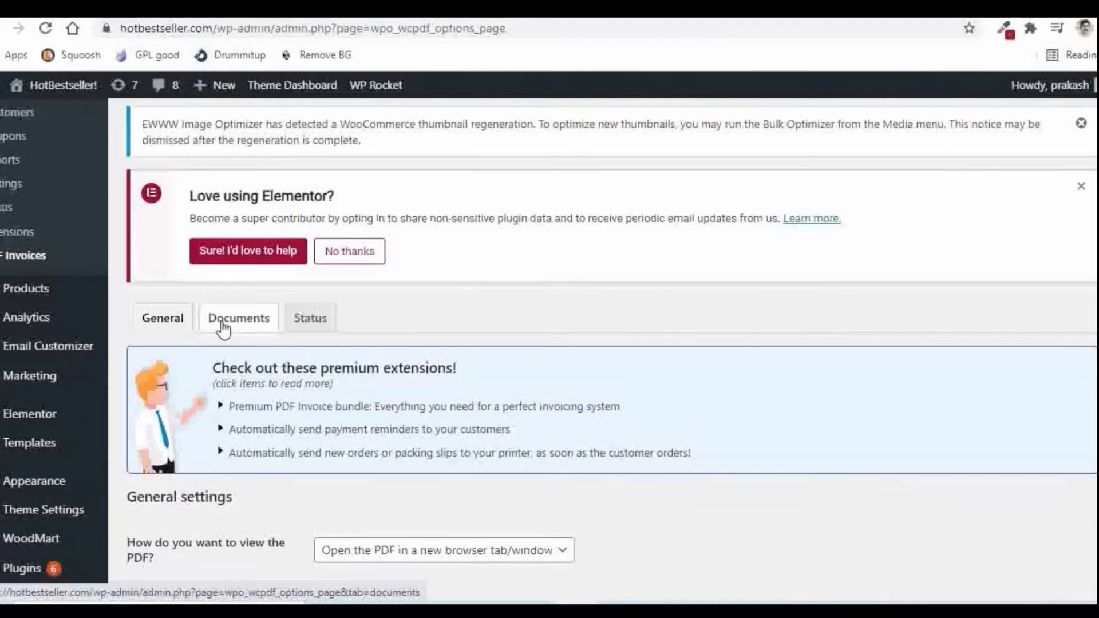
pyautogui.scroll(-1, 487, 297)
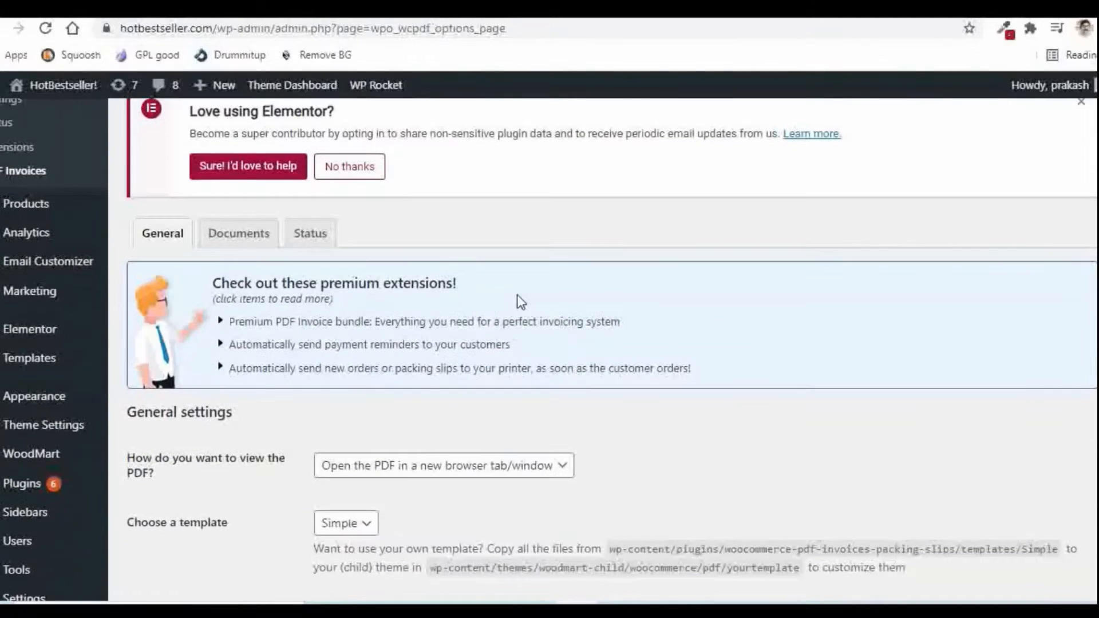
pyautogui.scroll(-1, 553, 290)
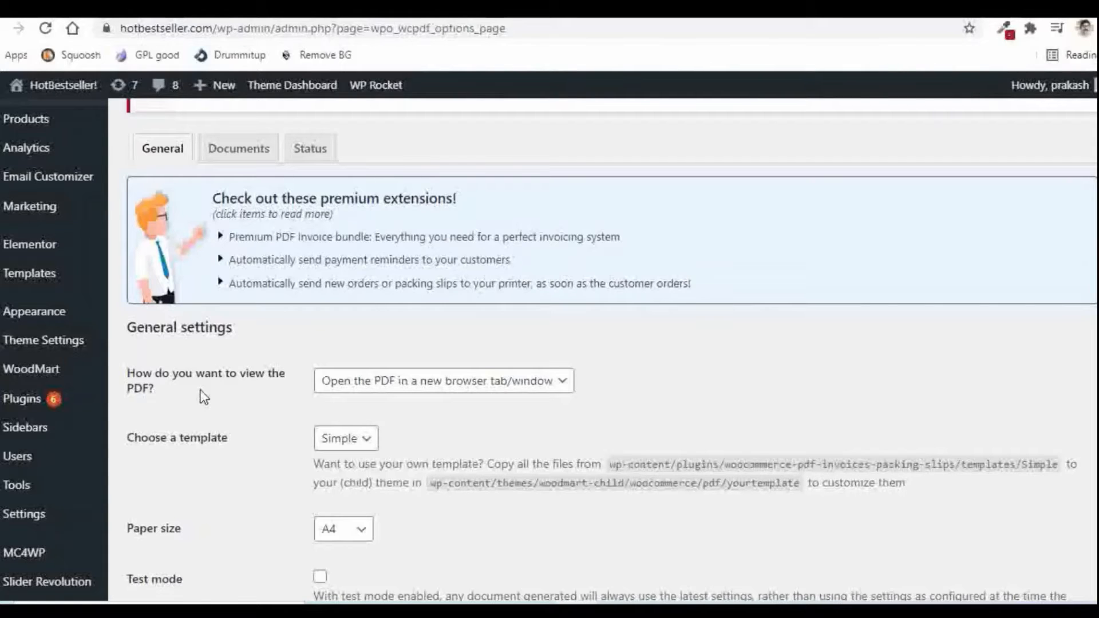
pyautogui.click(431, 393)
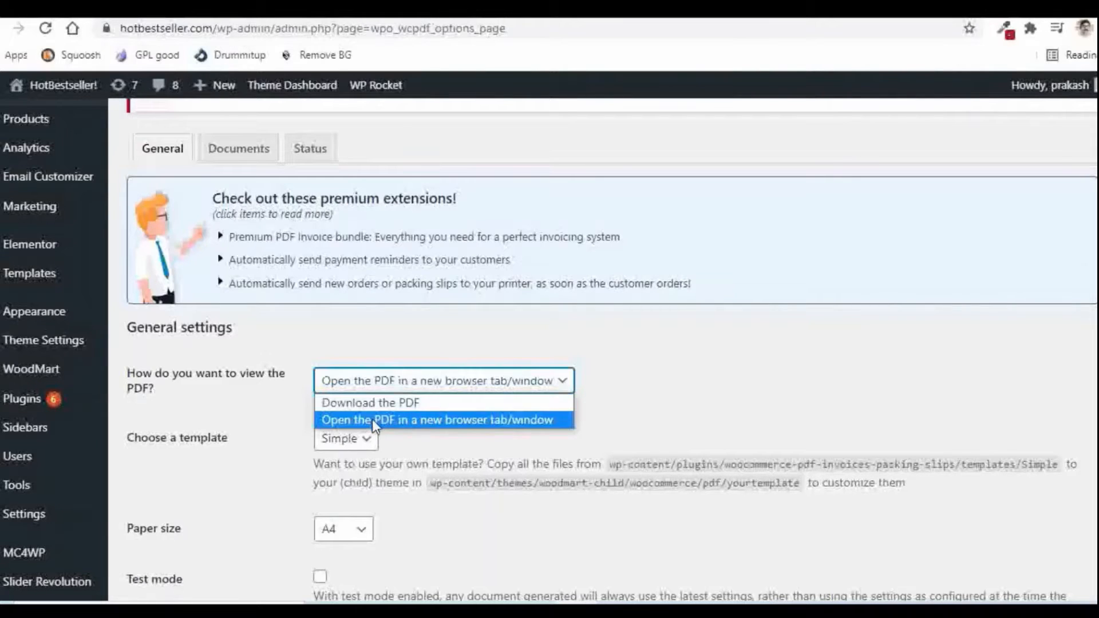
pyautogui.click(451, 423)
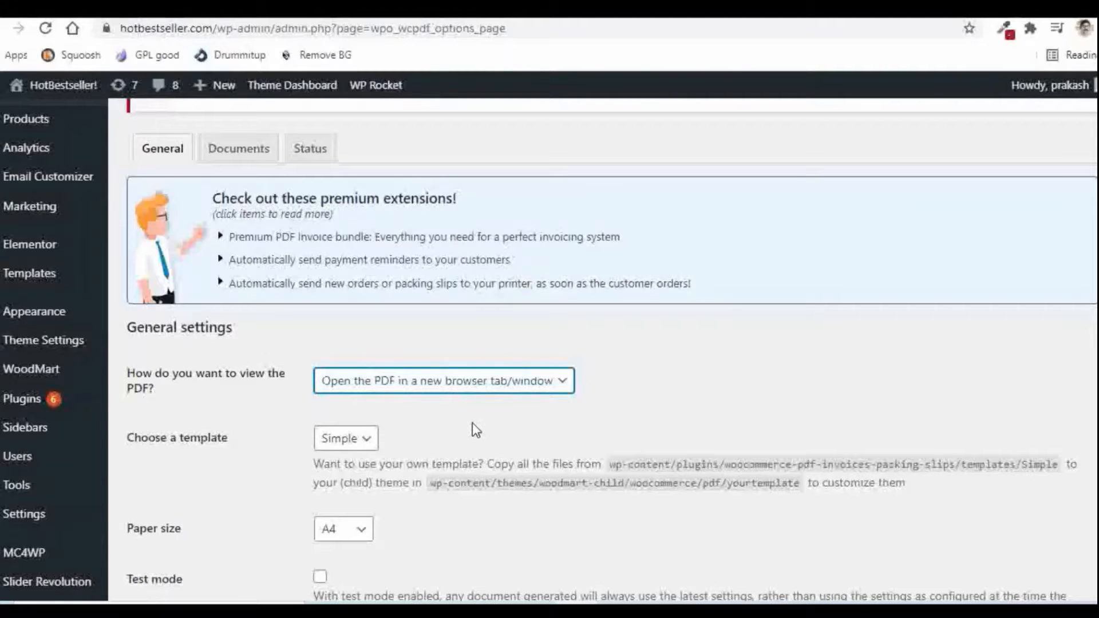
# Check the available paper size options in the general settings and leave the selection at A4
pyautogui.scroll(-2, 238, 409)
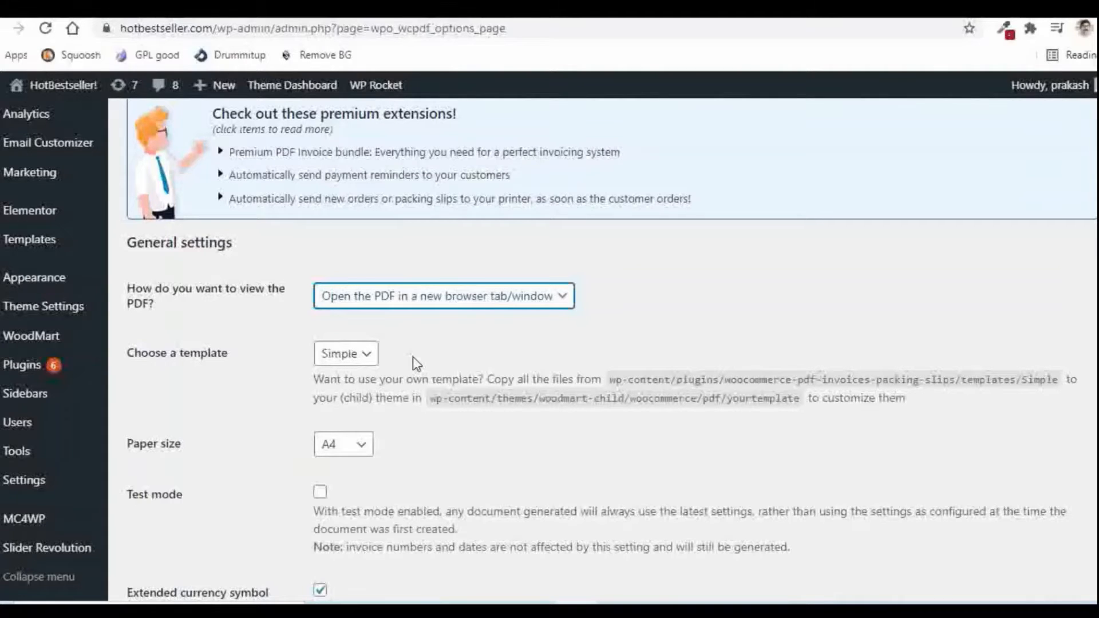
pyautogui.scroll(-1, 414, 357)
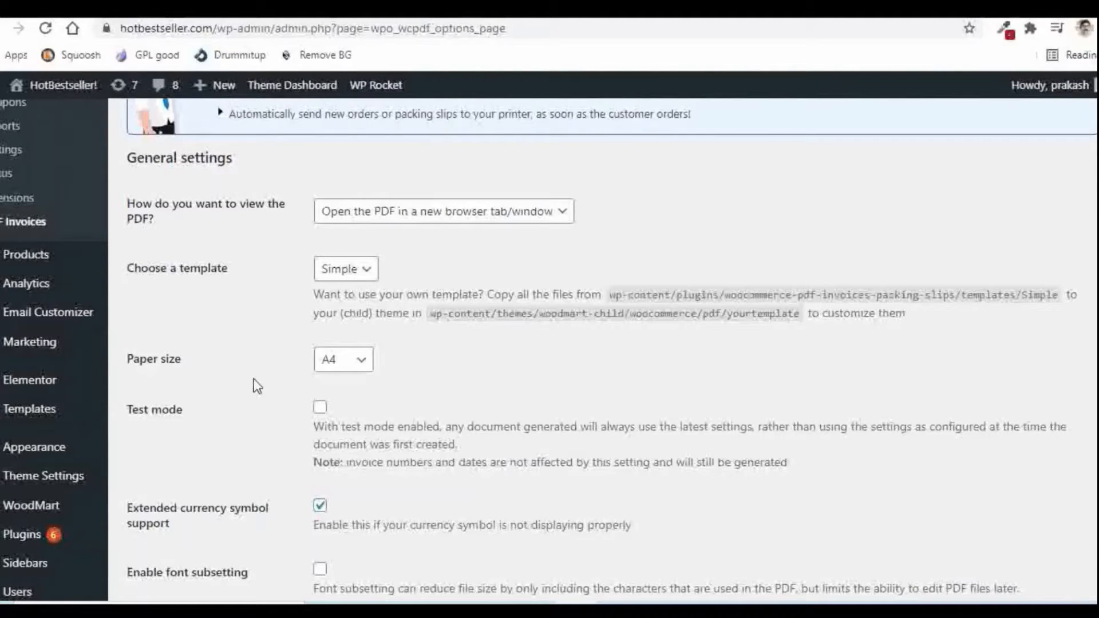
pyautogui.click(344, 367)
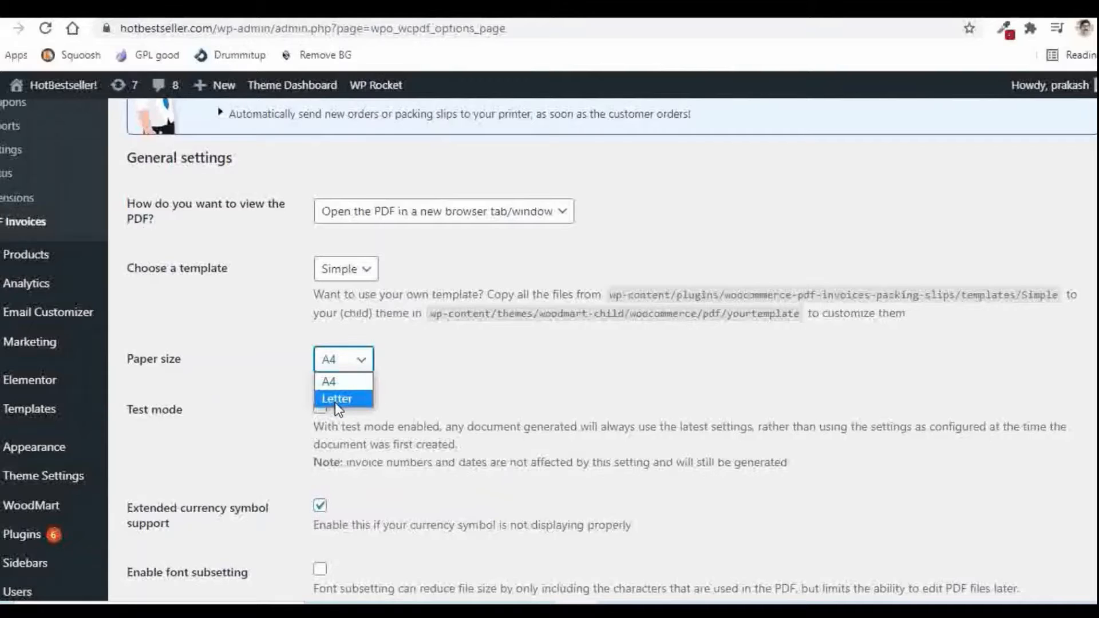
pyautogui.click(511, 383)
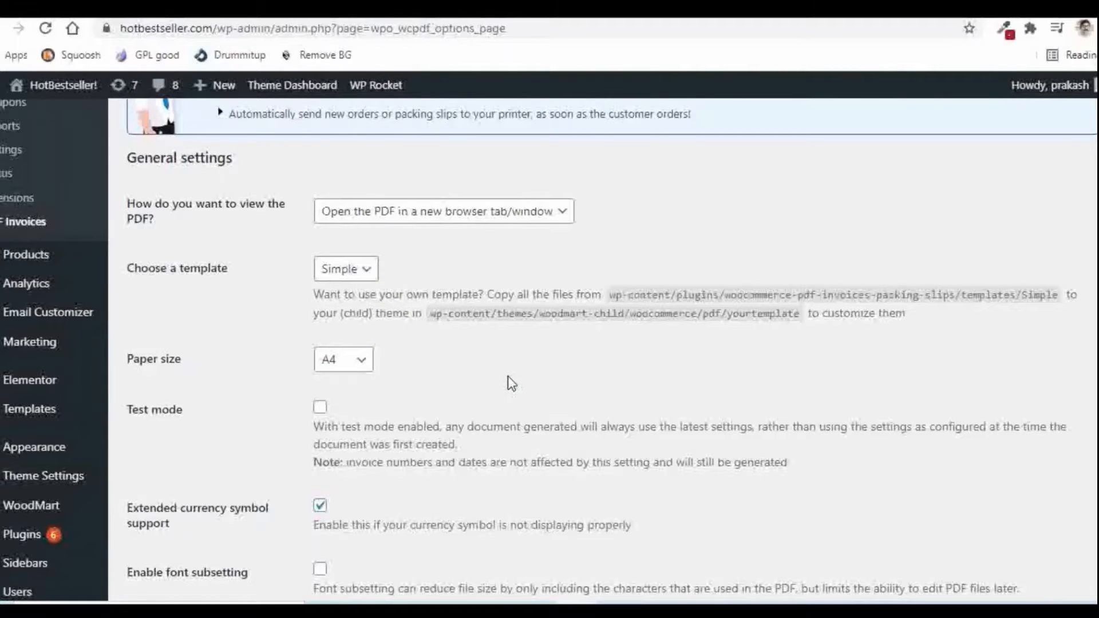
# Set the shop header/logo to the hotbestseller image hotbestseller-BG-2.png from the media library
pyautogui.scroll(-2, 218, 437)
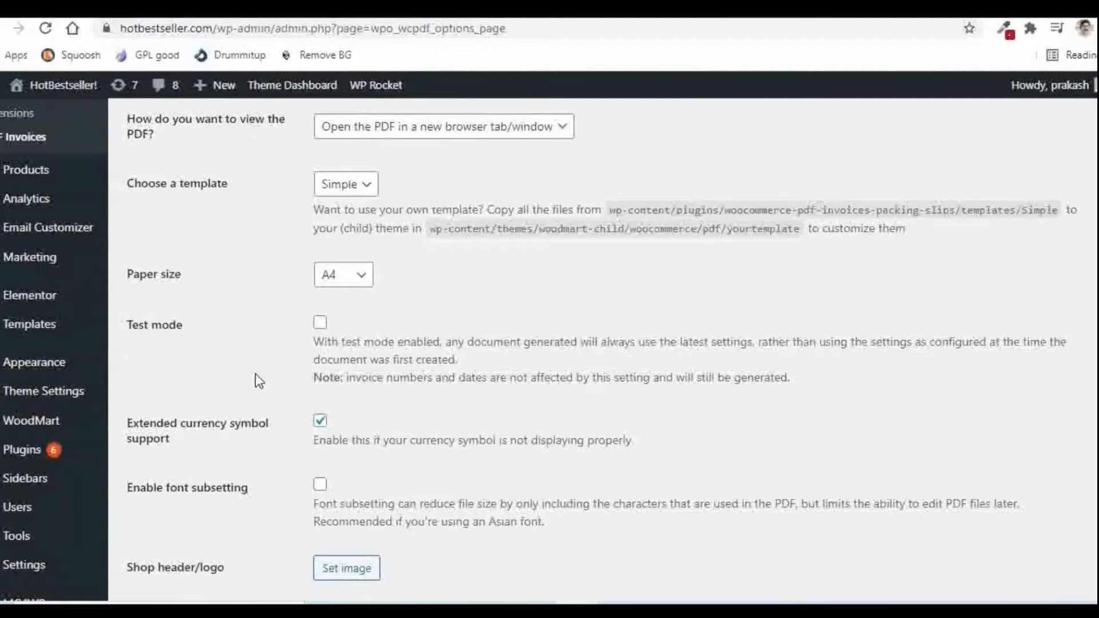
pyautogui.scroll(-2, 257, 378)
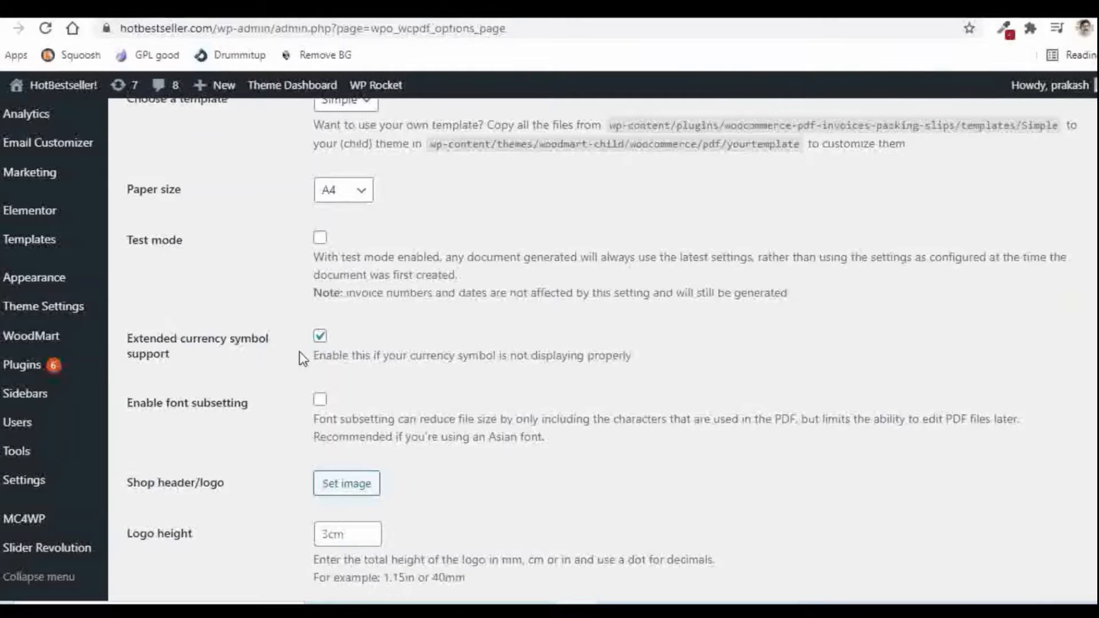
pyautogui.scroll(1, 307, 350)
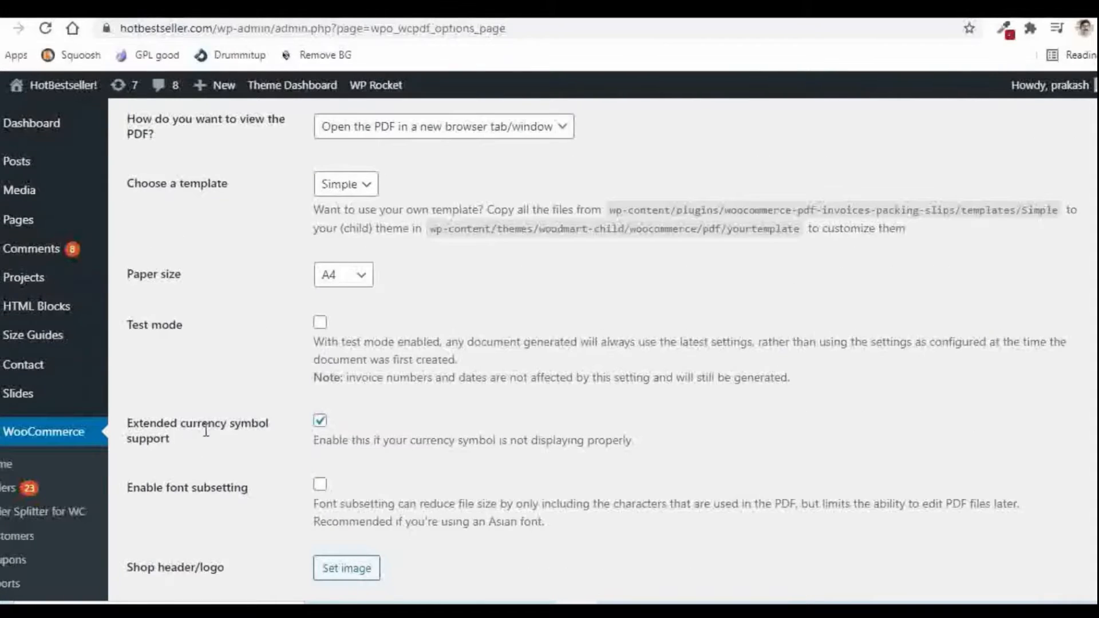
pyautogui.scroll(-1, 462, 428)
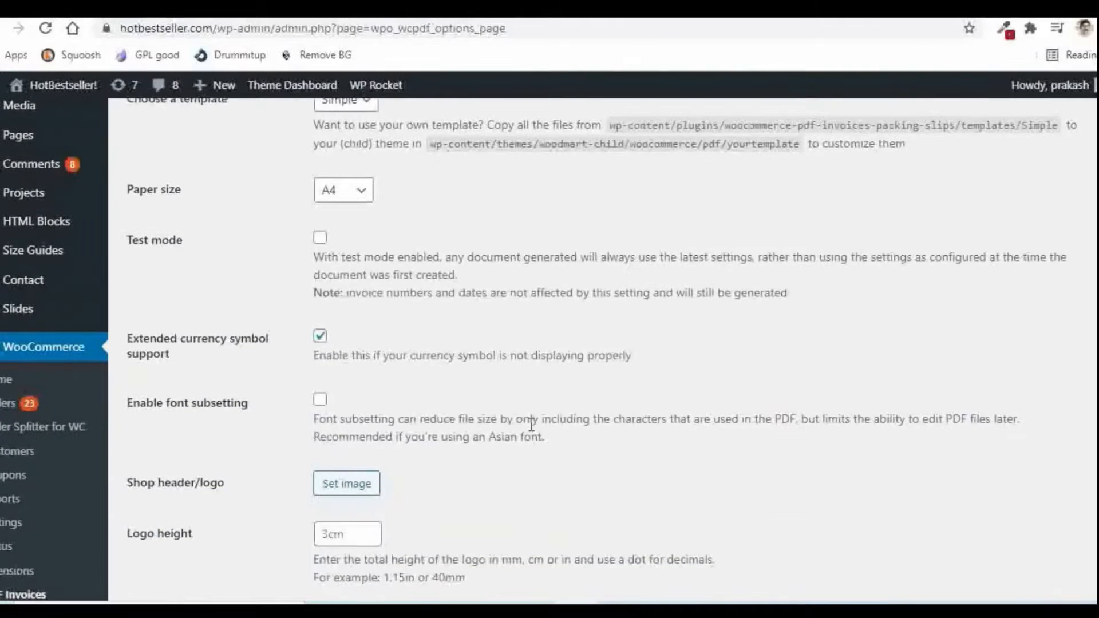
pyautogui.scroll(-1, 532, 425)
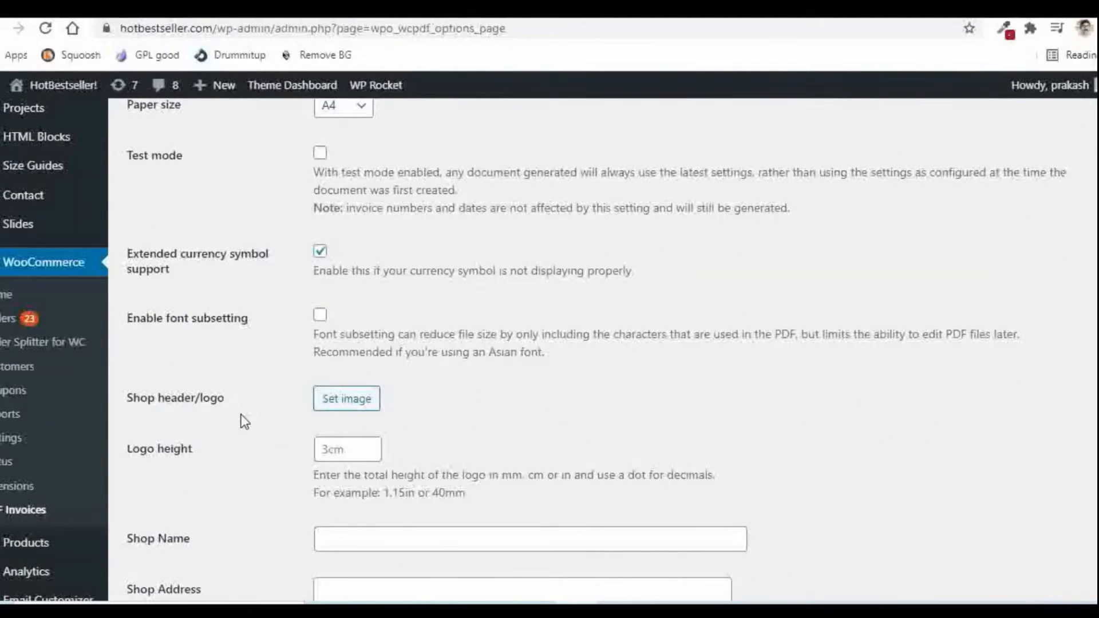
pyautogui.click(347, 401)
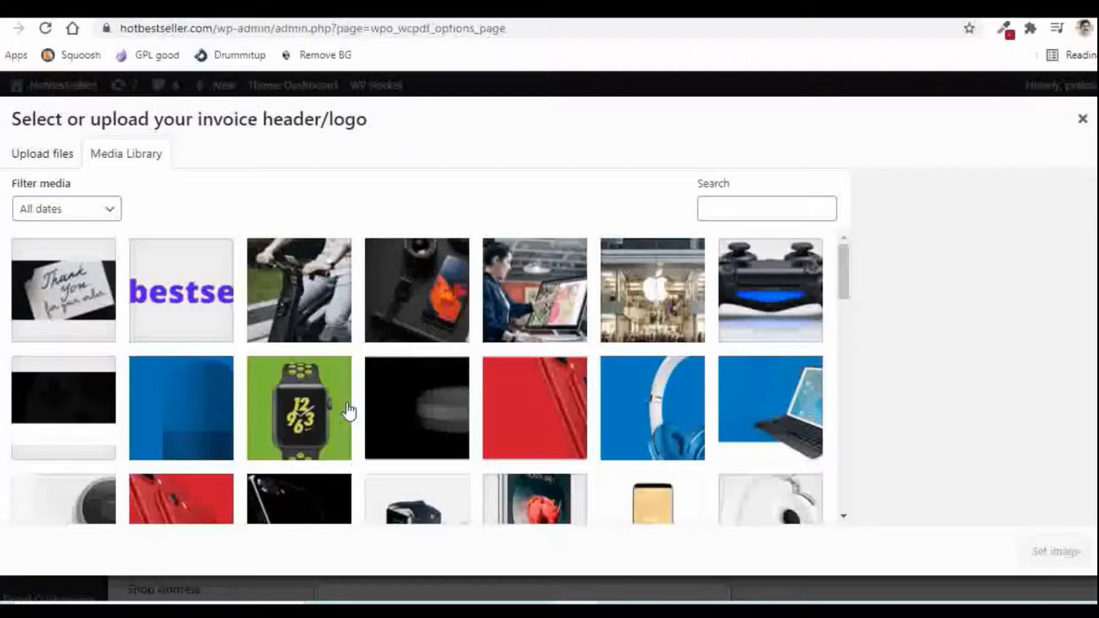
pyautogui.click(192, 291)
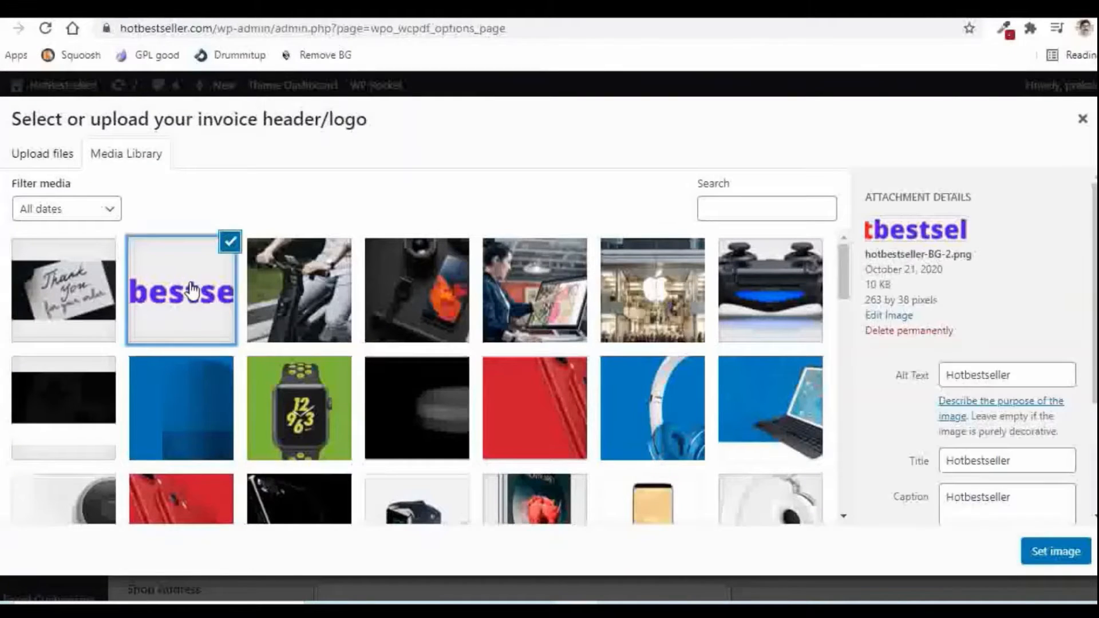
pyautogui.click(1056, 553)
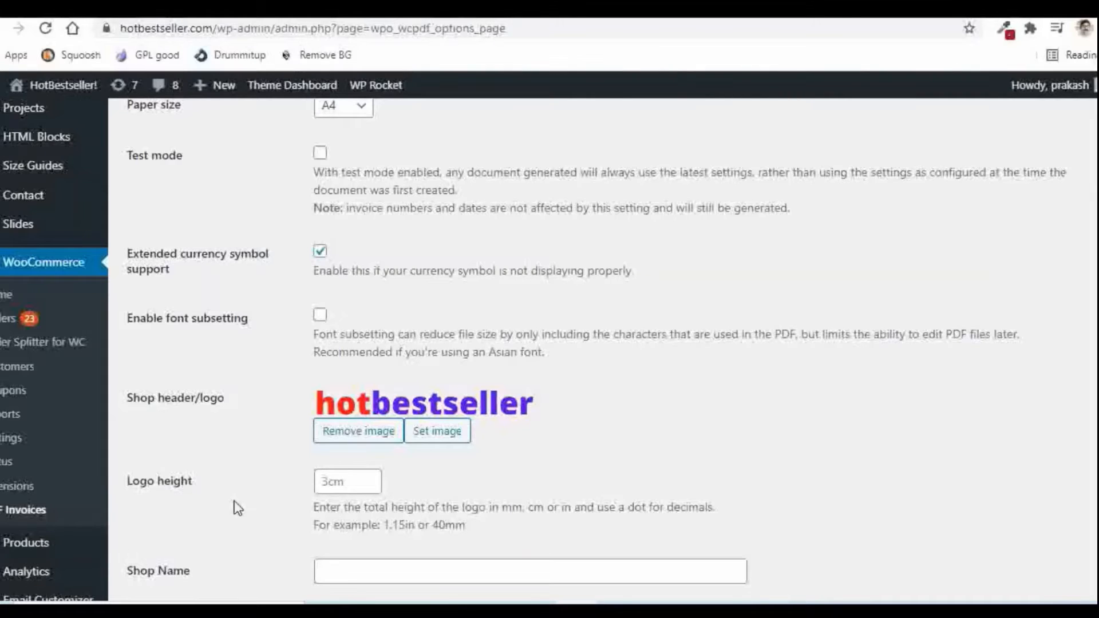
# Enter "HotBestSeller Shop" as the shop name in the general settings
pyautogui.scroll(-2, 579, 445)
pyautogui.scroll(-2, 266, 443)
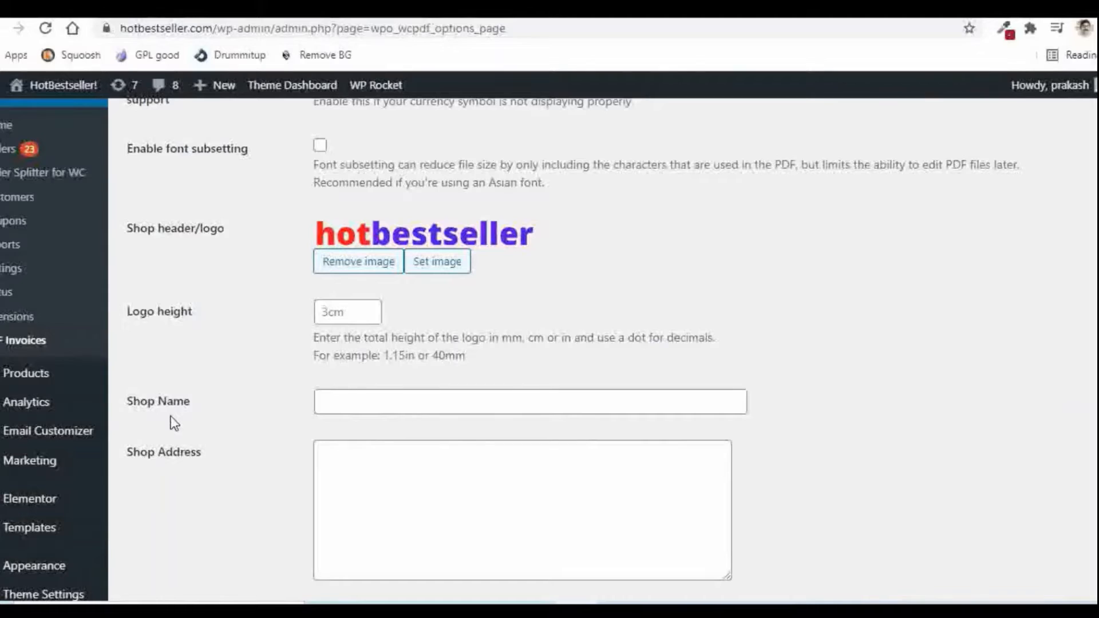
pyautogui.click(338, 403)
pyautogui.write('H')
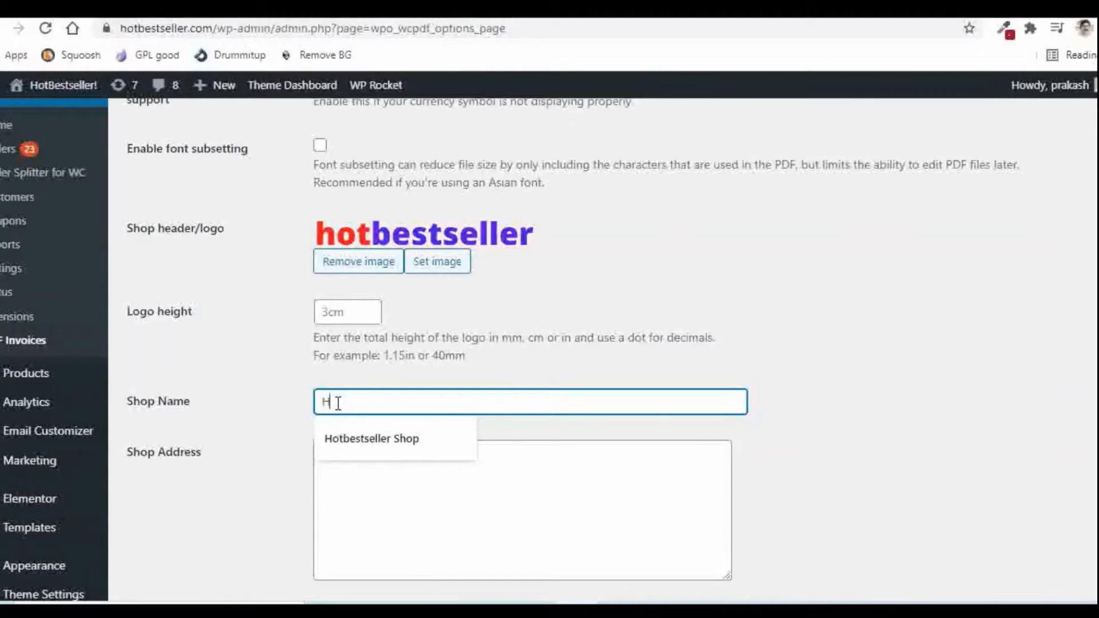
pyautogui.write('otBestSeller Shop')
# Fill in the shop's full postal address on separate lines, with the country placed before the postal code
pyautogui.click(537, 461)
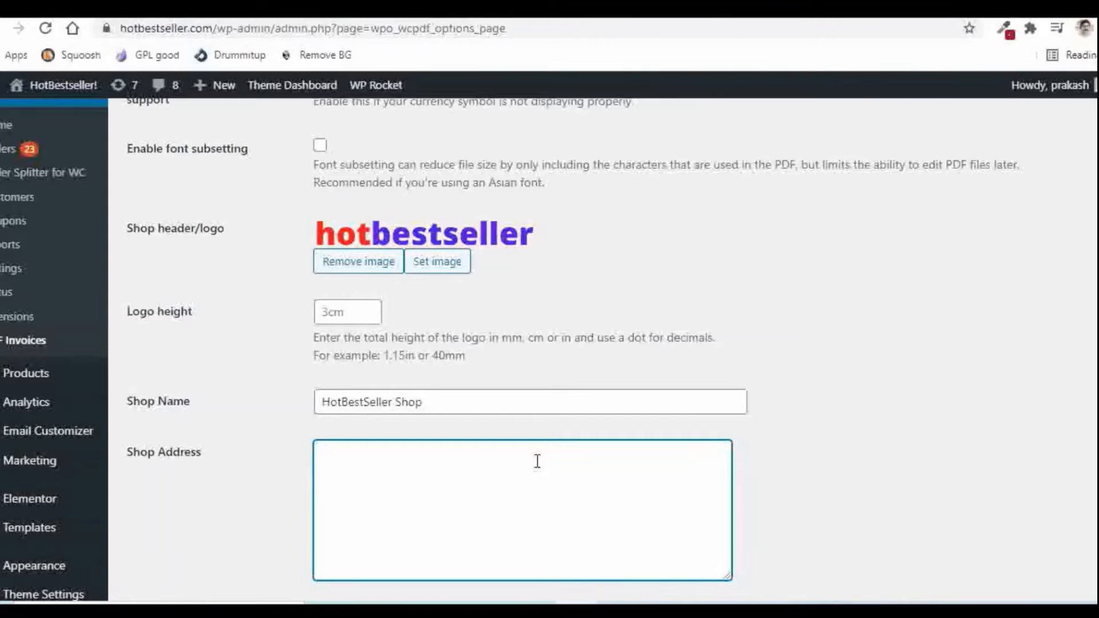
pyautogui.write('111 Nav Colony')
pyautogui.press('Return')
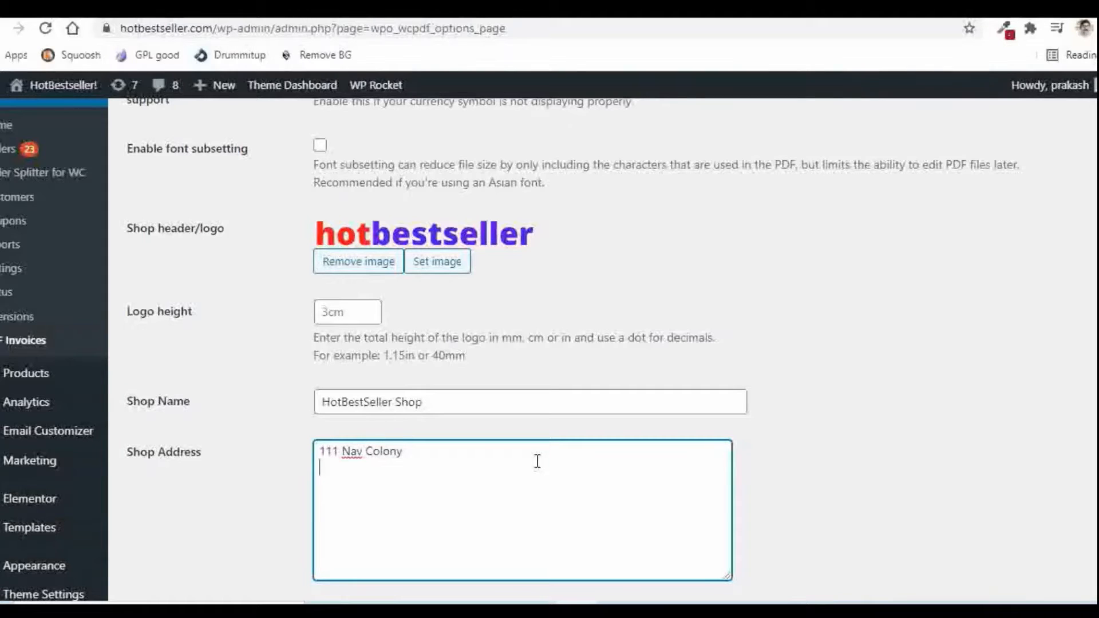
pyautogui.write('11th Street')
pyautogui.press('Return')
pyautogui.write('New Delhi')
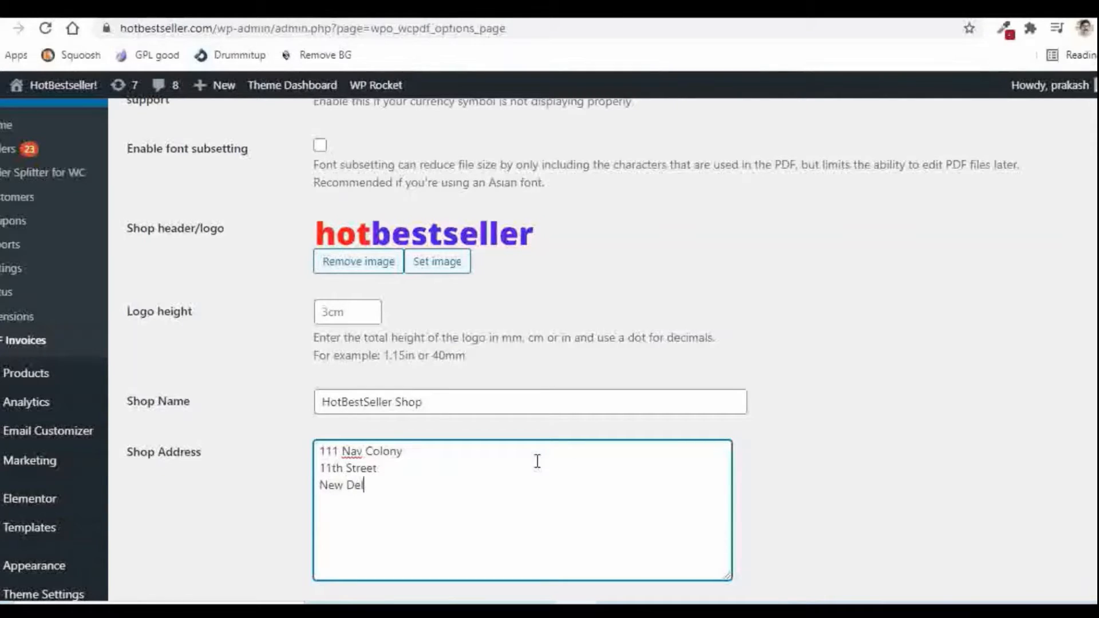
pyautogui.press('Return')
pyautogui.write('1110011')
pyautogui.press('Left')
pyautogui.press('Left')
pyautogui.press('Left')
pyautogui.press('Left')
pyautogui.press('Left')
pyautogui.press('Left')
pyautogui.press('Left')
pyautogui.write('India')
pyautogui.press('Return')
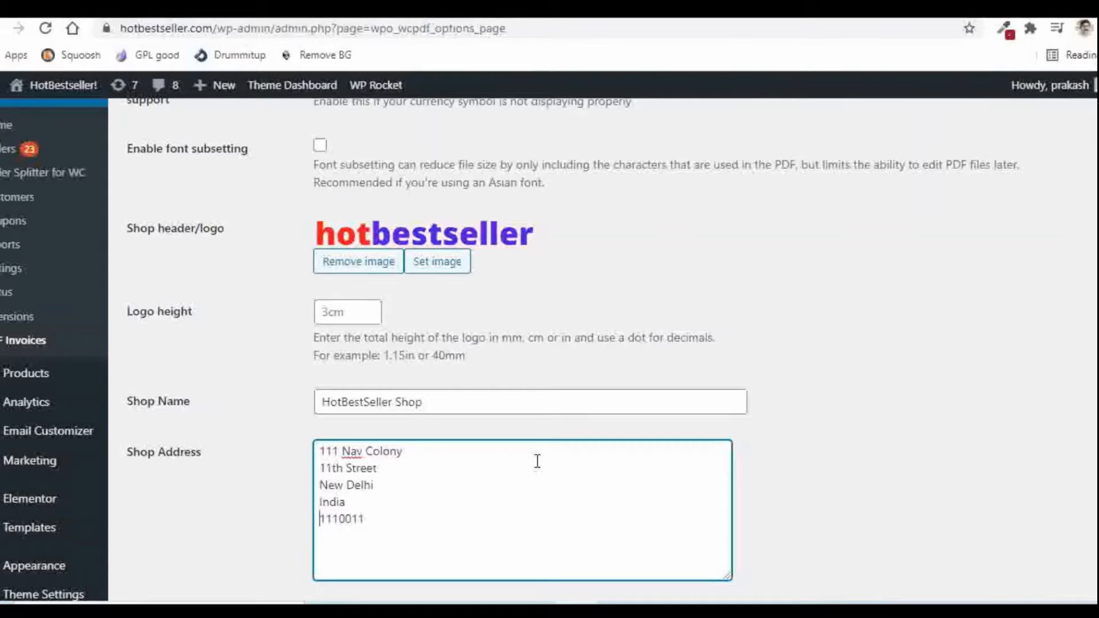
# Leave the footer and the three extra template fields empty and save the general settings
pyautogui.scroll(-3, 541, 458)
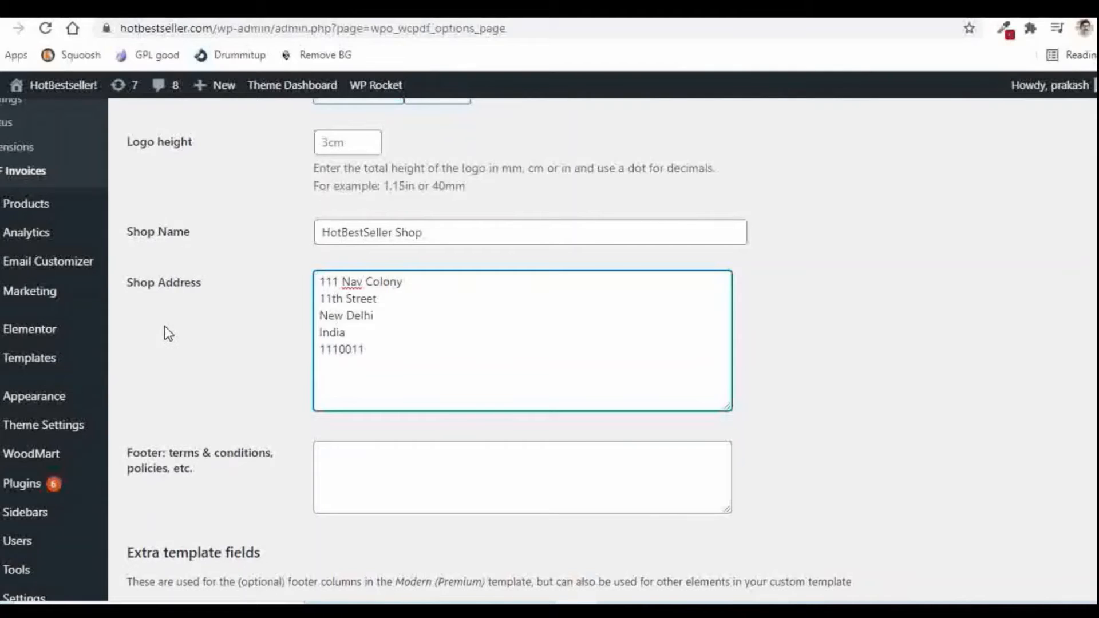
pyautogui.scroll(-2, 166, 335)
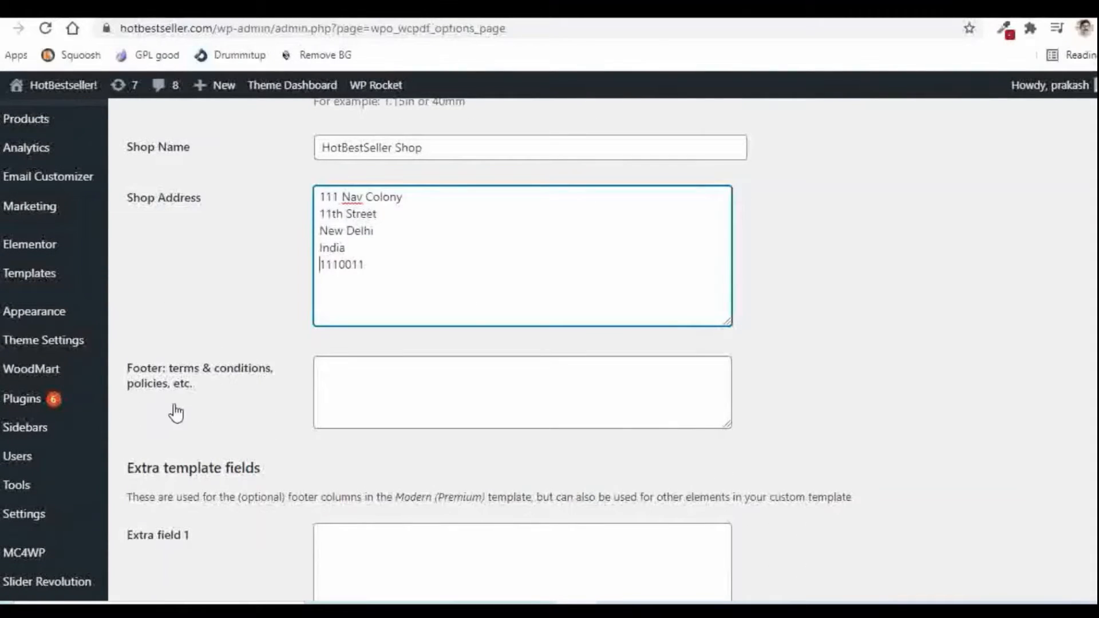
pyautogui.click(377, 377)
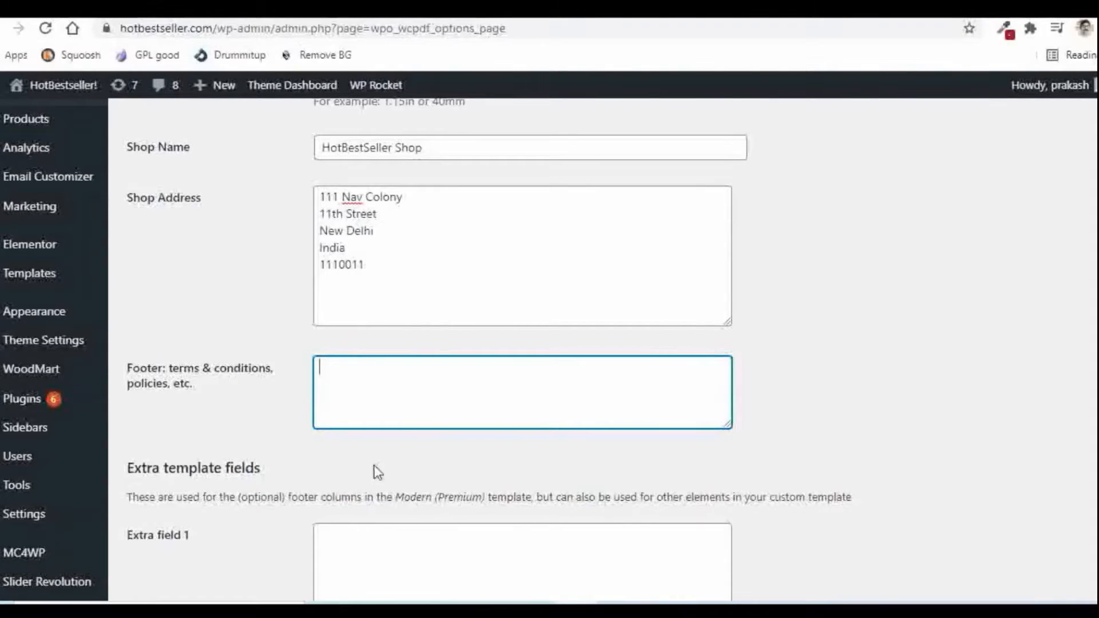
pyautogui.scroll(-3, 273, 420)
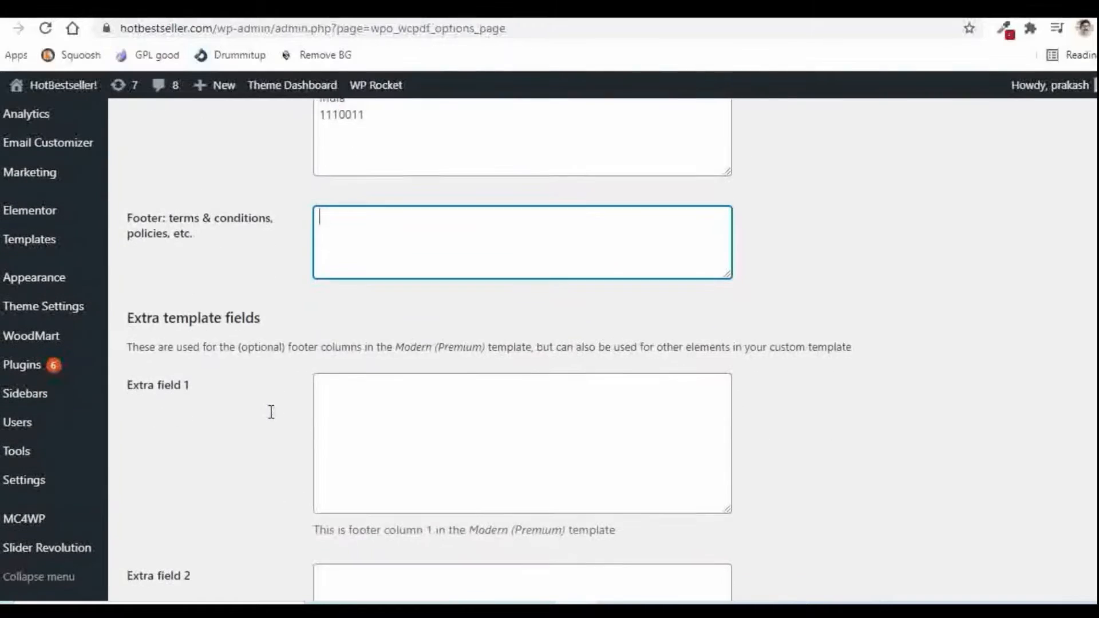
pyautogui.scroll(-3, 548, 374)
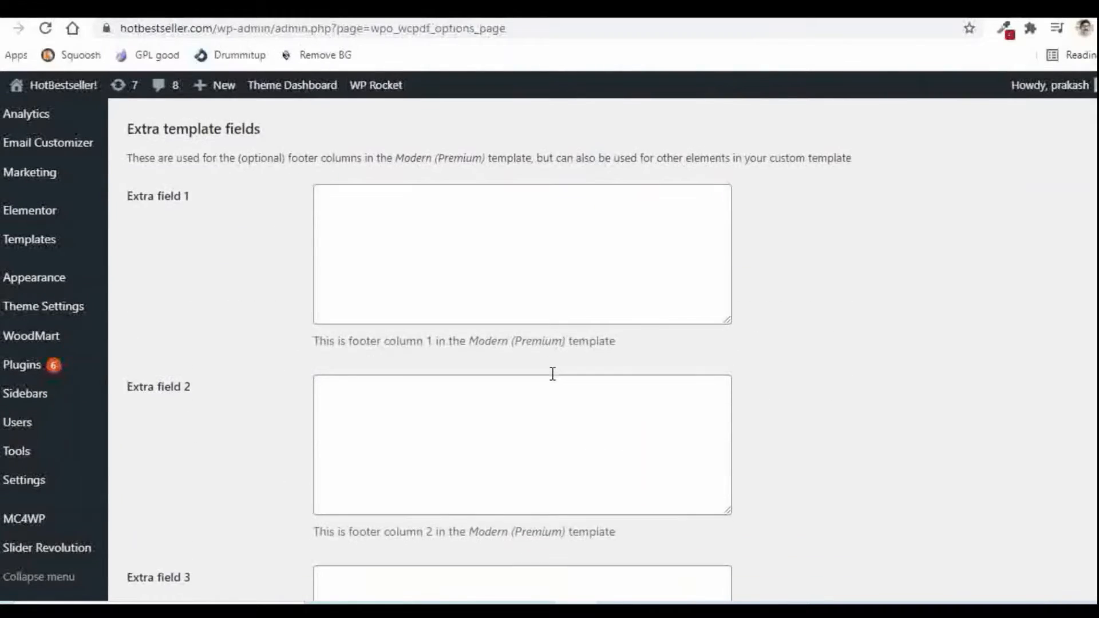
pyautogui.scroll(-4, 552, 375)
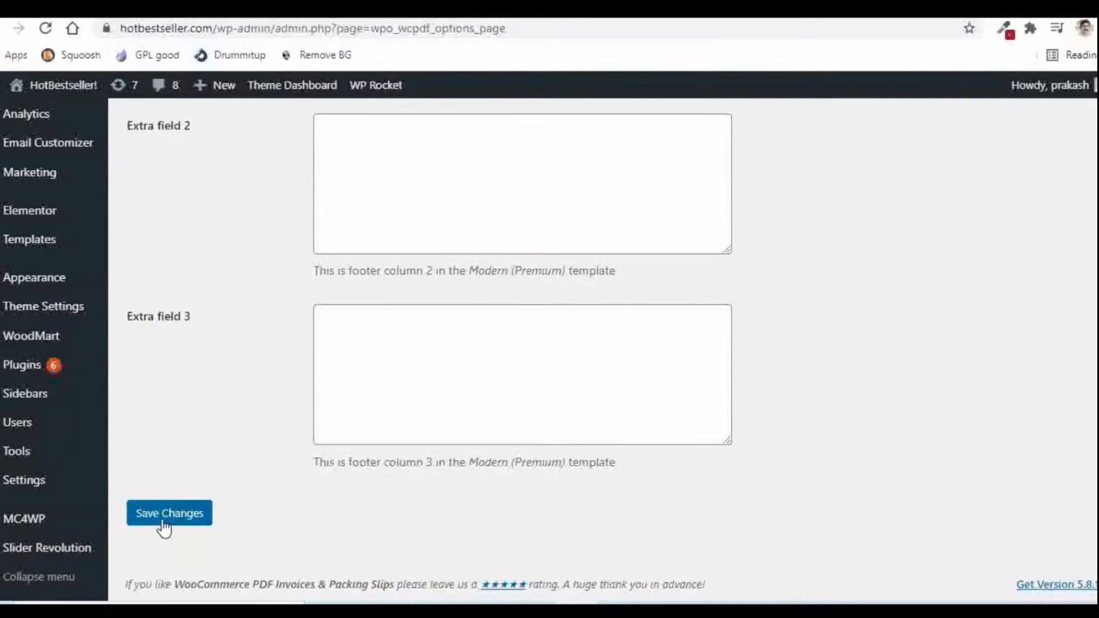
pyautogui.click(165, 528)
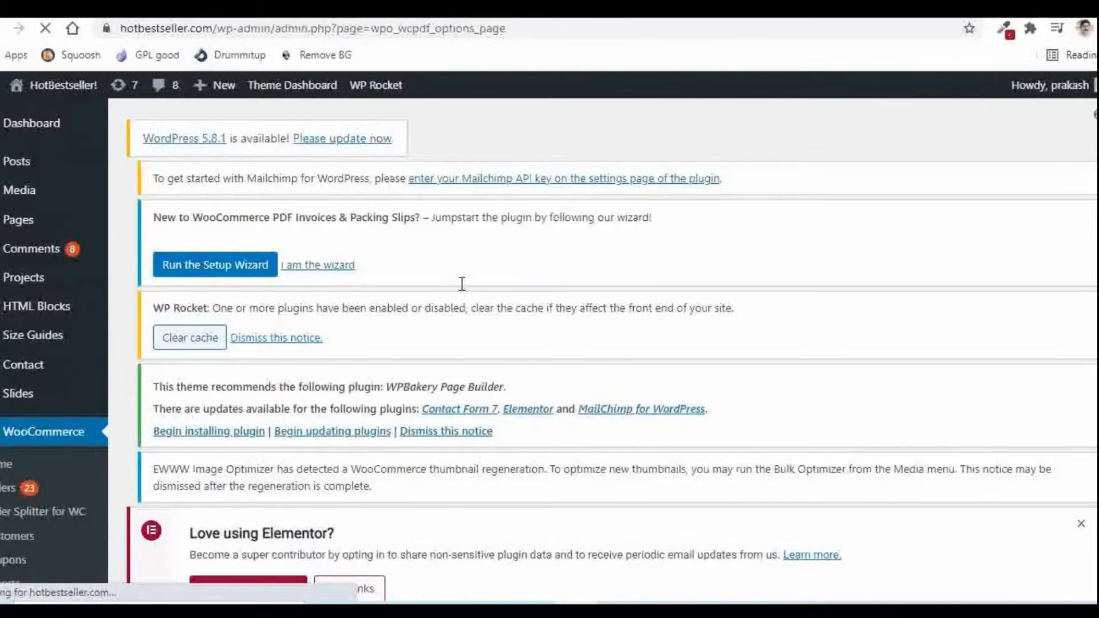
# Open the Documents settings of the PDF invoices plugin
pyautogui.scroll(-4, 473, 283)
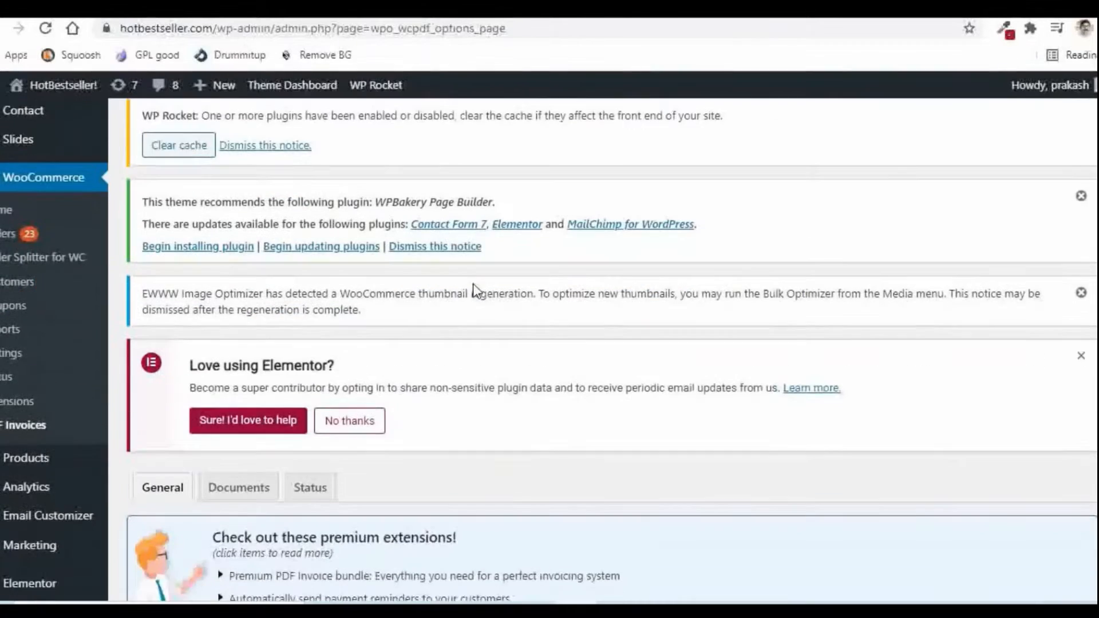
pyautogui.scroll(-3, 473, 284)
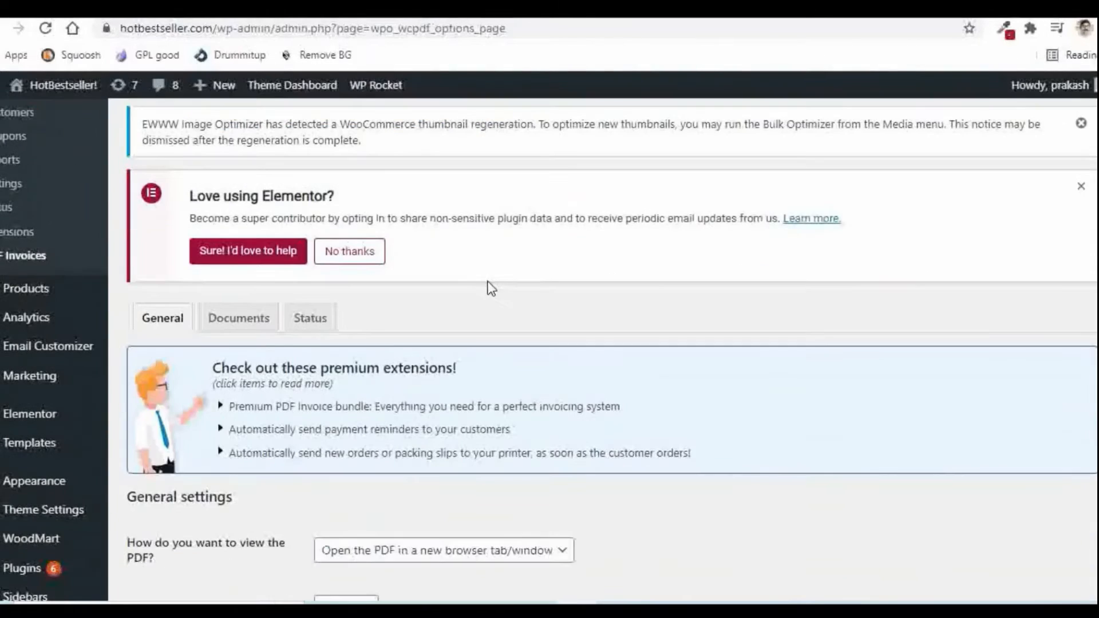
pyautogui.click(226, 325)
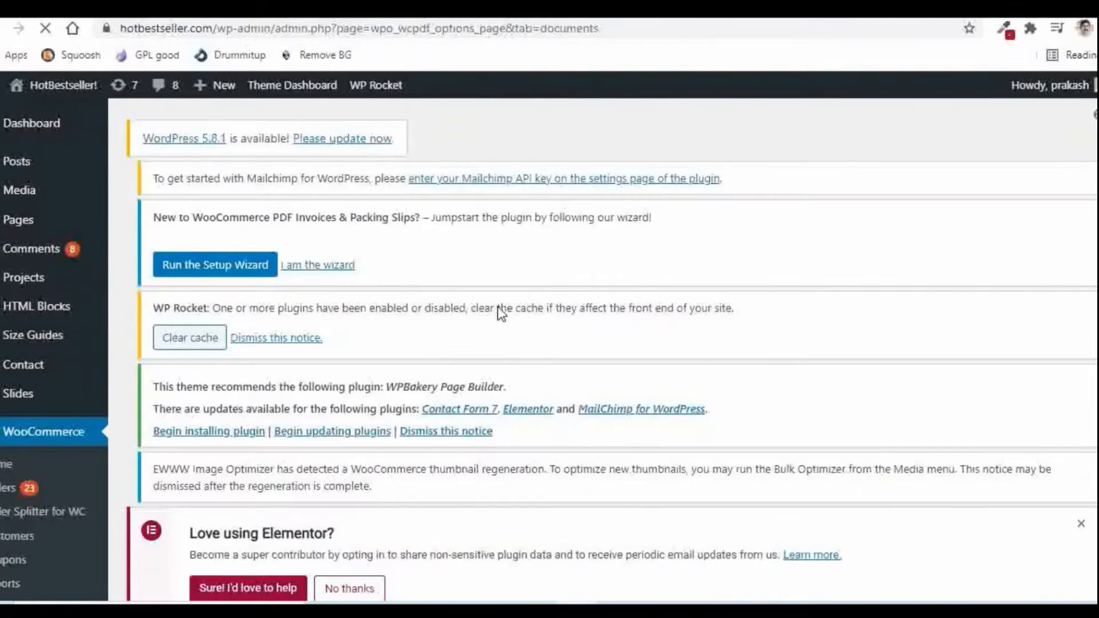
# Attach the invoice only to the Completed order email, deselecting New order (Admin email) and Processing order
pyautogui.scroll(-8, 498, 309)
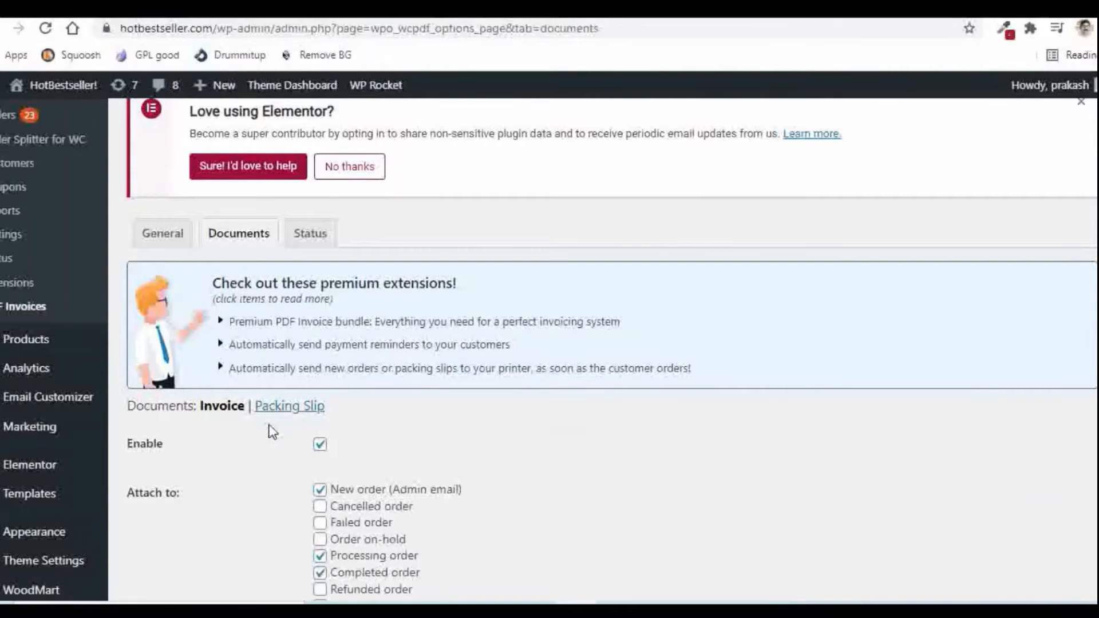
pyautogui.scroll(-3, 272, 432)
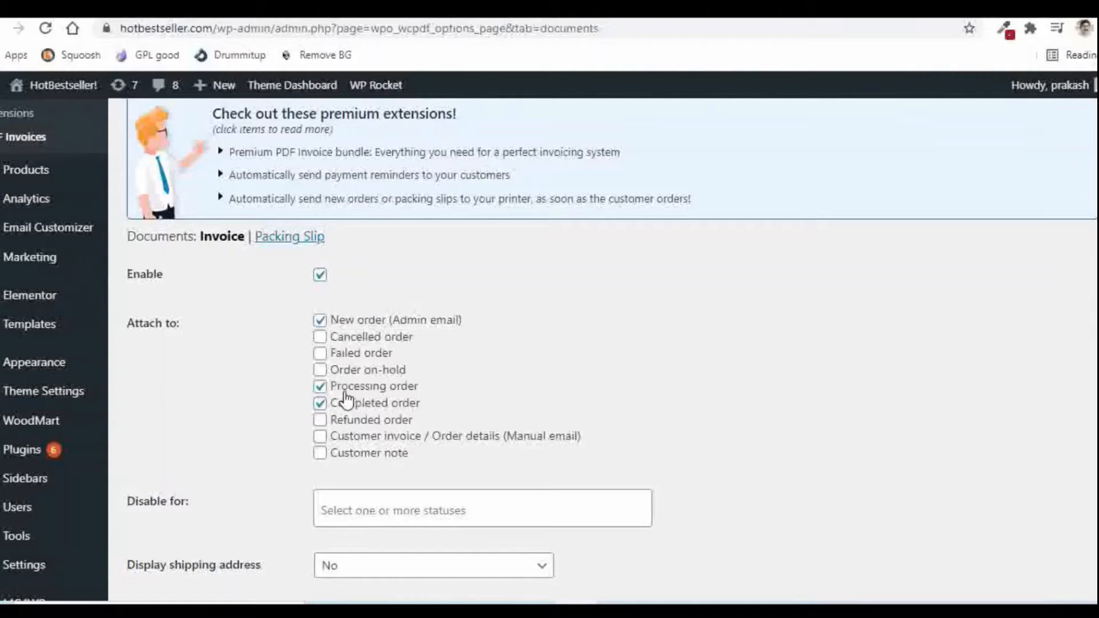
pyautogui.click(319, 399)
pyautogui.click(319, 402)
pyautogui.click(321, 388)
# Display the shipping address "Only when different from billing address" and enable displaying the customer's email address and phone number on the invoice
pyautogui.scroll(-3, 554, 364)
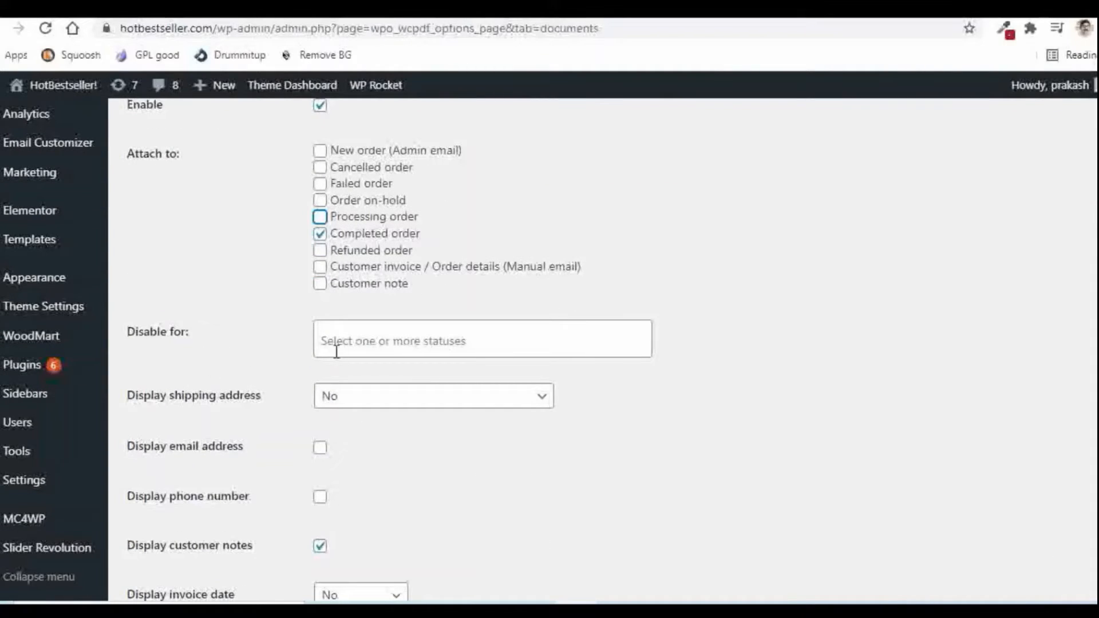
pyautogui.scroll(-2, 259, 335)
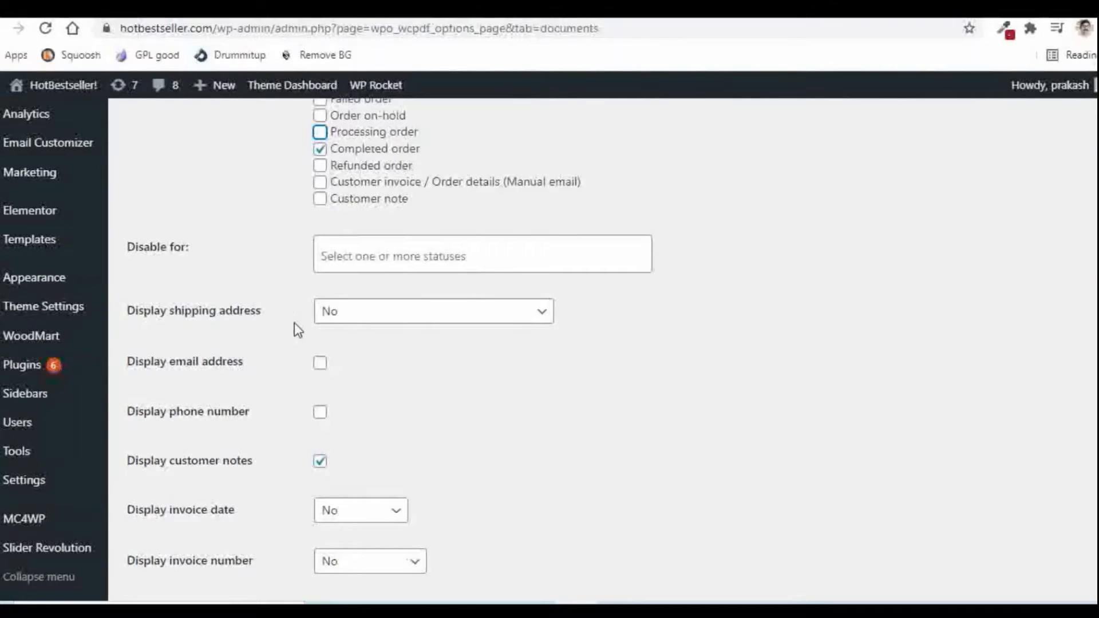
pyautogui.click(358, 327)
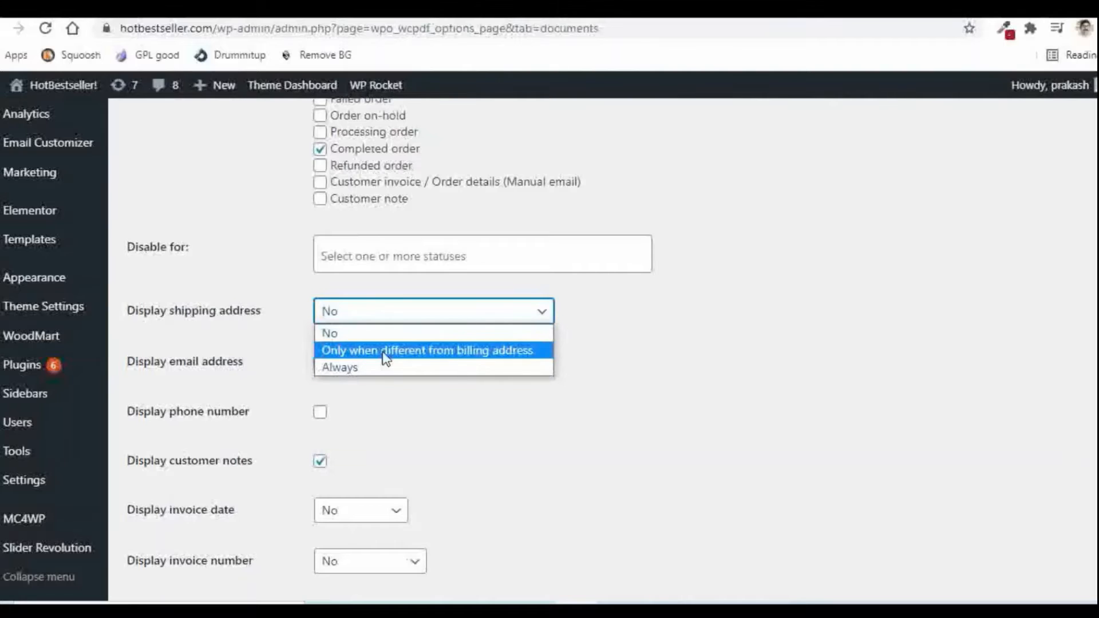
pyautogui.click(412, 352)
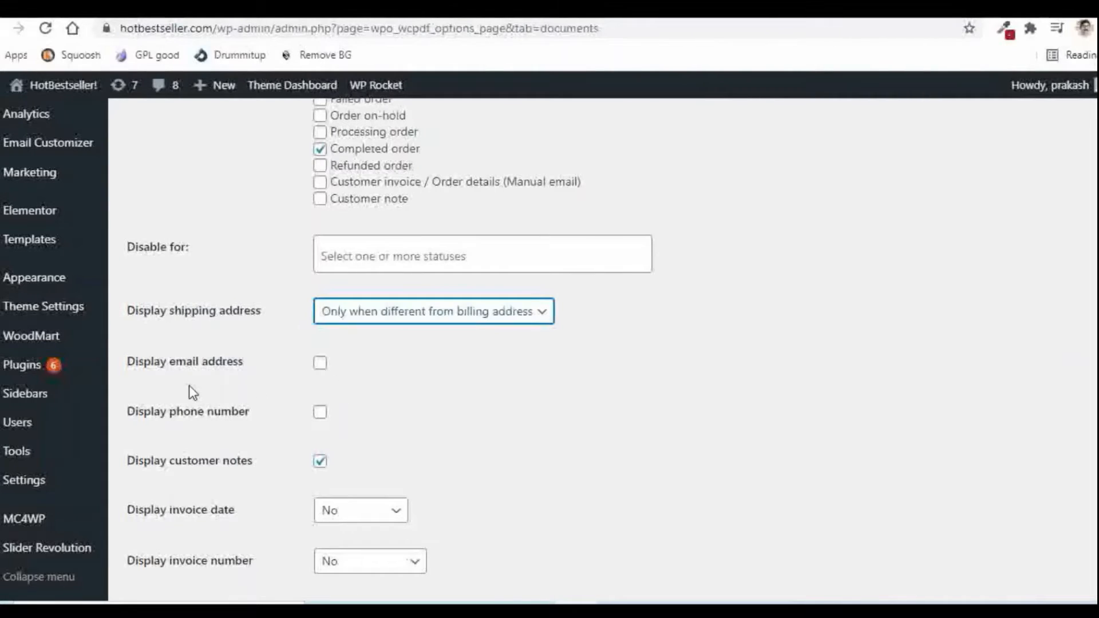
pyautogui.click(320, 366)
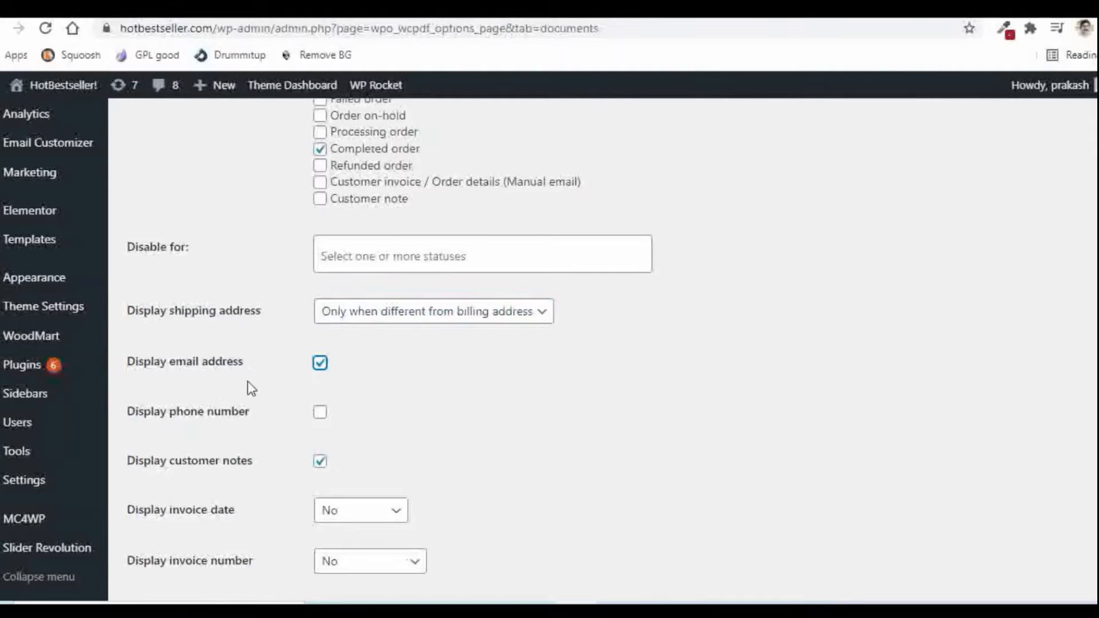
pyautogui.click(320, 415)
# Set the invoice date display to "Order Date" in the invoice document settings
pyautogui.scroll(-2, 290, 416)
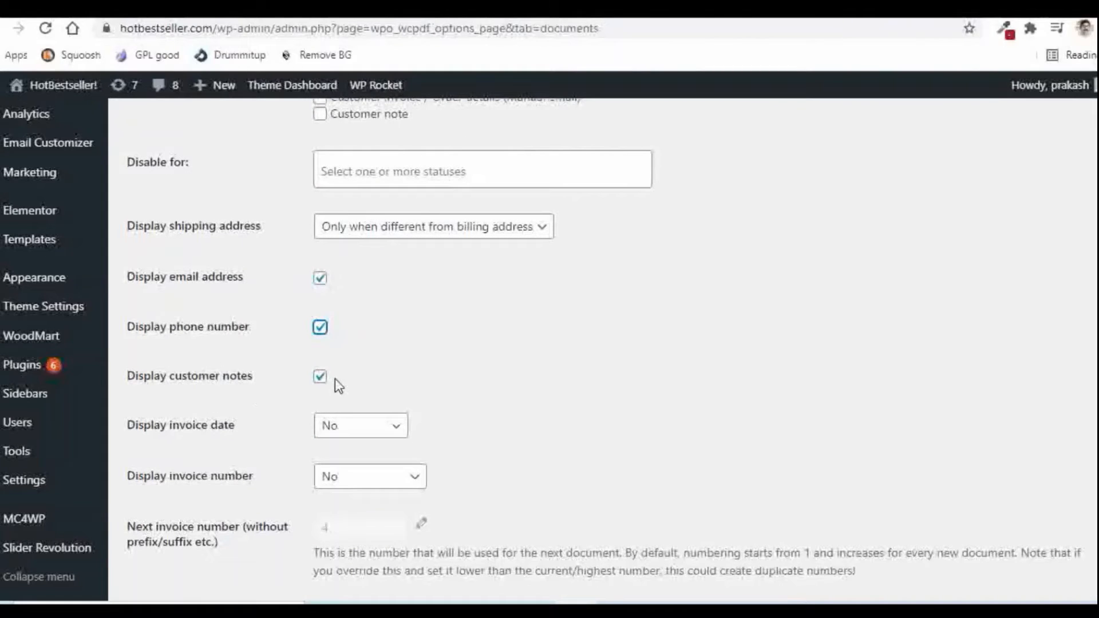
pyautogui.scroll(-2, 252, 419)
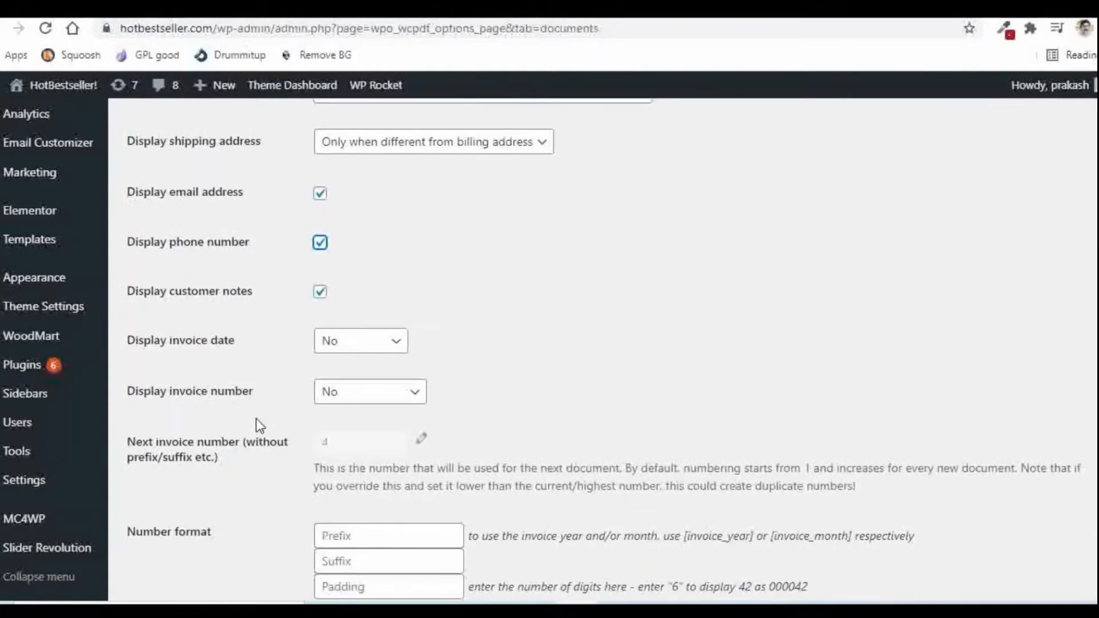
pyautogui.click(360, 346)
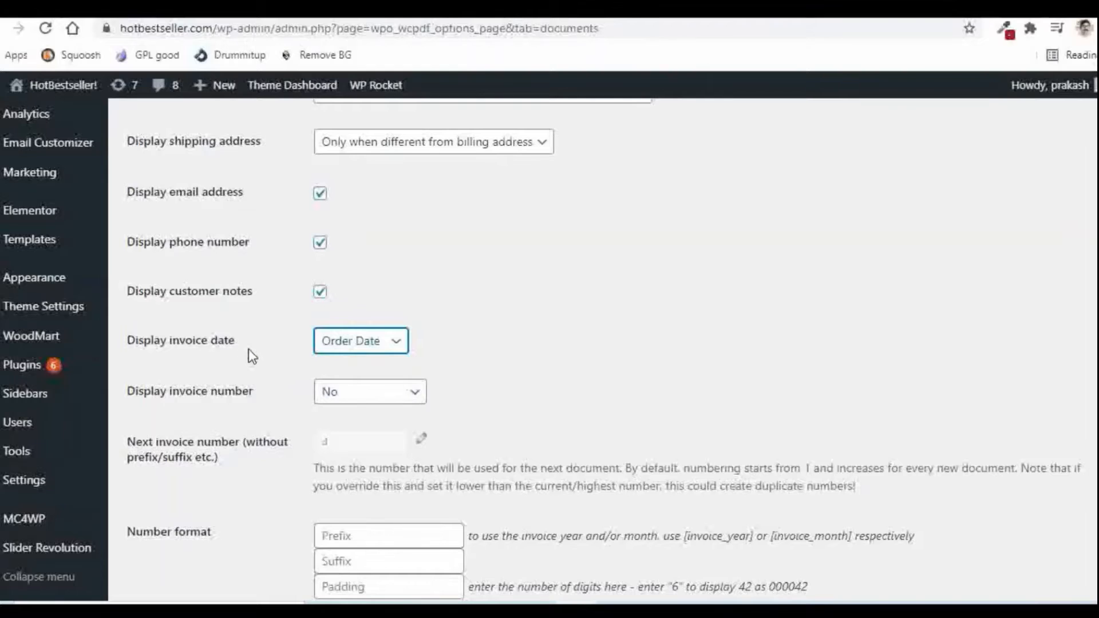
pyautogui.scroll(-1, 229, 350)
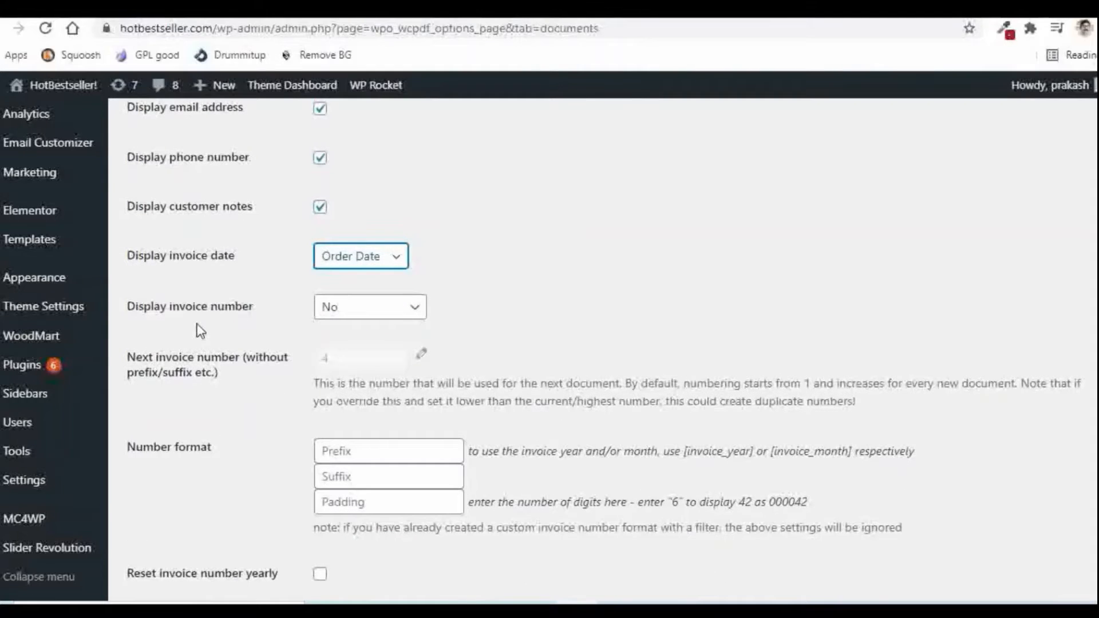
# Display the order number as the invoice number and set the next invoice number to 1000
pyautogui.click(369, 321)
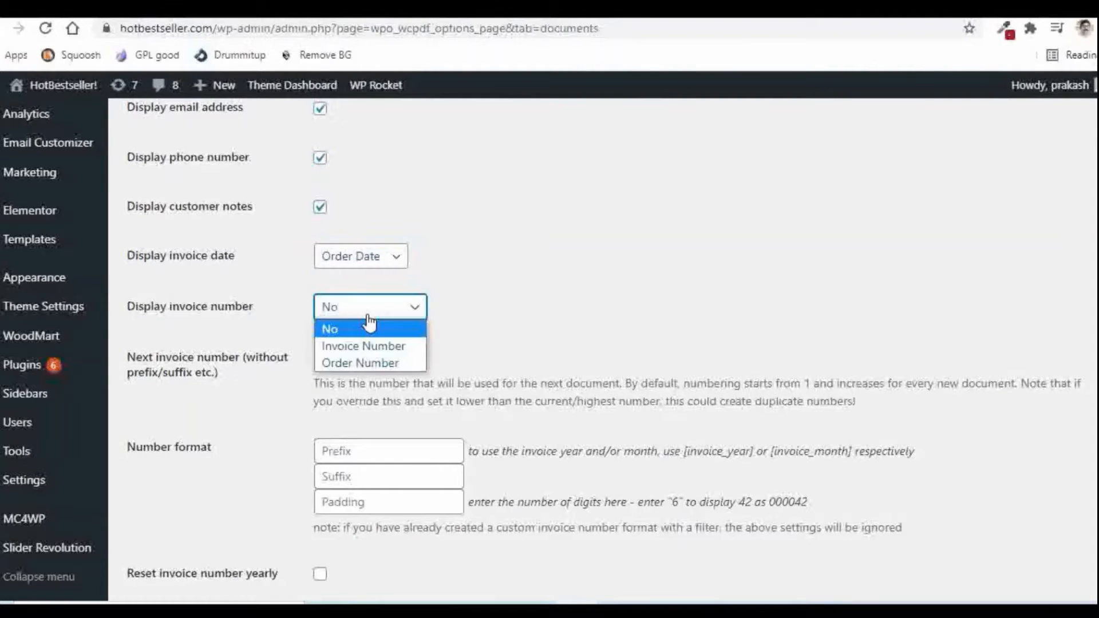
pyautogui.click(348, 364)
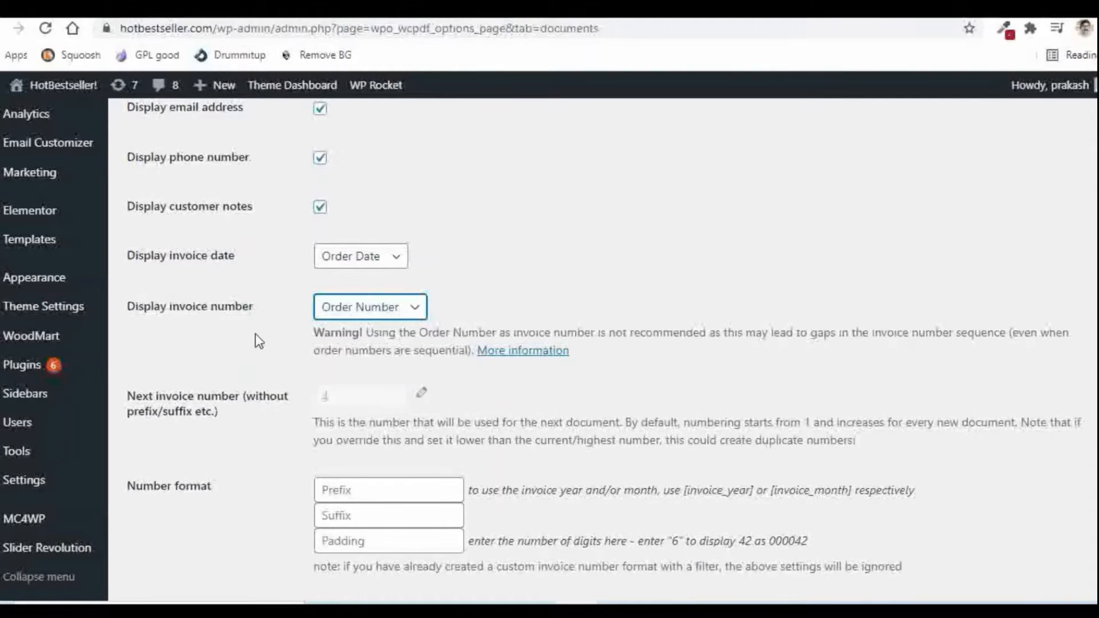
pyautogui.scroll(-2, 258, 332)
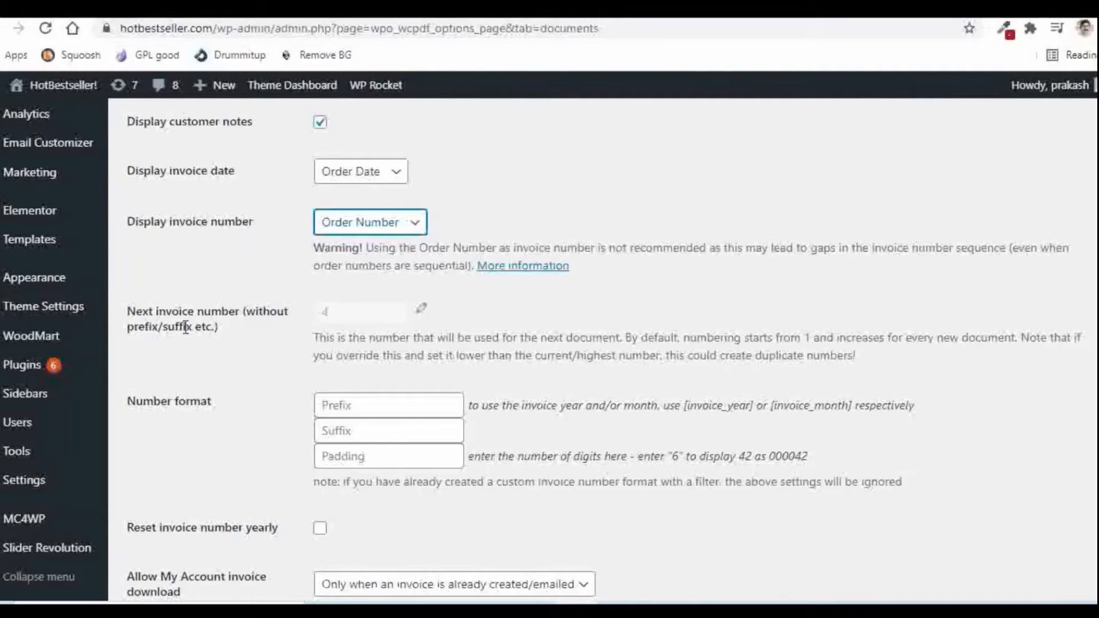
pyautogui.click(423, 314)
pyautogui.doubleClick(321, 312)
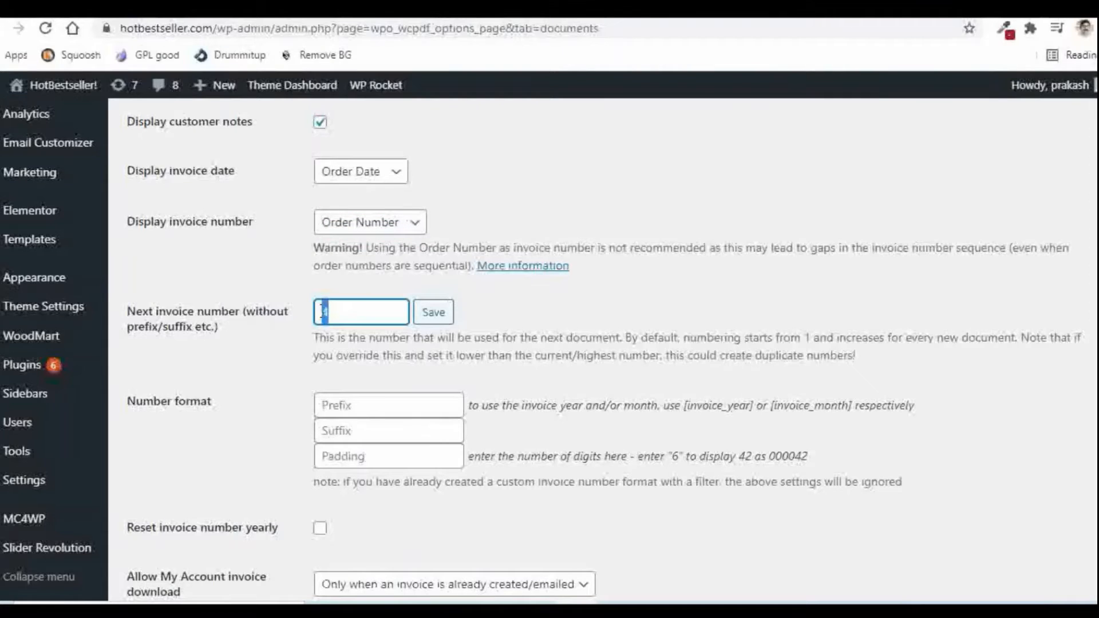
pyautogui.write('1000')
# Set the invoice number format's prefix to "HB-" and enable resetting the invoice number yearly
pyautogui.click(377, 403)
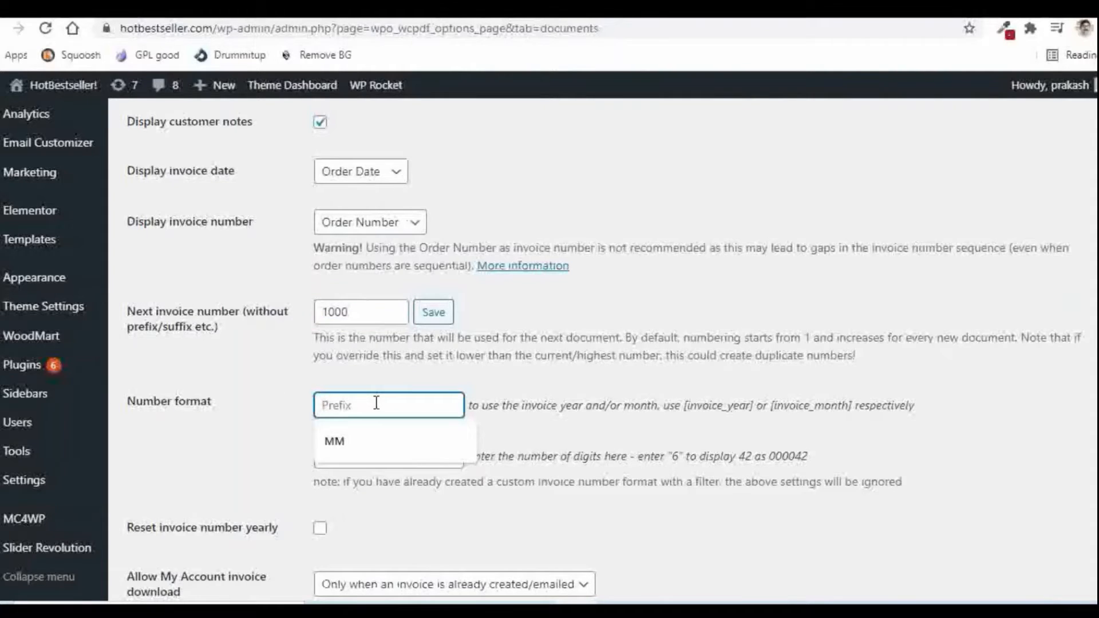
pyautogui.write('H')
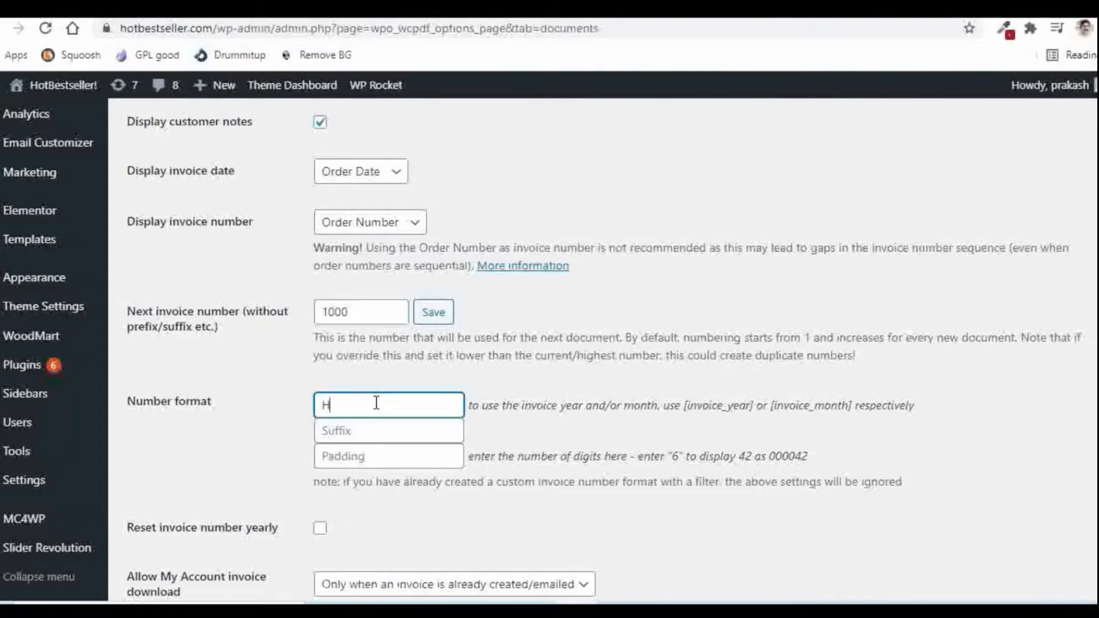
pyautogui.write('B-')
pyautogui.scroll(-3, 241, 434)
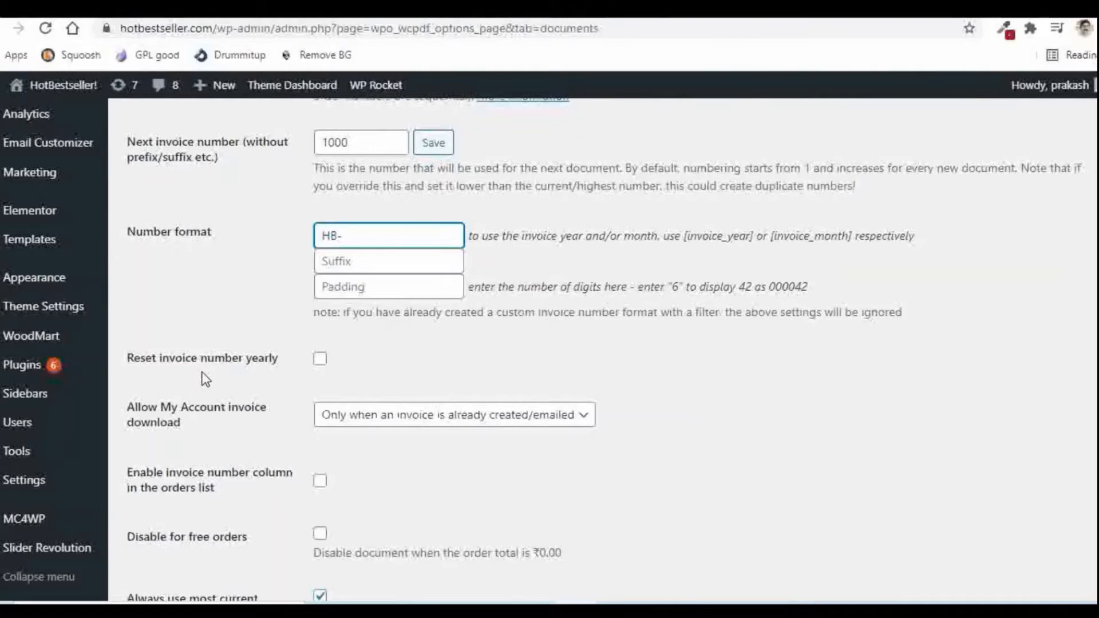
pyautogui.click(320, 359)
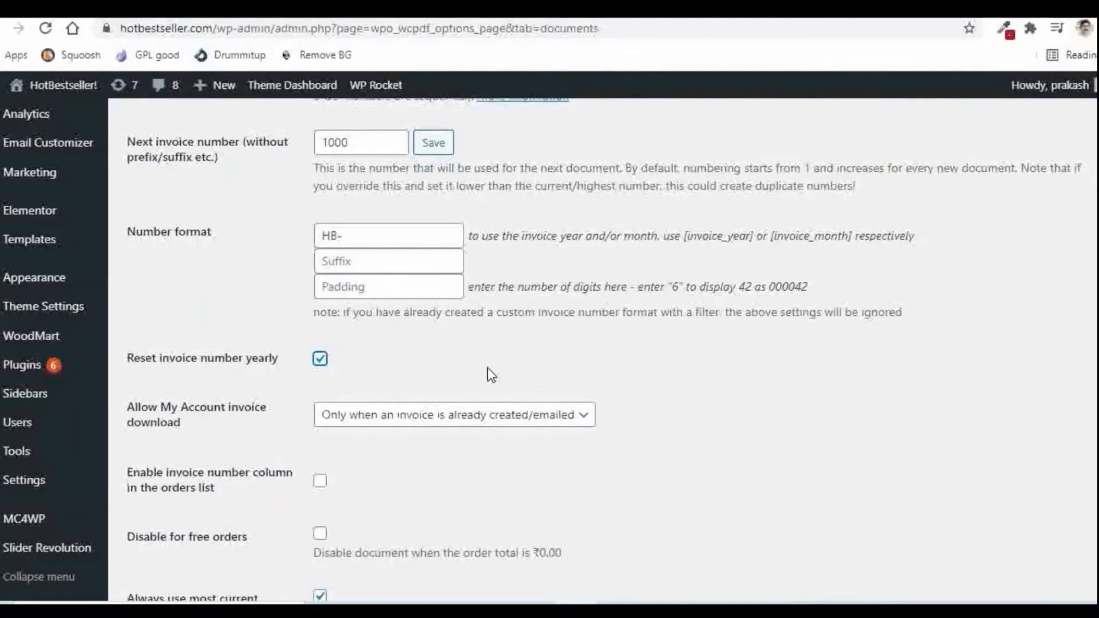
# Allow My Account invoice downloads only for specific order statuses, selecting Completed
pyautogui.scroll(-2, 491, 375)
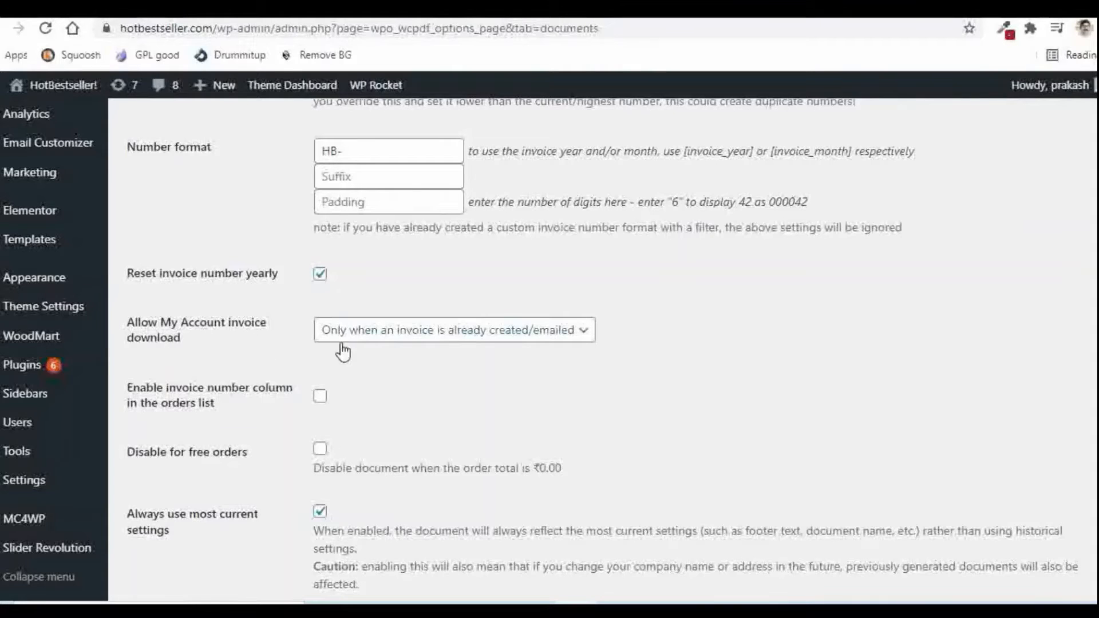
pyautogui.click(417, 342)
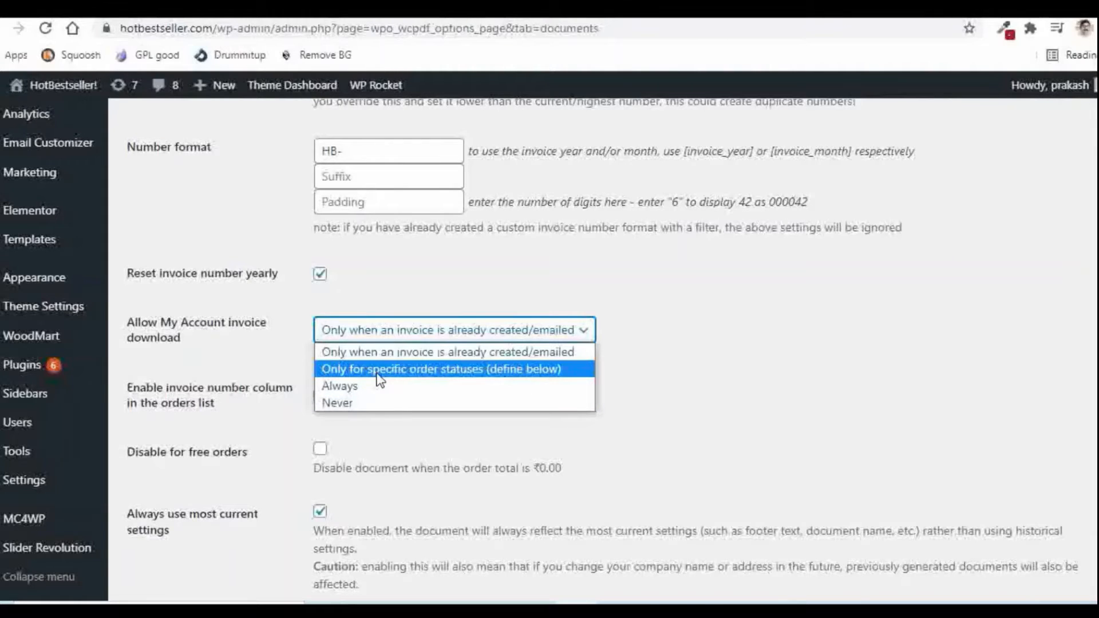
pyautogui.click(405, 371)
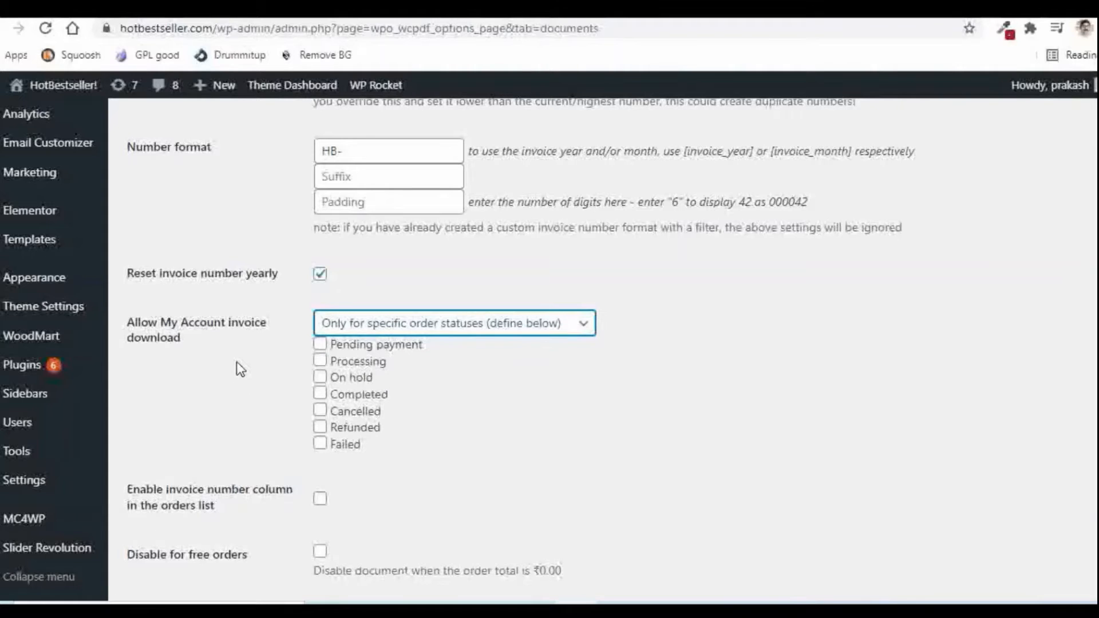
pyautogui.click(320, 395)
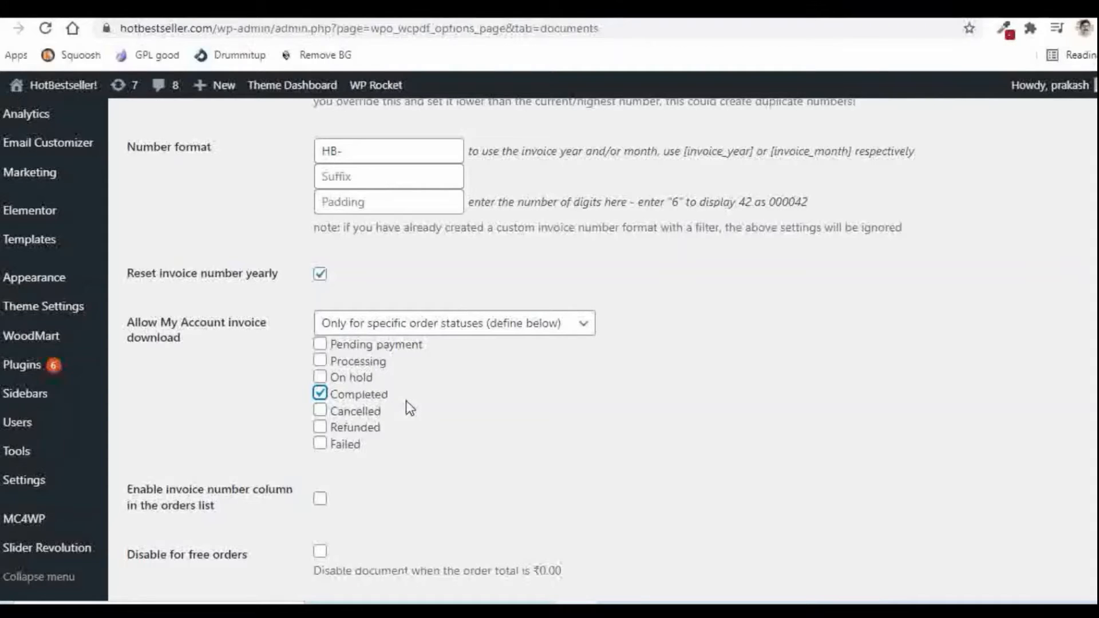
# Disable the invoice document for free orders and save the invoice document settings
pyautogui.scroll(-3, 473, 392)
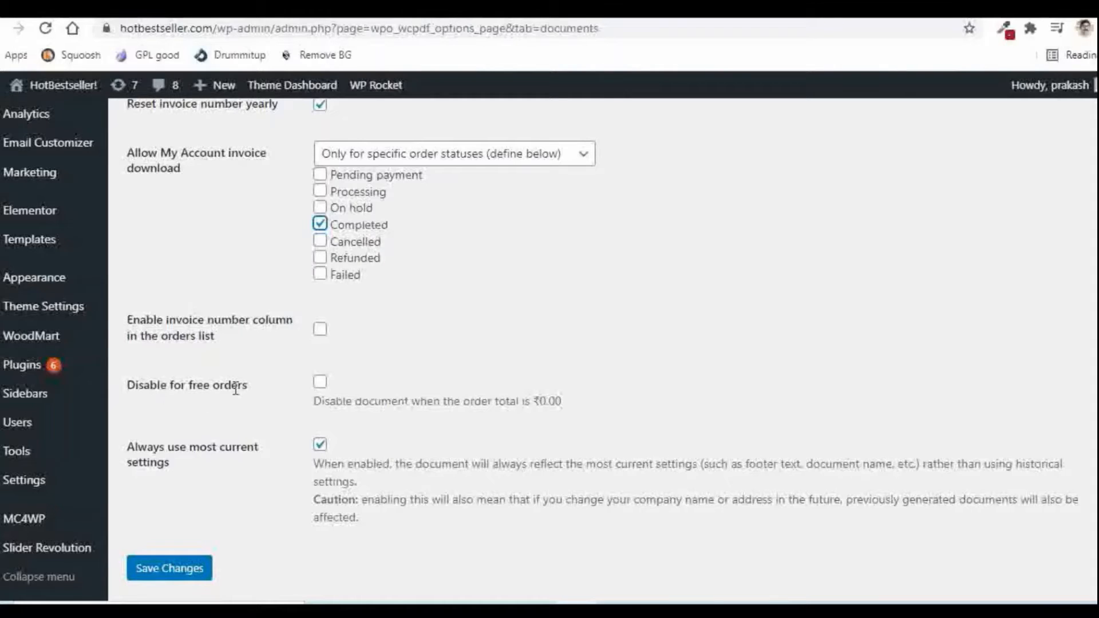
pyautogui.click(319, 382)
pyautogui.scroll(-1, 275, 367)
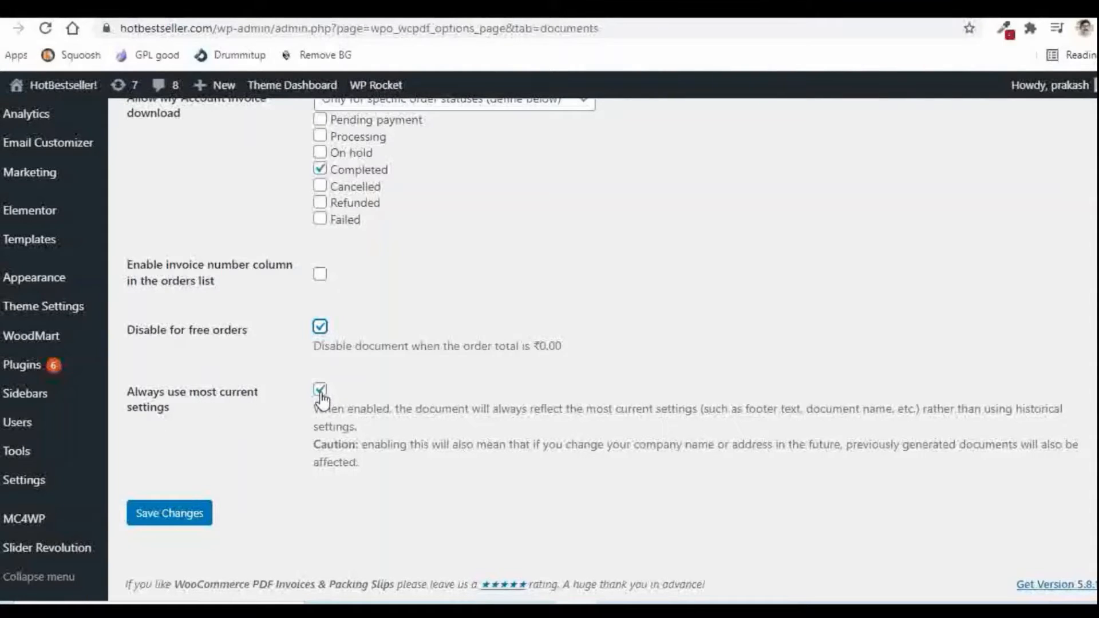
pyautogui.click(164, 518)
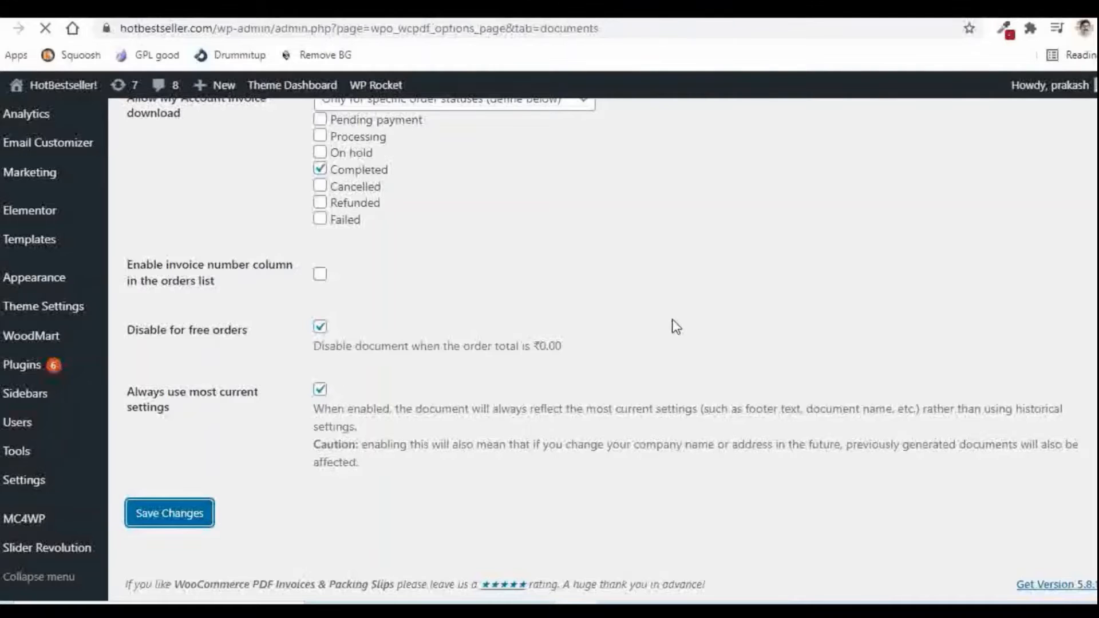
# Open the plugin's Status settings, review the debug options through Log to order notes, and save them
pyautogui.scroll(-3, 672, 326)
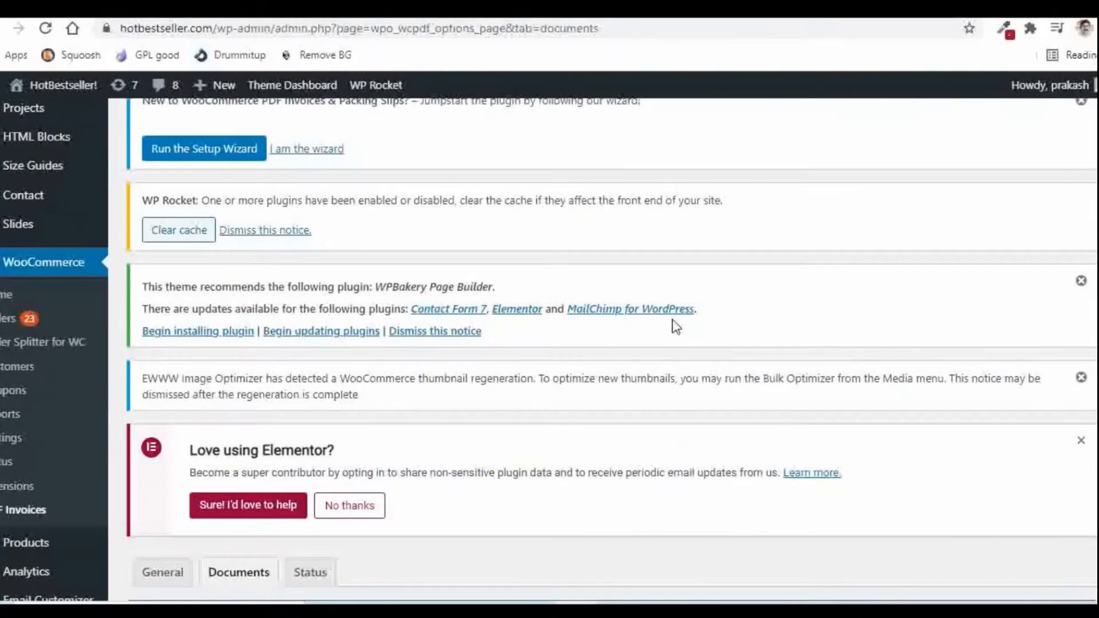
pyautogui.scroll(-4, 674, 325)
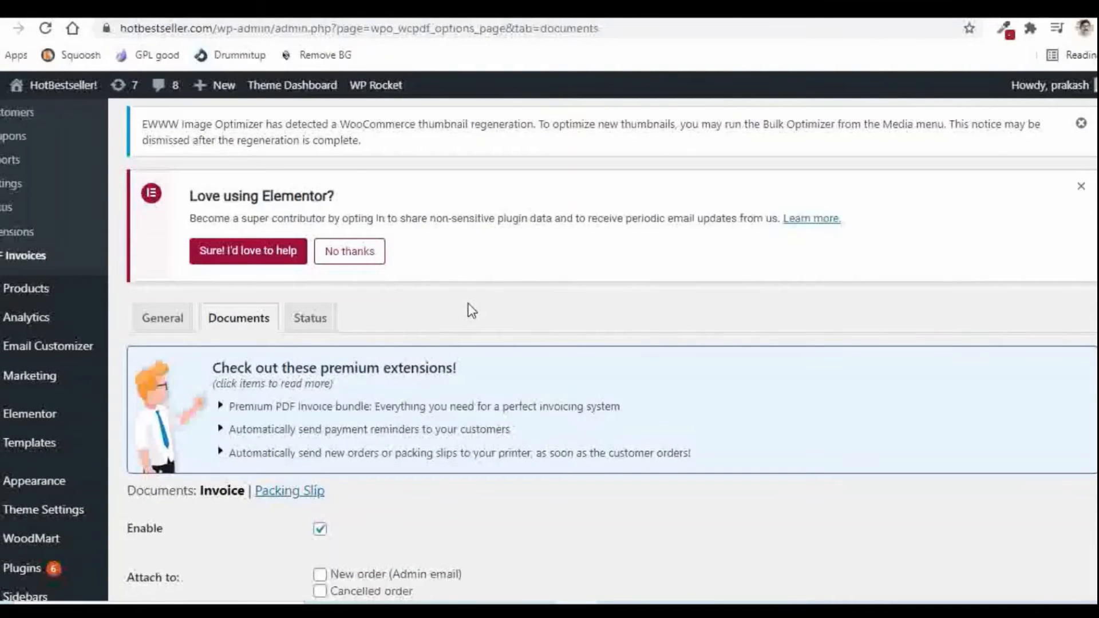
pyautogui.click(320, 330)
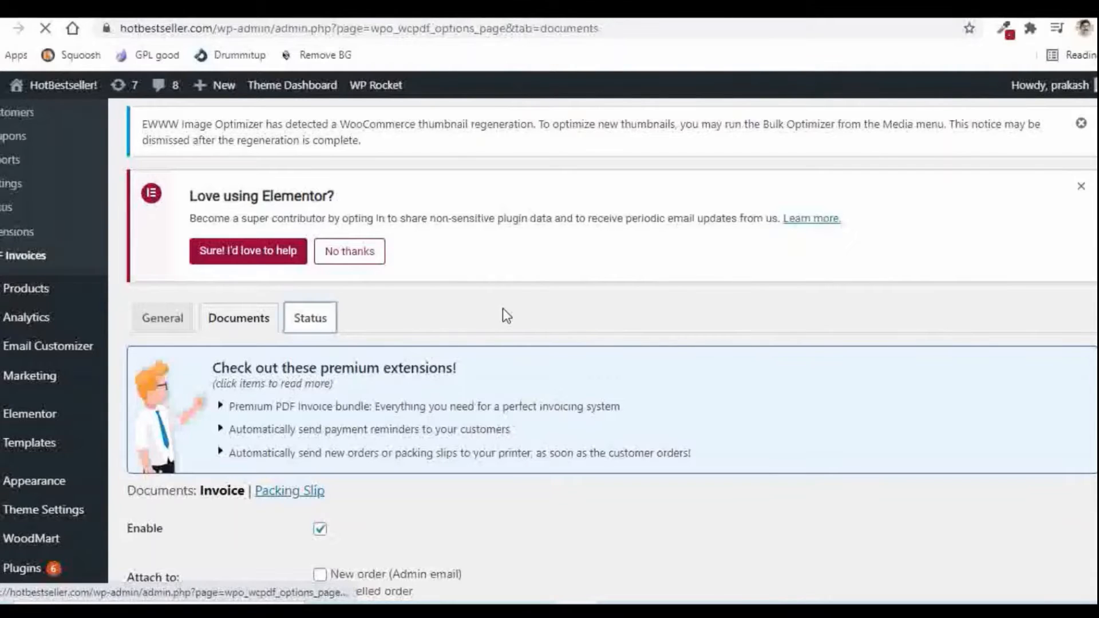
pyautogui.scroll(-2, 262, 376)
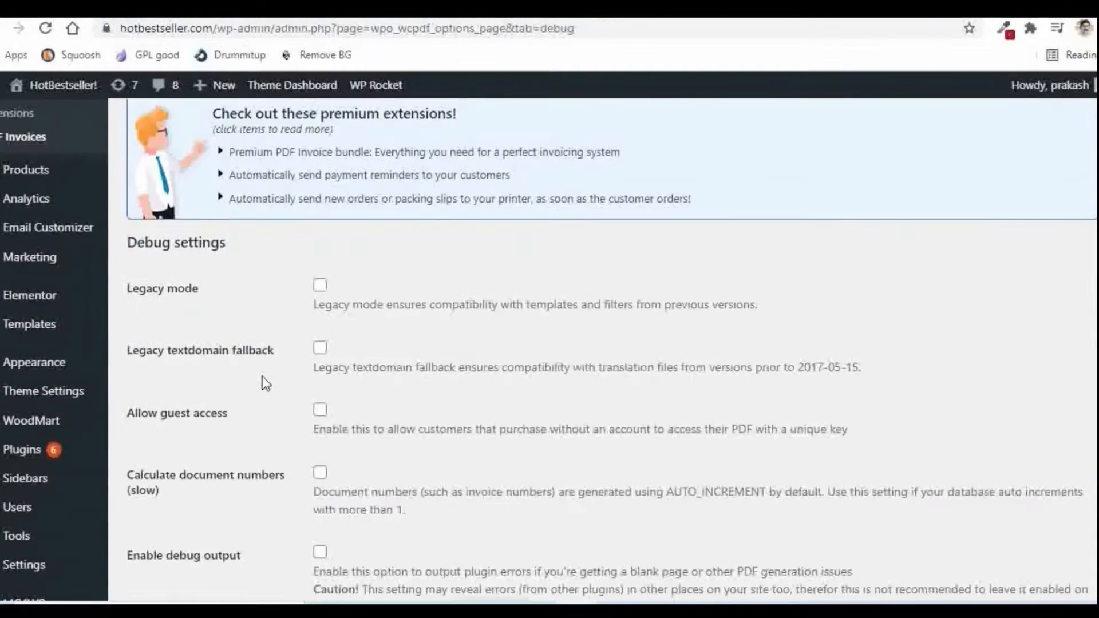
pyautogui.scroll(-1, 238, 408)
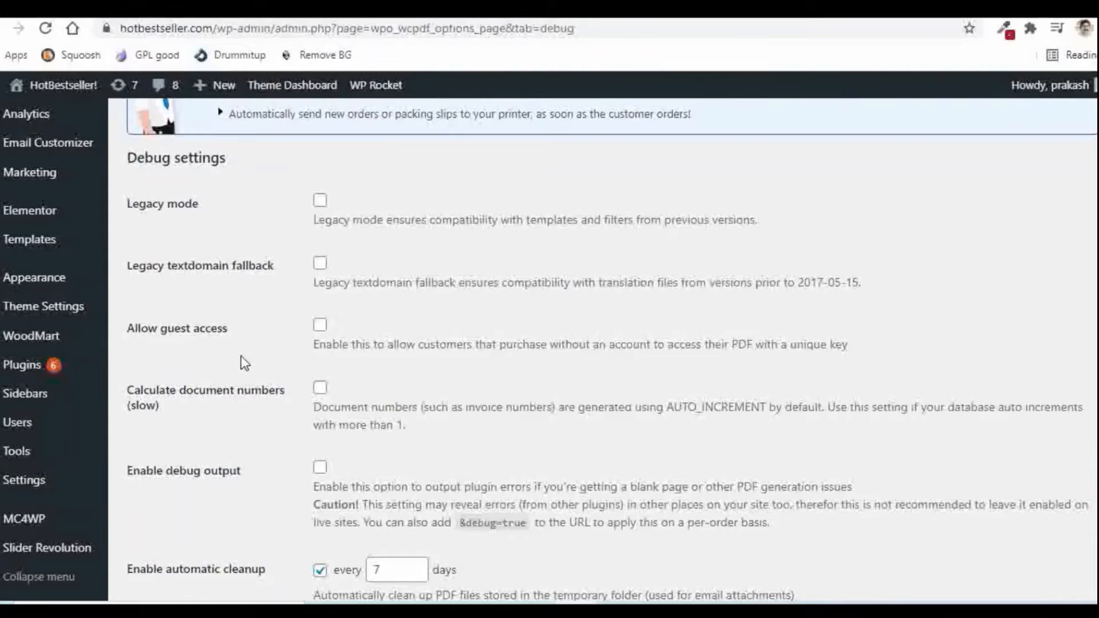
pyautogui.scroll(-3, 269, 369)
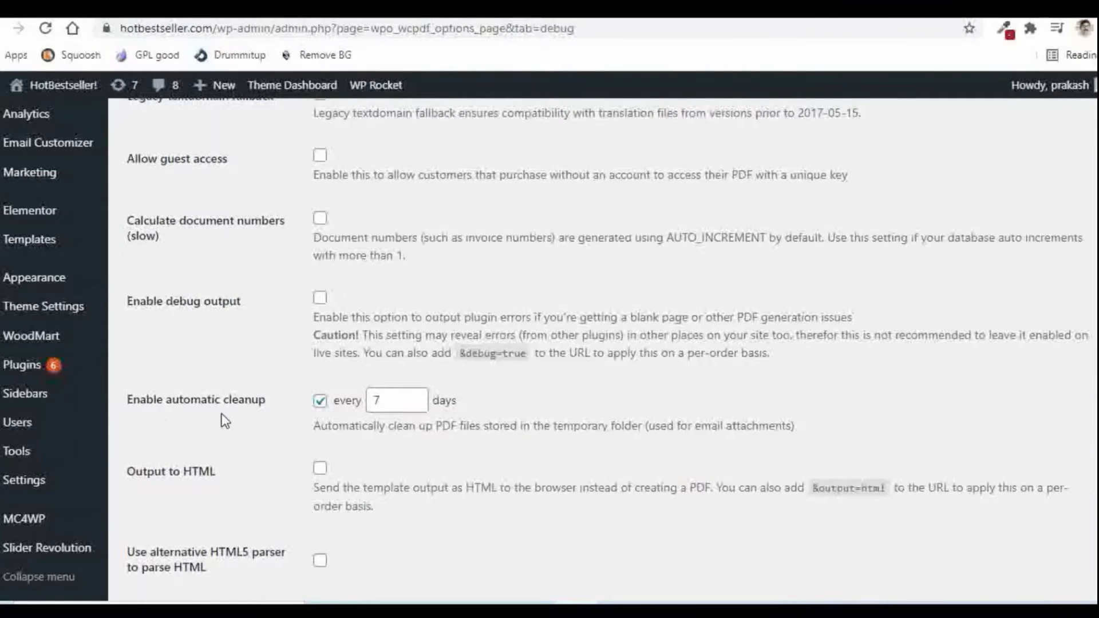
pyautogui.scroll(-1, 304, 412)
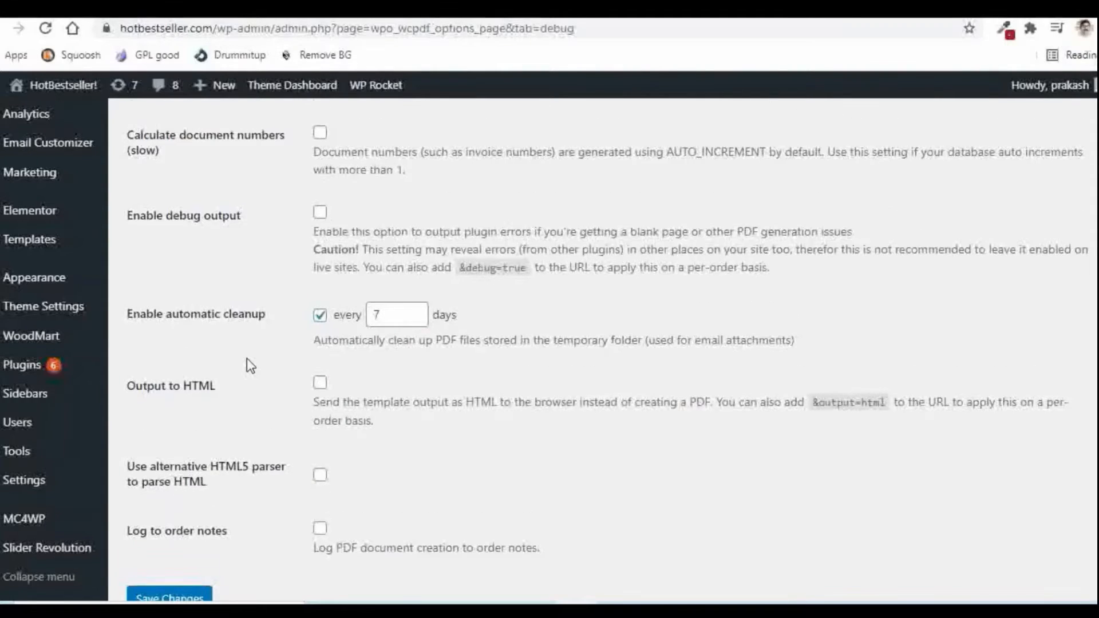
pyautogui.scroll(-3, 267, 394)
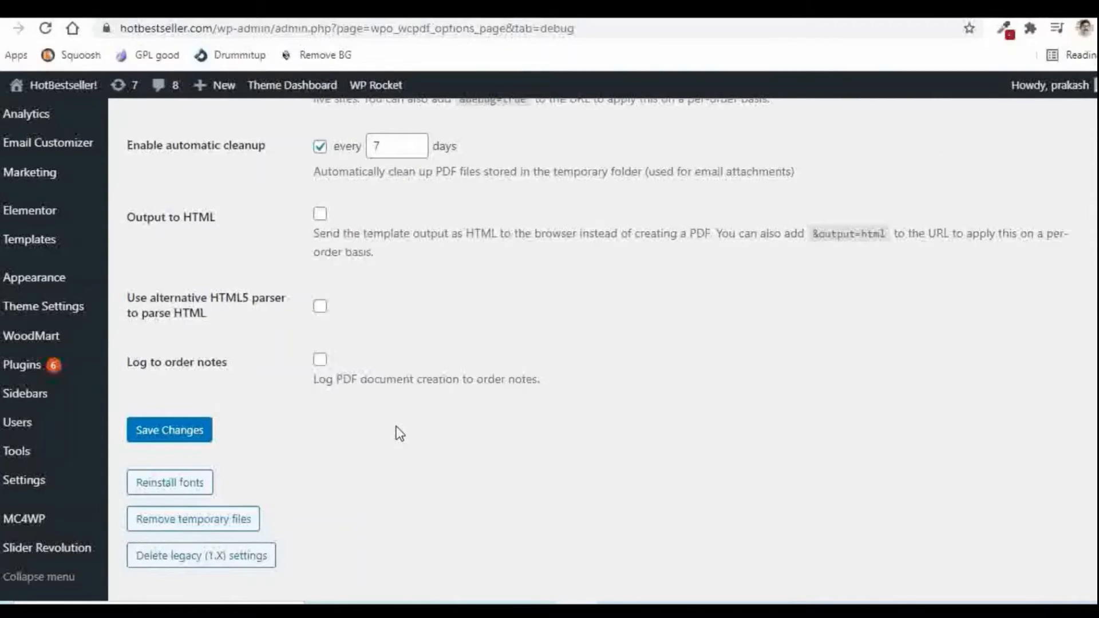
pyautogui.click(156, 438)
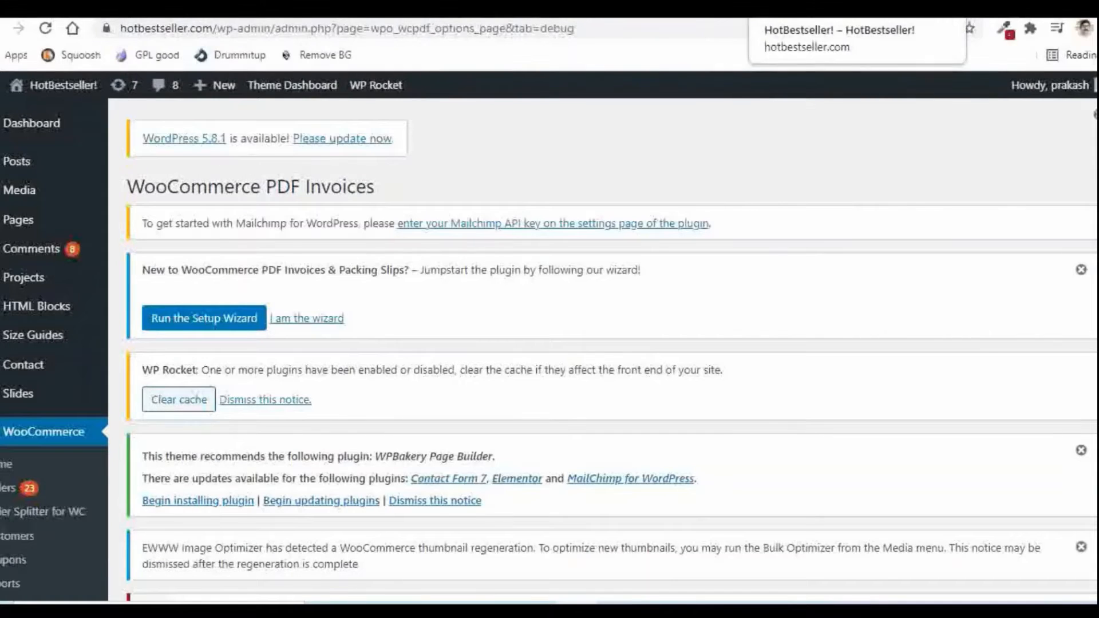
# Switch to the store's front end and add the Traditional White Hat from the Electronics section to the cart
pyautogui.click(802, 11)
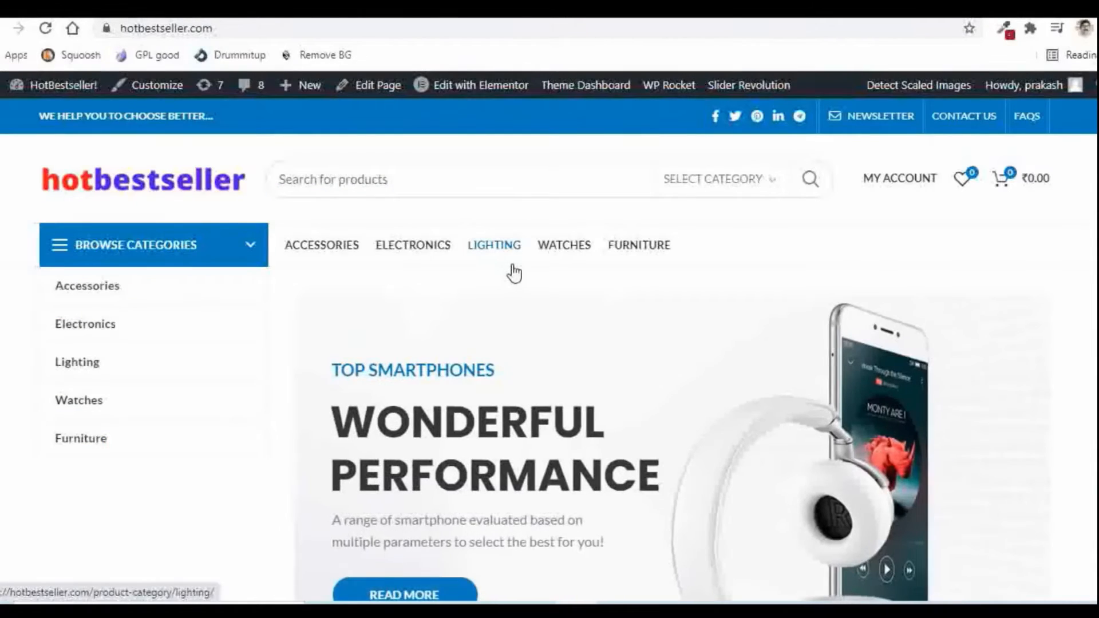
pyautogui.scroll(-1, 514, 273)
pyautogui.scroll(-3, 515, 273)
pyautogui.scroll(3, 512, 270)
pyautogui.scroll(-10, 669, 324)
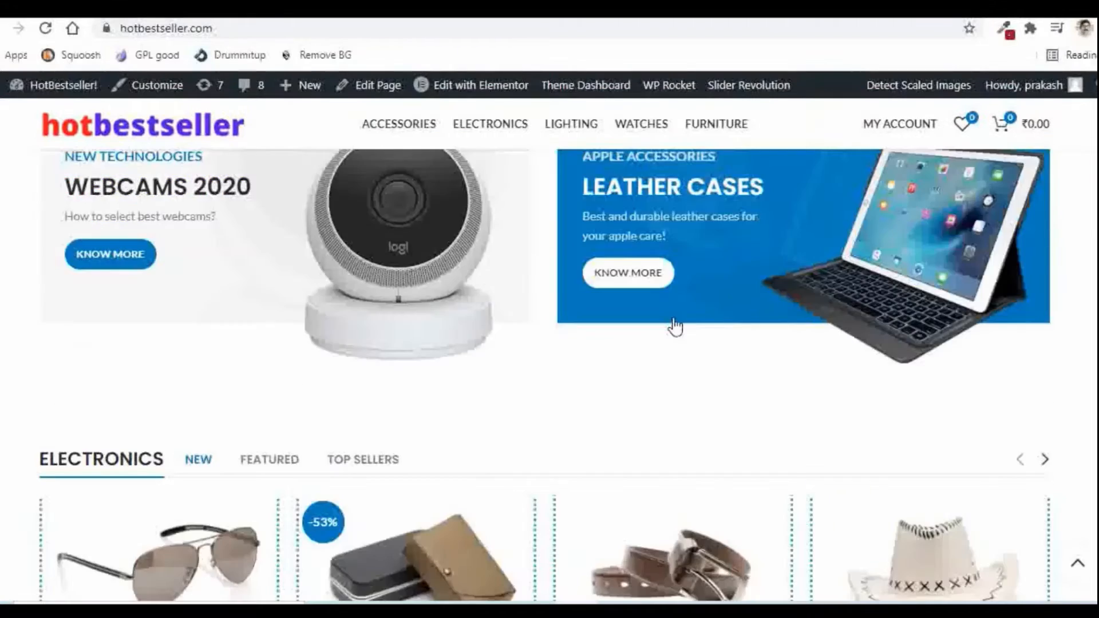
pyautogui.moveTo(933, 435)
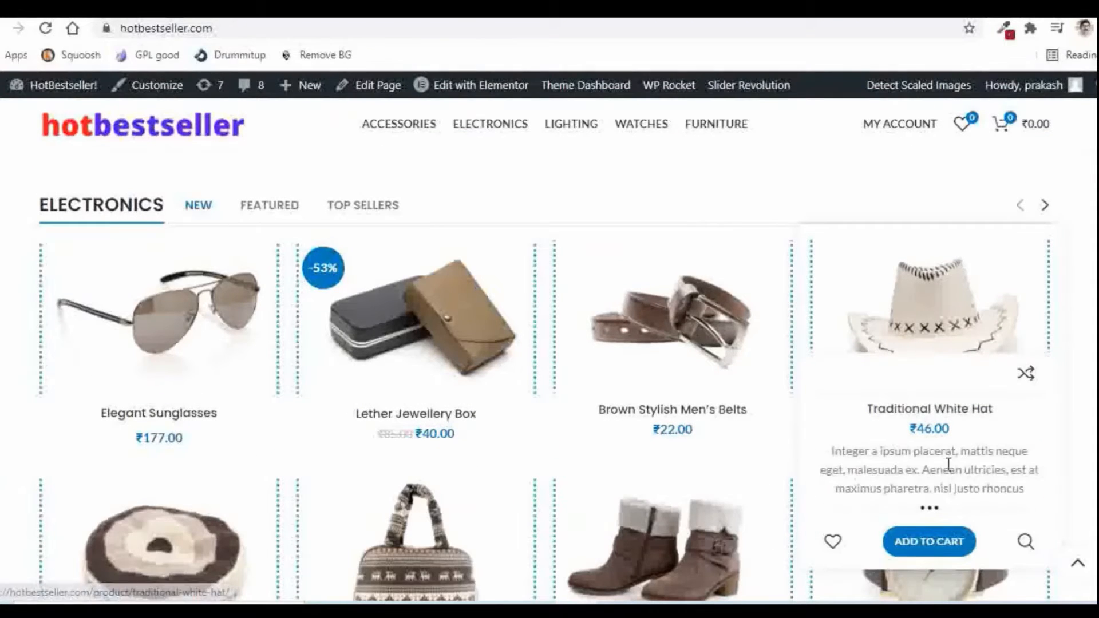
pyautogui.click(933, 547)
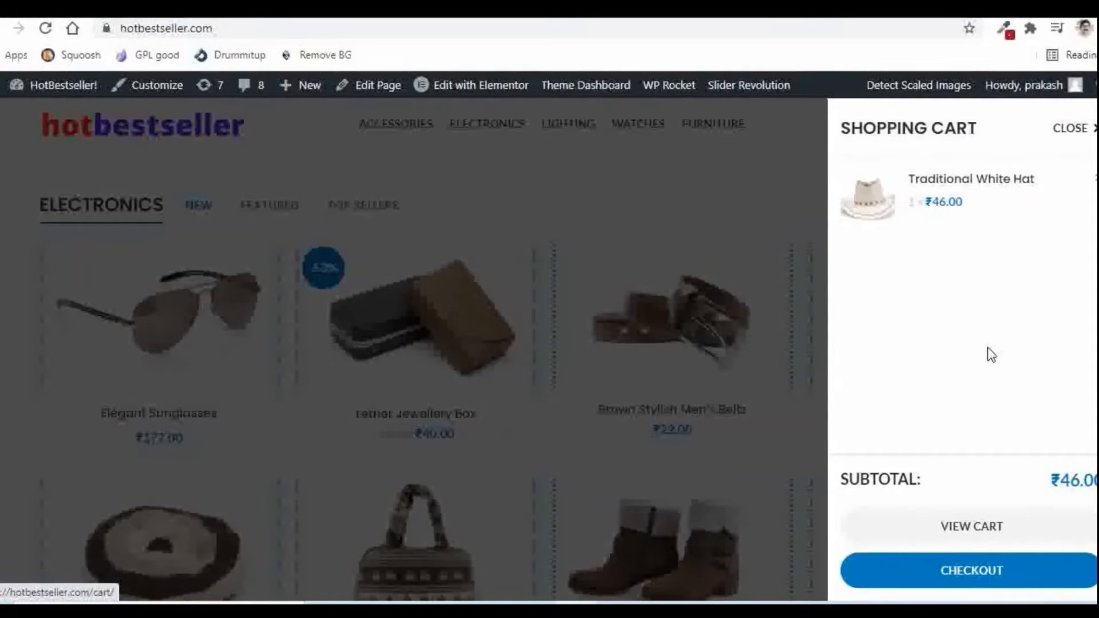
# Check out the cart, place the order with Cash on delivery, and review the order confirmation
pyautogui.click(986, 587)
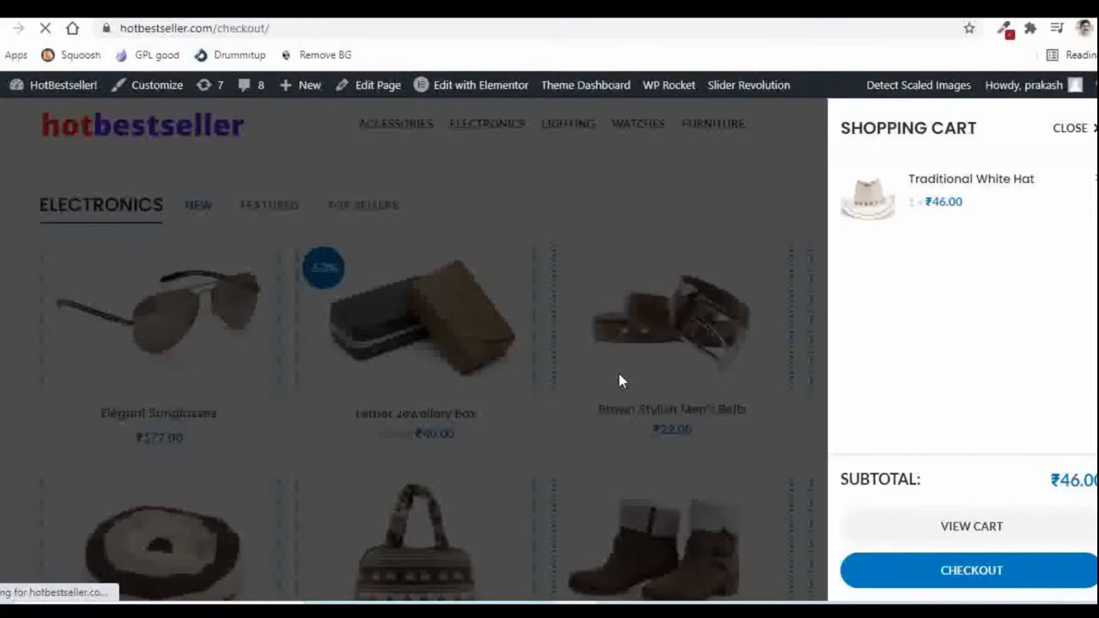
pyautogui.scroll(-5, 617, 371)
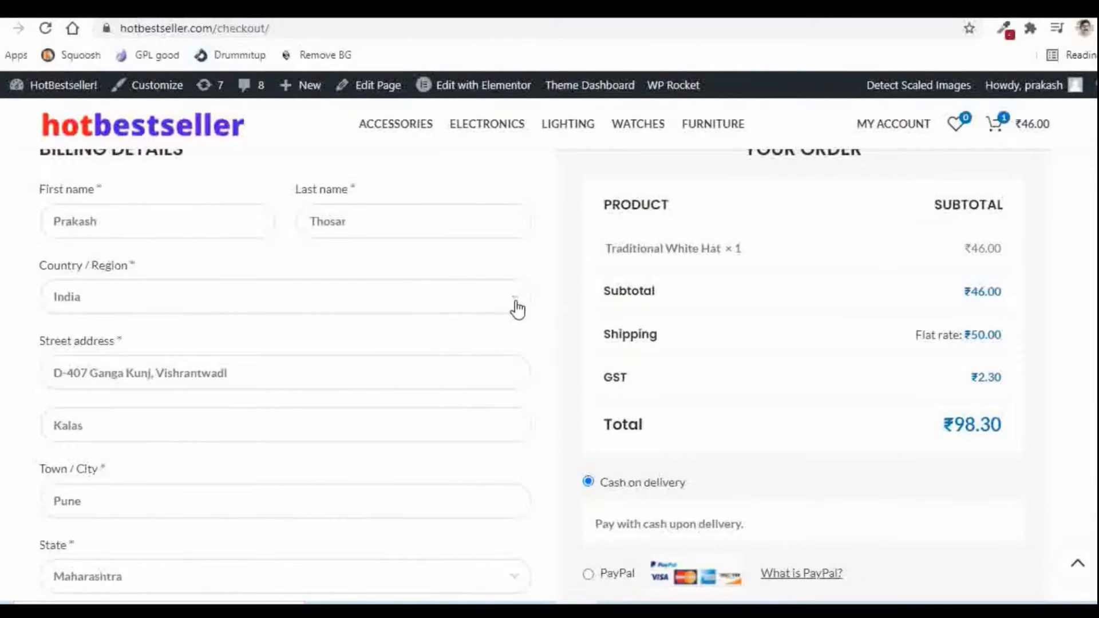
pyautogui.scroll(-1, 806, 354)
pyautogui.scroll(-1, 773, 437)
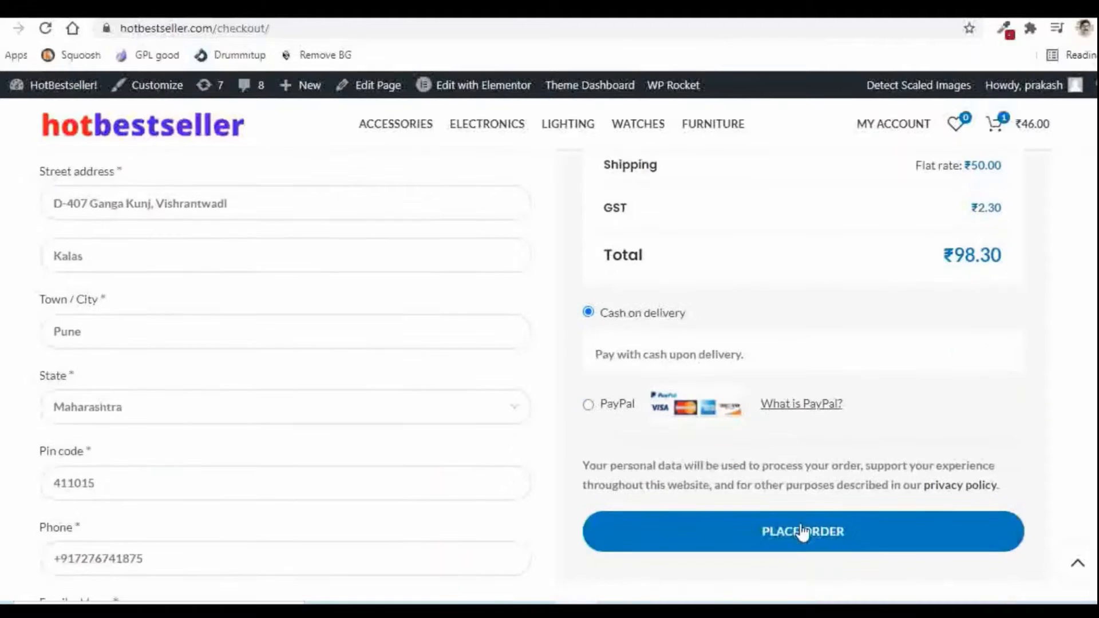
pyautogui.click(792, 541)
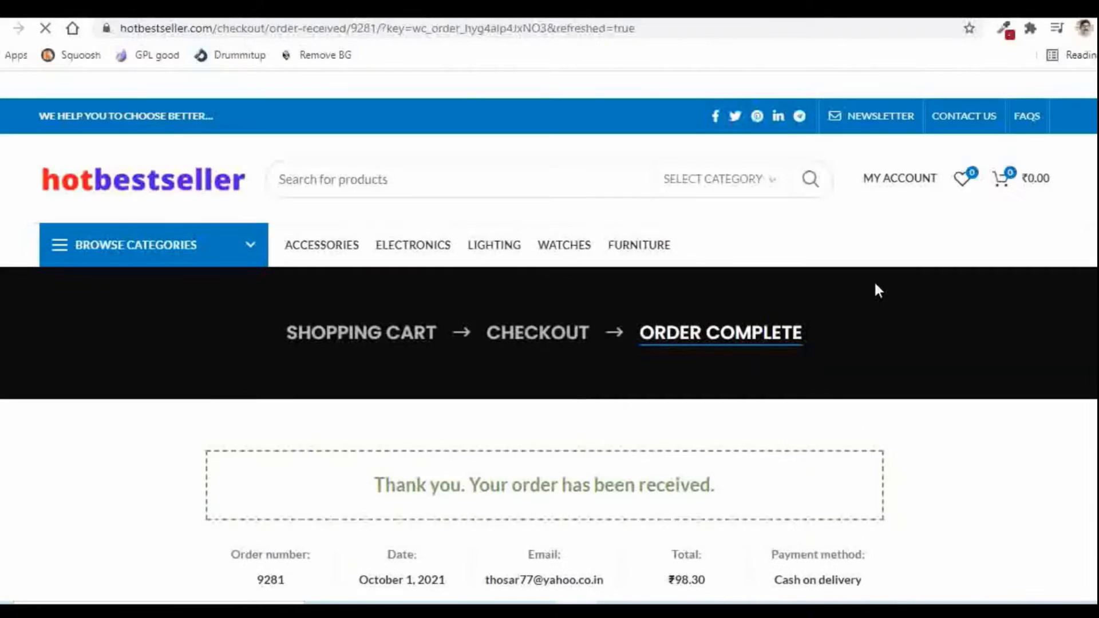
pyautogui.scroll(-5, 874, 283)
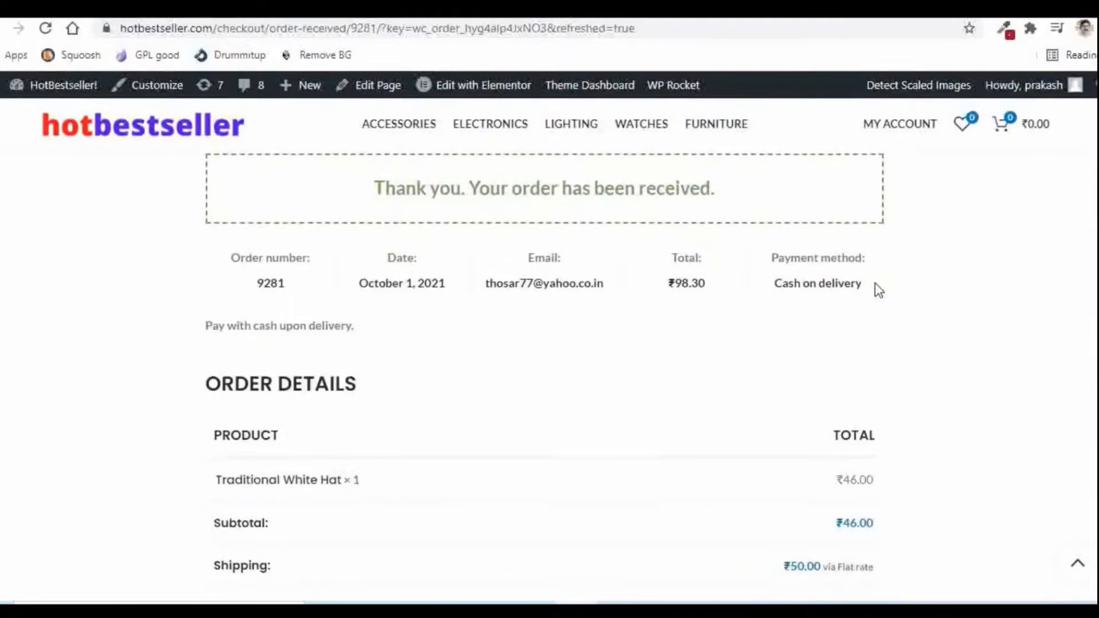
pyautogui.scroll(3, 573, 369)
pyautogui.scroll(-2, 597, 373)
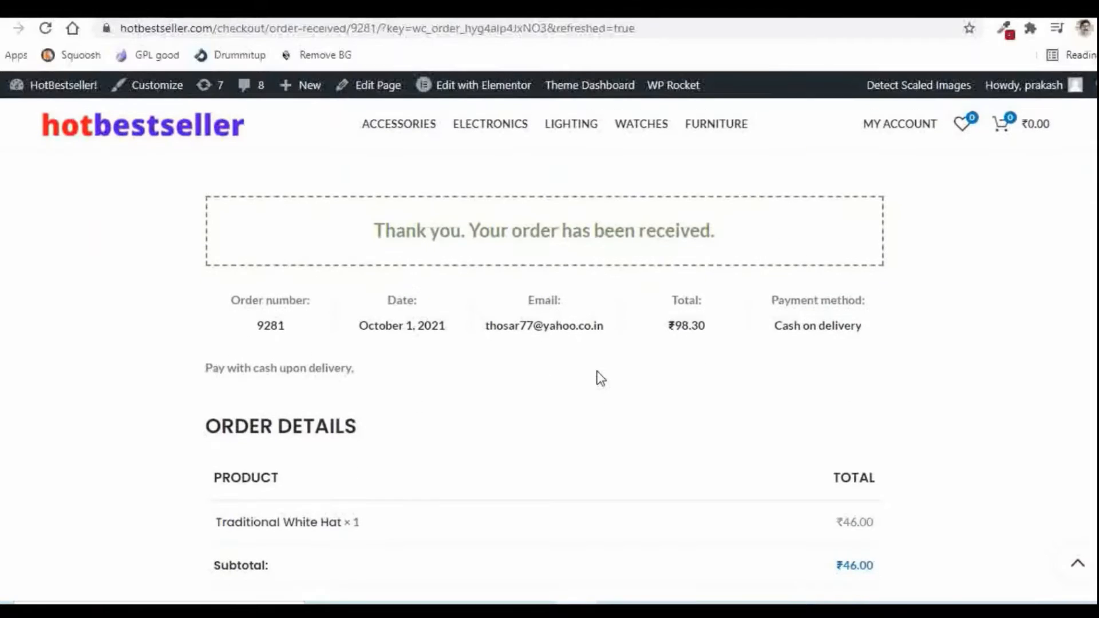
pyautogui.scroll(4, 600, 378)
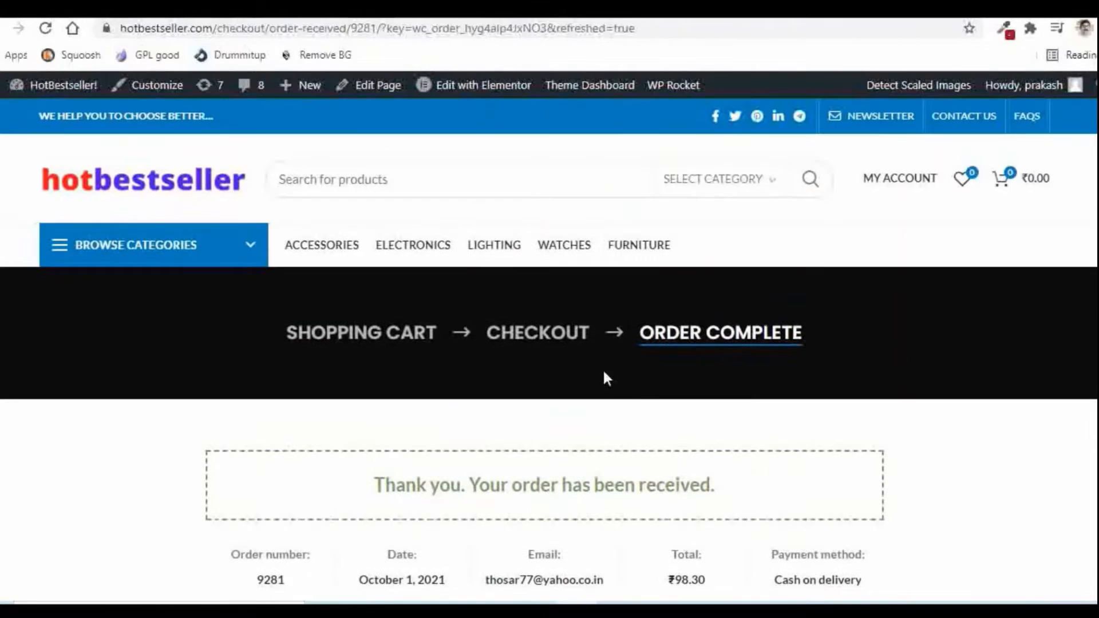
# Open the Orders list in the store's customer account and check the actions offered for the newest order
pyautogui.moveTo(884, 180)
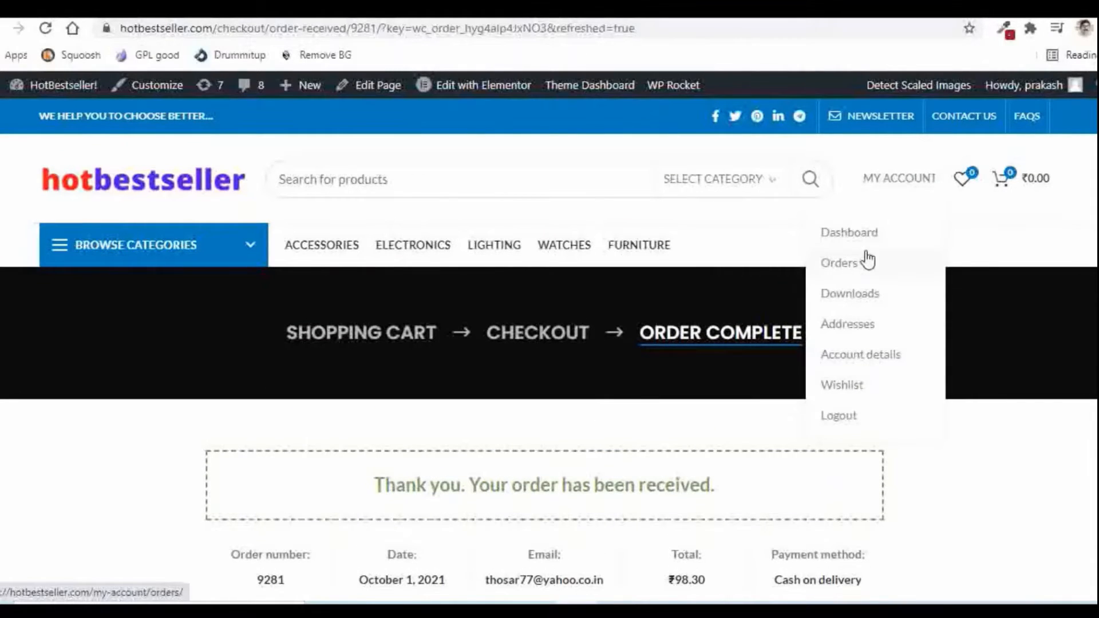
pyautogui.click(839, 270)
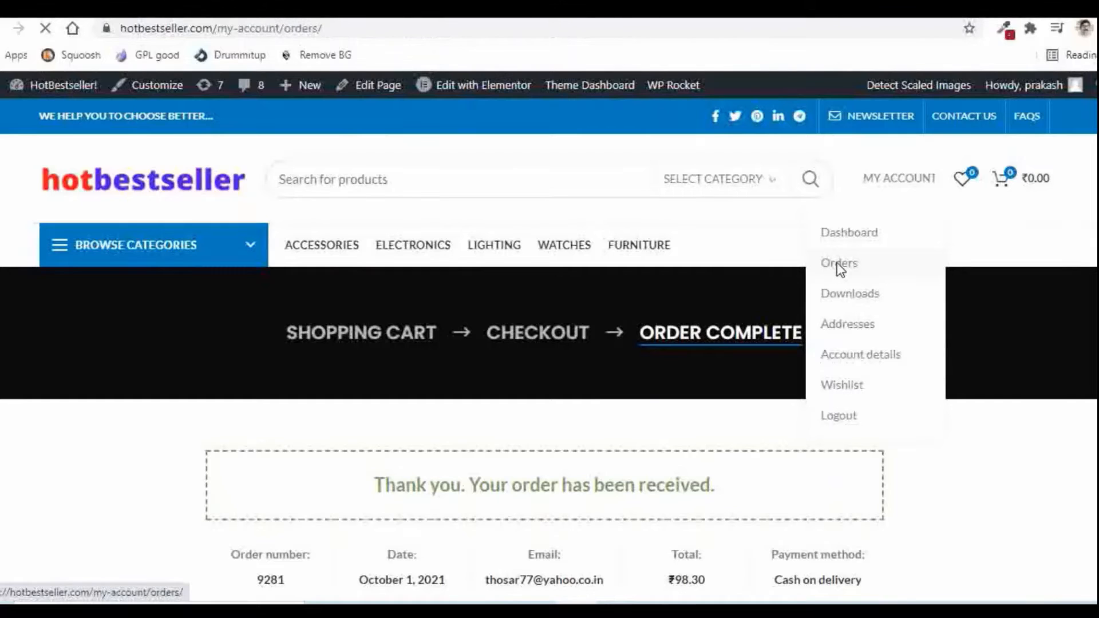
pyautogui.scroll(-2, 973, 297)
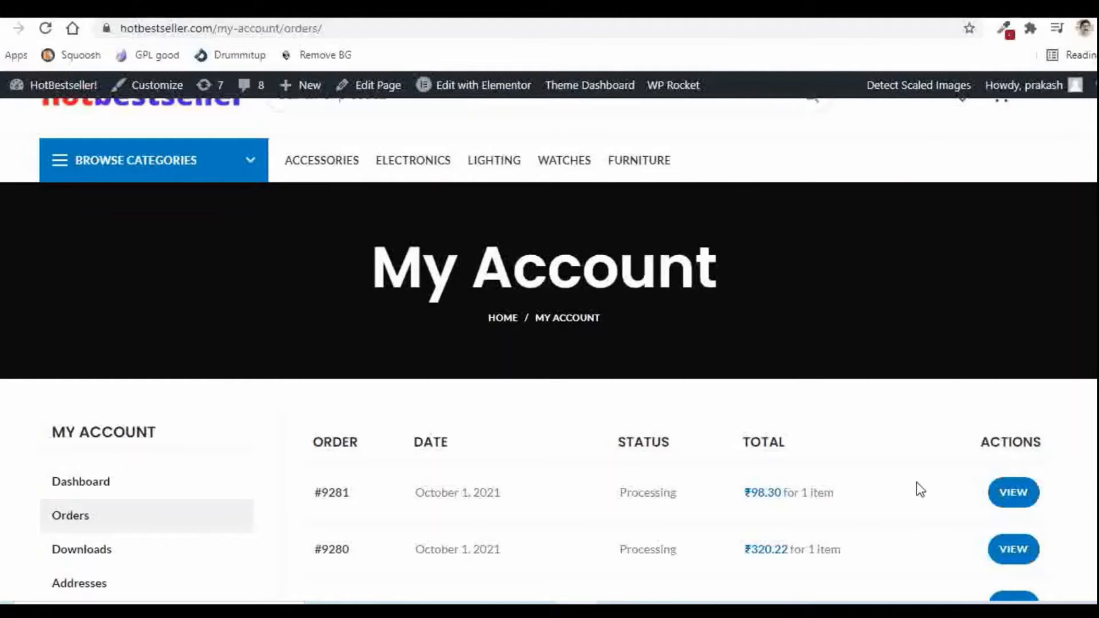
pyautogui.scroll(2, 942, 489)
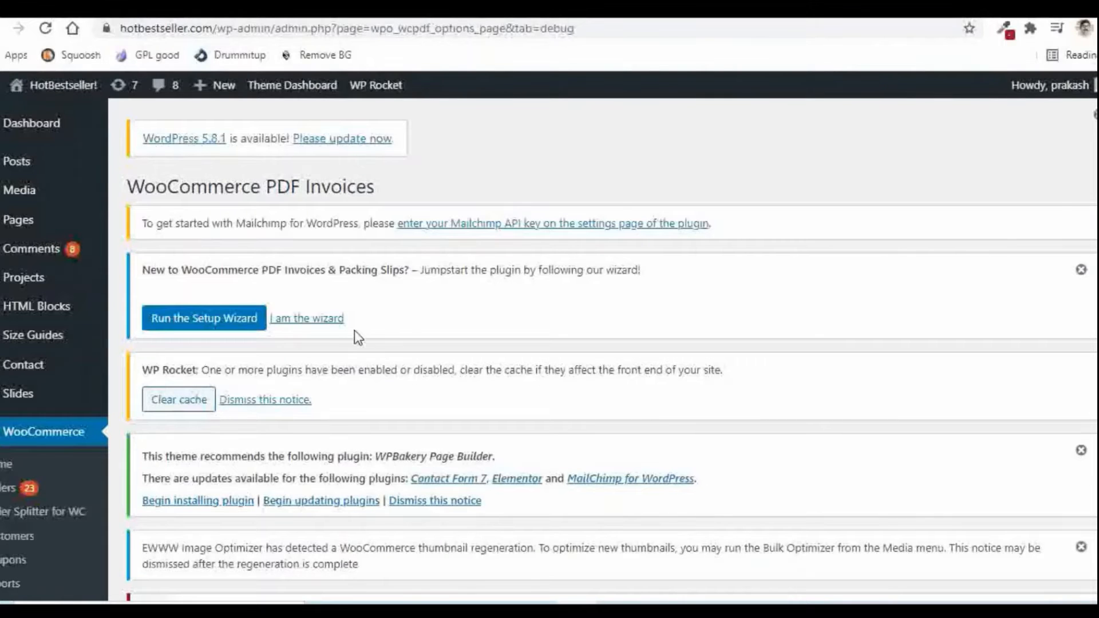
# Switch to the WordPress admin, open the newest WooCommerce order, and review its PDF document data and Create PDF options
pyautogui.scroll(-2, 35, 372)
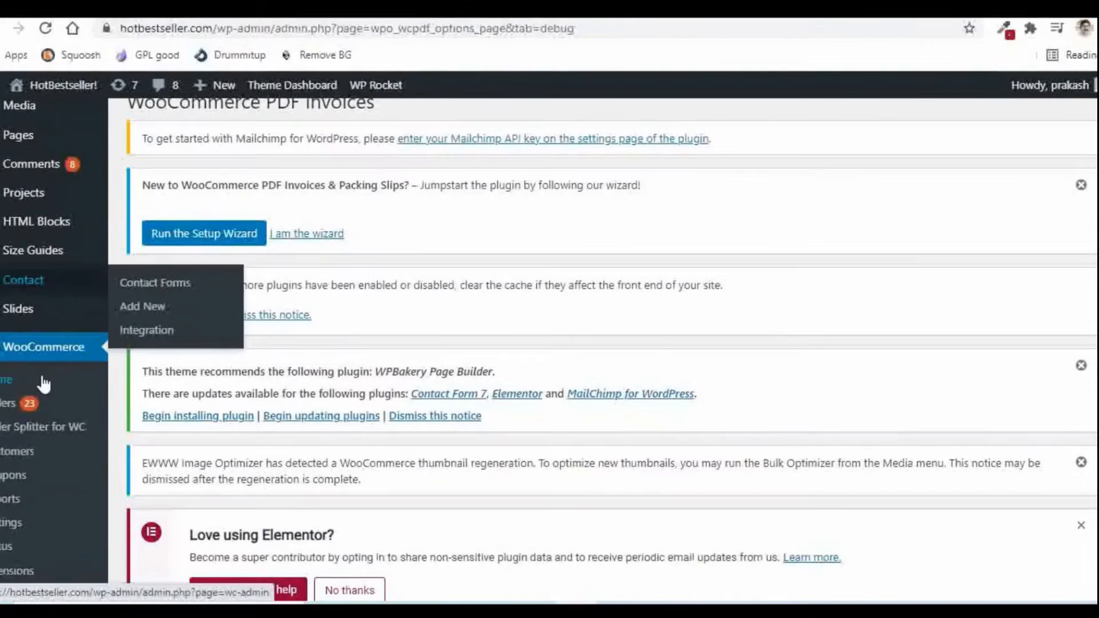
pyautogui.click(3, 408)
pyautogui.scroll(-5, 783, 299)
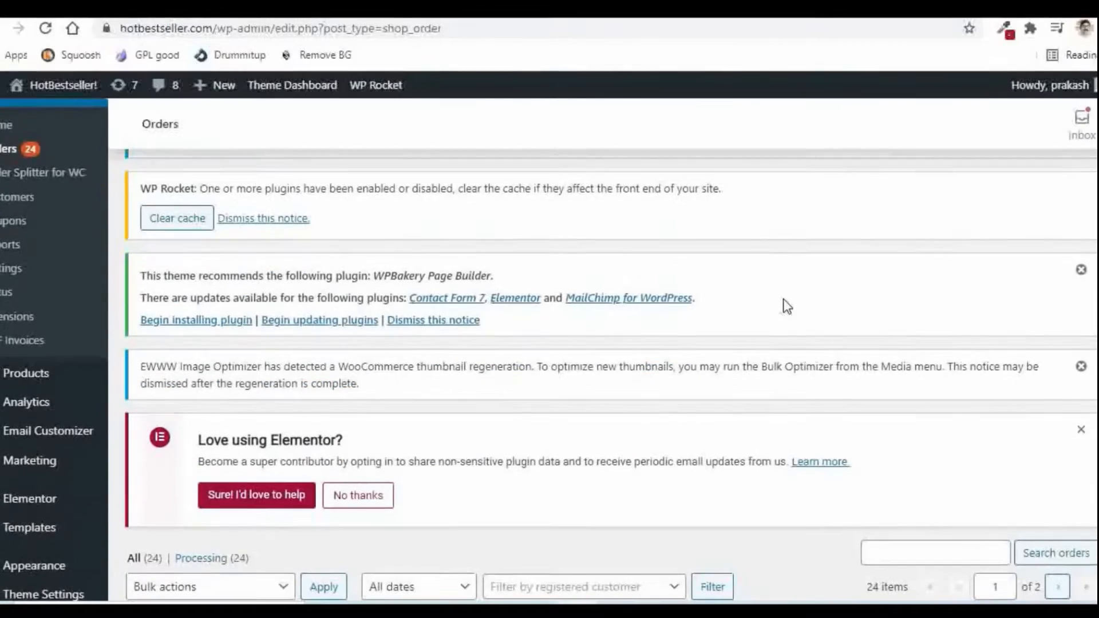
pyautogui.scroll(-2, 788, 299)
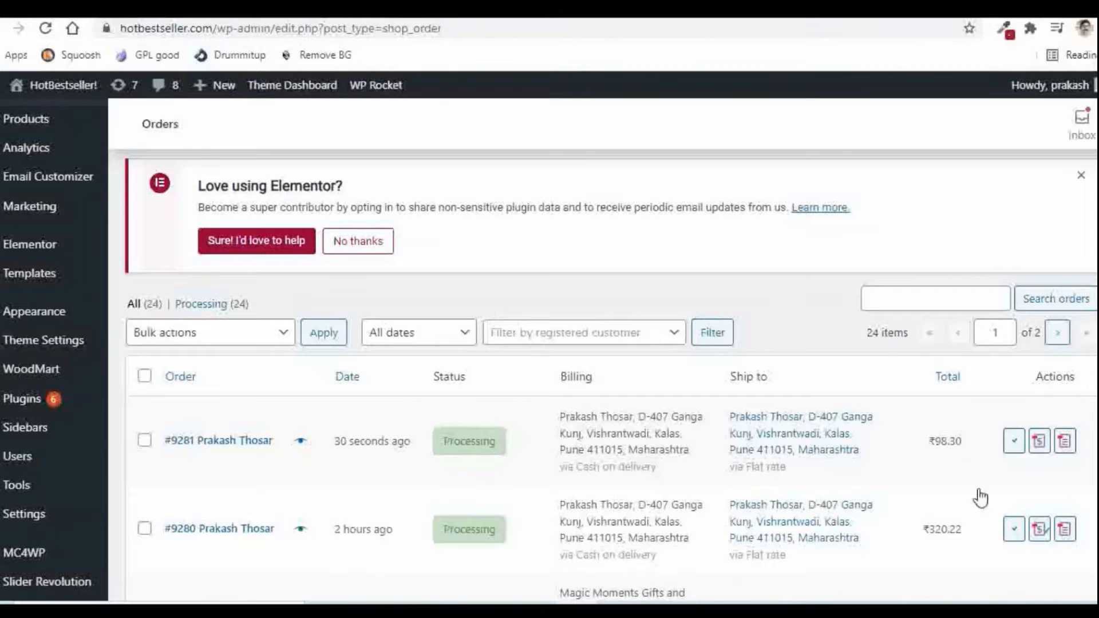
pyautogui.click(228, 440)
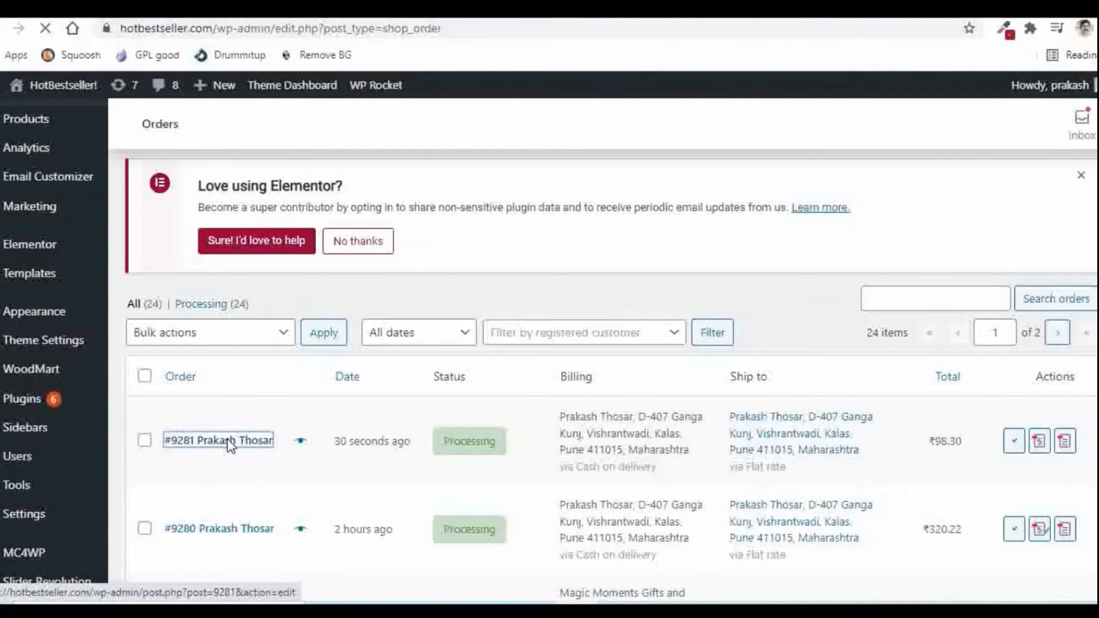
pyautogui.scroll(-12, 506, 412)
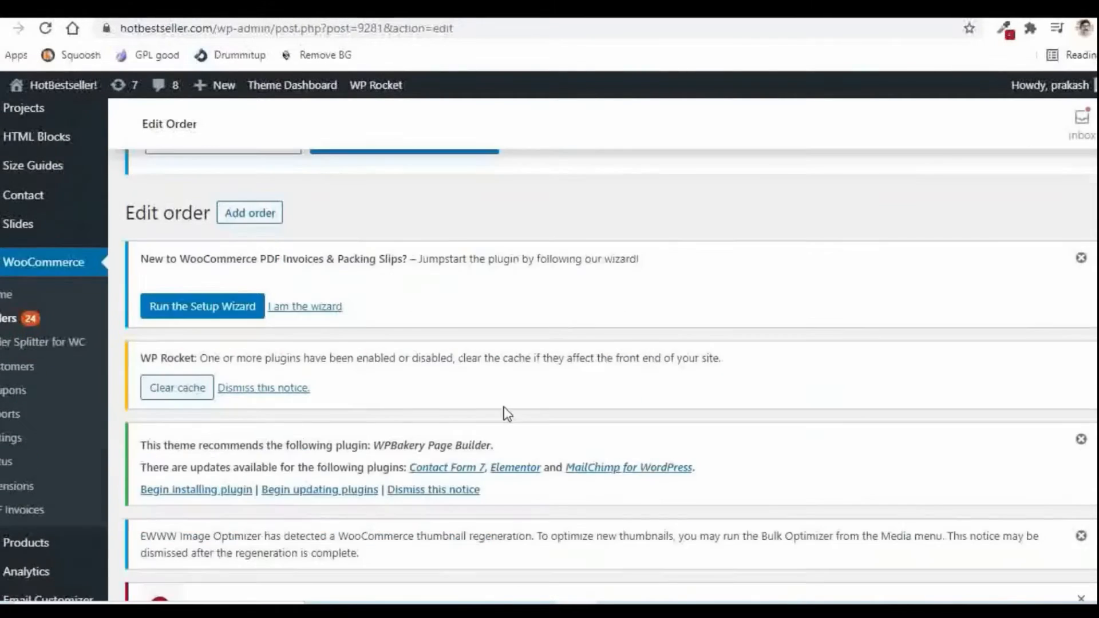
pyautogui.scroll(-5, 696, 346)
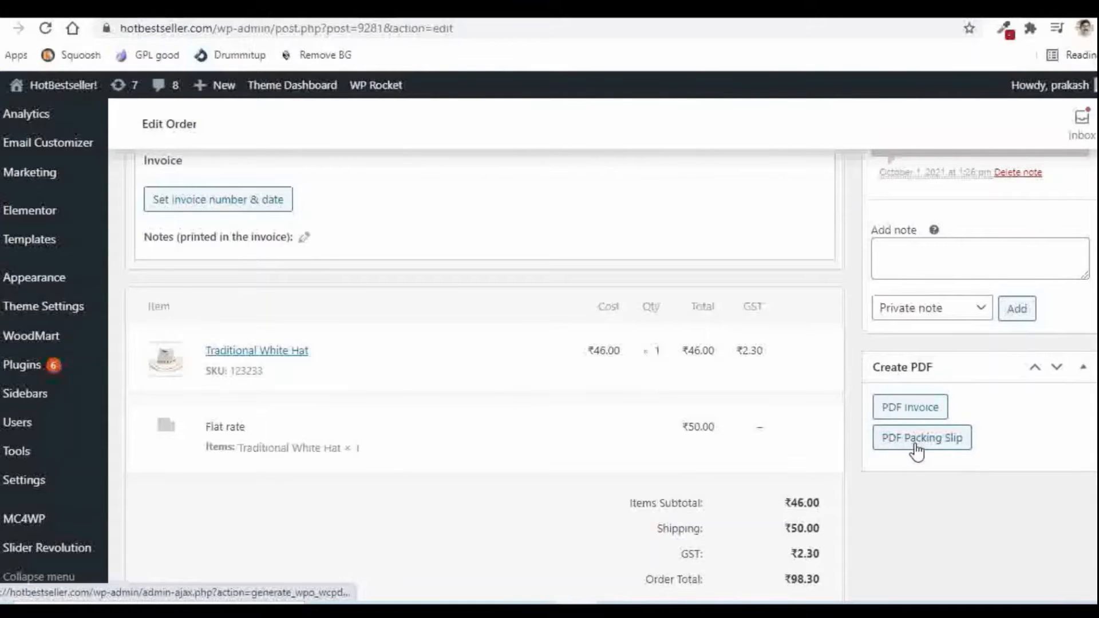
# Set the order's status to Completed, update the order, and check its Create PDF options
pyautogui.scroll(5, 414, 317)
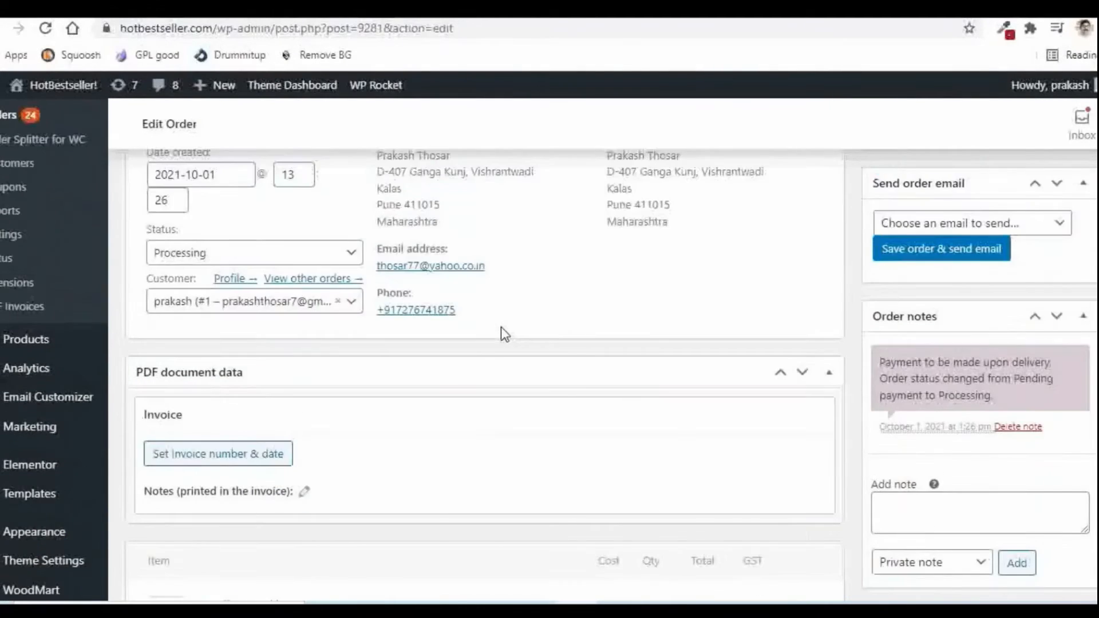
pyautogui.scroll(1, 501, 329)
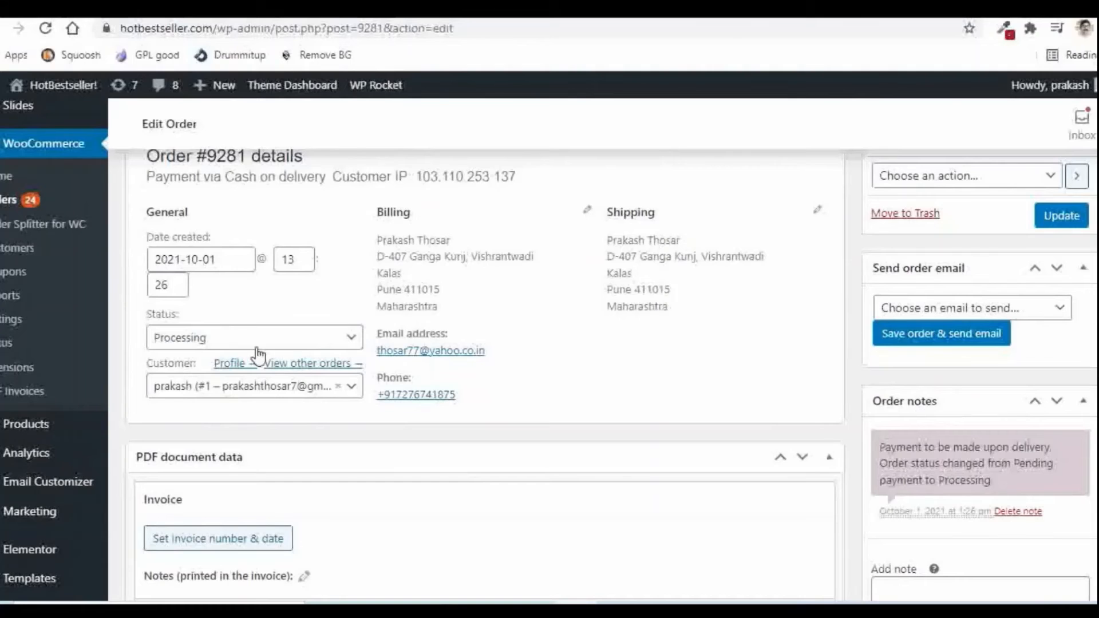
pyautogui.click(225, 347)
pyautogui.moveTo(352, 383); pyautogui.dragTo(355, 400)
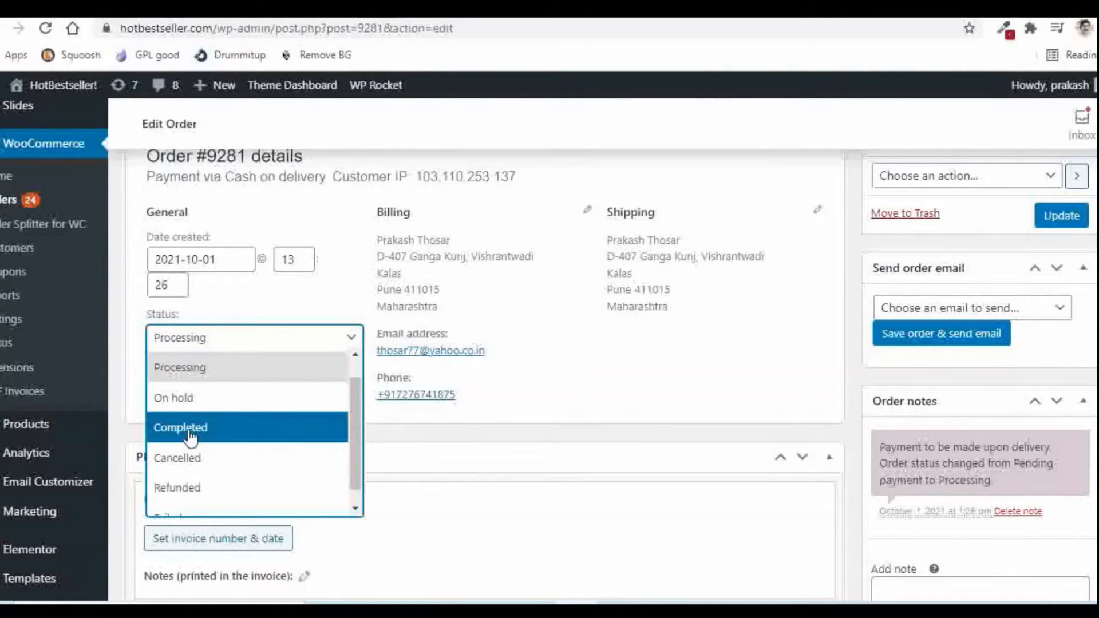
pyautogui.scroll(1, 190, 435)
pyautogui.click(198, 461)
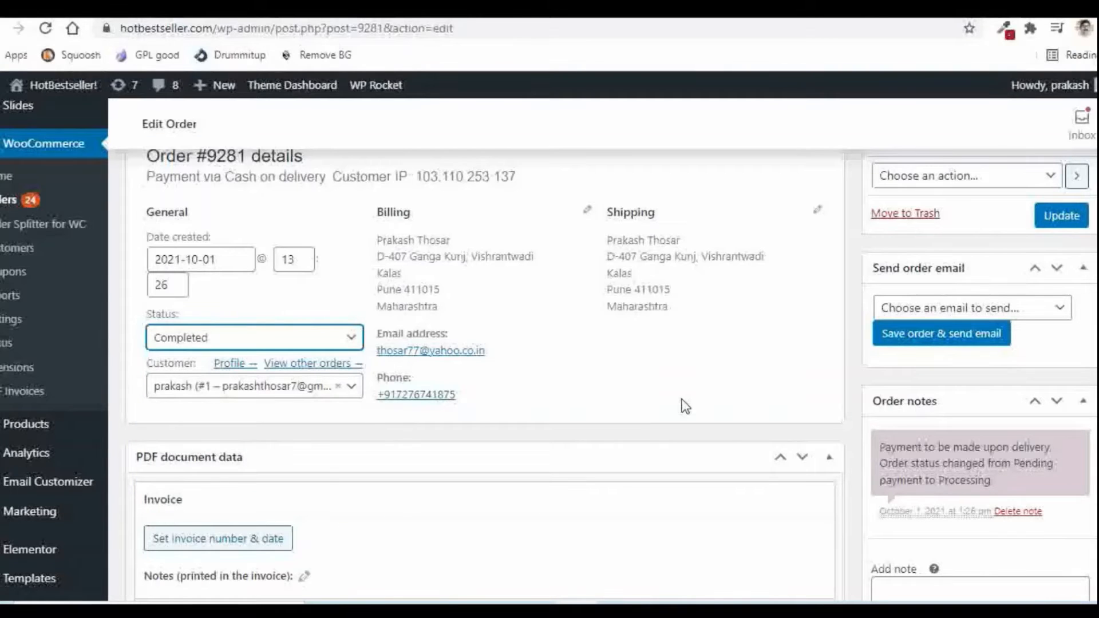
pyautogui.scroll(1, 1059, 217)
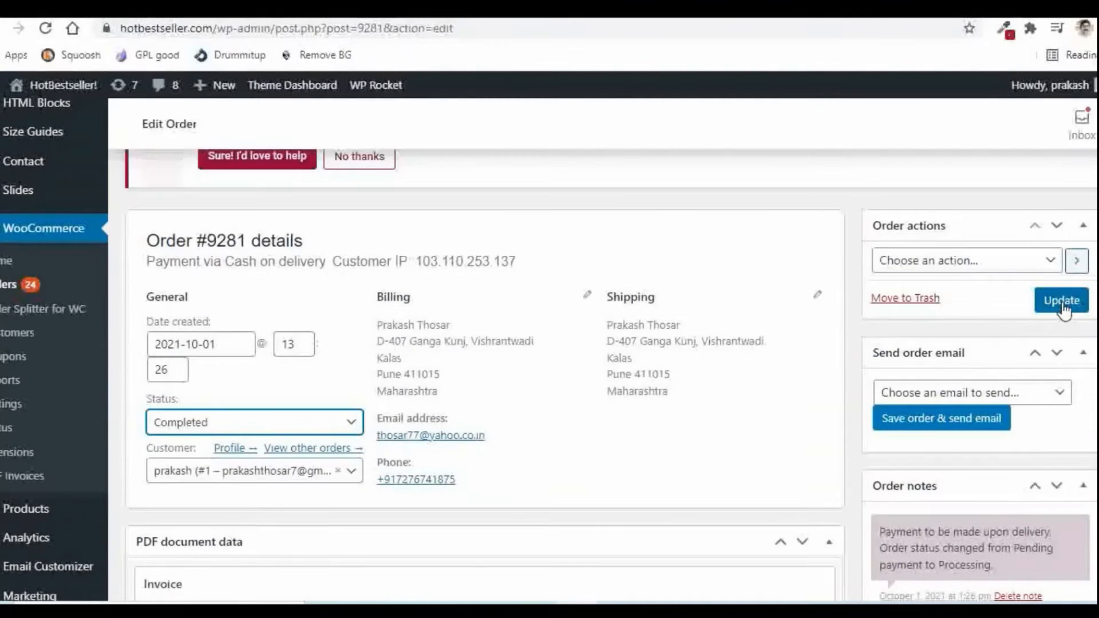
pyautogui.click(1062, 302)
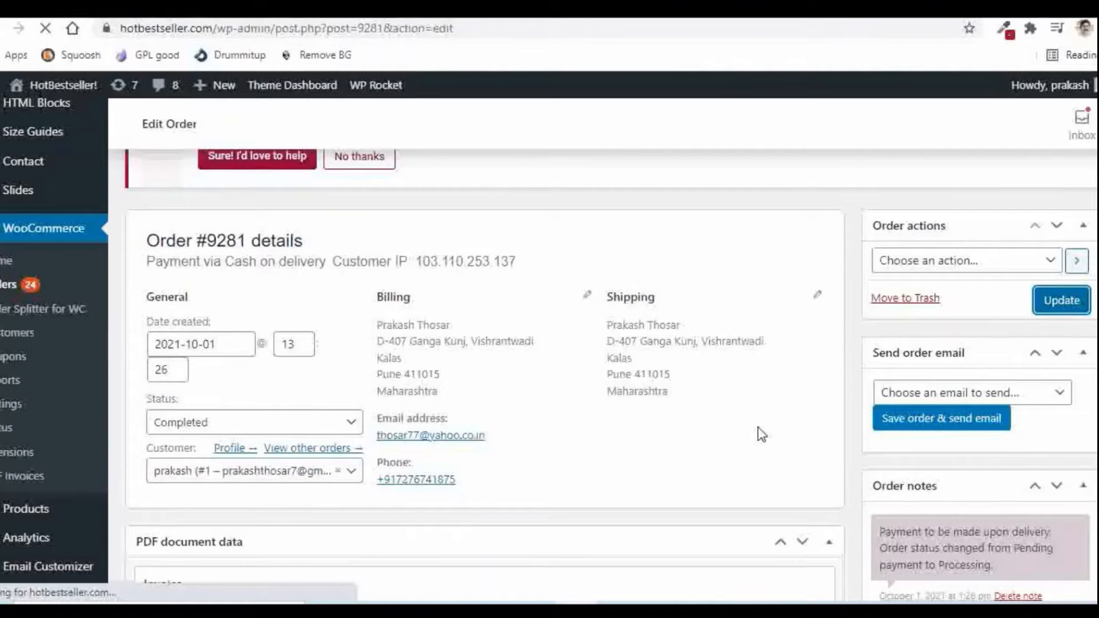
pyautogui.scroll(-10, 785, 405)
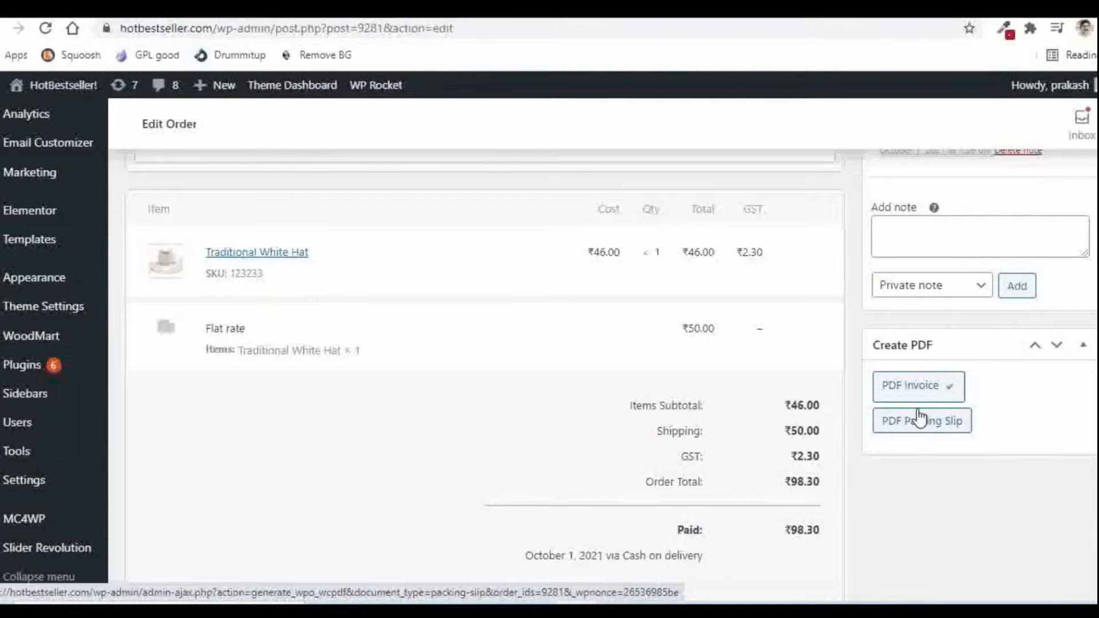
pyautogui.scroll(10, 618, 329)
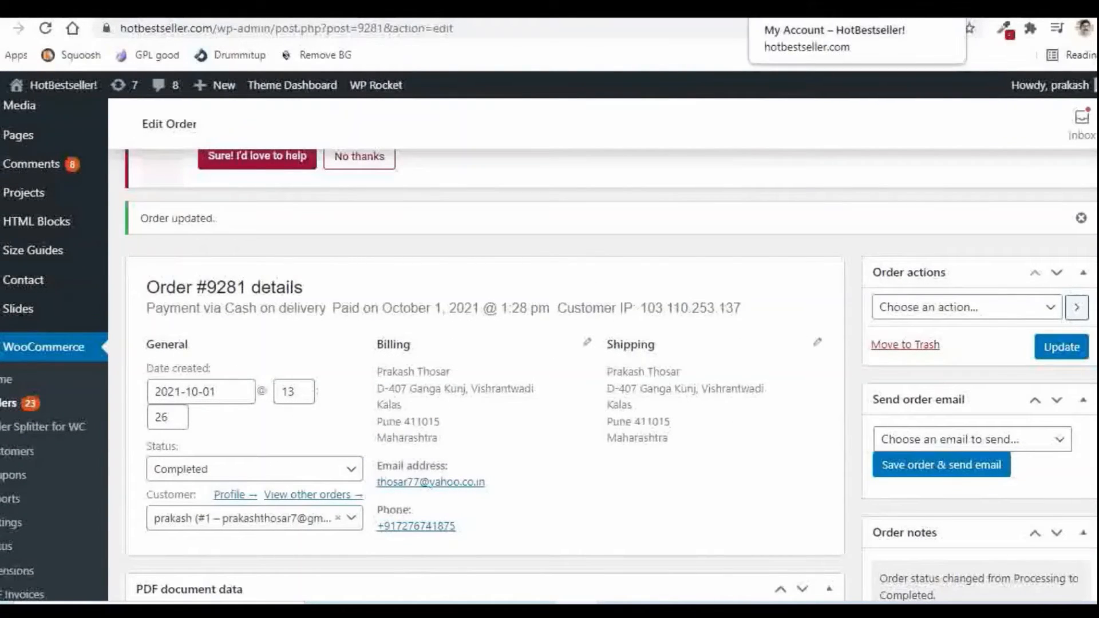
# Switch back to the customer account in the store and reload its orders list
pyautogui.click(813, 8)
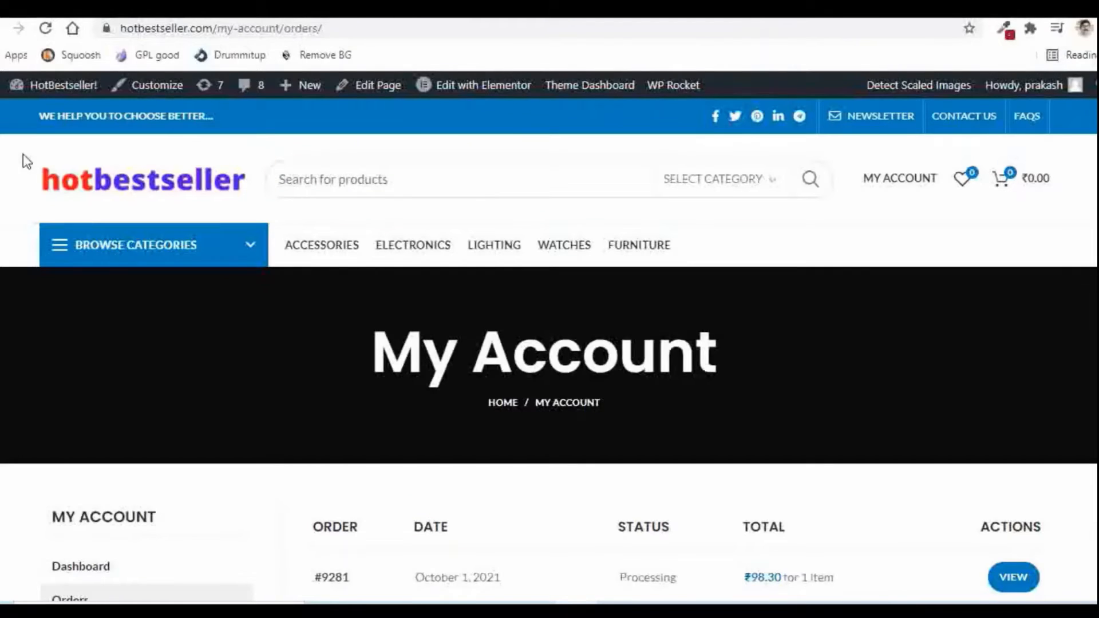
pyautogui.click(46, 28)
pyautogui.scroll(-3, 844, 249)
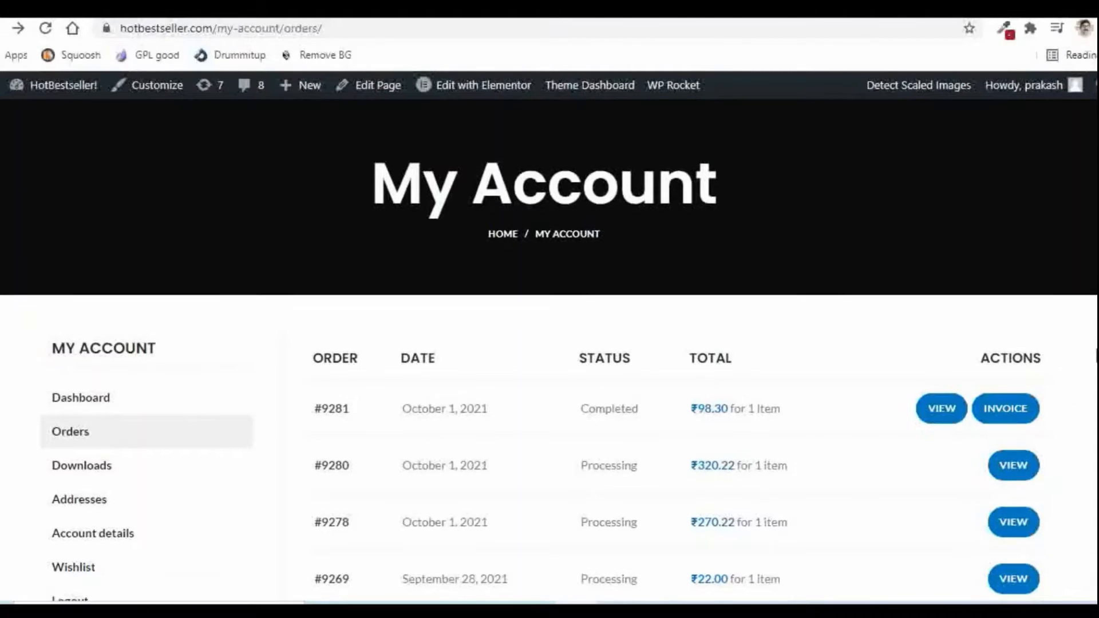
# Open the completed order's invoice PDF, review it from header to totals, and return to the orders list
pyautogui.click(1012, 419)
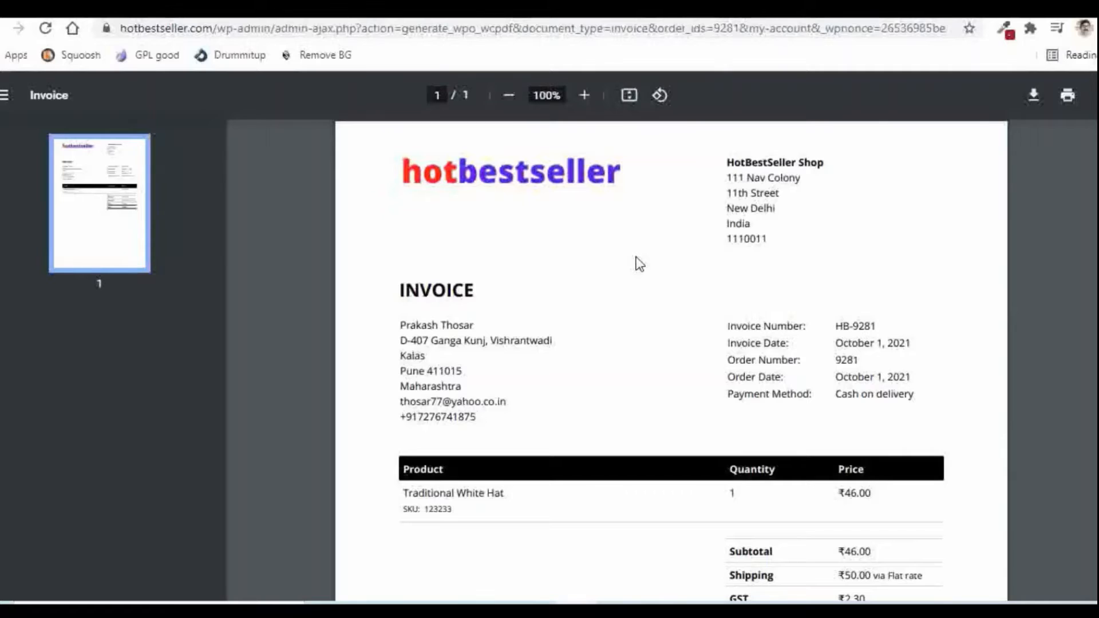
pyautogui.scroll(-1, 638, 263)
pyautogui.scroll(1, 638, 262)
pyautogui.scroll(-8, 677, 242)
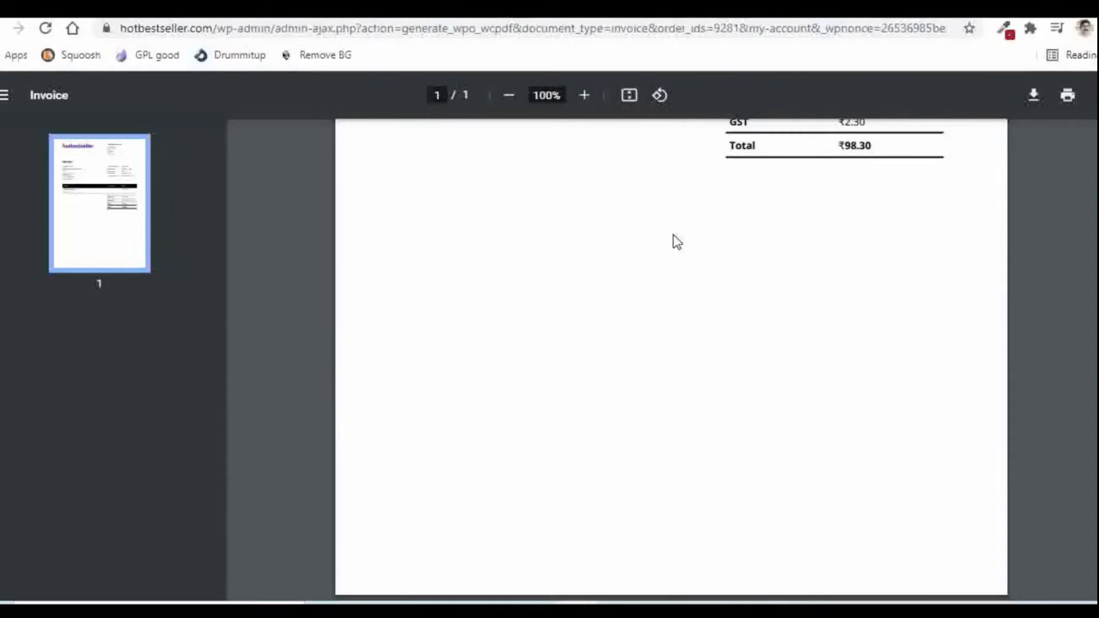
pyautogui.scroll(4, 678, 242)
pyautogui.scroll(4, 677, 242)
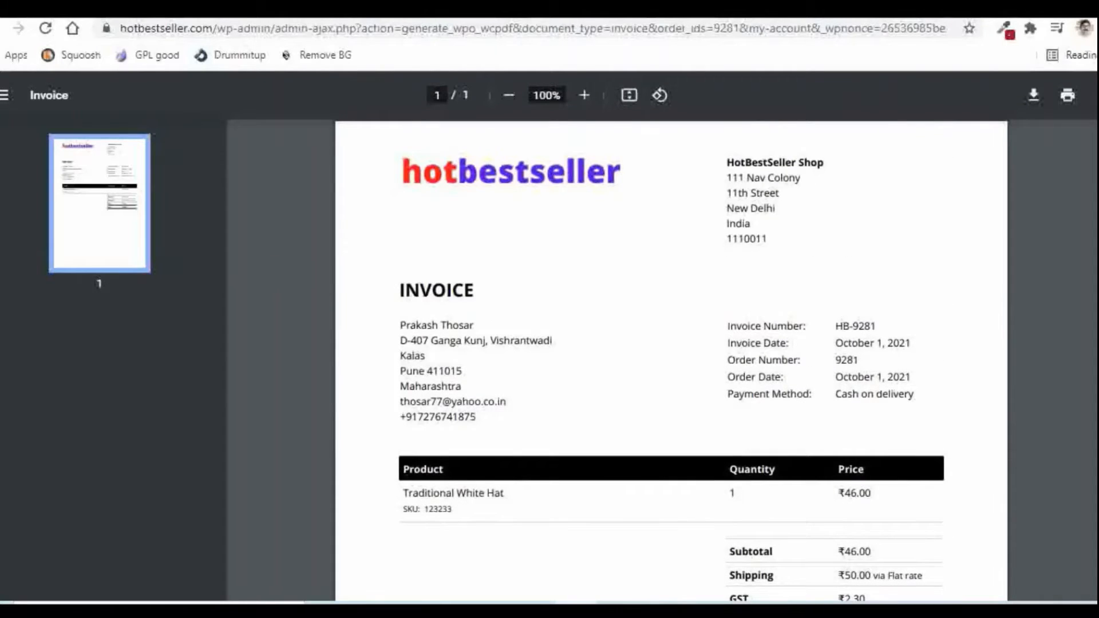
pyautogui.hotkey('alt', 'Left')
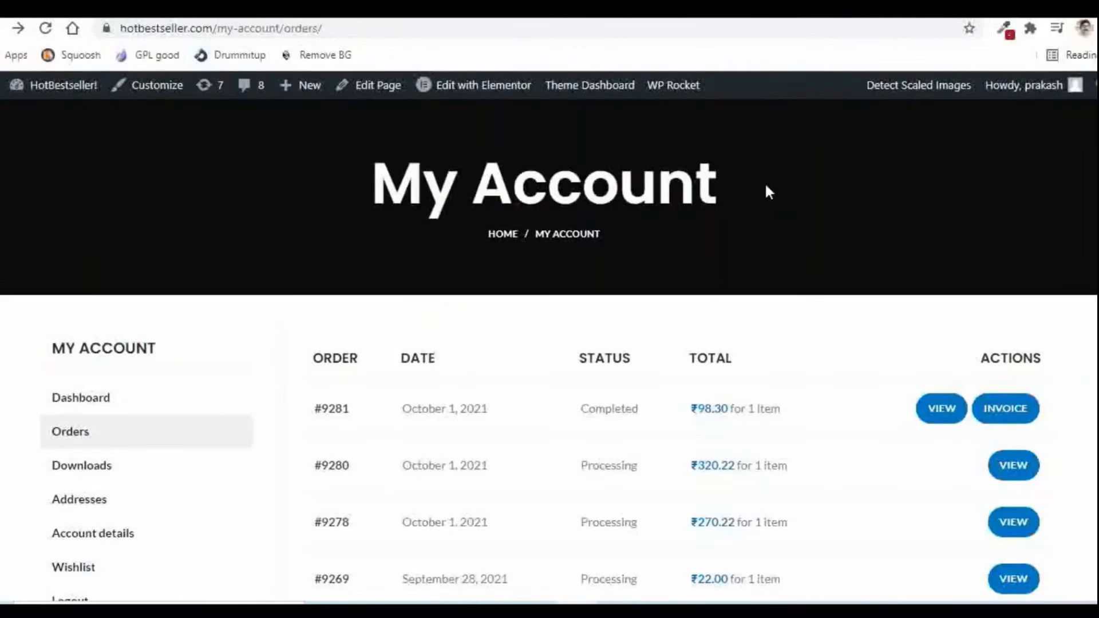
# Switch to the WordPress admin and open the Packing Slip document settings of the PDF Invoices plugin
pyautogui.click(192, 8)
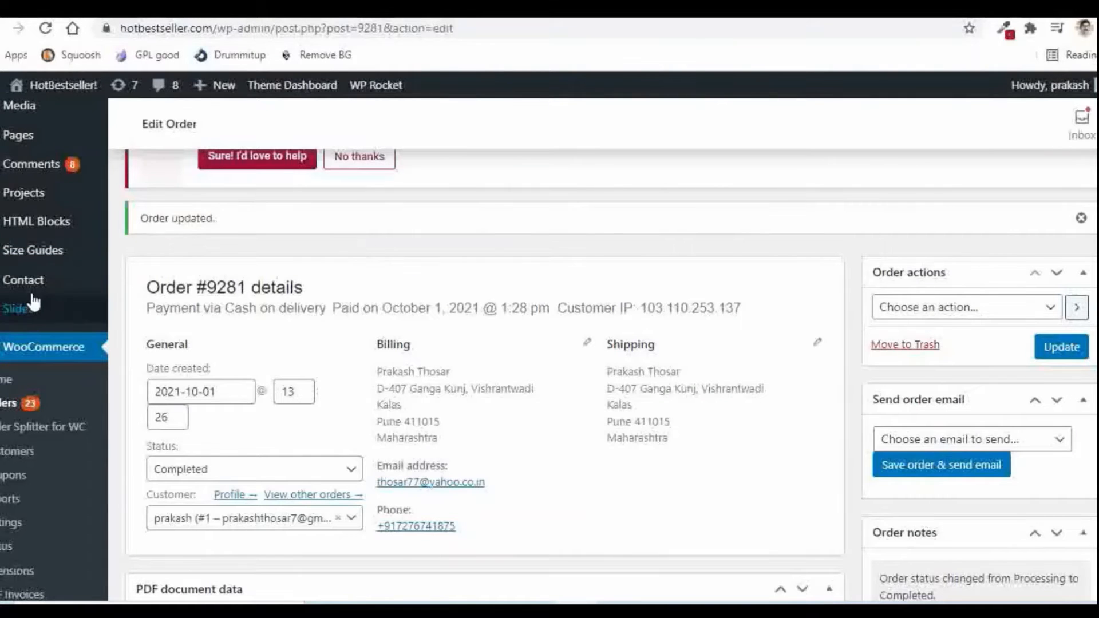
pyautogui.scroll(-3, 32, 302)
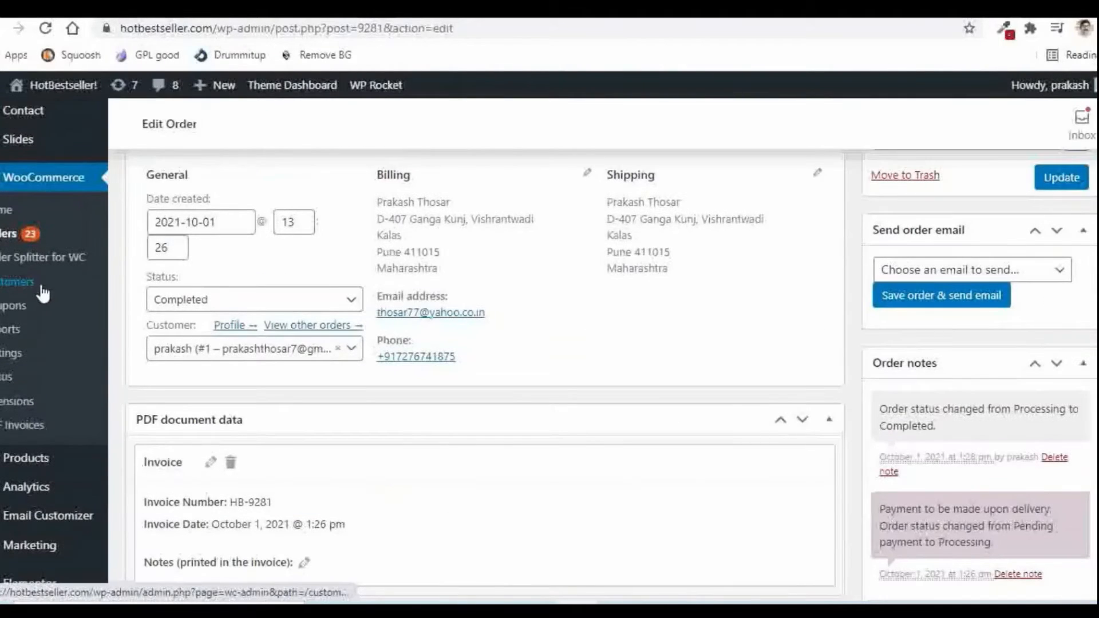
pyautogui.click(23, 424)
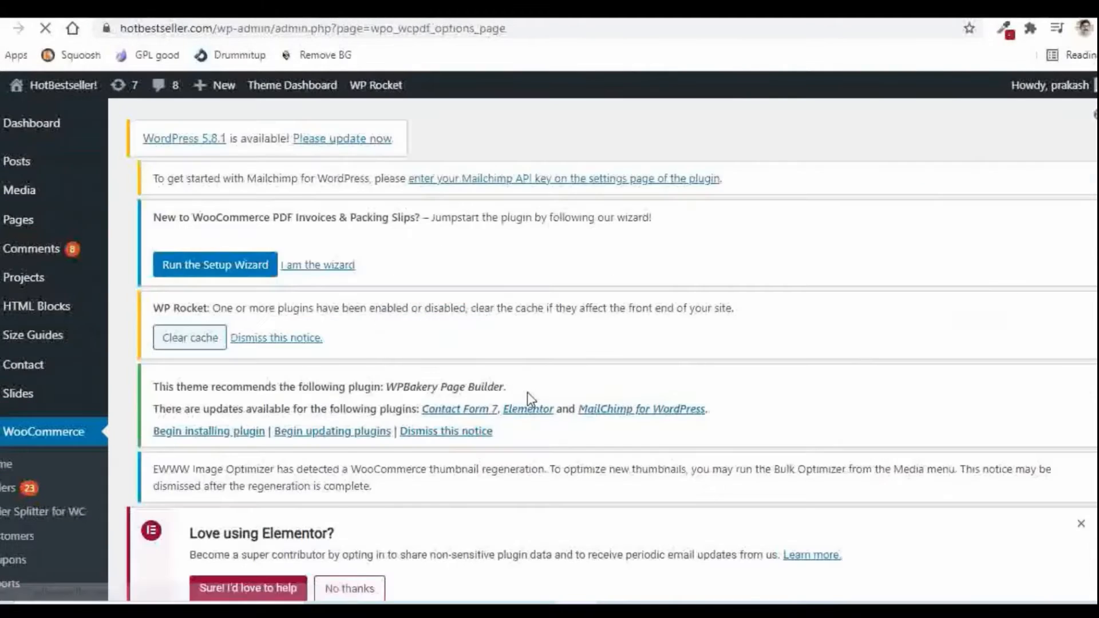
pyautogui.scroll(-3, 591, 366)
pyautogui.scroll(-7, 592, 365)
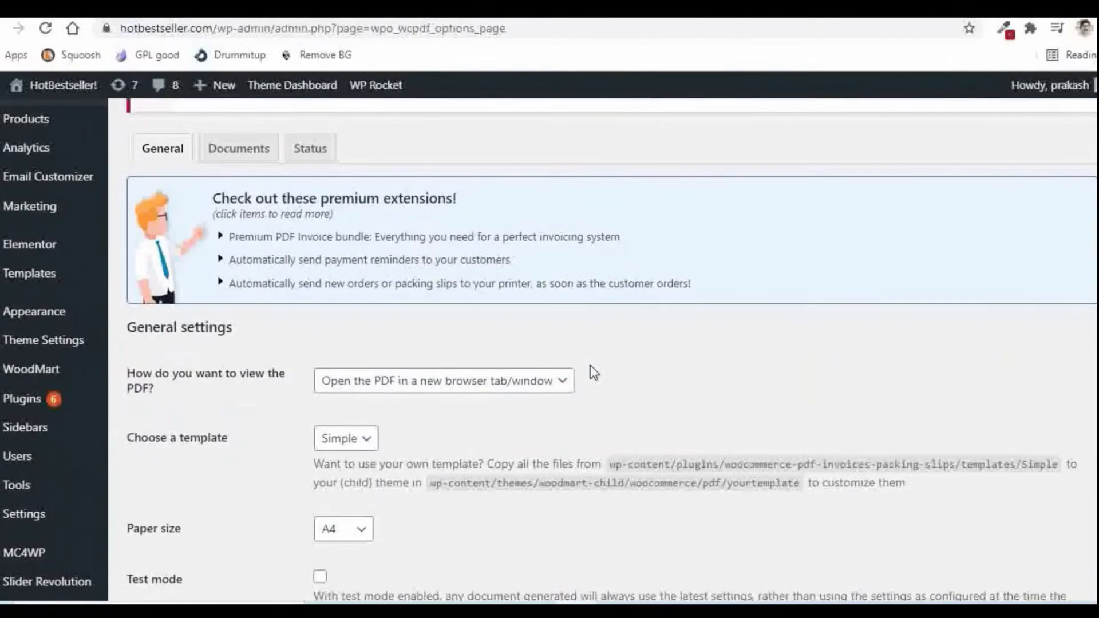
pyautogui.scroll(-2, 274, 232)
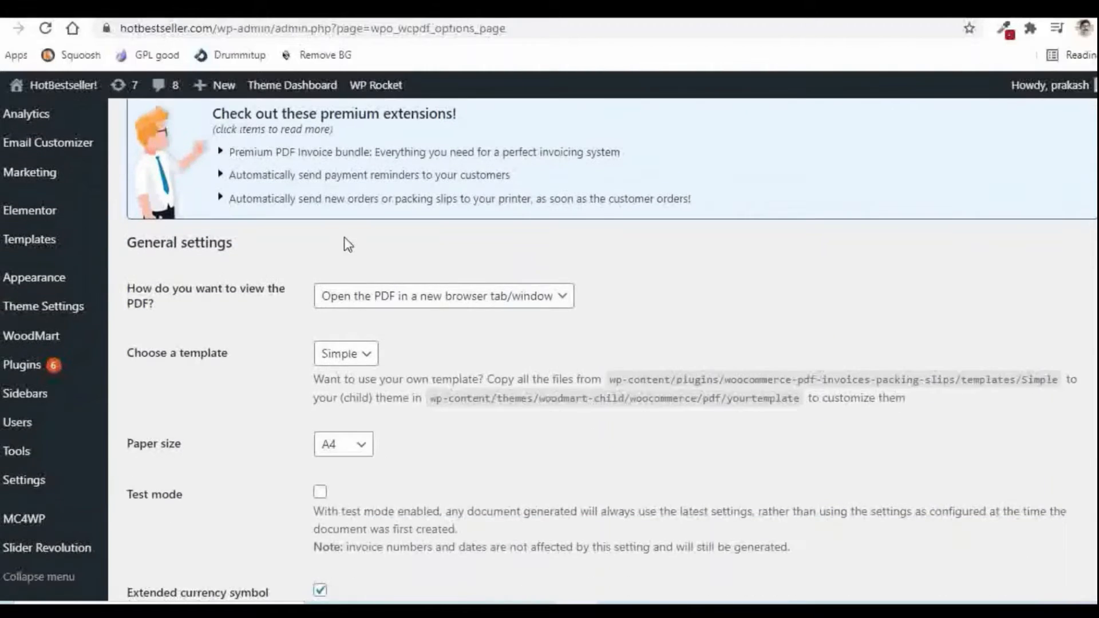
pyautogui.scroll(2, 345, 242)
pyautogui.click(237, 151)
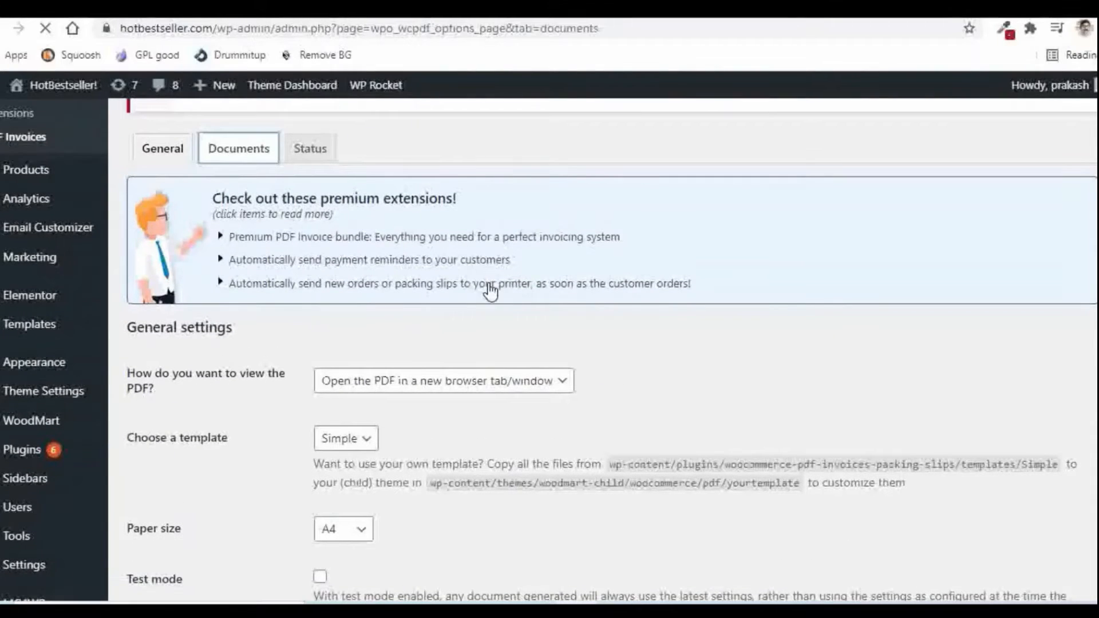
pyautogui.scroll(-12, 569, 291)
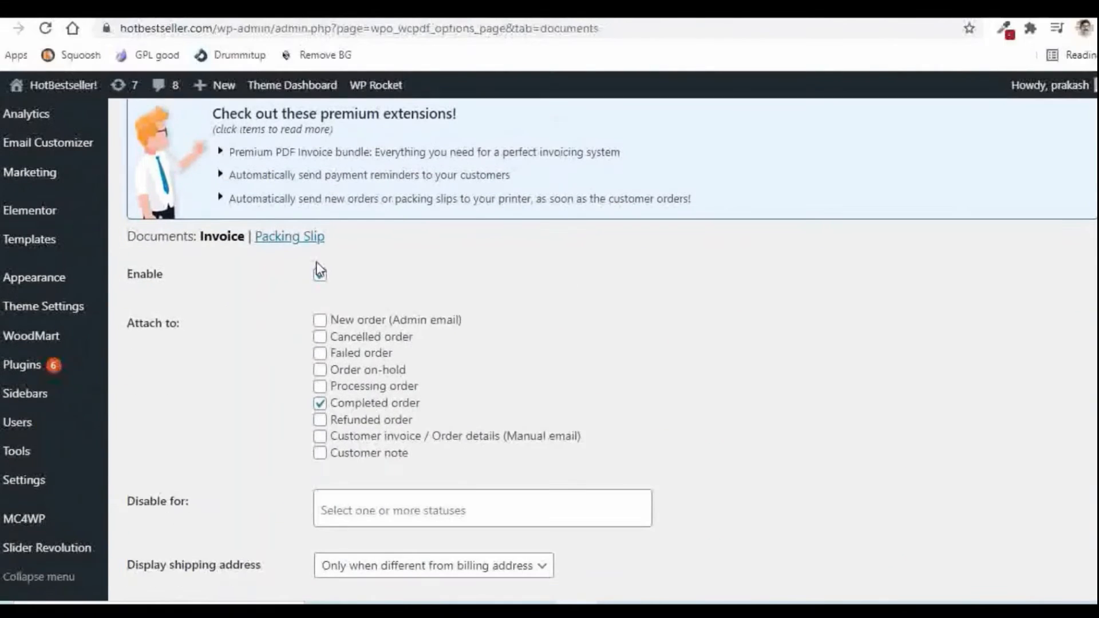
pyautogui.click(289, 237)
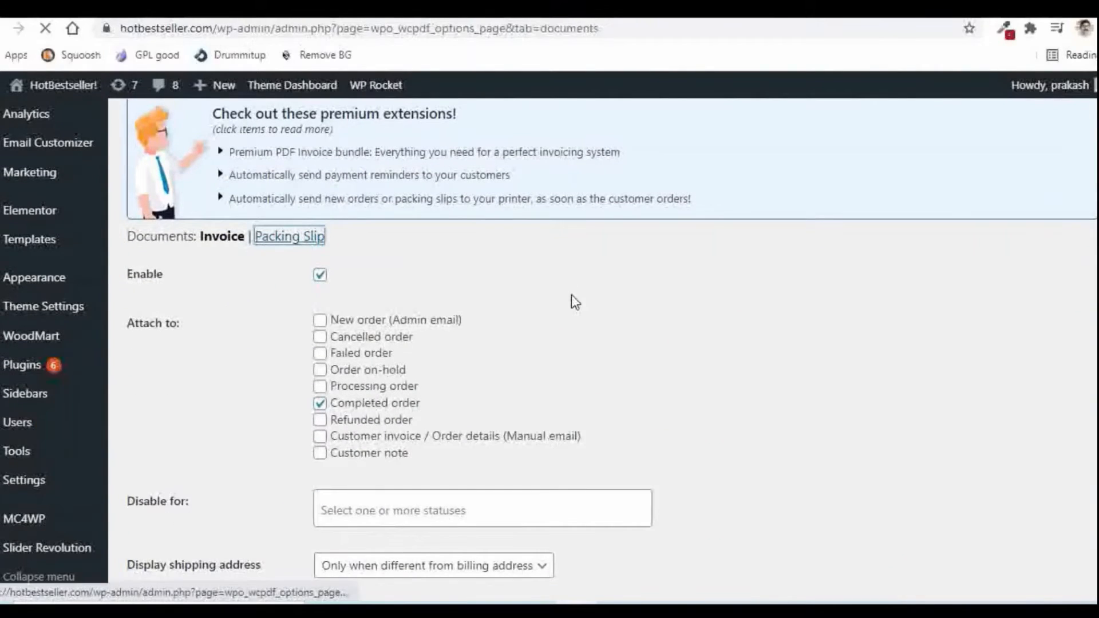
# Set the packing slip's billing address display to No, enable Display phone number, and save the changes
pyautogui.scroll(-10, 666, 286)
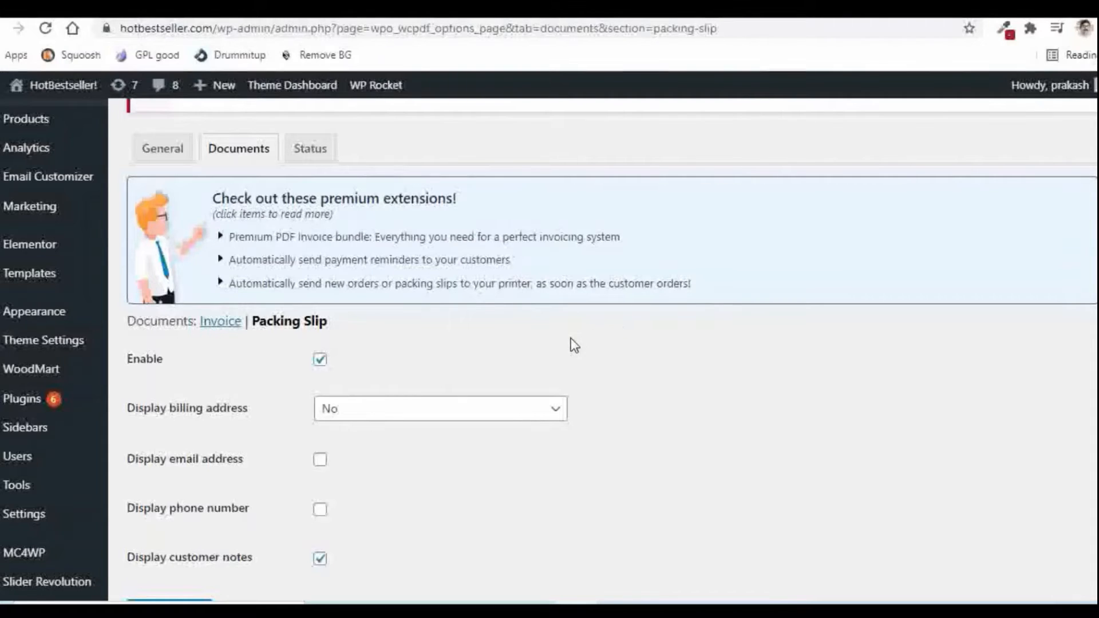
pyautogui.scroll(-2, 223, 379)
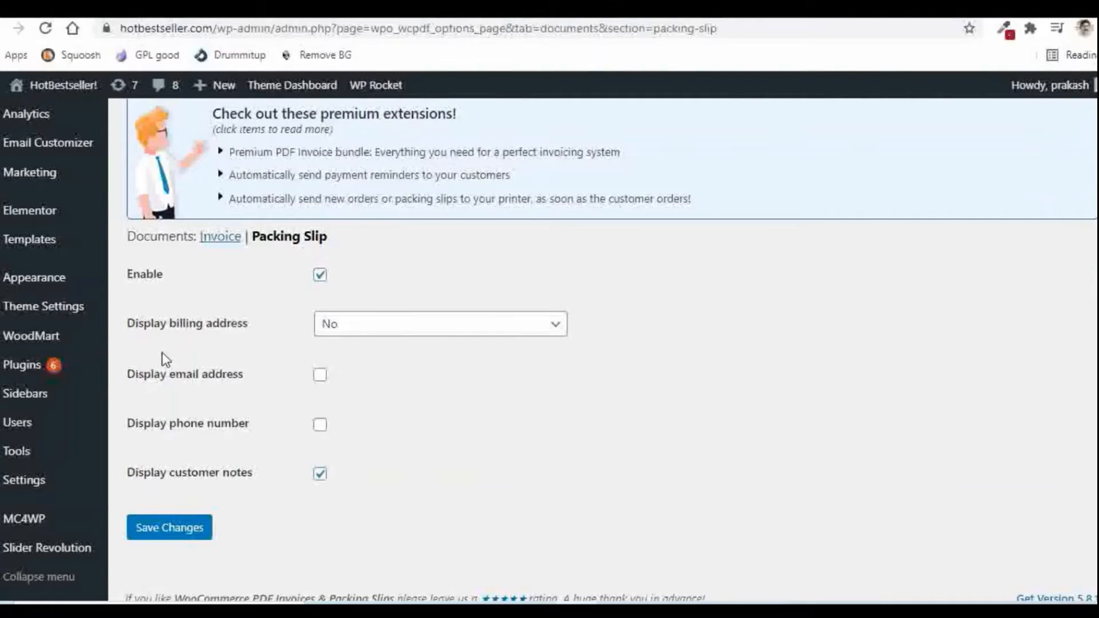
pyautogui.click(370, 329)
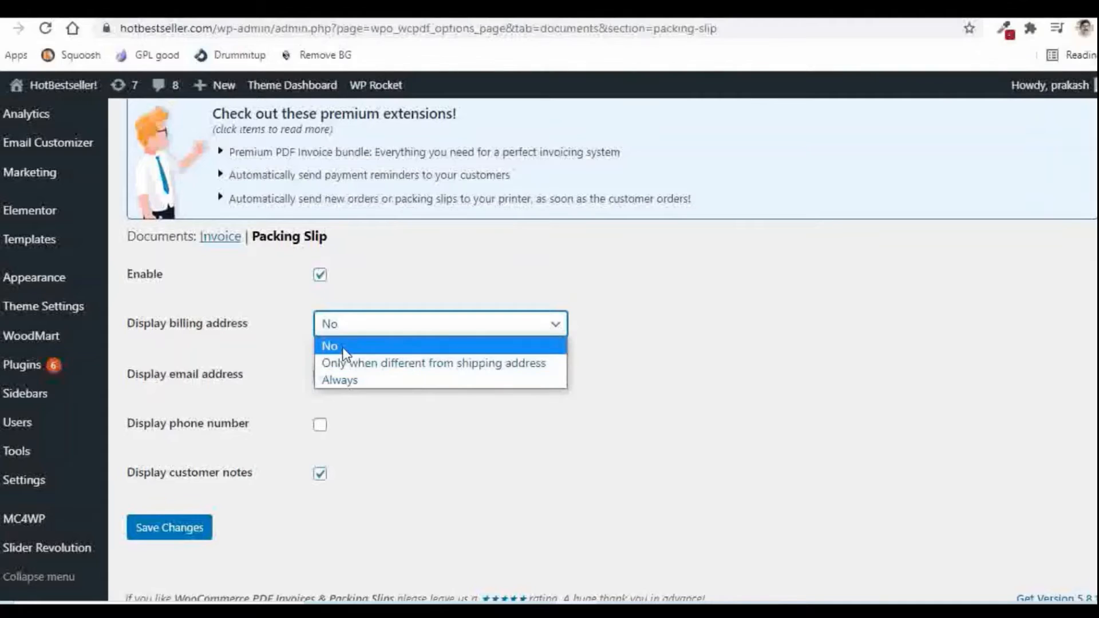
pyautogui.click(320, 347)
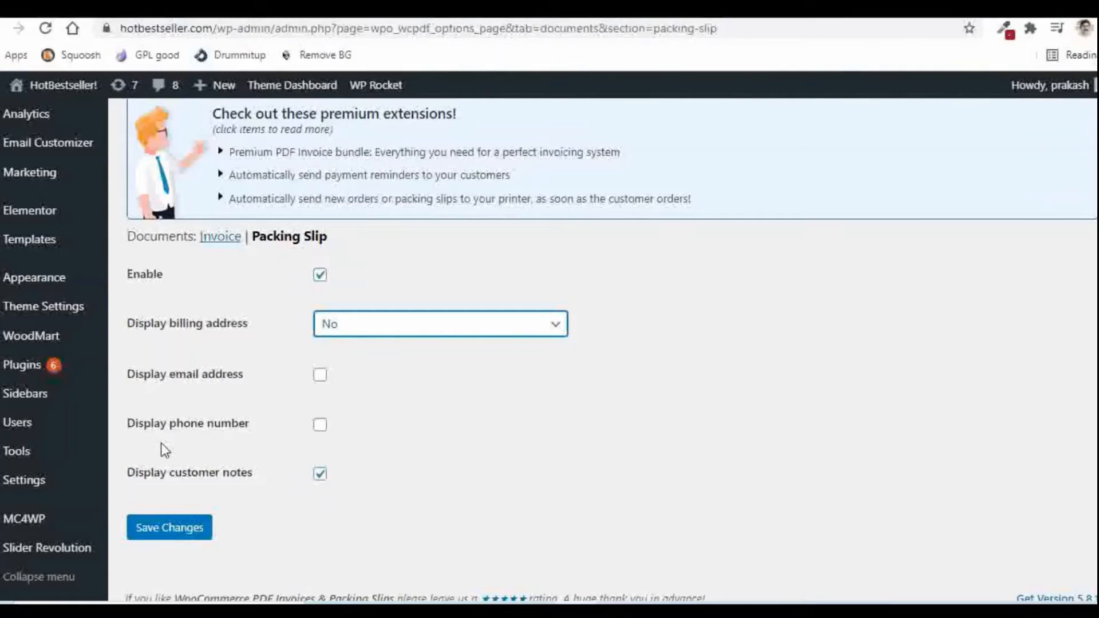
pyautogui.click(320, 425)
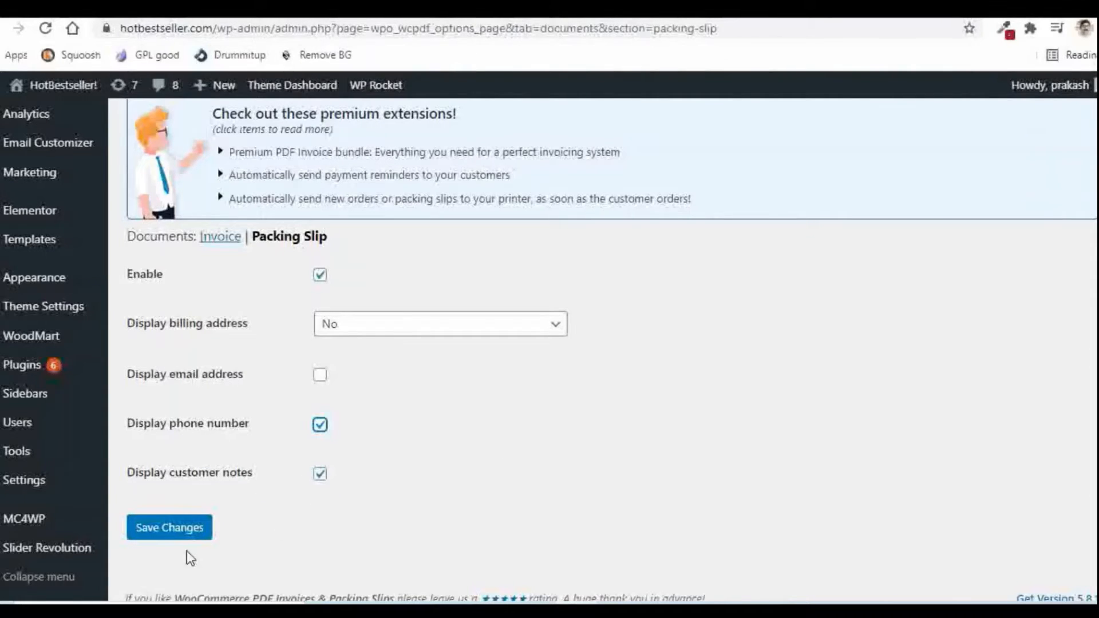
pyautogui.click(150, 535)
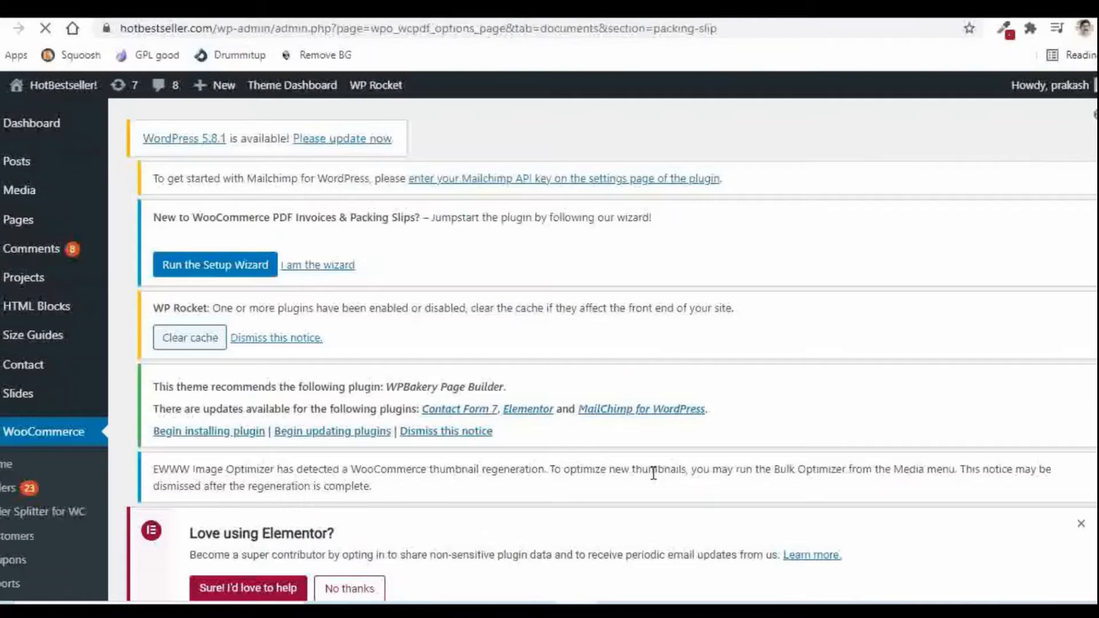
# Go to the WooCommerce orders list and open the completed order's packing slip PDF
pyautogui.scroll(-1, 176, 422)
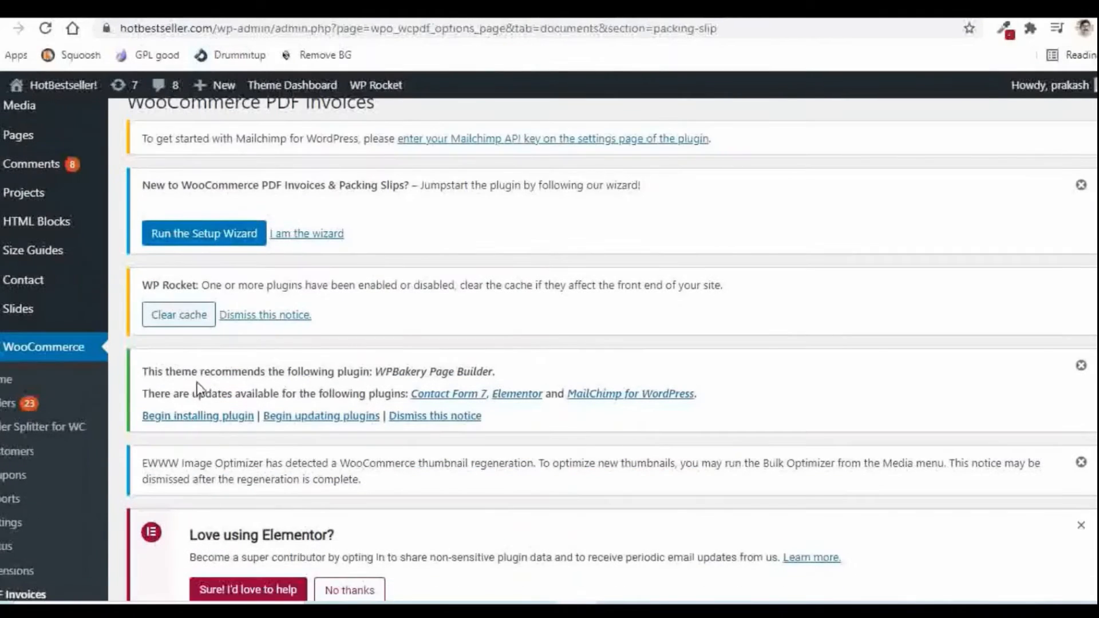
pyautogui.click(2, 405)
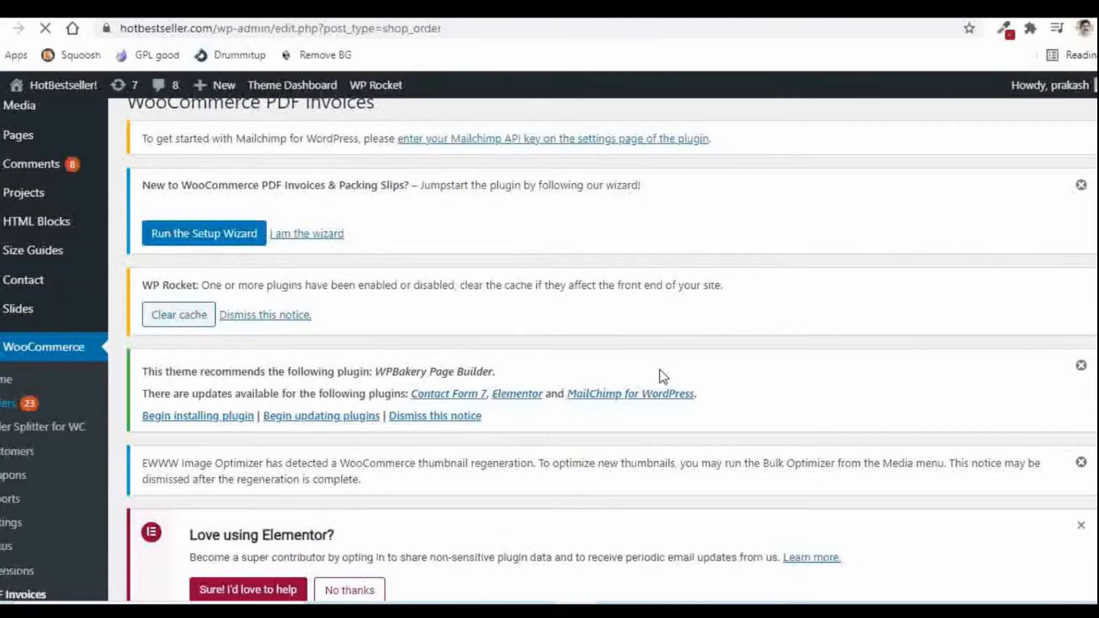
pyautogui.scroll(-7, 862, 484)
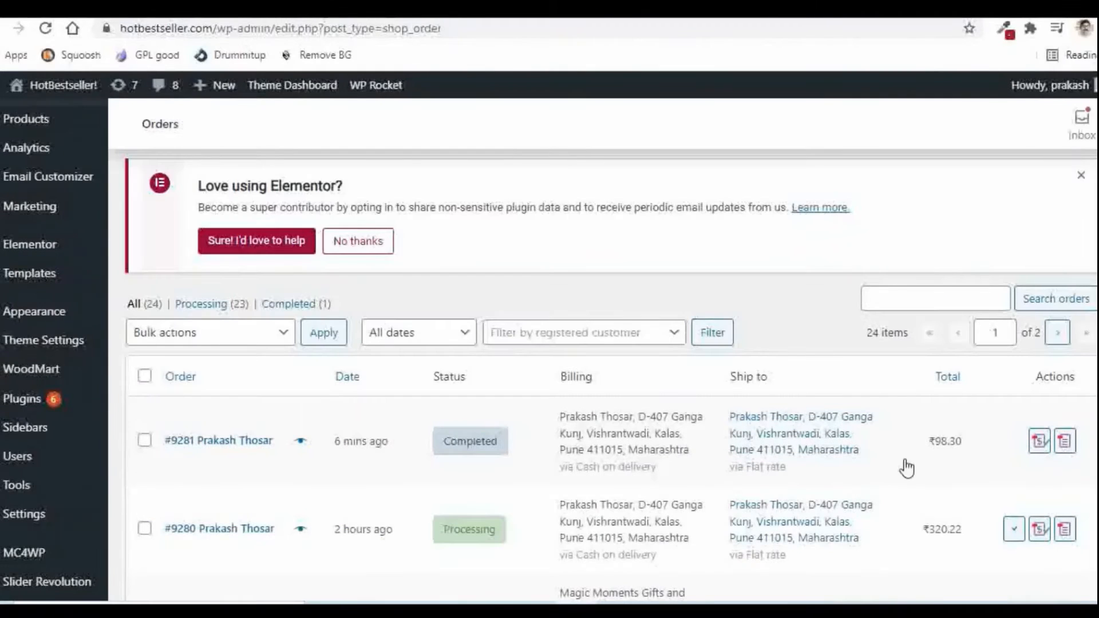
pyautogui.click(1066, 448)
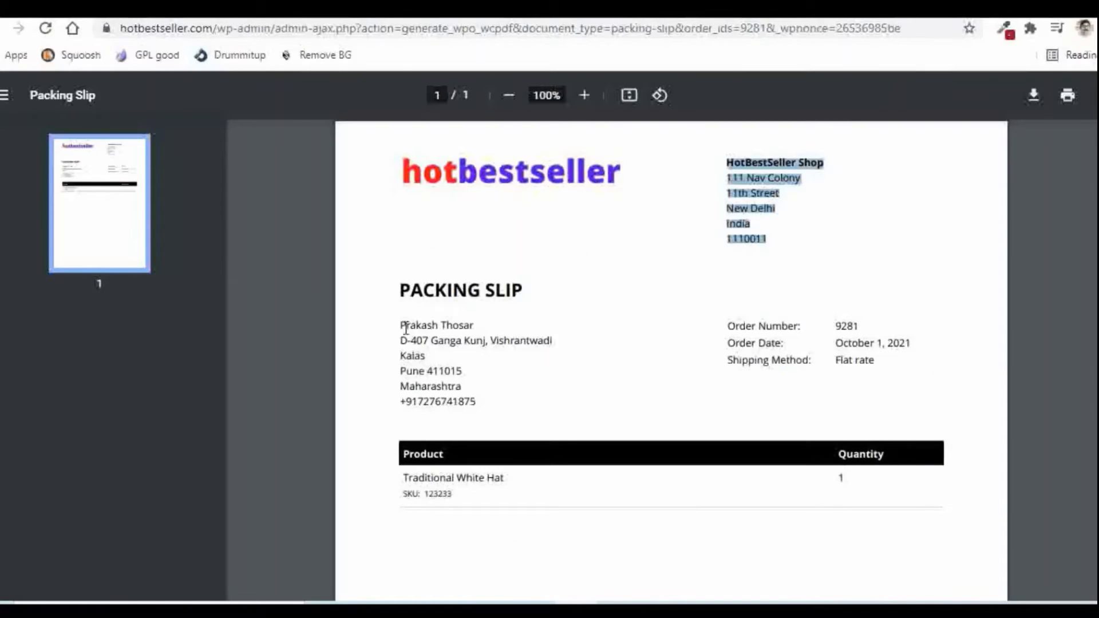
# Review the packing slip's customer address, order details and product table down to the end of the page
pyautogui.moveTo(406, 328); pyautogui.dragTo(515, 400)
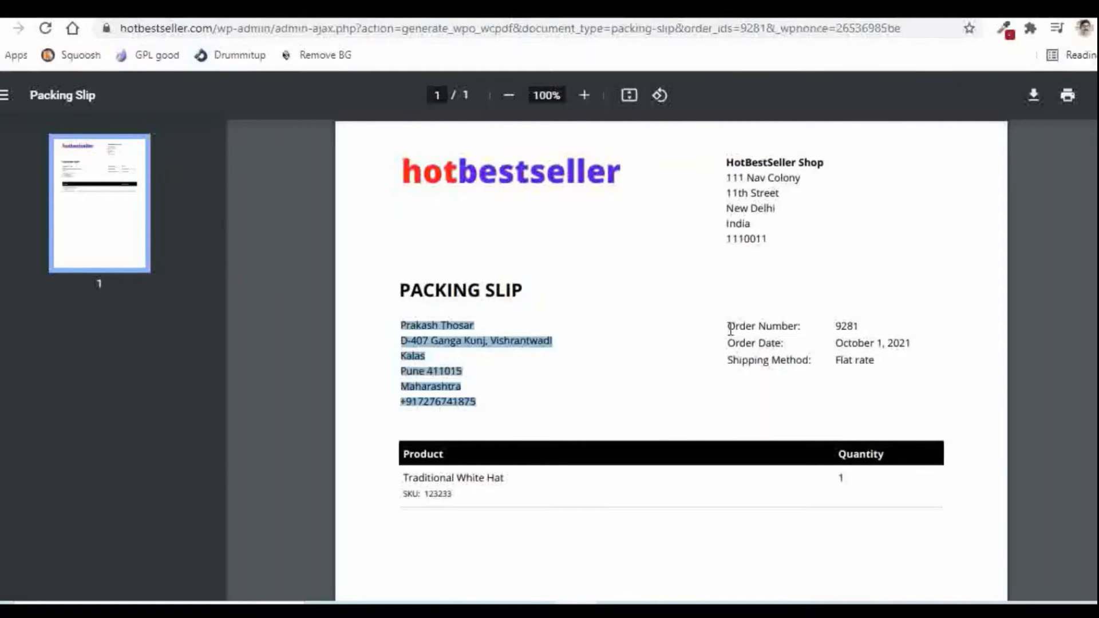
pyautogui.moveTo(731, 329); pyautogui.dragTo(901, 373)
pyautogui.click(900, 372)
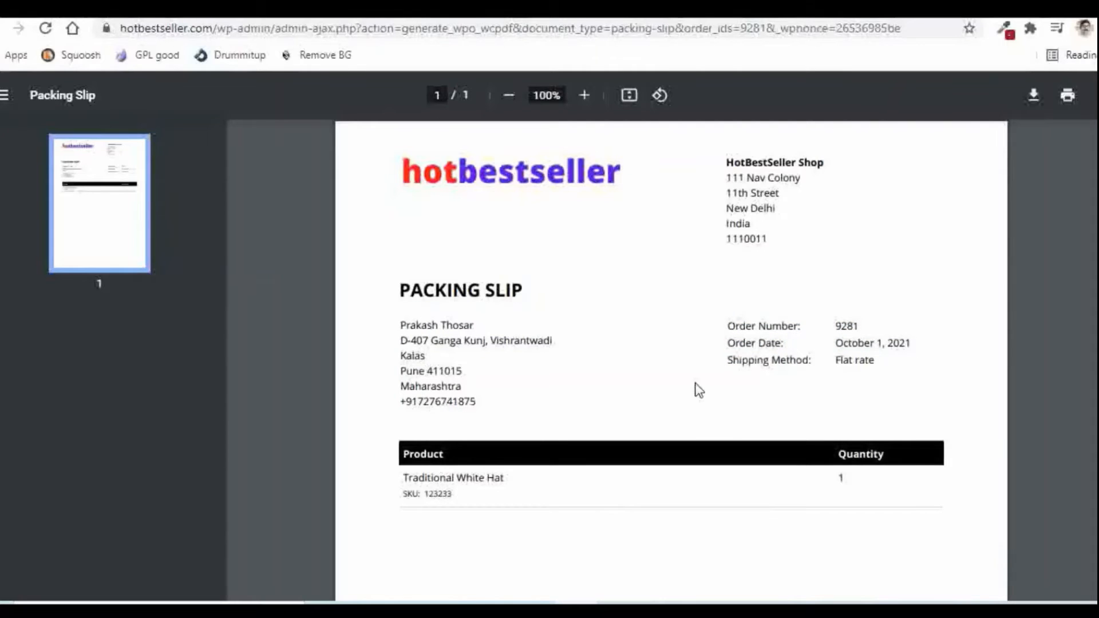
pyautogui.scroll(-1, 630, 401)
pyautogui.scroll(-1, 567, 389)
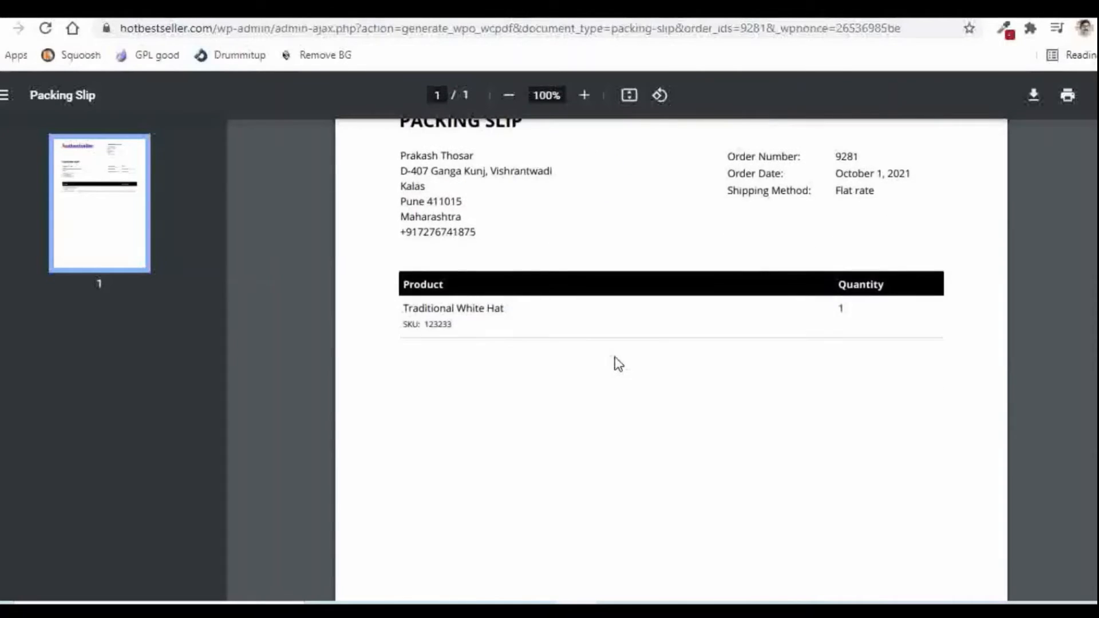
pyautogui.scroll(-3, 624, 360)
pyautogui.scroll(5, 630, 372)
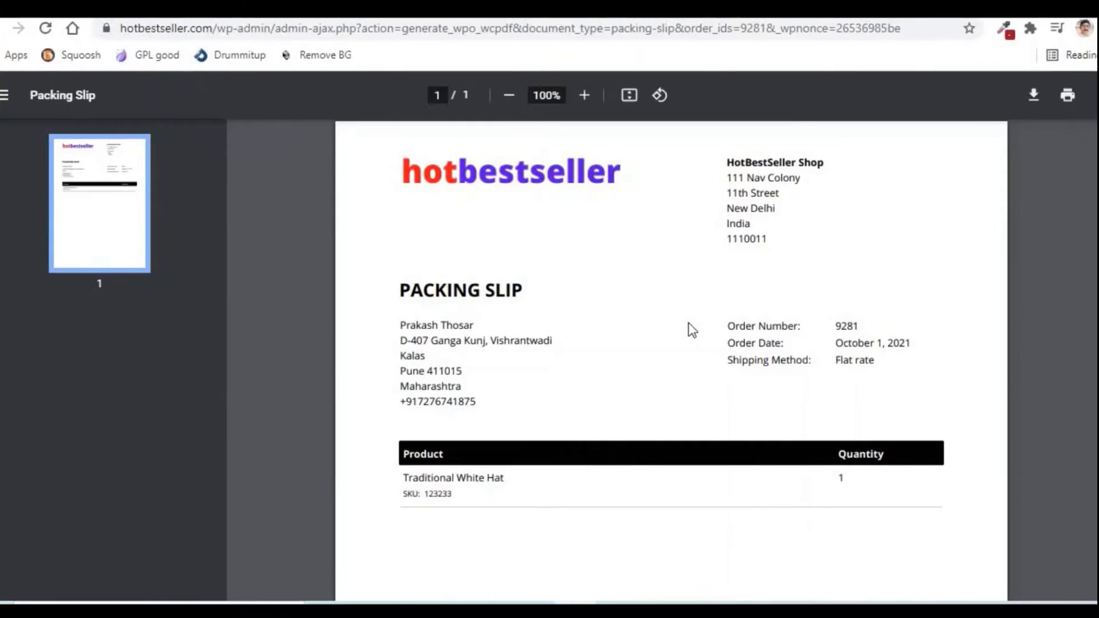
# Switch to the WordPress Plugins page and bring up the form for uploading a new plugin
pyautogui.click(704, 7)
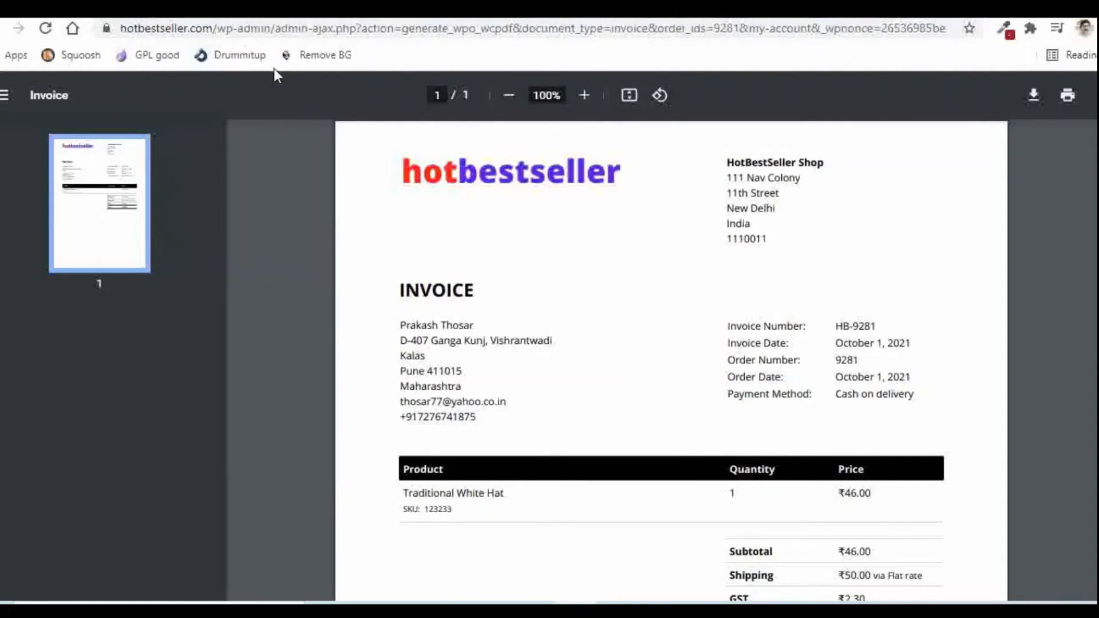
pyautogui.click(114, 7)
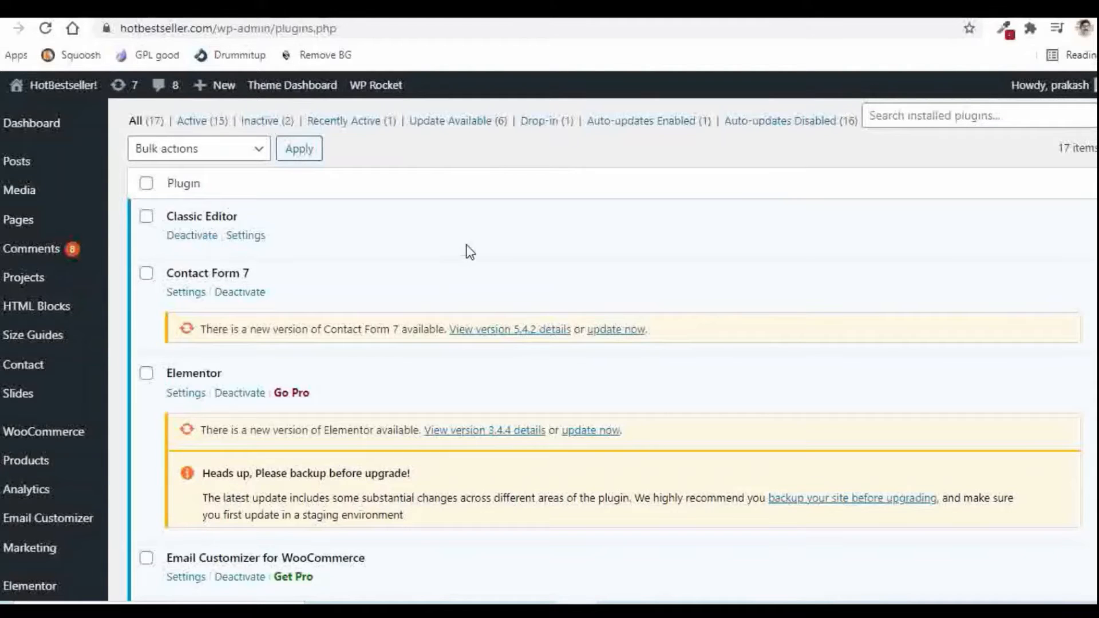
pyautogui.scroll(-2, 310, 372)
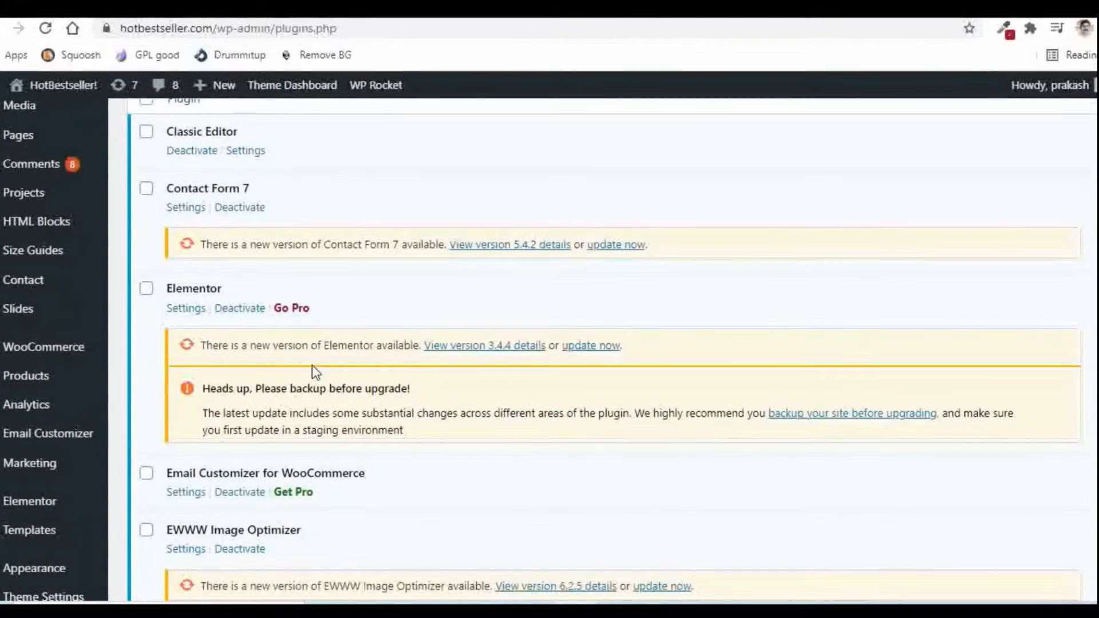
pyautogui.scroll(-2, 312, 366)
pyautogui.scroll(20, 316, 371)
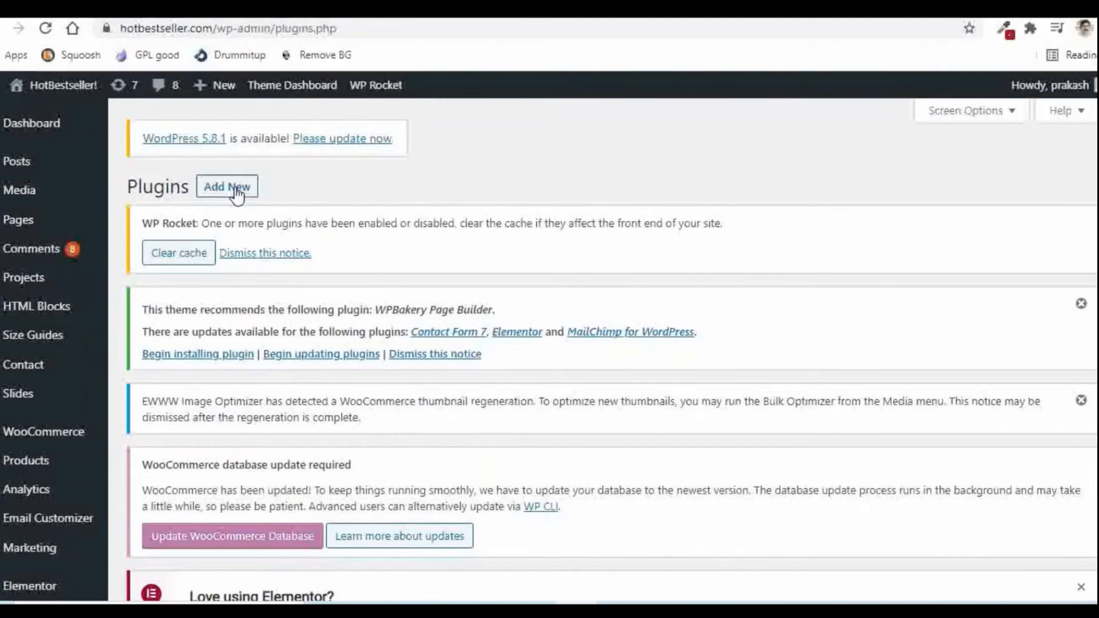
pyautogui.click(236, 190)
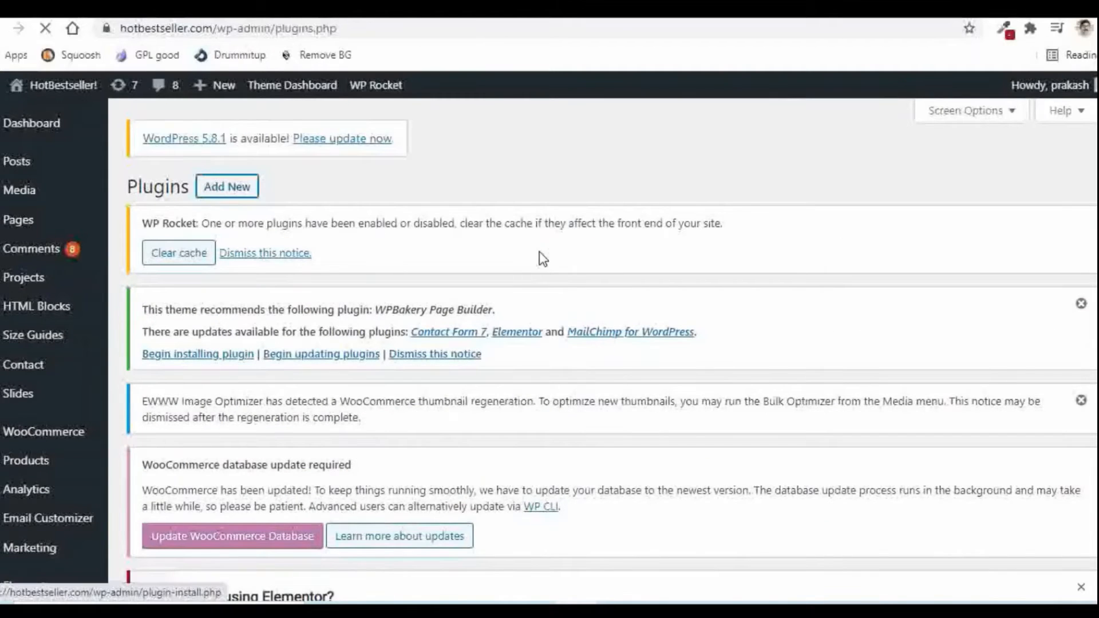
pyautogui.click(285, 194)
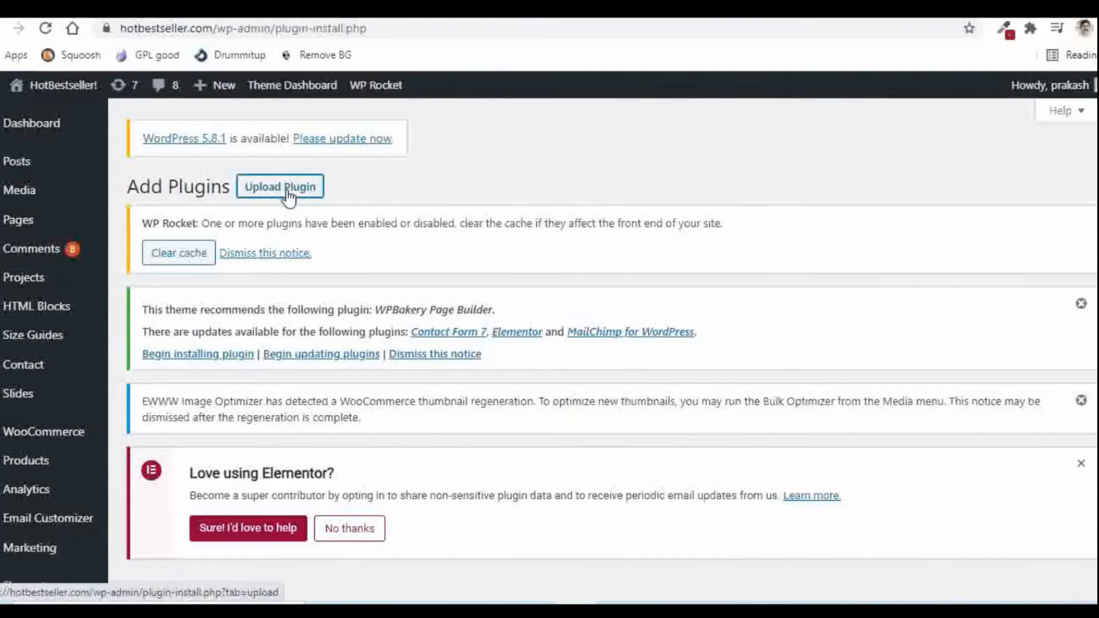
pyautogui.scroll(-5, 472, 191)
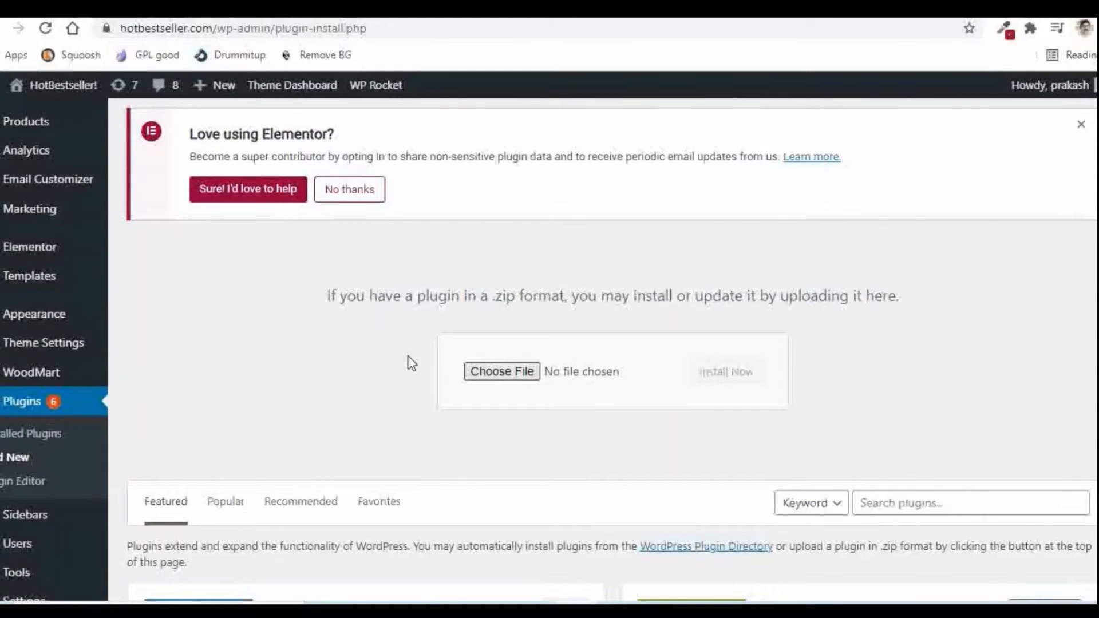
# Install the plugin from woocommerce-pdf-ips-templates.zip and activate it
pyautogui.moveTo(834, 343); pyautogui.dragTo(506, 372)
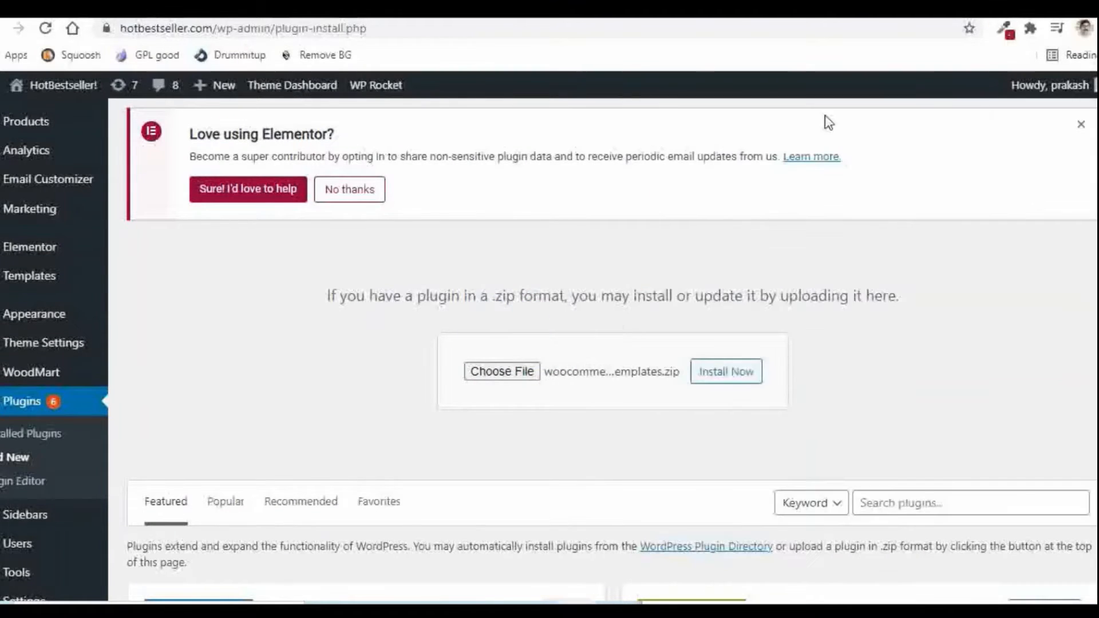
pyautogui.click(726, 371)
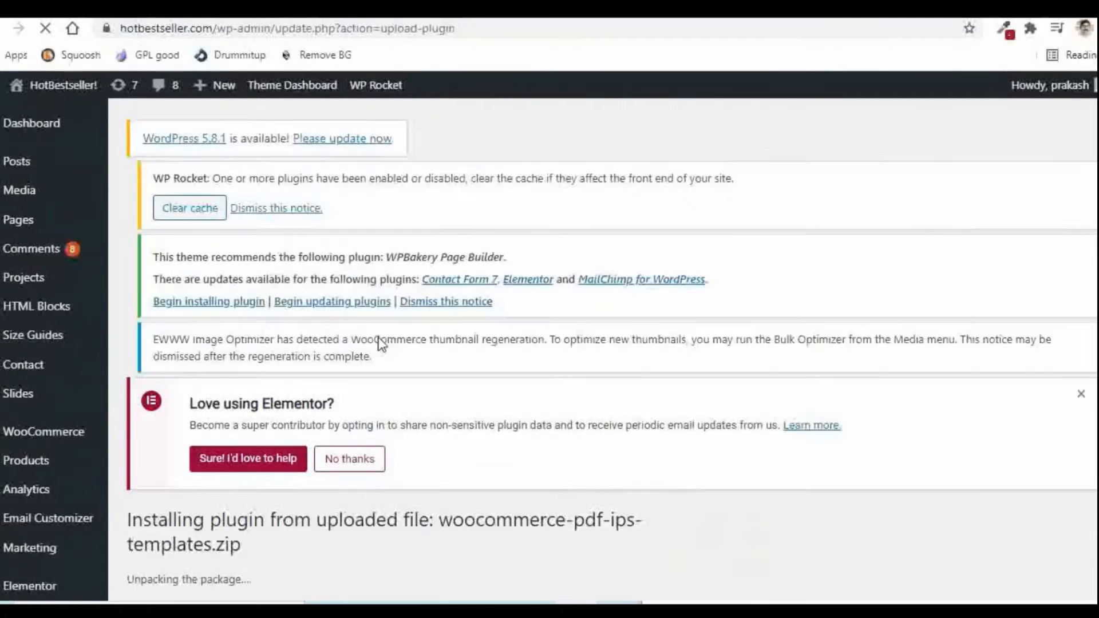
pyautogui.scroll(-4, 380, 344)
pyautogui.click(163, 505)
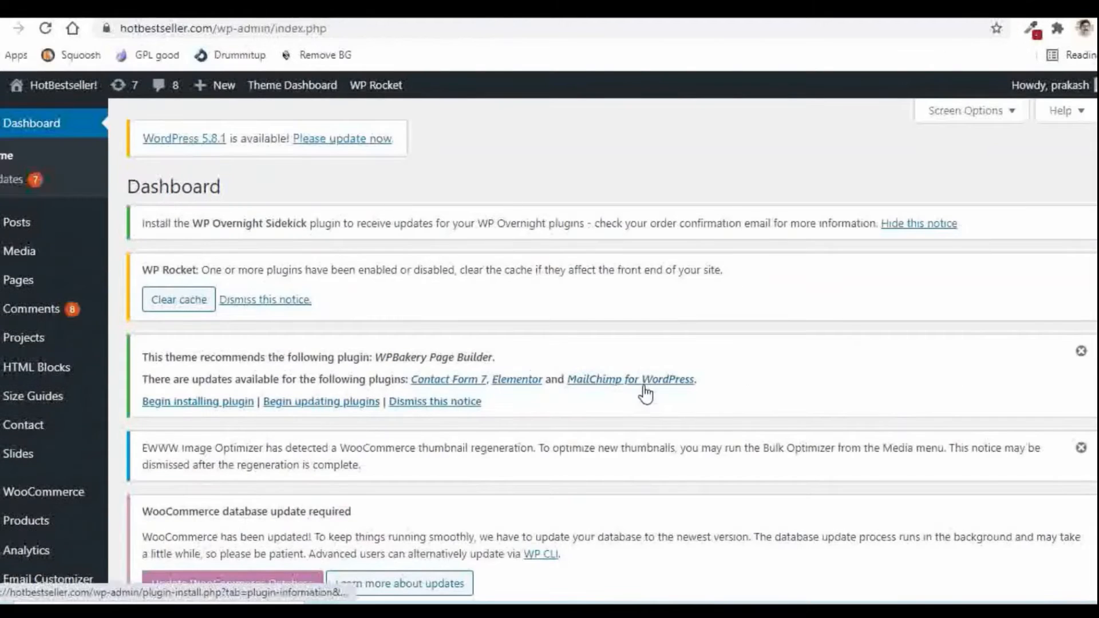
# Open the PDF Invoices general settings and look through the available template options
pyautogui.scroll(-3, 645, 394)
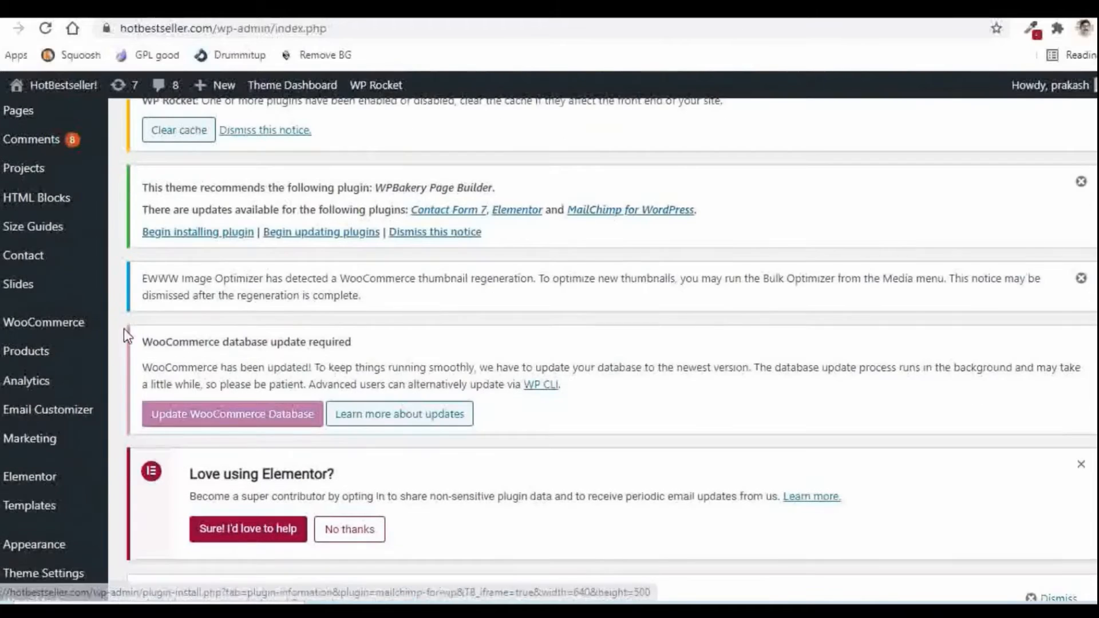
pyautogui.moveTo(35, 327)
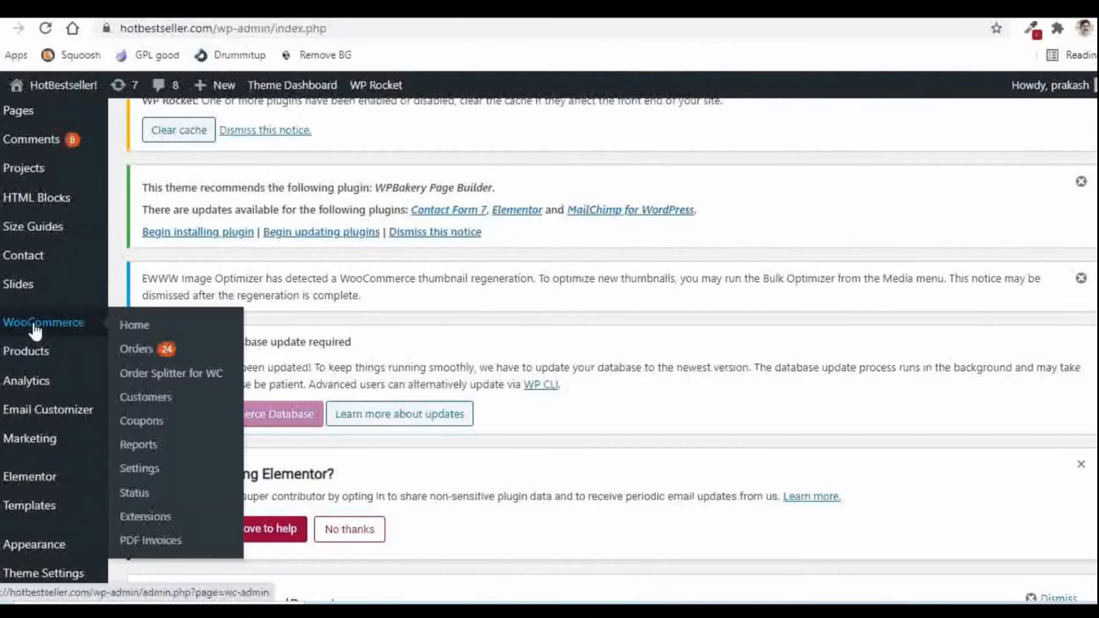
pyautogui.click(207, 517)
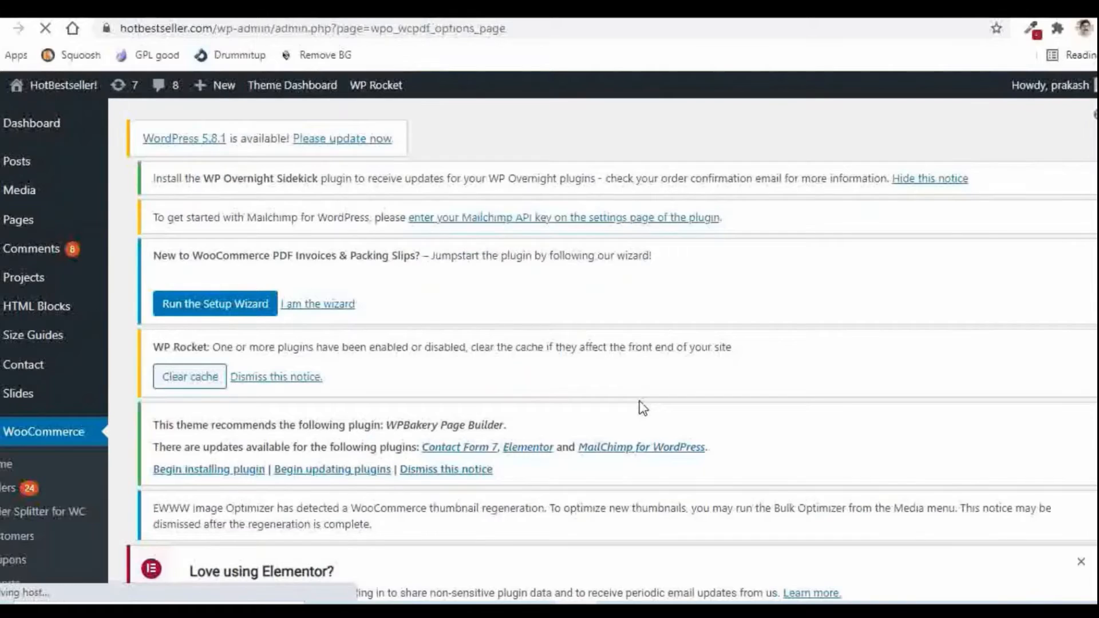
pyautogui.scroll(-7, 643, 407)
pyautogui.scroll(-2, 640, 408)
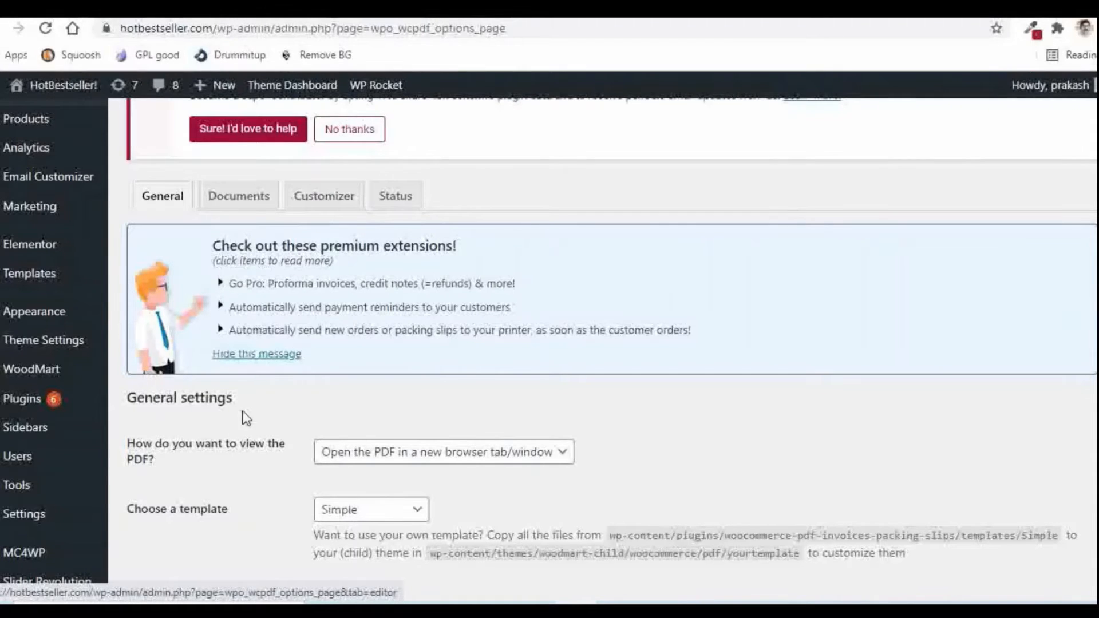
pyautogui.scroll(-2, 268, 407)
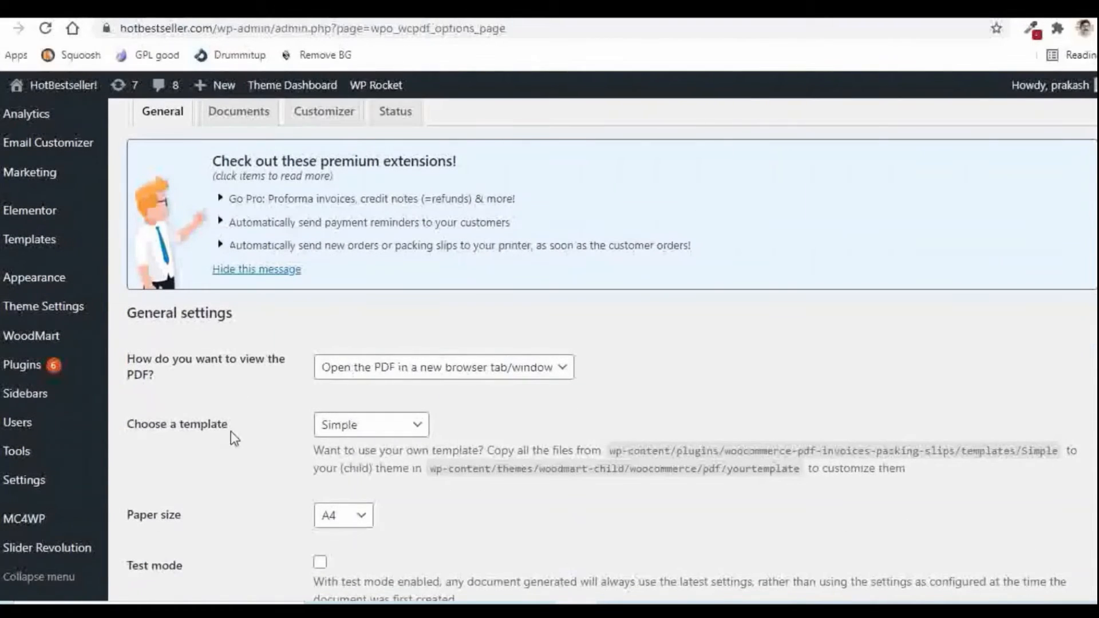
pyautogui.click(365, 437)
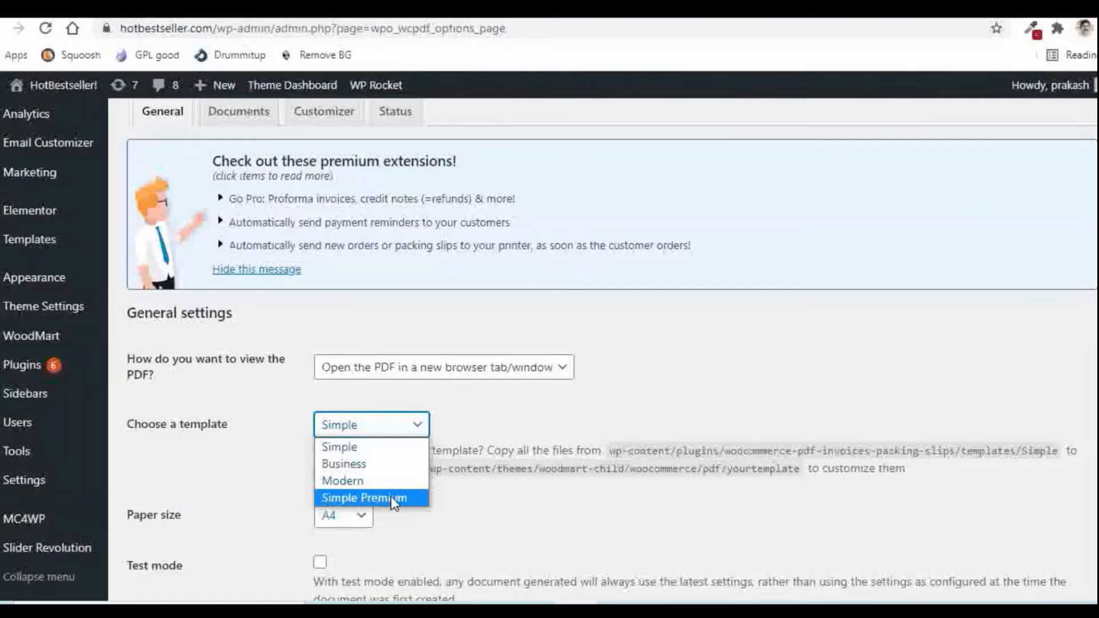
pyautogui.click(479, 412)
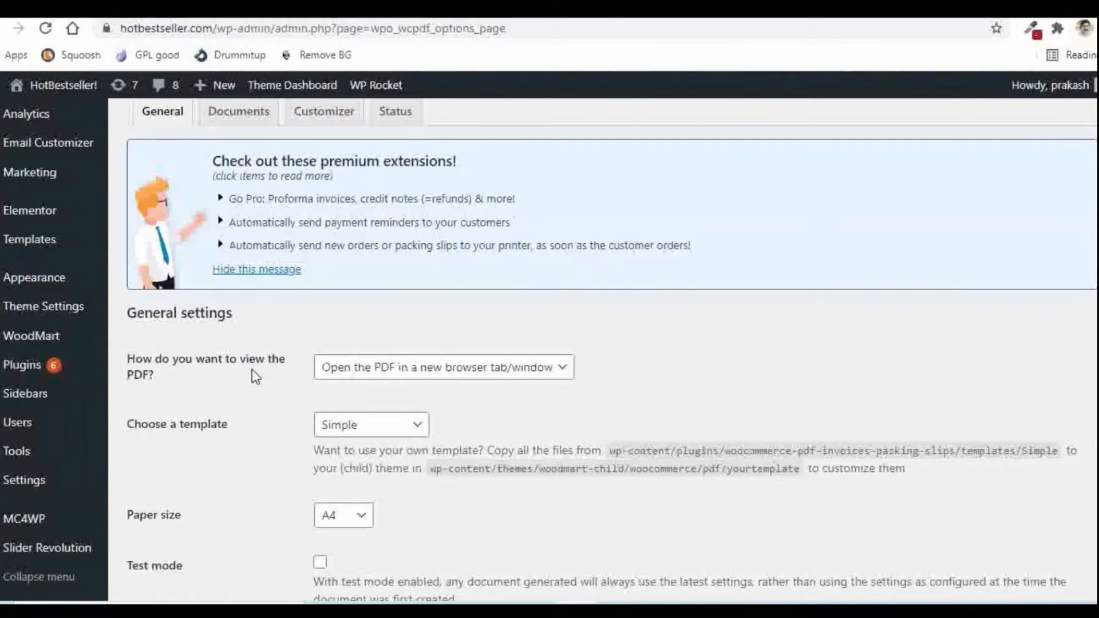
# Go to the WooCommerce Orders list and open the PDF invoice of the newest order
pyautogui.scroll(3, 217, 359)
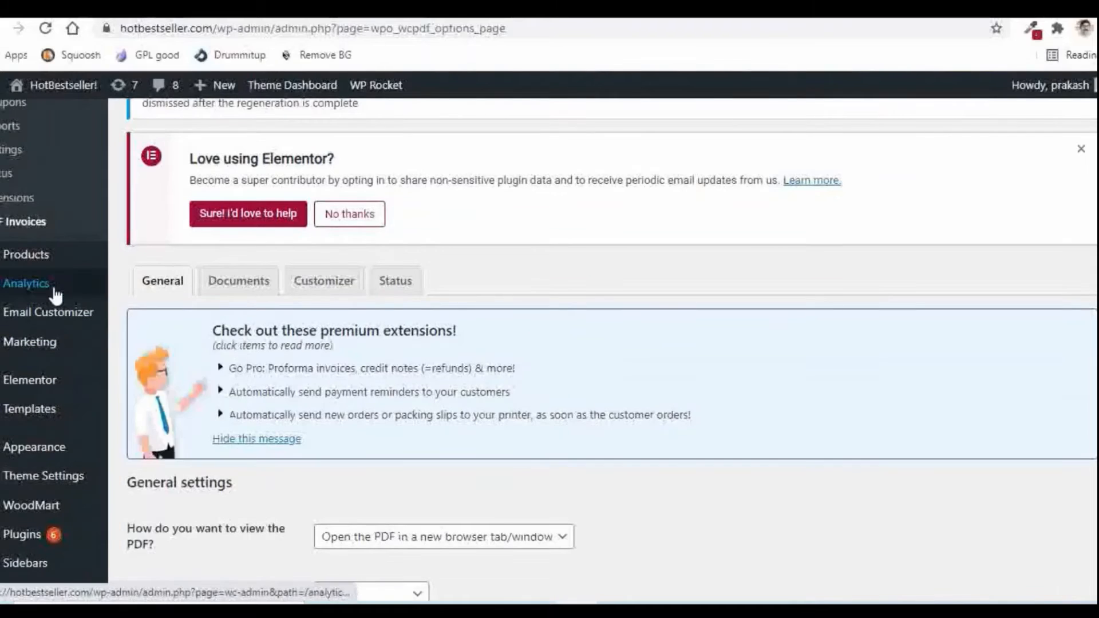
pyautogui.moveTo(25, 261)
pyautogui.scroll(3, 34, 286)
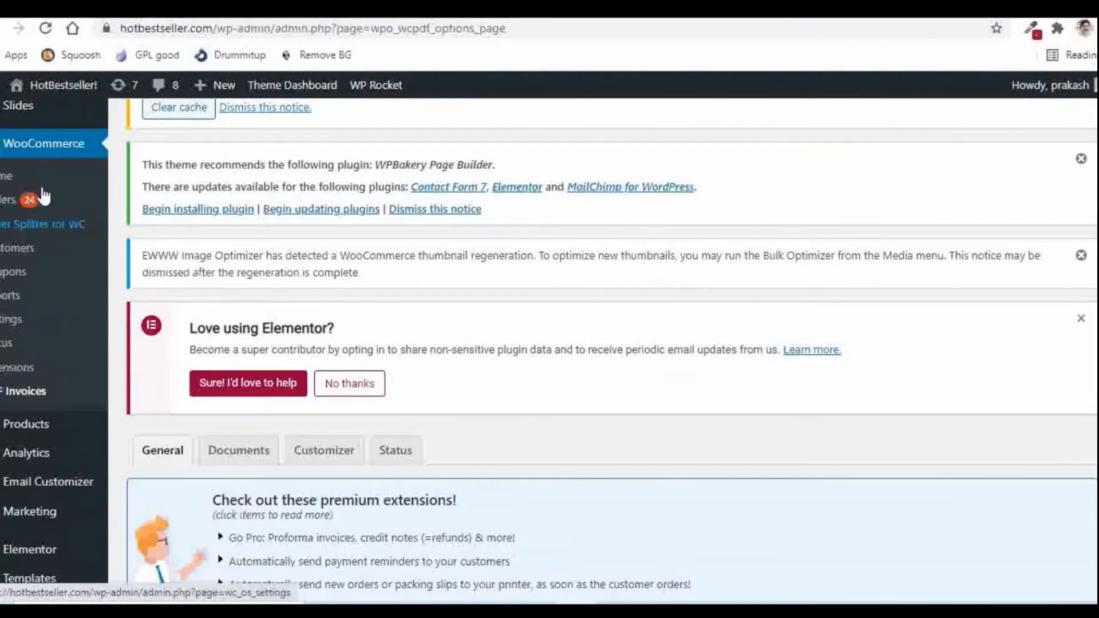
pyautogui.click(8, 201)
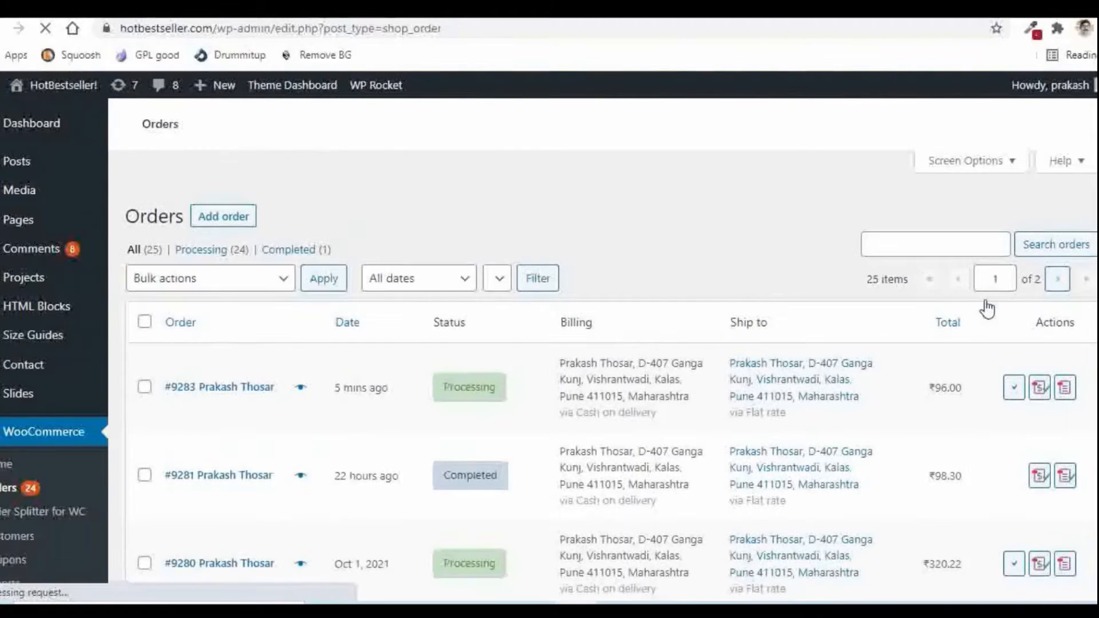
pyautogui.scroll(-6, 770, 270)
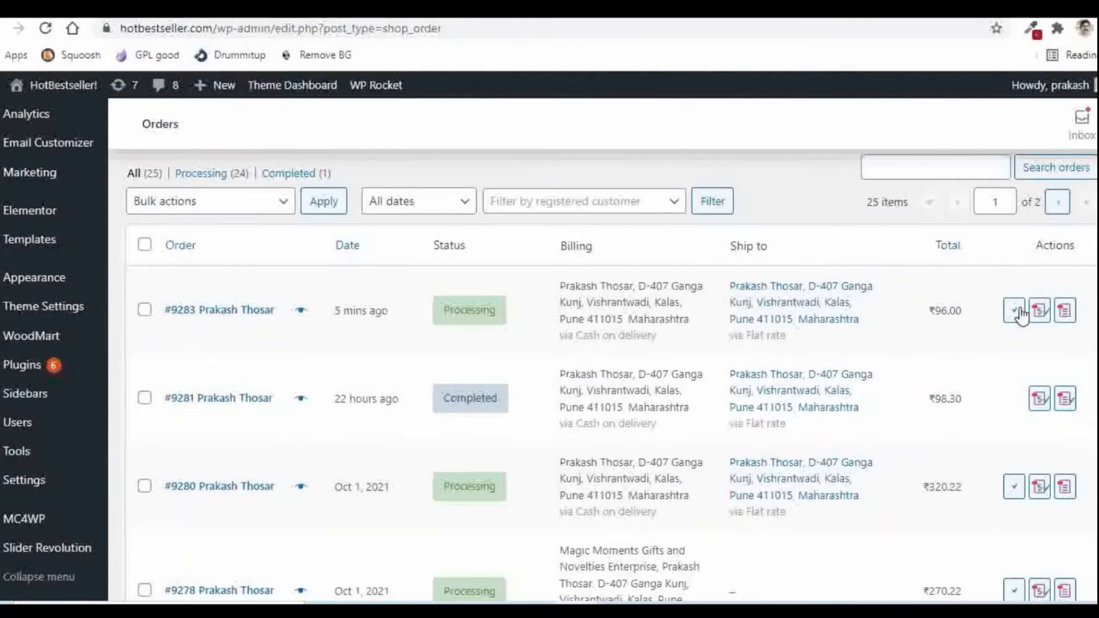
pyautogui.click(1041, 310)
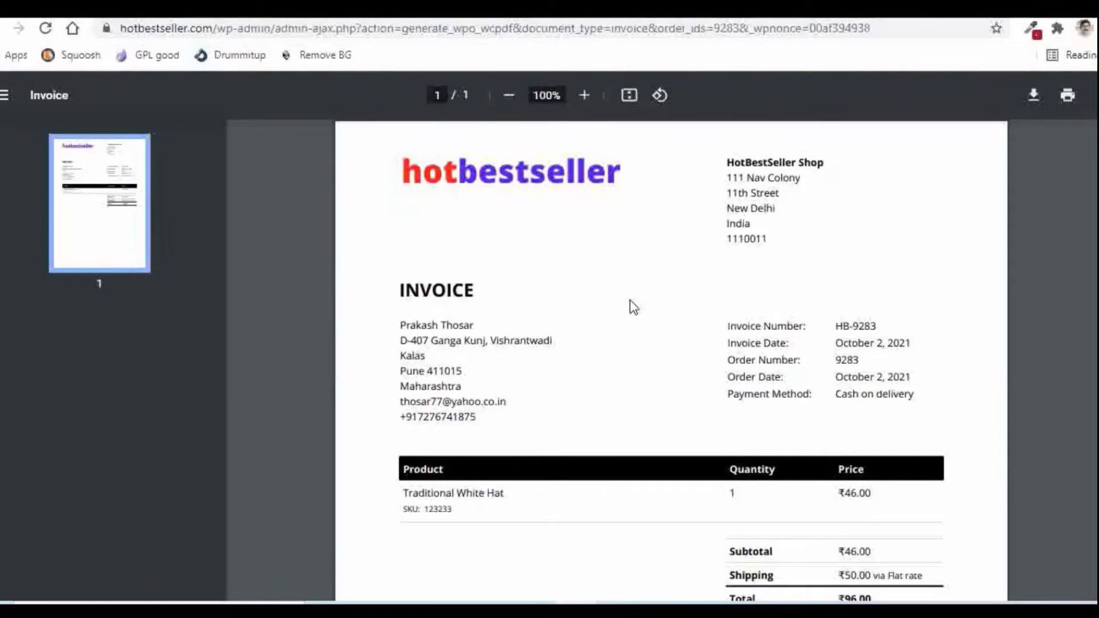
# Look through the invoice in its Simple template layout down to the page end, and return to the Orders list
pyautogui.scroll(-4, 633, 307)
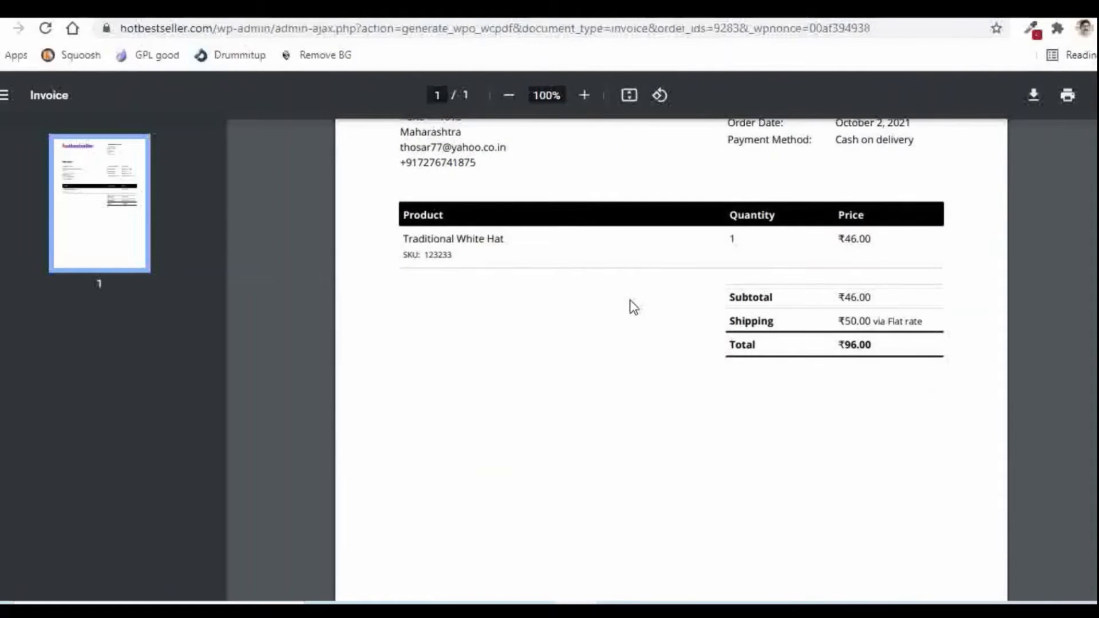
pyautogui.scroll(-3, 633, 307)
pyautogui.scroll(7, 633, 307)
pyautogui.hotkey('ctrl', 'w')
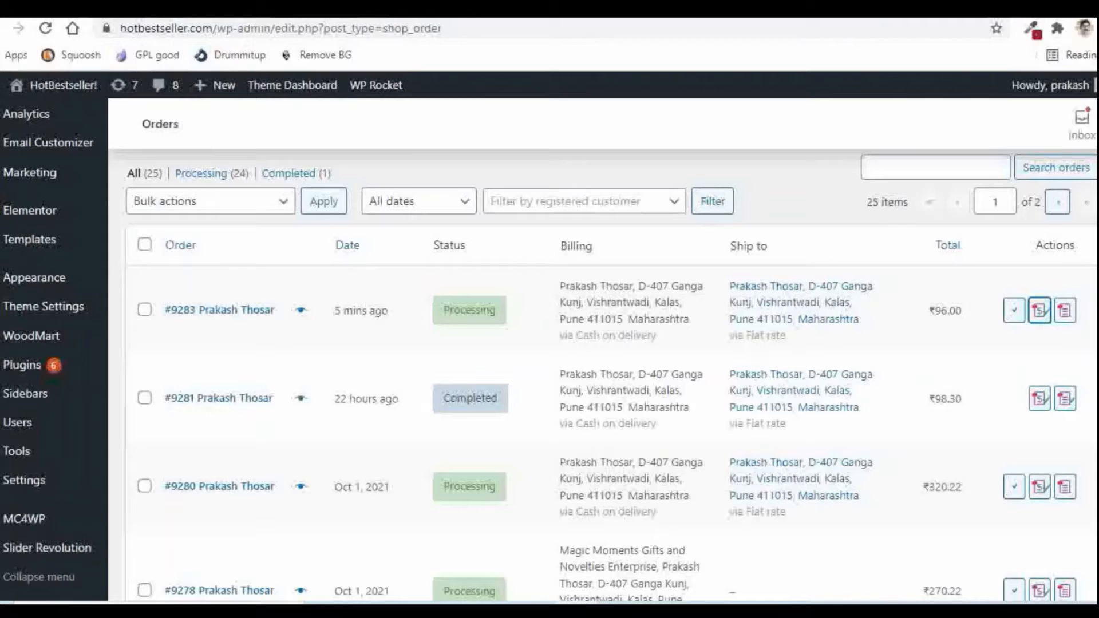
# In the PDF Invoices general settings, set the template to Business and save the changes
pyautogui.scroll(-1, 69, 209)
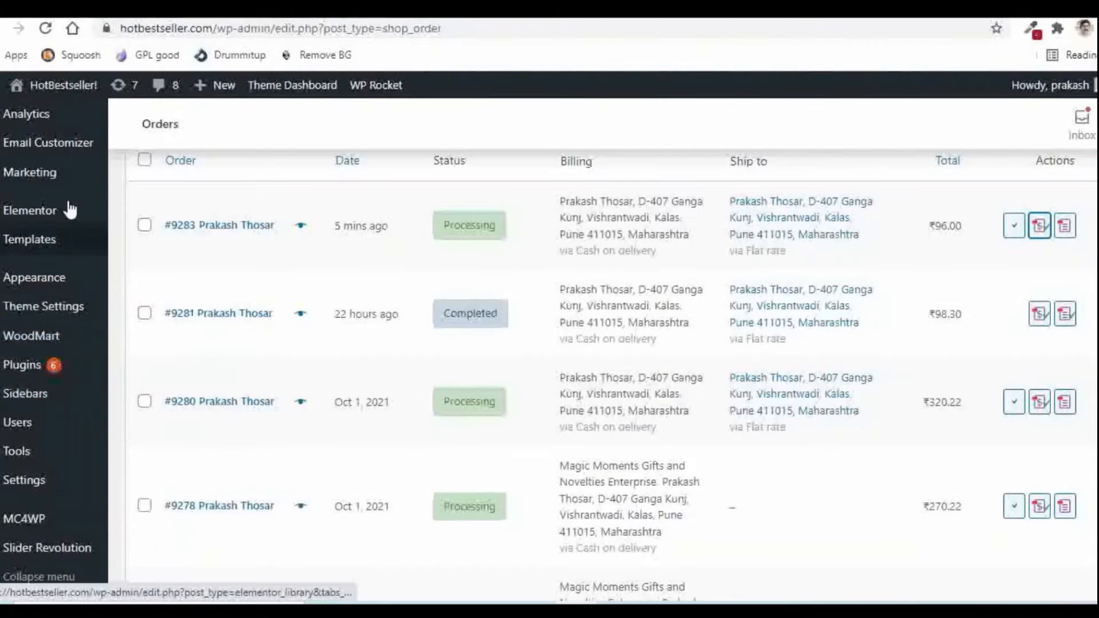
pyautogui.scroll(5, 58, 207)
pyautogui.click(9, 308)
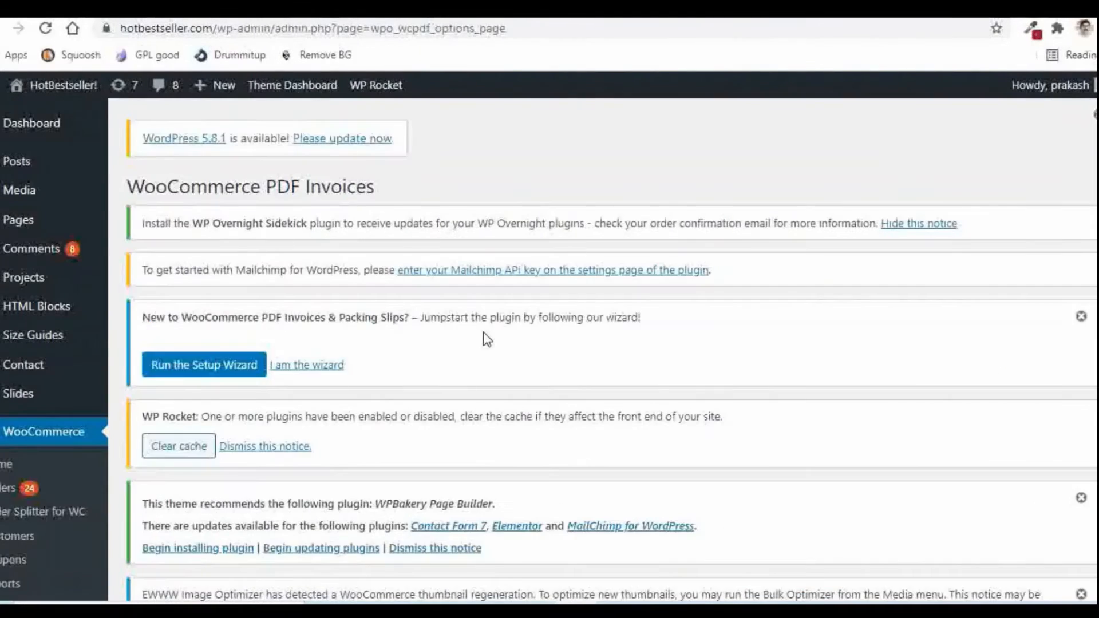
pyautogui.scroll(-12, 484, 332)
pyautogui.click(355, 258)
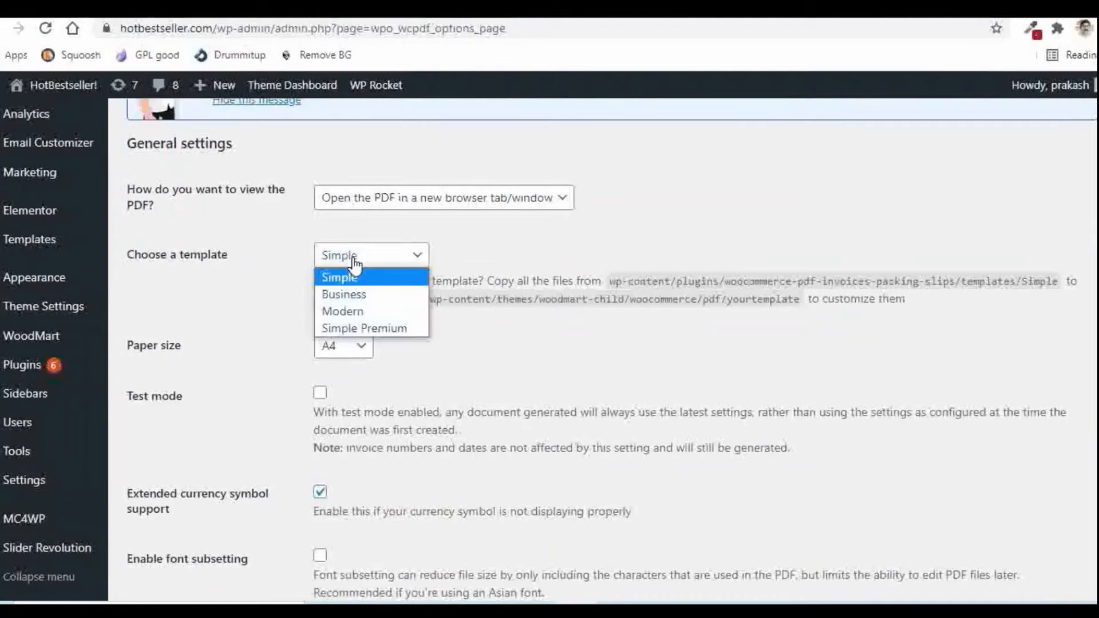
pyautogui.click(344, 295)
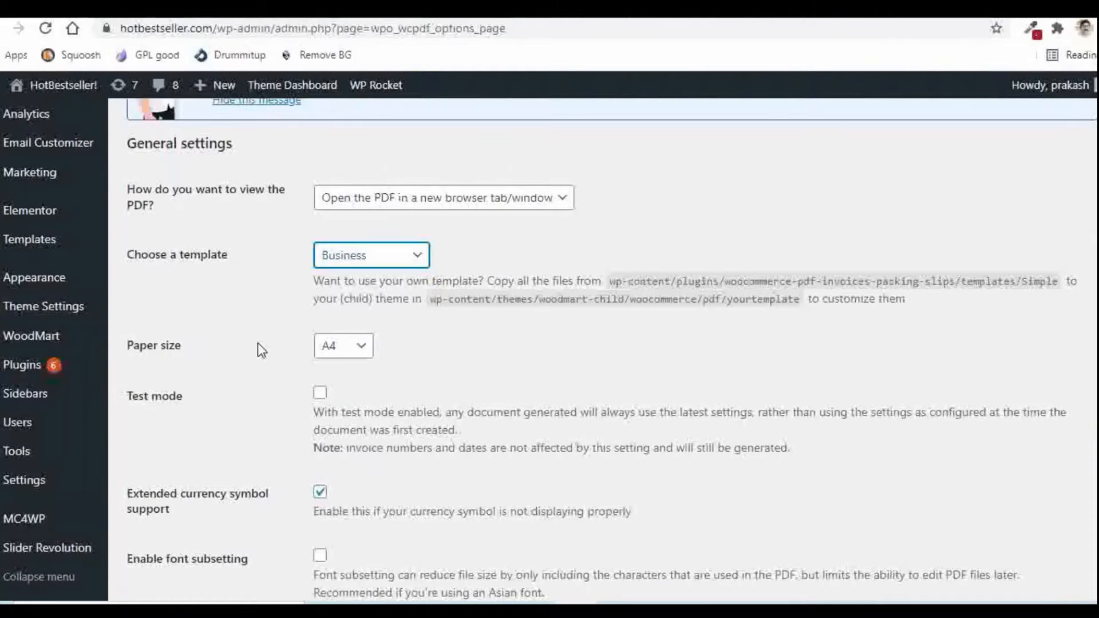
pyautogui.scroll(-20, 263, 349)
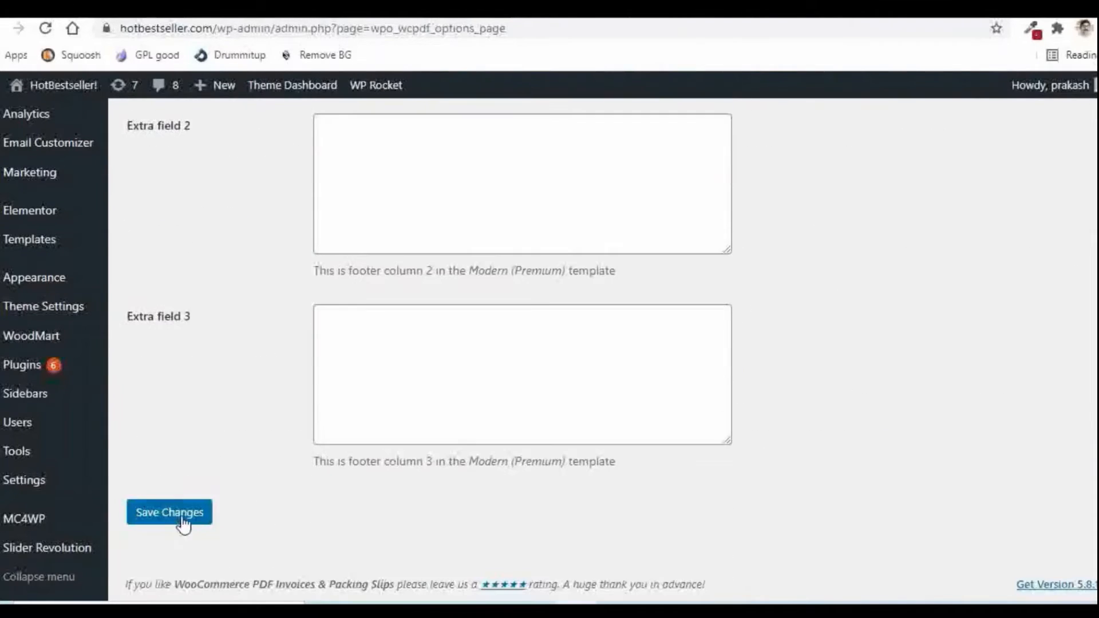
pyautogui.click(182, 513)
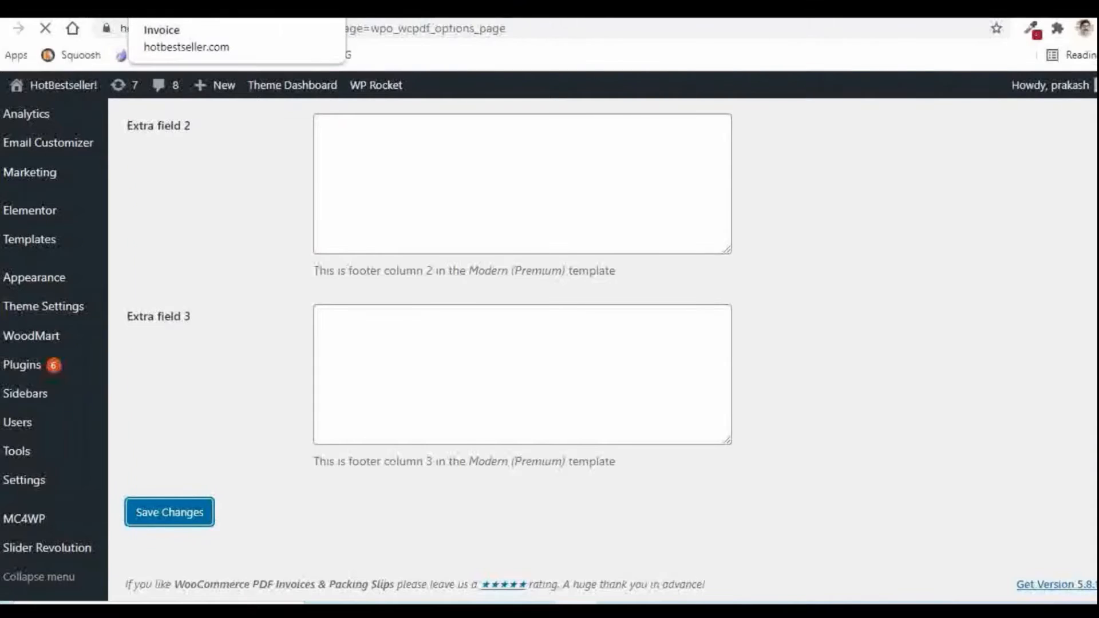
# Reload the open invoice and review its Business template layout from the header down to the totals
pyautogui.click(153, 8)
pyautogui.click(44, 28)
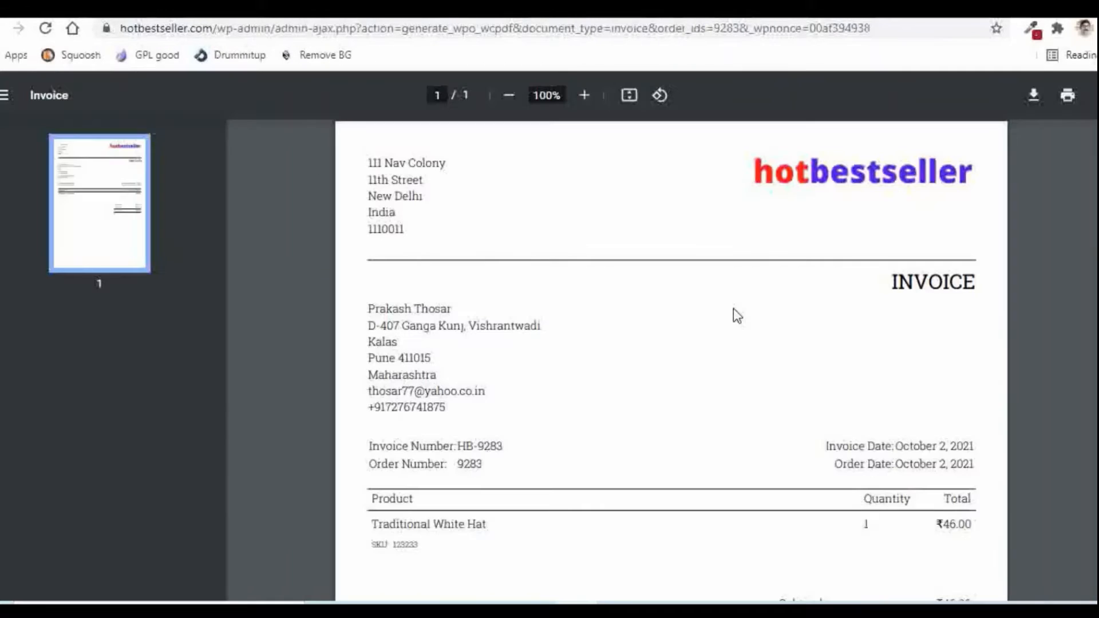
pyautogui.scroll(-4, 733, 308)
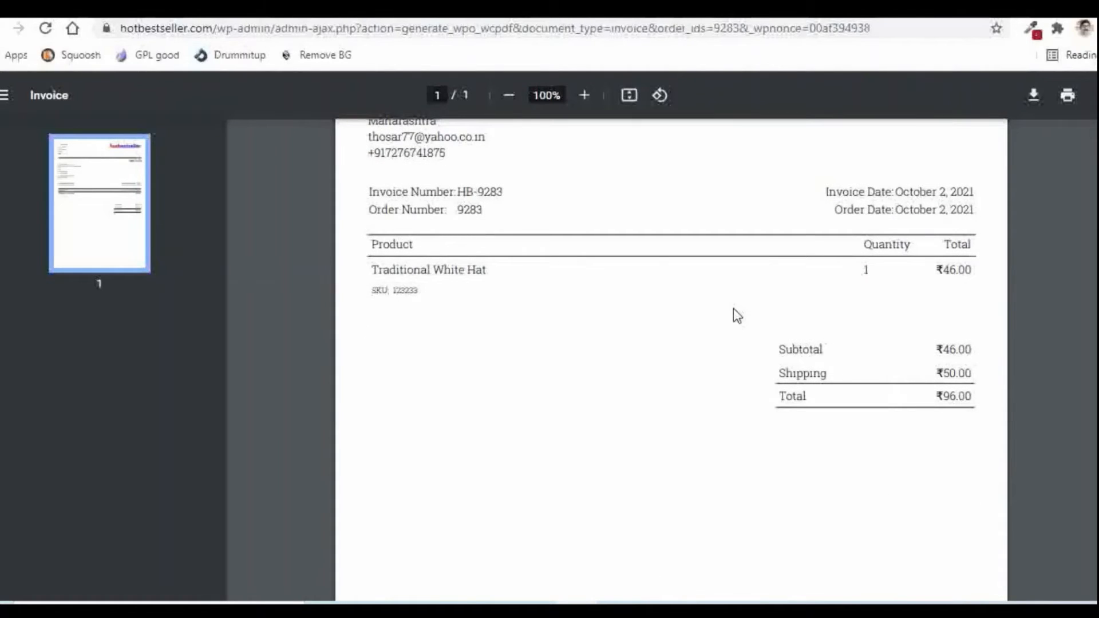
pyautogui.scroll(4, 733, 309)
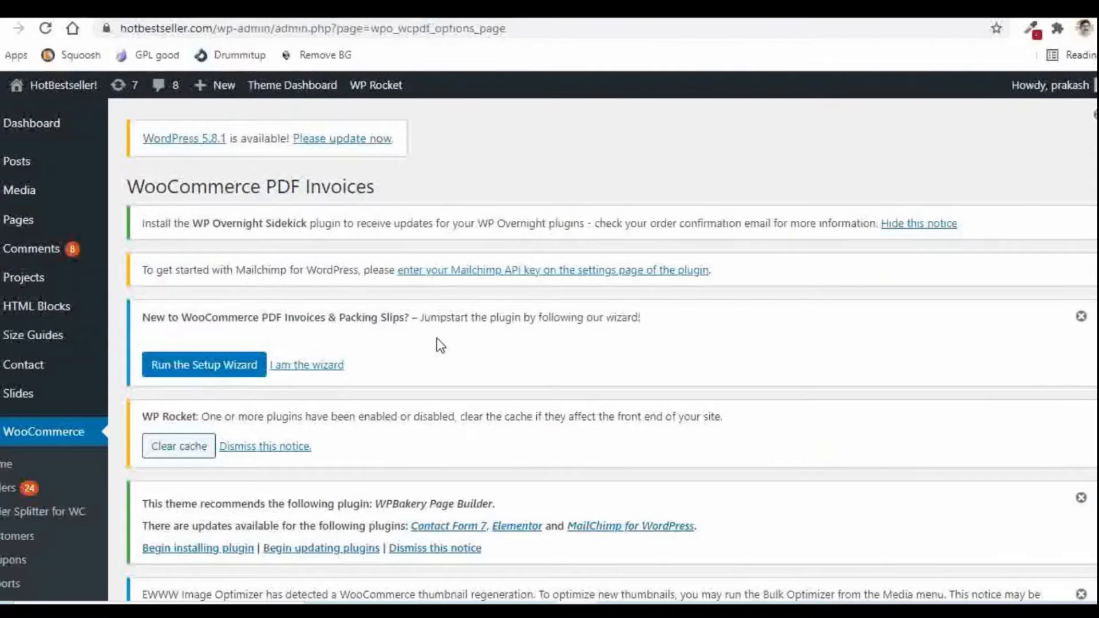
# Set the template in the PDF Invoices general settings to Simple Premium and save the changes
pyautogui.scroll(-6, 437, 338)
pyautogui.scroll(-3, 413, 378)
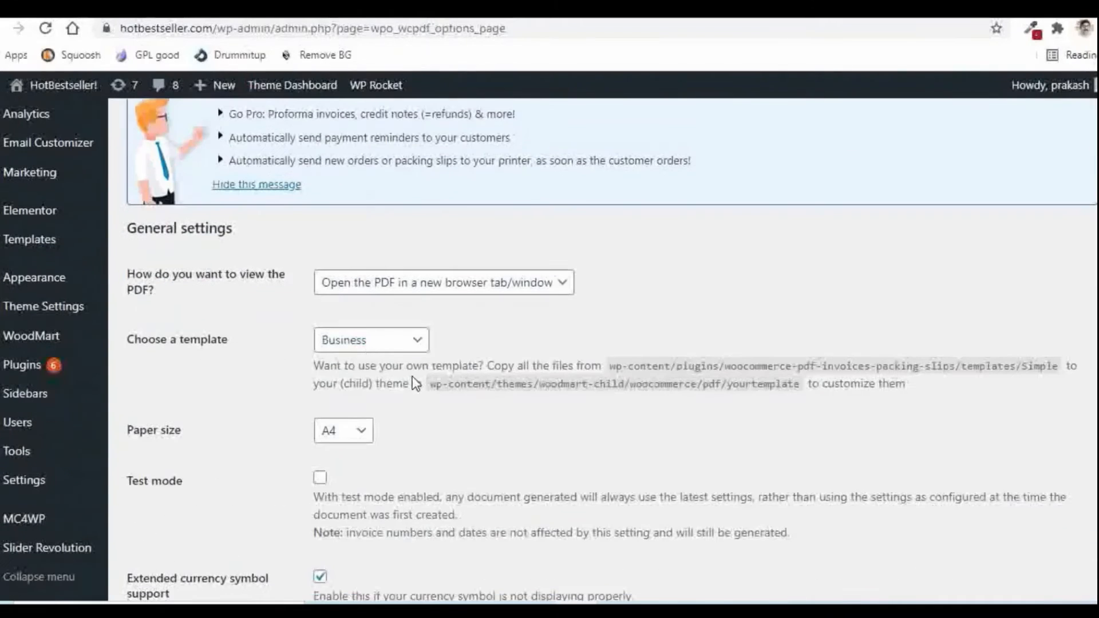
pyautogui.click(353, 341)
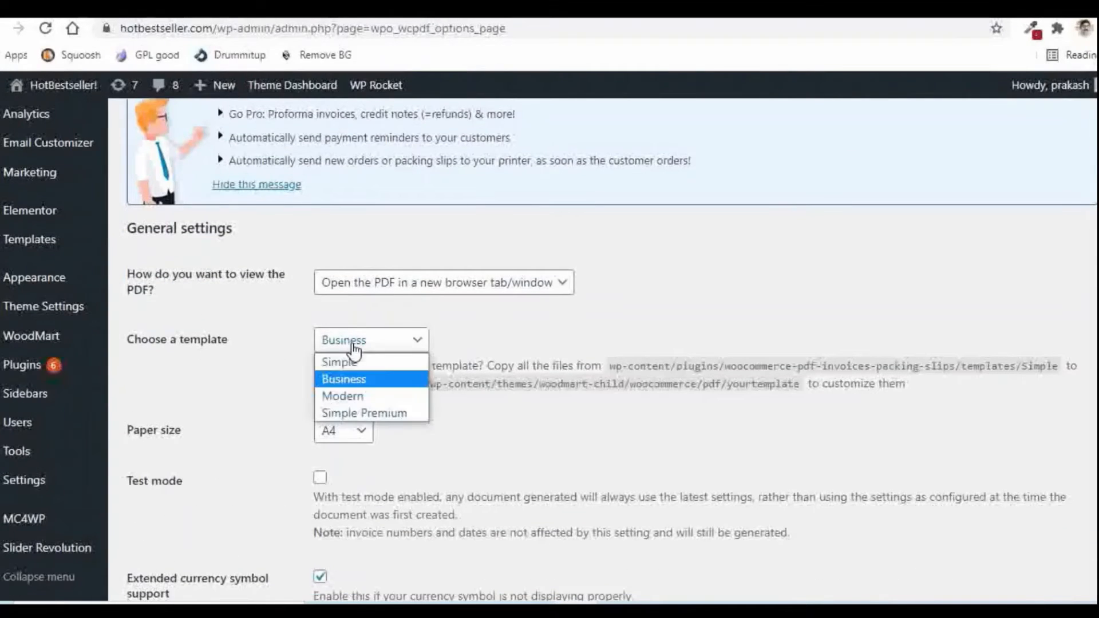
pyautogui.click(339, 414)
pyautogui.scroll(-20, 282, 430)
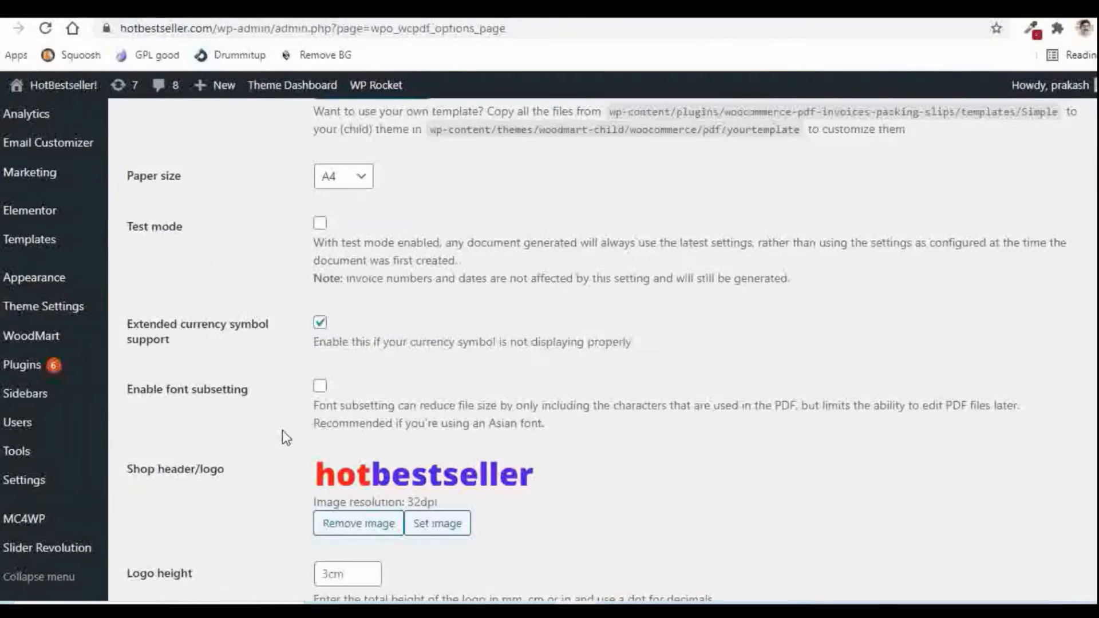
pyautogui.click(172, 515)
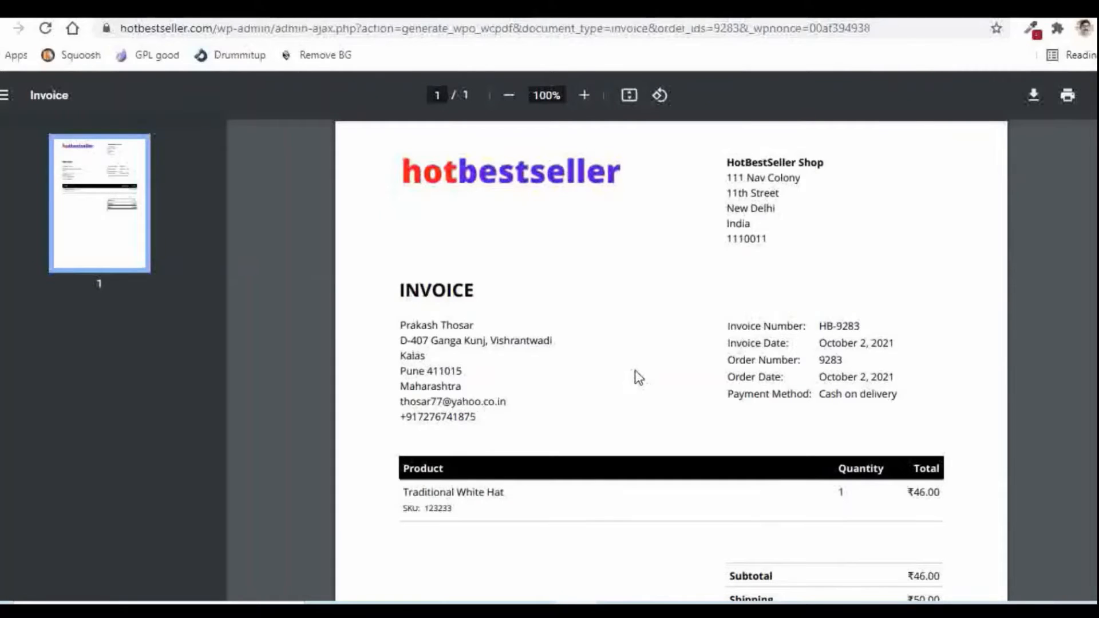
# Review the shop address, customer details and payment method on the invoice in the Simple Premium layout
pyautogui.scroll(-2, 634, 378)
pyautogui.scroll(2, 634, 378)
pyautogui.moveTo(732, 166); pyautogui.dragTo(780, 240)
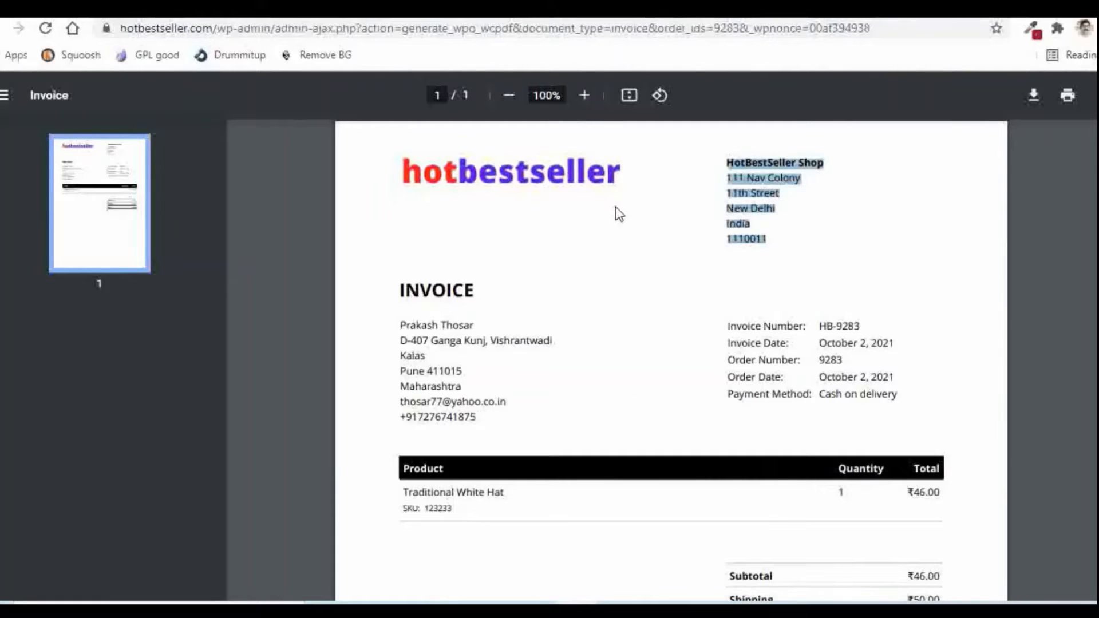
pyautogui.click(396, 335)
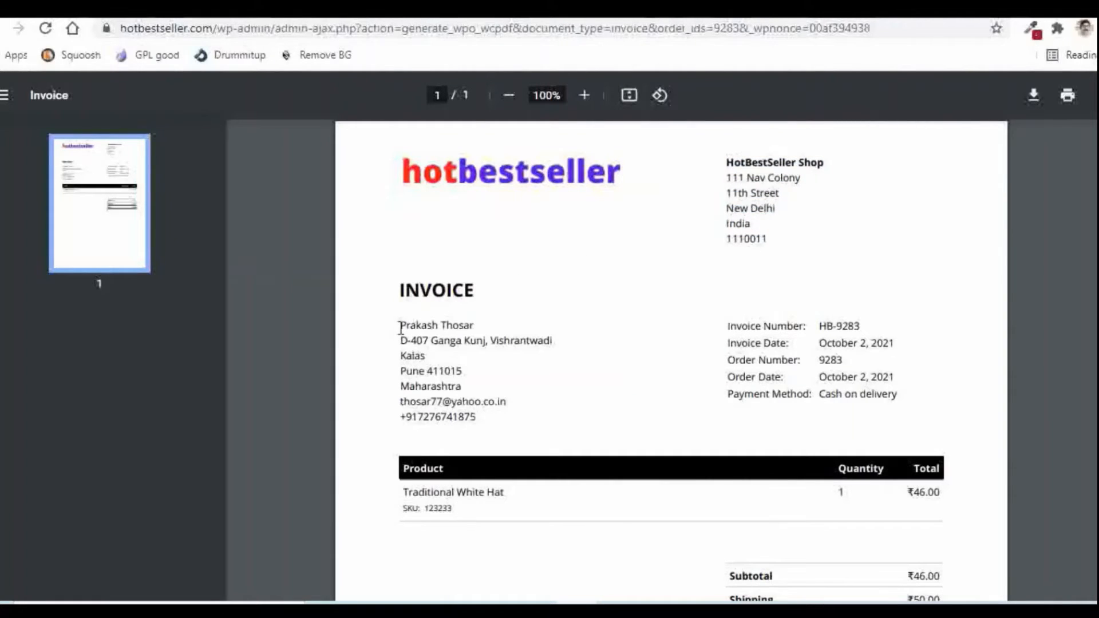
pyautogui.moveTo(403, 328); pyautogui.dragTo(560, 416)
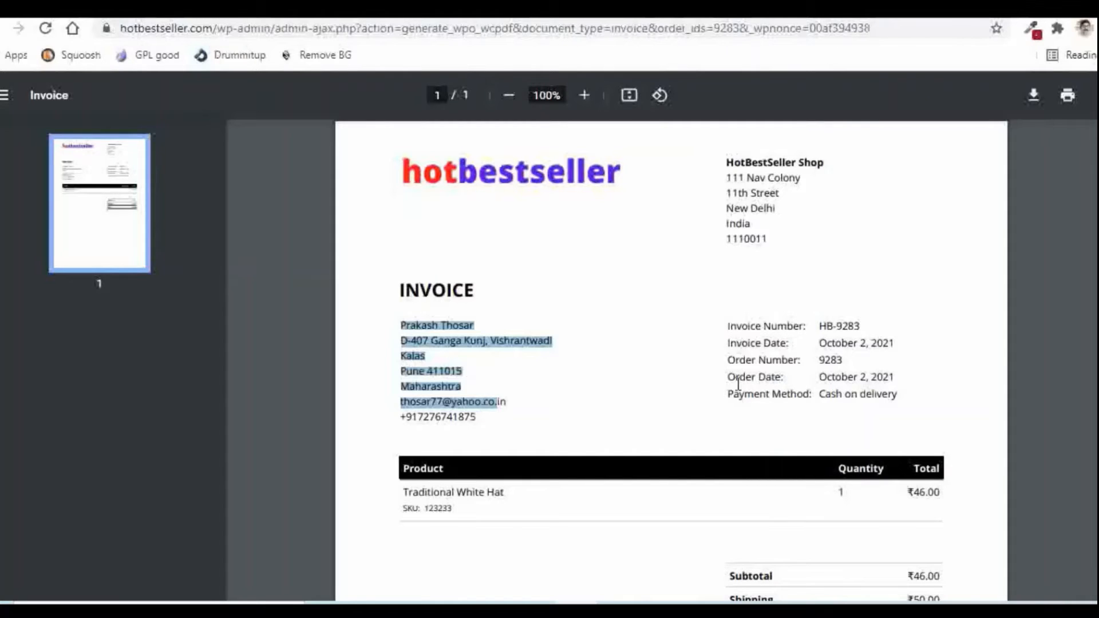
pyautogui.moveTo(896, 396); pyautogui.dragTo(824, 400)
# Examine the product name, SKU, item total and order totals in the invoice's product table
pyautogui.scroll(-3, 586, 351)
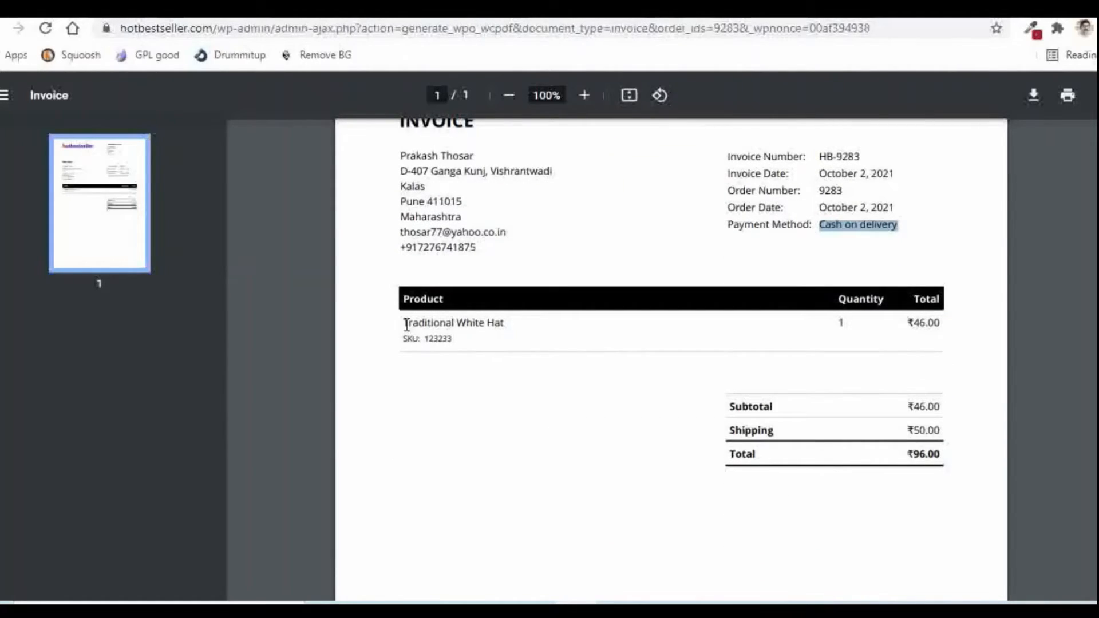
pyautogui.moveTo(404, 323); pyautogui.dragTo(522, 329)
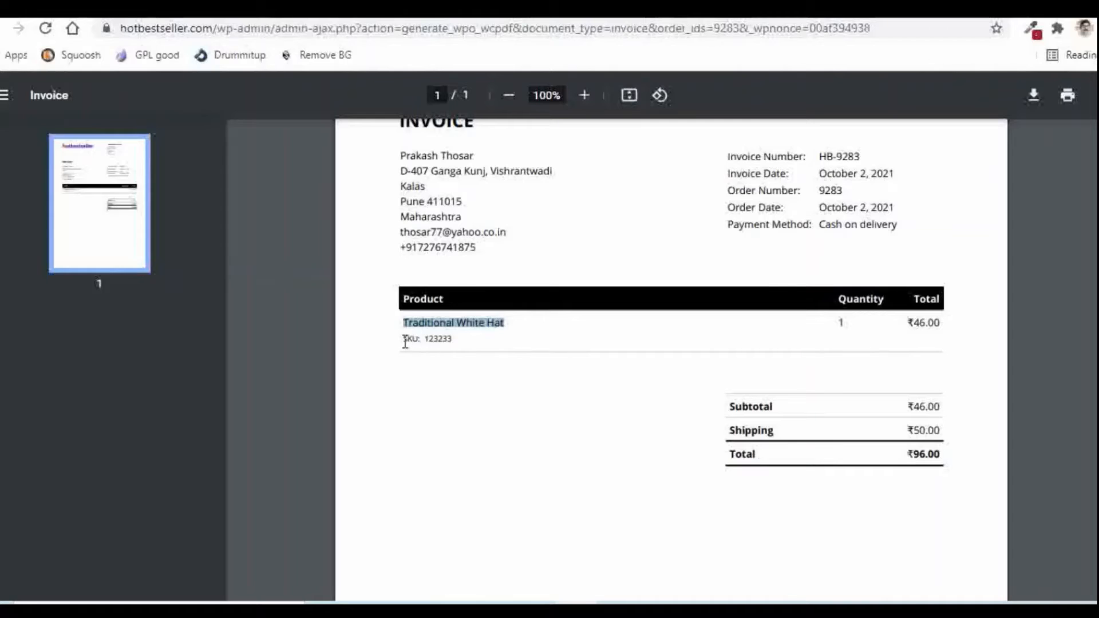
pyautogui.moveTo(406, 342); pyautogui.dragTo(452, 346)
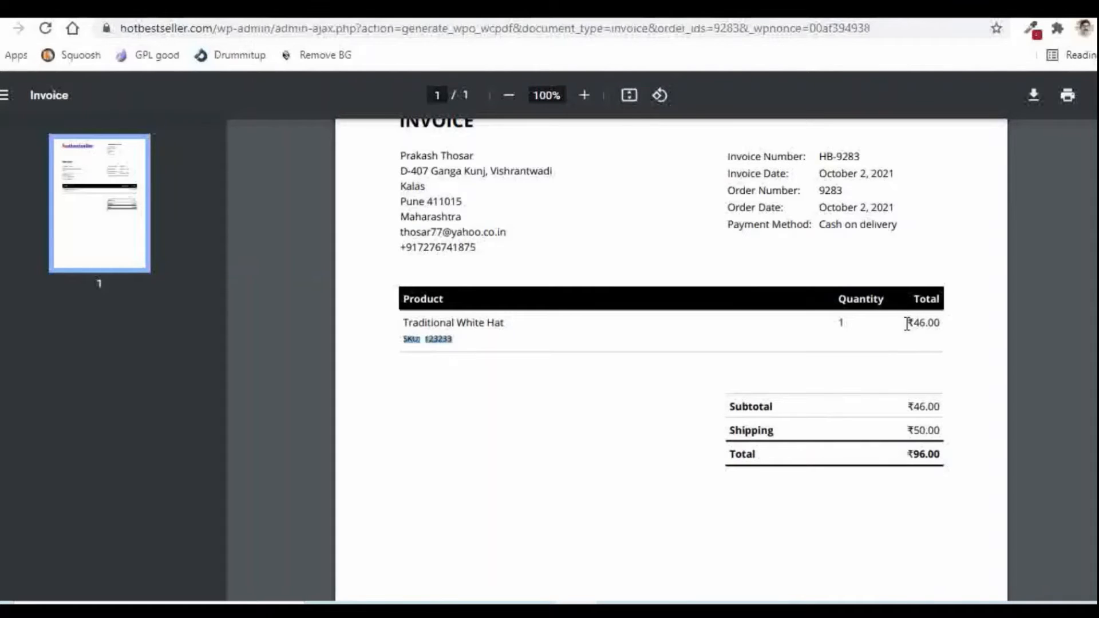
pyautogui.moveTo(907, 324); pyautogui.dragTo(932, 322)
pyautogui.click(913, 458)
pyautogui.scroll(-4, 846, 484)
pyautogui.scroll(7, 827, 459)
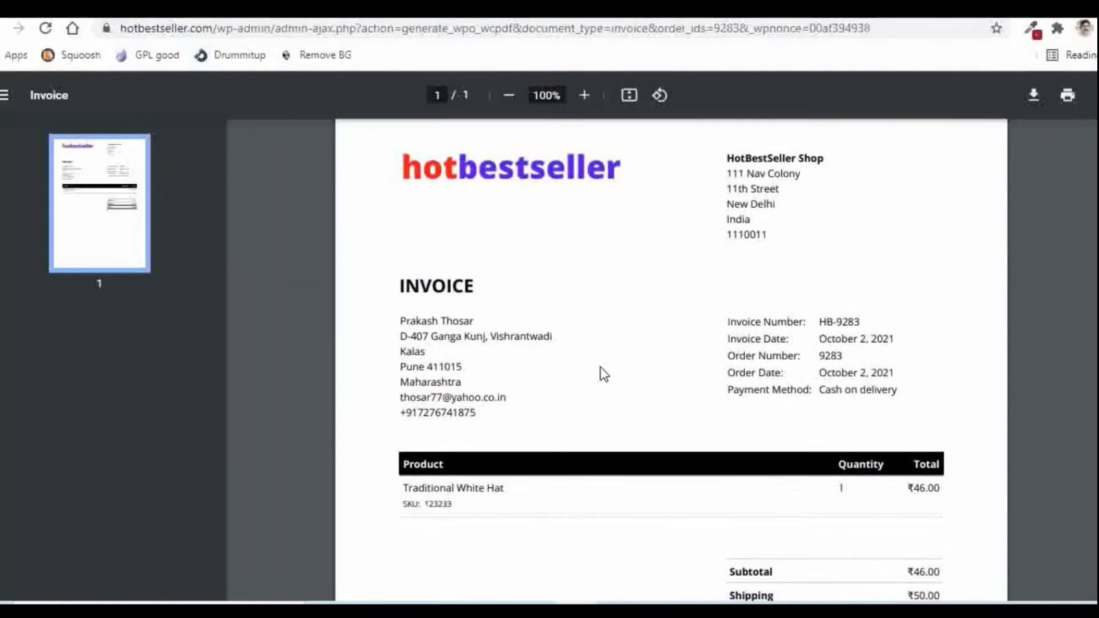
pyautogui.scroll(-3, 604, 373)
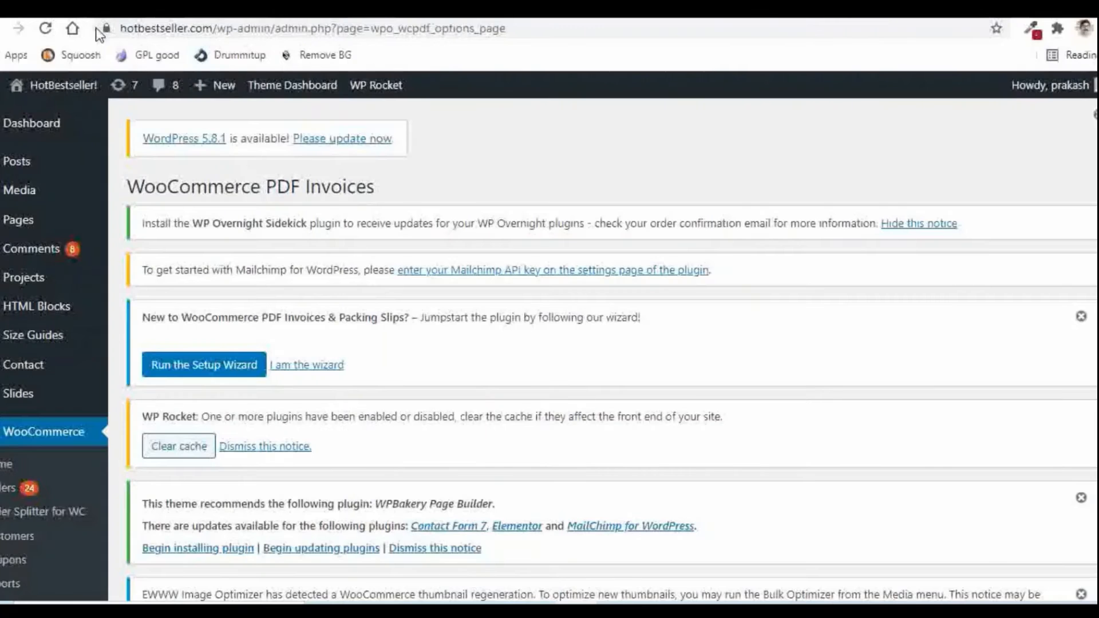
# Open the Customizer settings of PDF Invoices and bring up the Columns and Totals sections
pyautogui.scroll(-8, 410, 260)
pyautogui.scroll(-1, 409, 260)
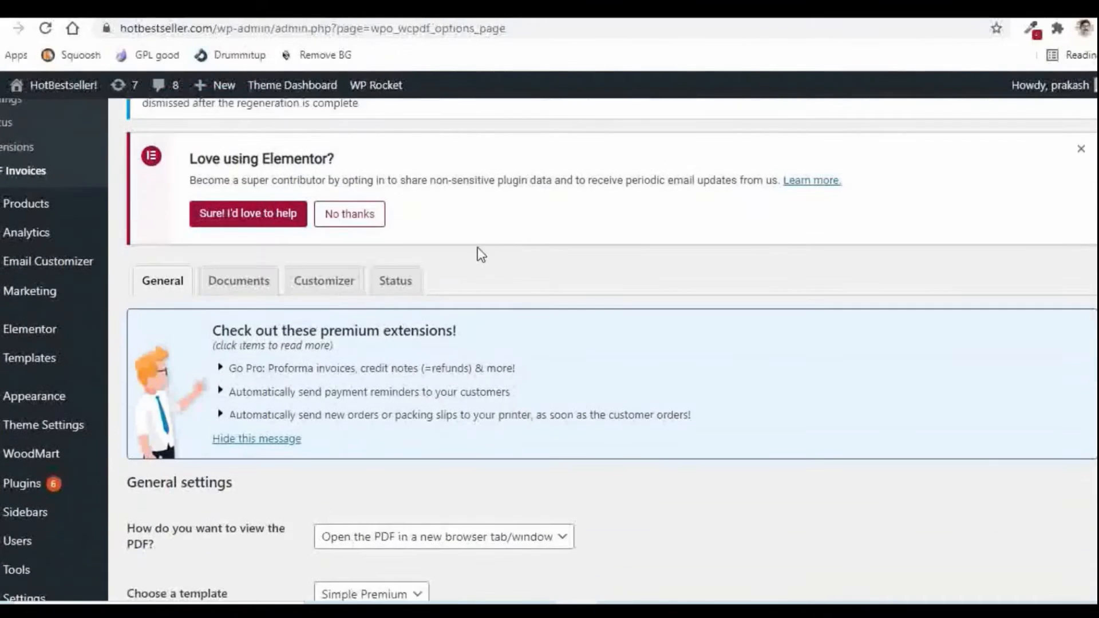
pyautogui.click(321, 289)
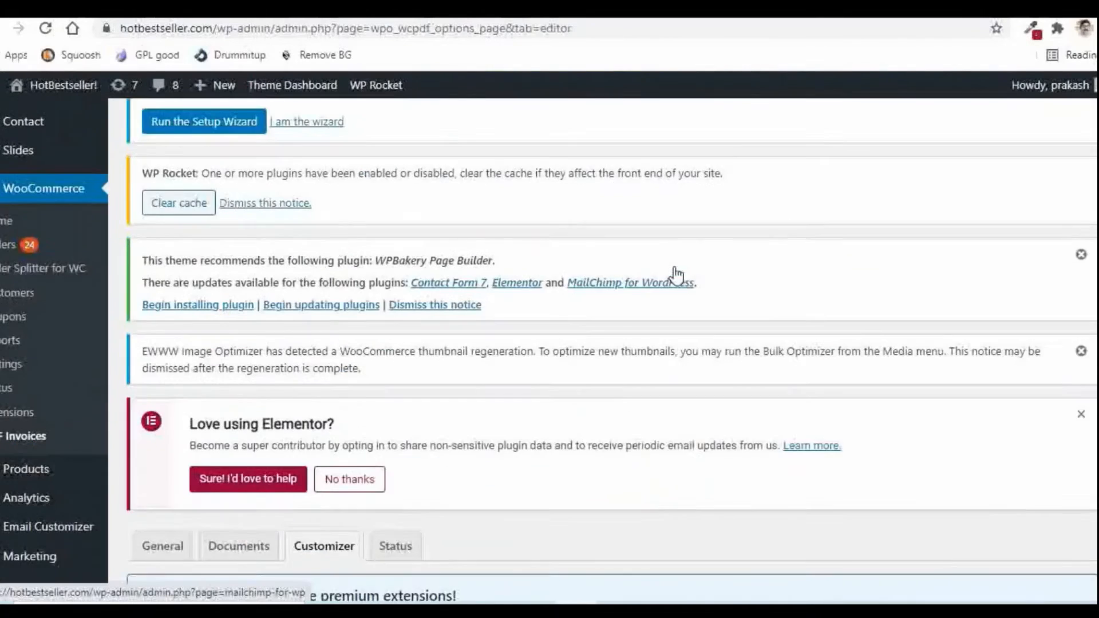
pyautogui.scroll(-10, 675, 275)
pyautogui.scroll(-1, 679, 267)
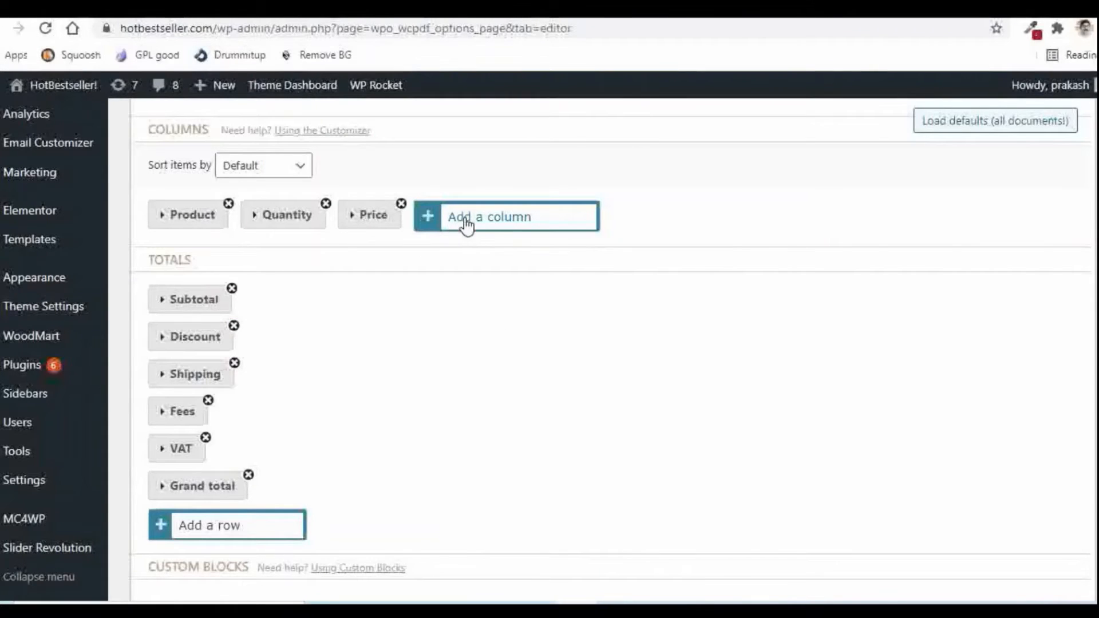
# Look through the column types that can be added to the invoice table, without adding one
pyautogui.click(488, 225)
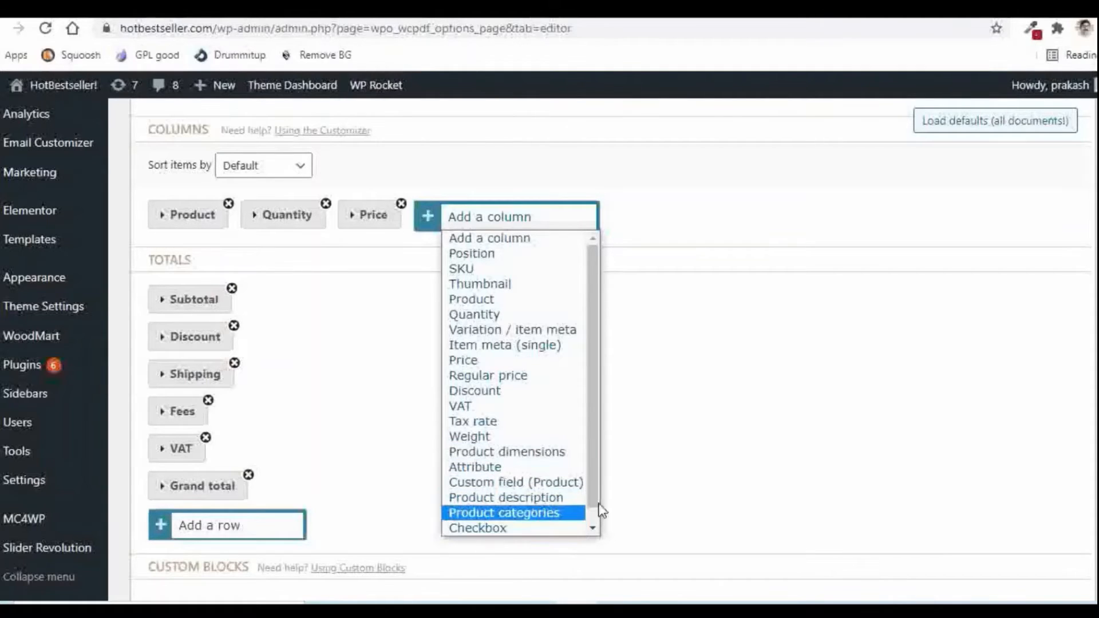
pyautogui.scroll(-1, 593, 427)
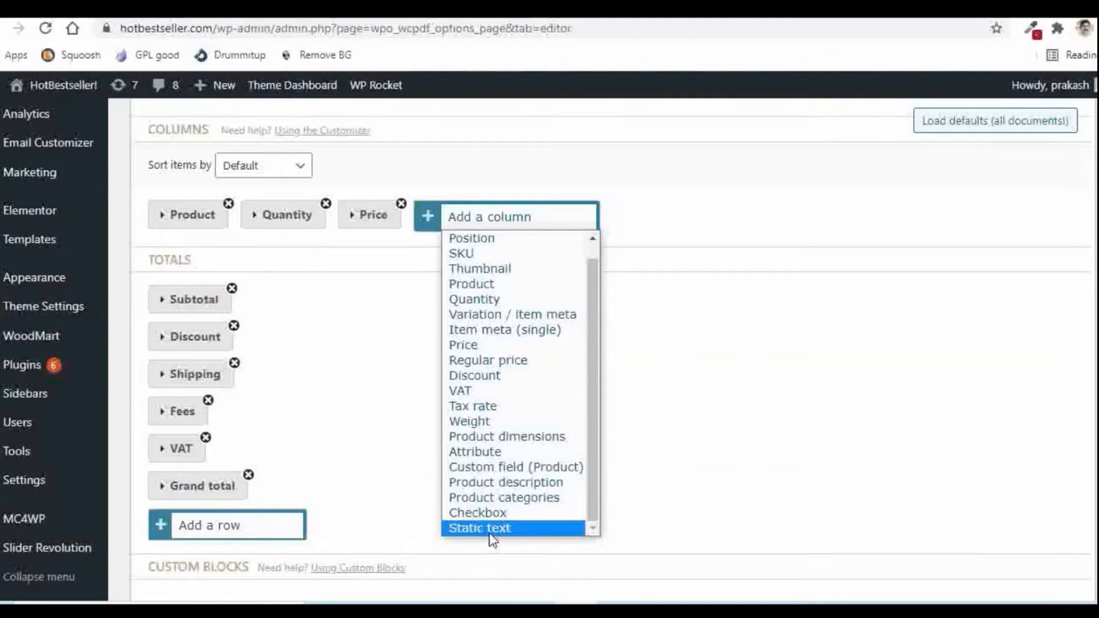
pyautogui.scroll(1, 475, 235)
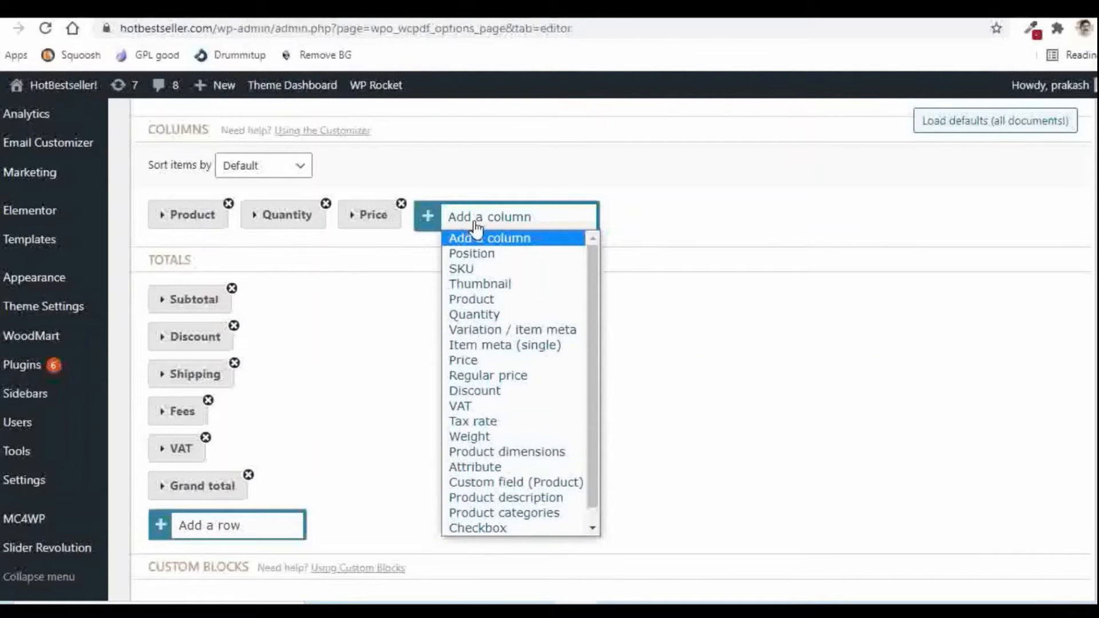
pyautogui.click(662, 227)
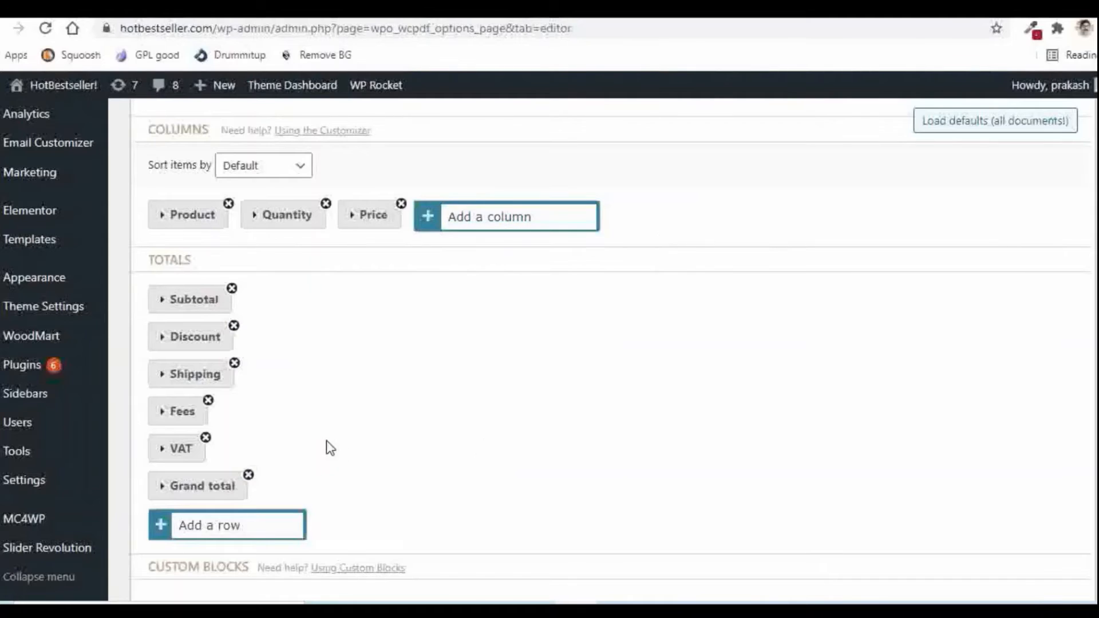
# Look through the row types available for the invoice's Totals section, without adding one
pyautogui.scroll(-1, 338, 446)
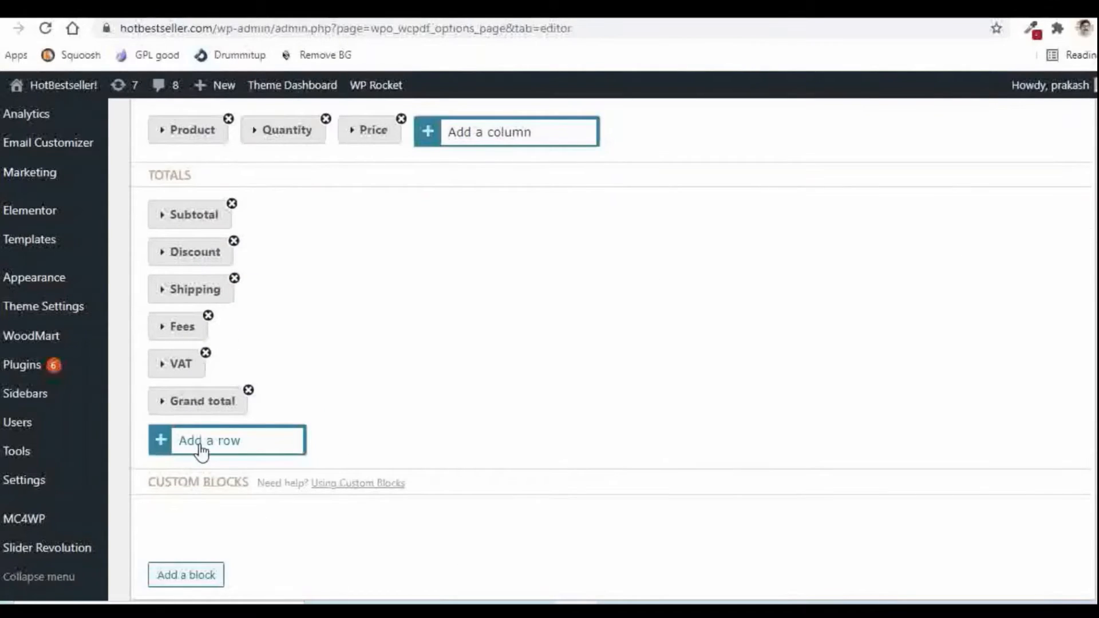
pyautogui.click(209, 450)
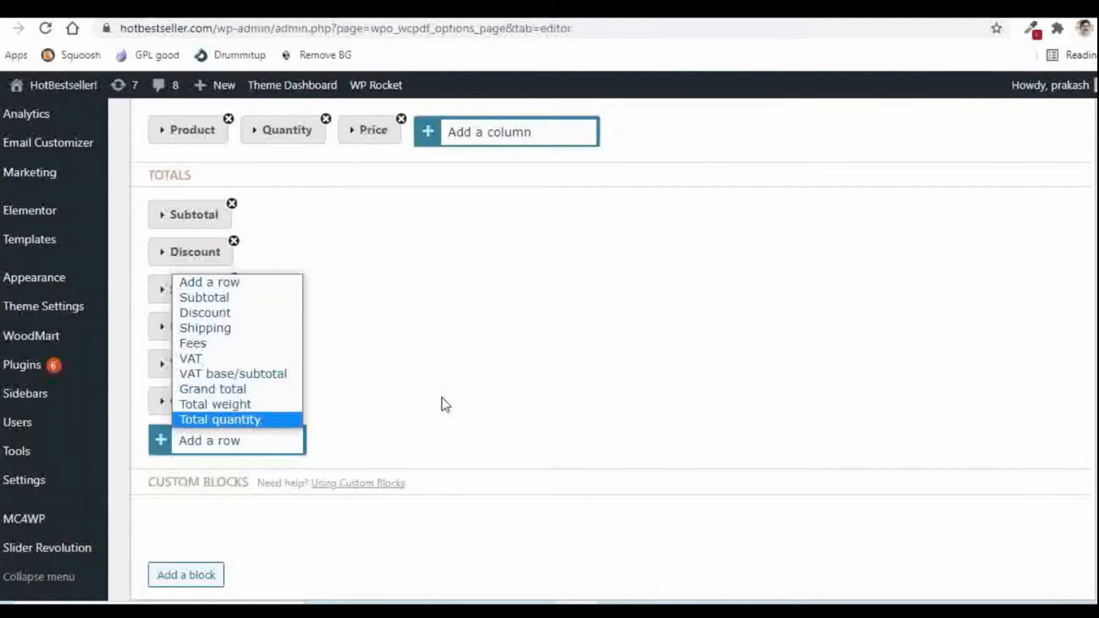
pyautogui.click(472, 349)
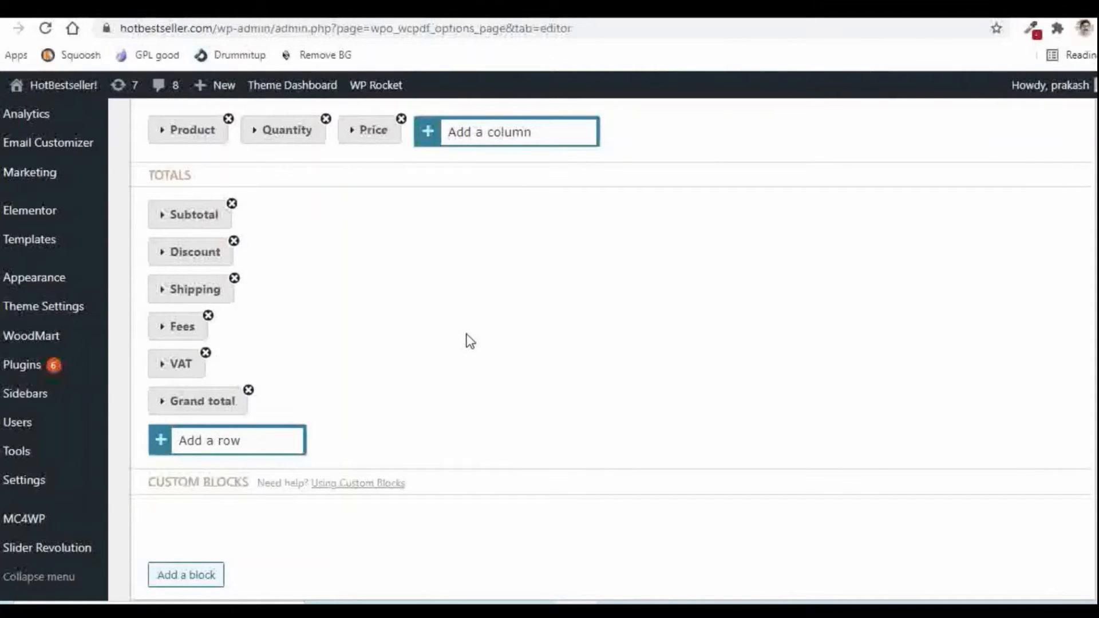
pyautogui.scroll(2, 470, 340)
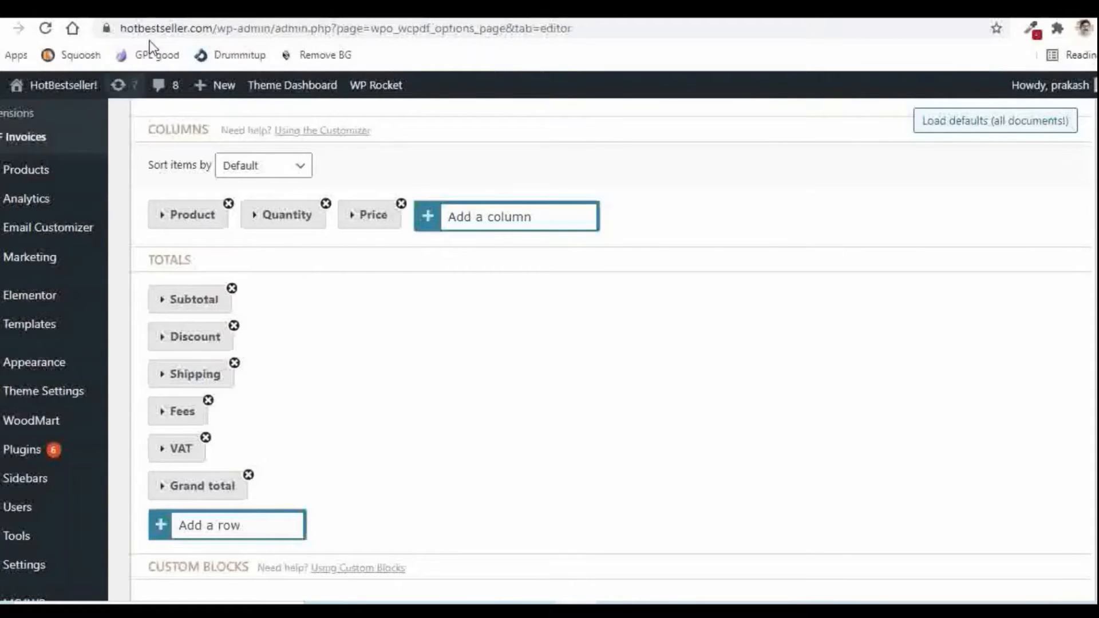
# Check how the SKU is shown beneath the product name on the invoice, and return to the Customizer settings
pyautogui.click(133, 9)
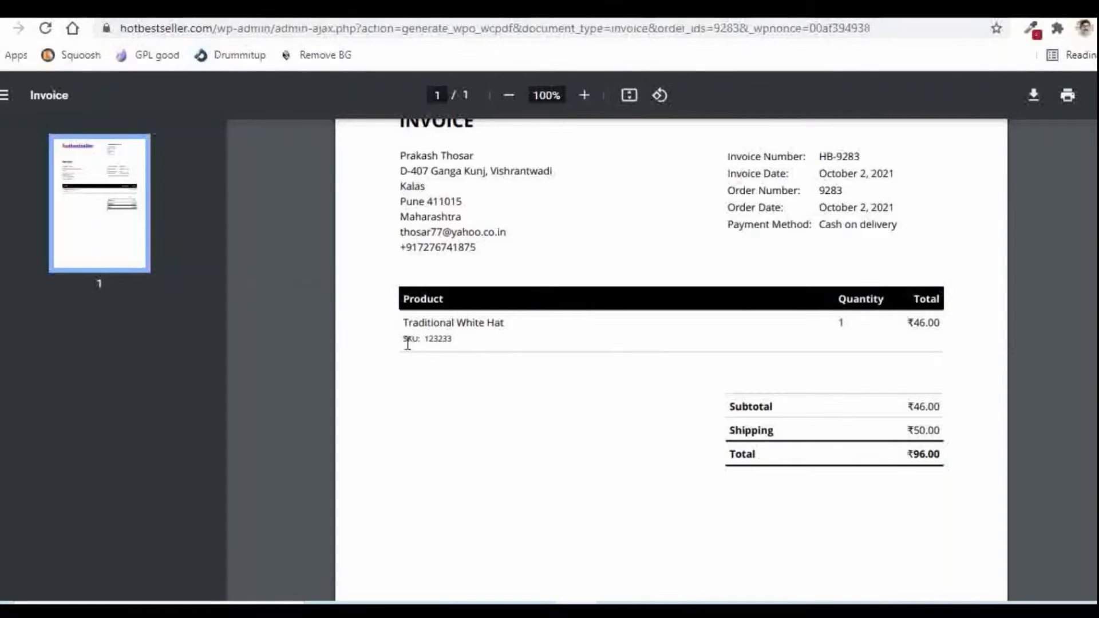
pyautogui.moveTo(408, 344); pyautogui.dragTo(456, 338)
pyautogui.click(41, 17)
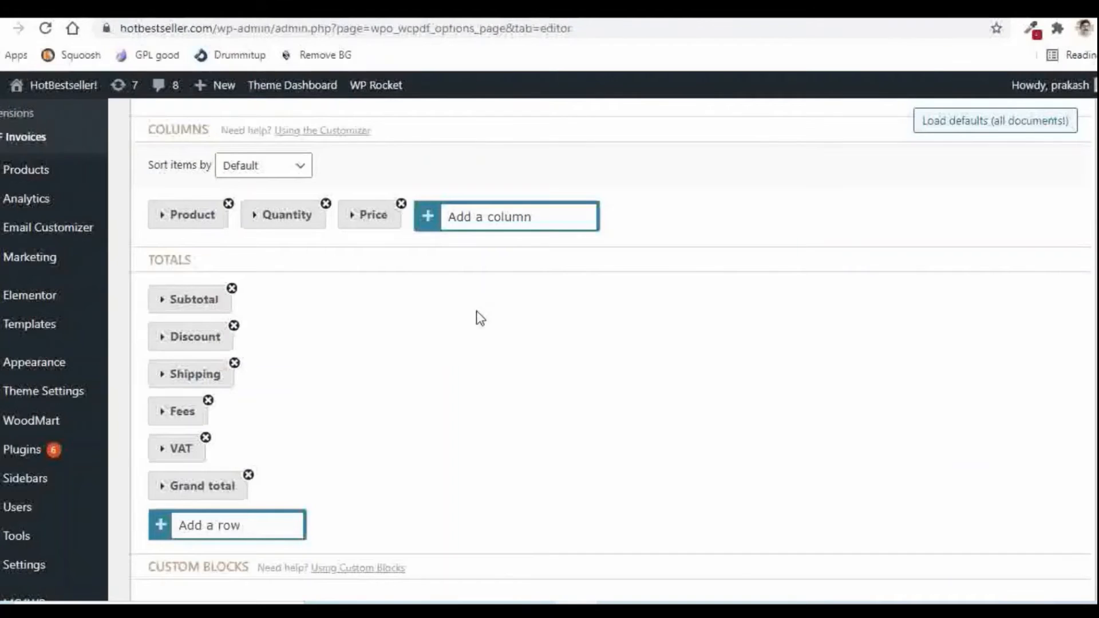
# Add an SKU column with the default label between Product and Quantity in the invoice columns, and save the changes
pyautogui.click(479, 226)
pyautogui.click(476, 267)
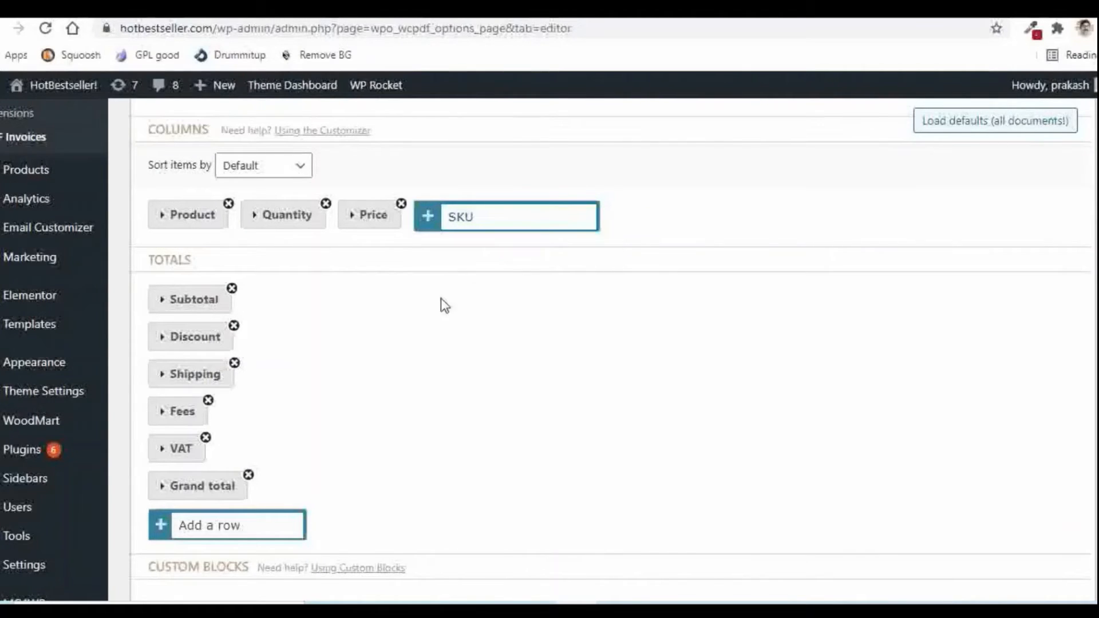
pyautogui.click(450, 227)
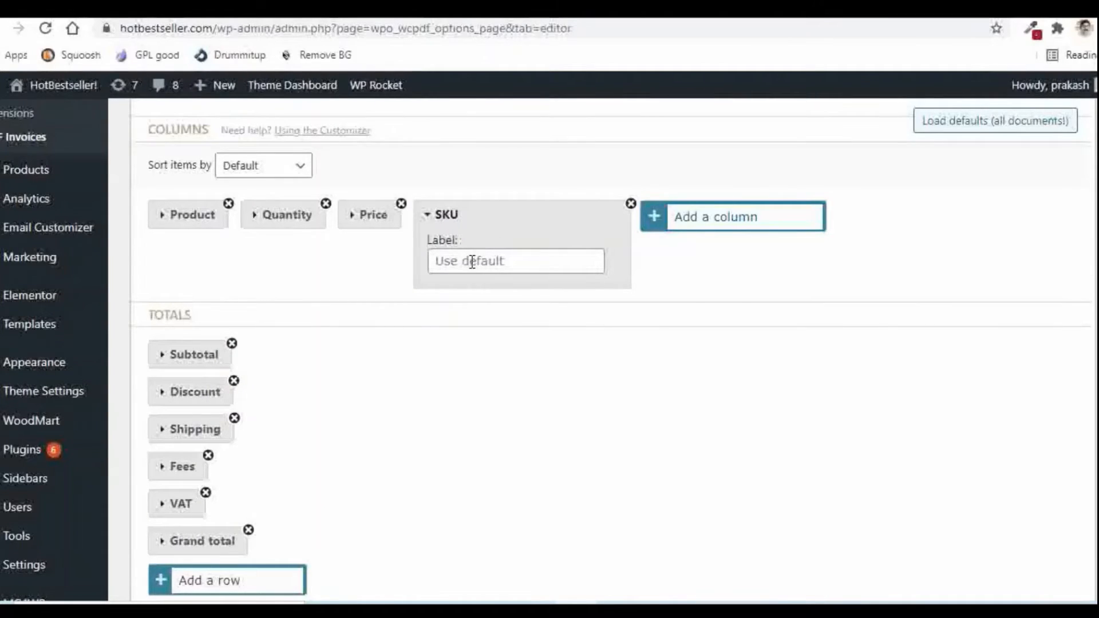
pyautogui.click(492, 261)
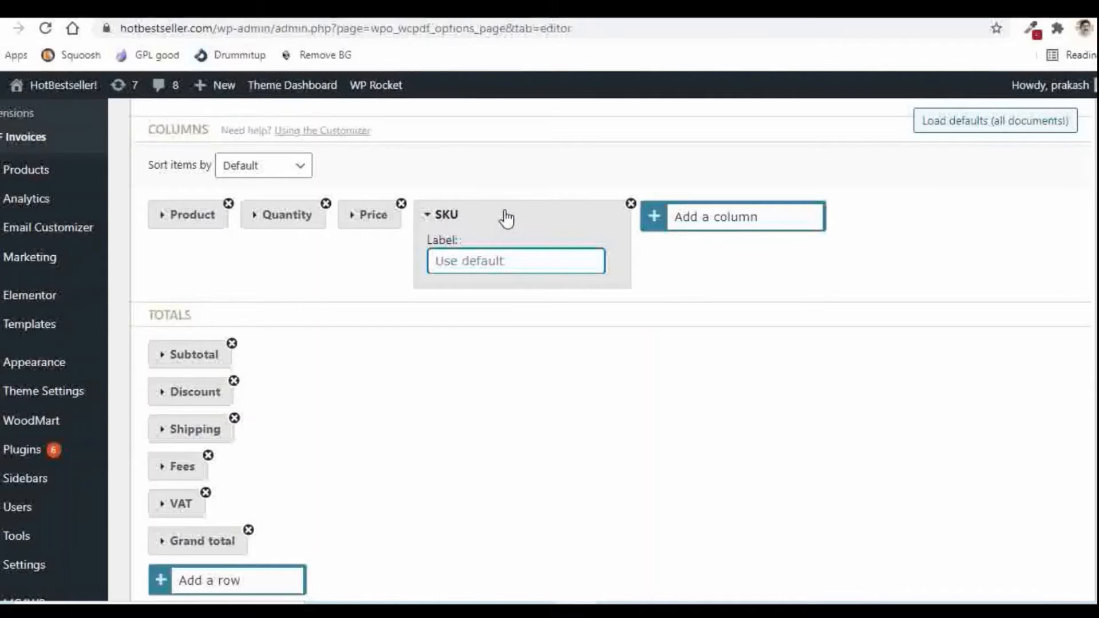
pyautogui.moveTo(501, 214)
pyautogui.mouseDown()
pyautogui.moveTo(316, 212)
pyautogui.moveTo(511, 211)
pyautogui.moveTo(510, 225)
pyautogui.mouseUp()
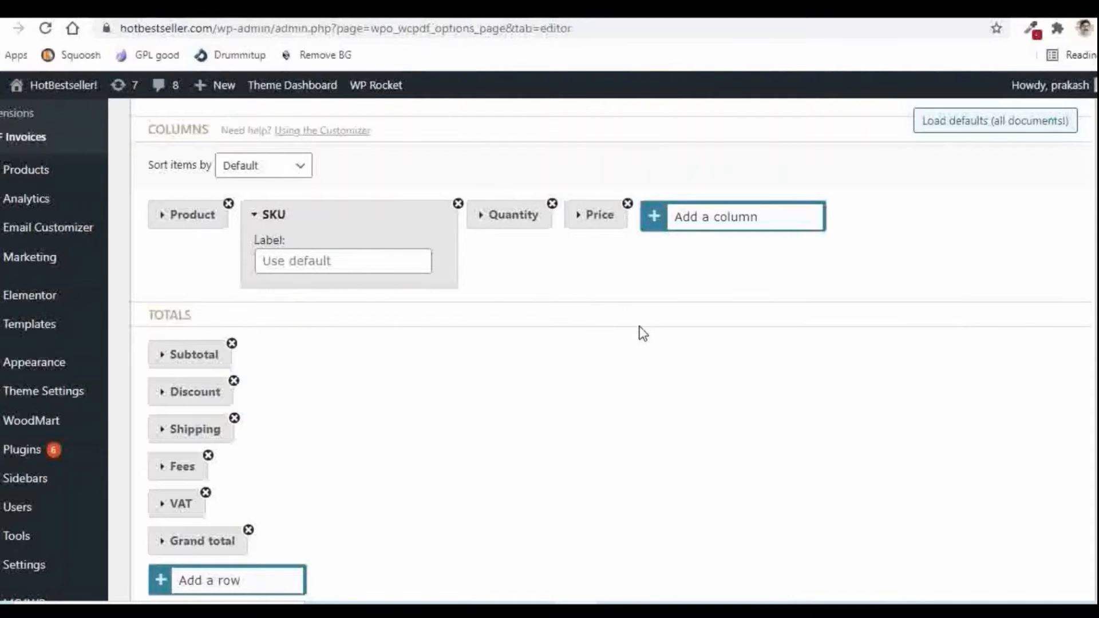
pyautogui.scroll(-9, 643, 334)
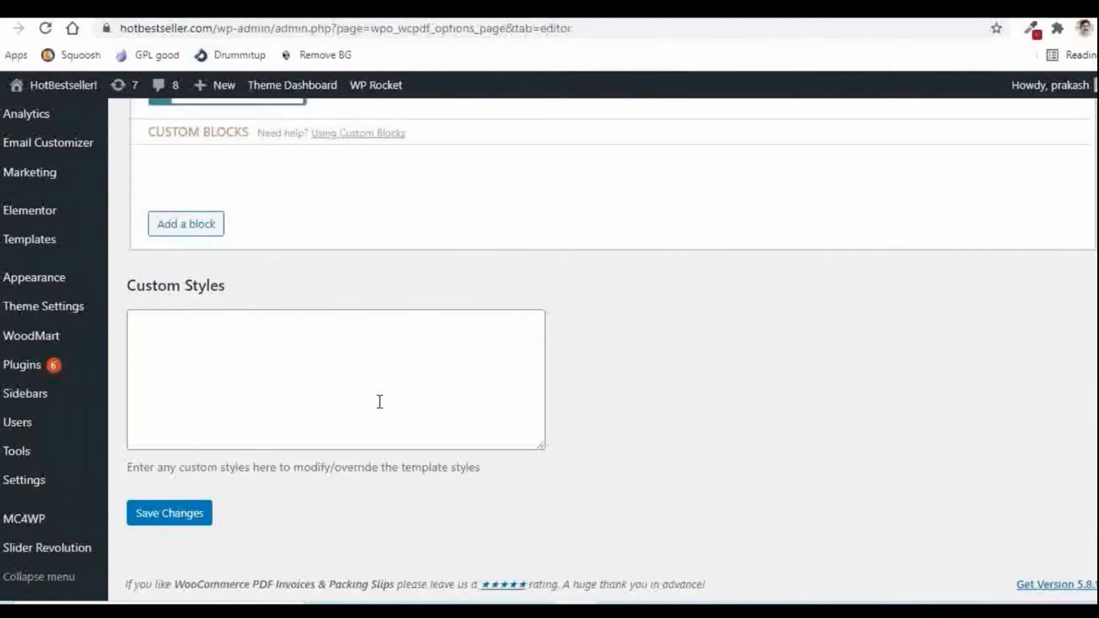
pyautogui.click(170, 513)
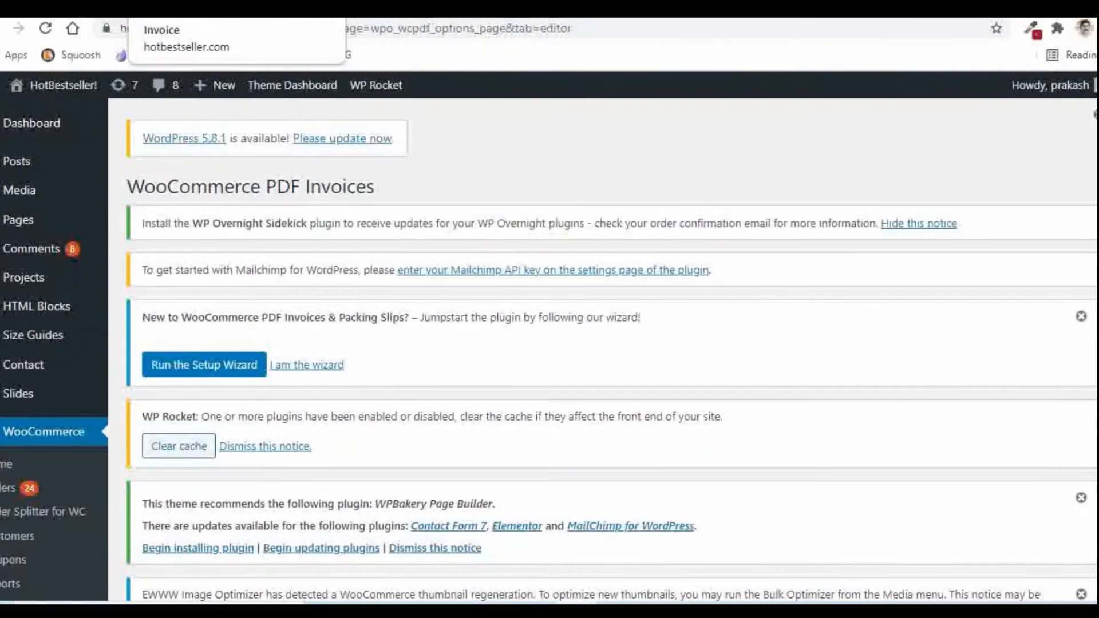
# Reload the generated invoice and examine the SKU column in its product table
pyautogui.click(177, 9)
pyautogui.click(46, 28)
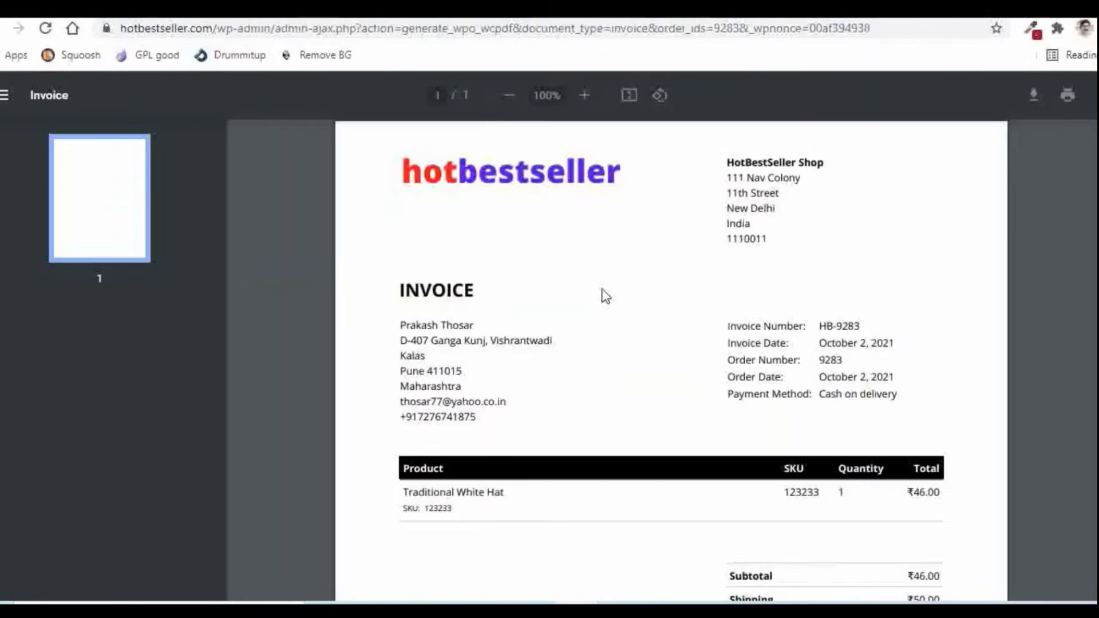
pyautogui.scroll(-1, 795, 401)
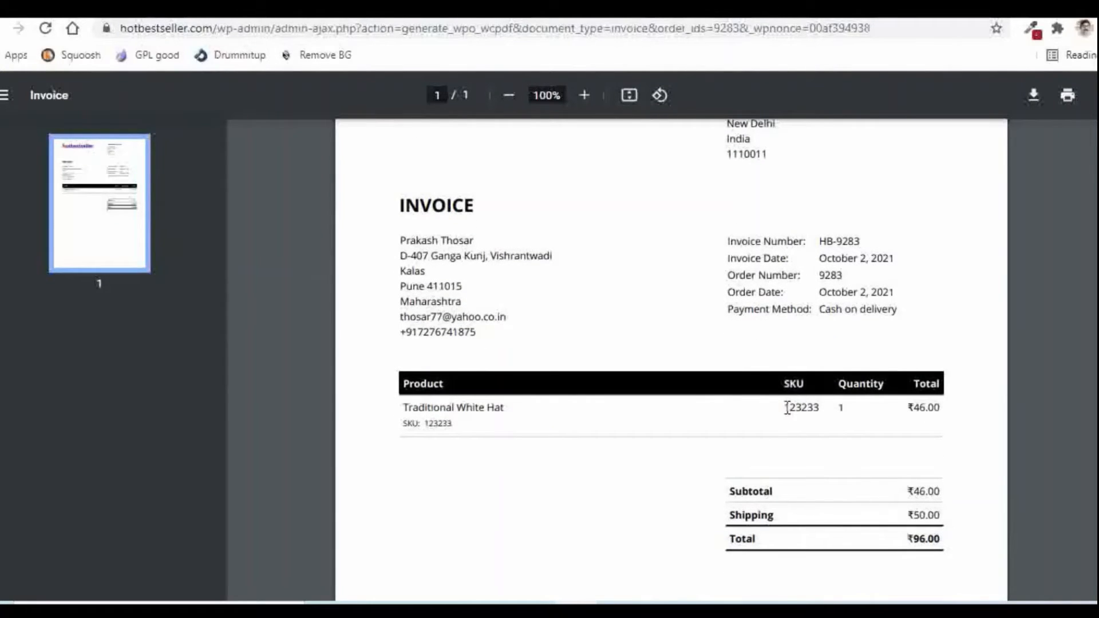
pyautogui.moveTo(787, 408); pyautogui.dragTo(819, 411)
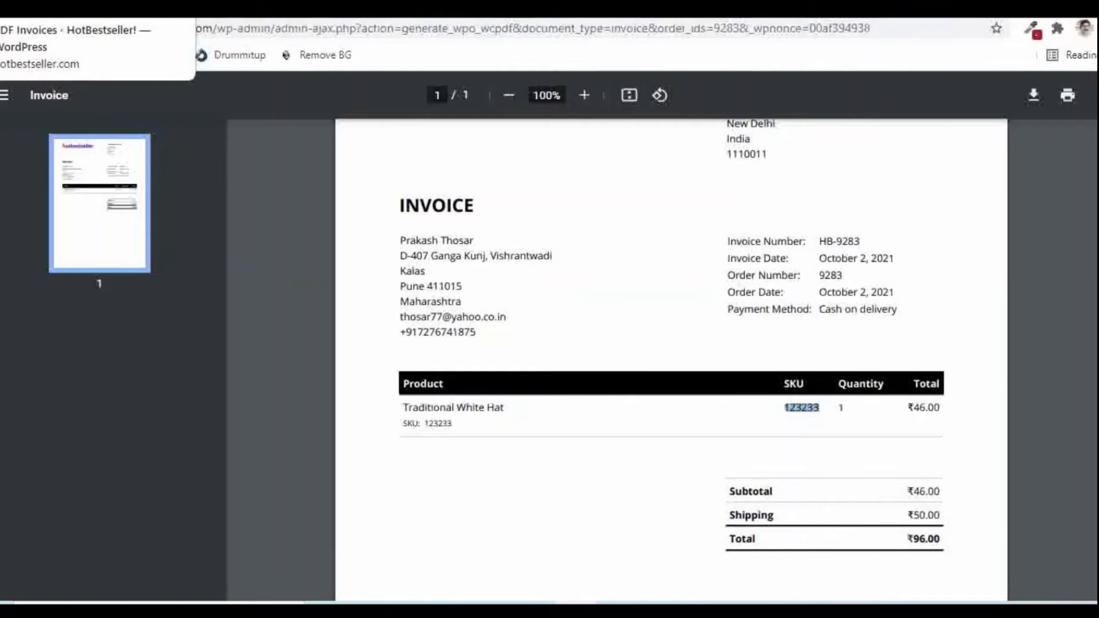
# Return to the WordPress admin and search the installable plugins for "auto sku"
pyautogui.click(57, 9)
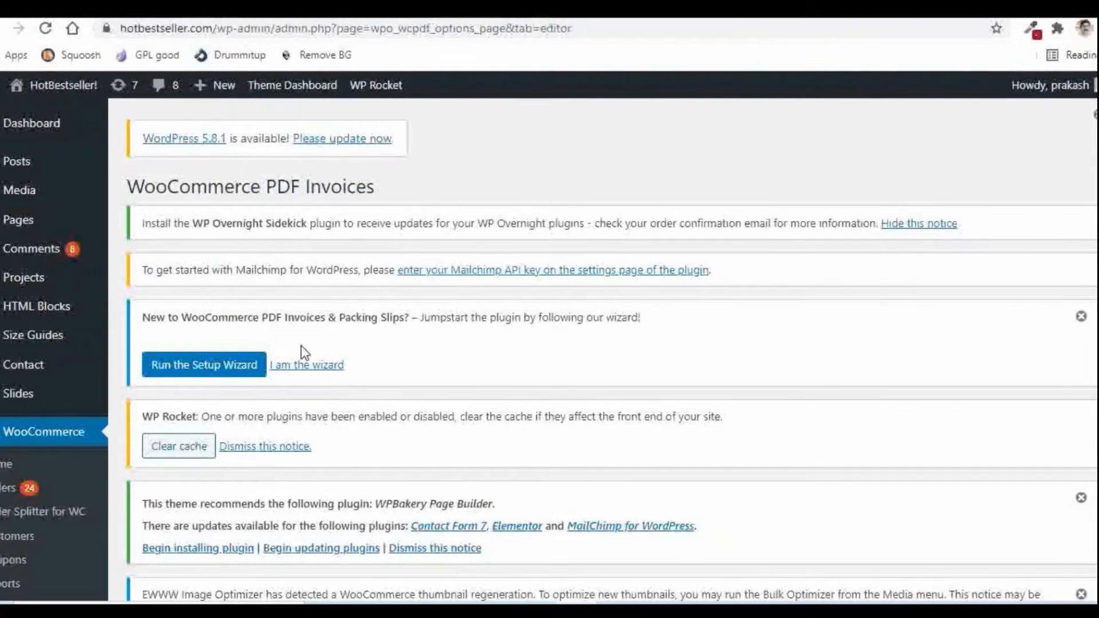
pyautogui.scroll(-3, 60, 376)
pyautogui.scroll(-2, 55, 354)
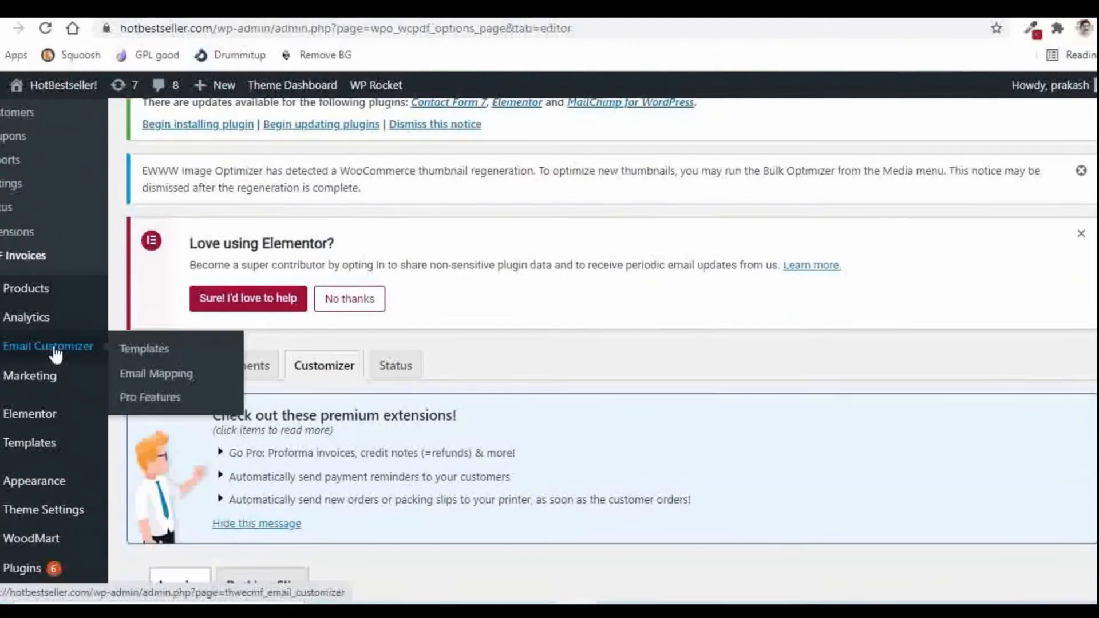
pyautogui.scroll(-1, 54, 351)
pyautogui.click(34, 486)
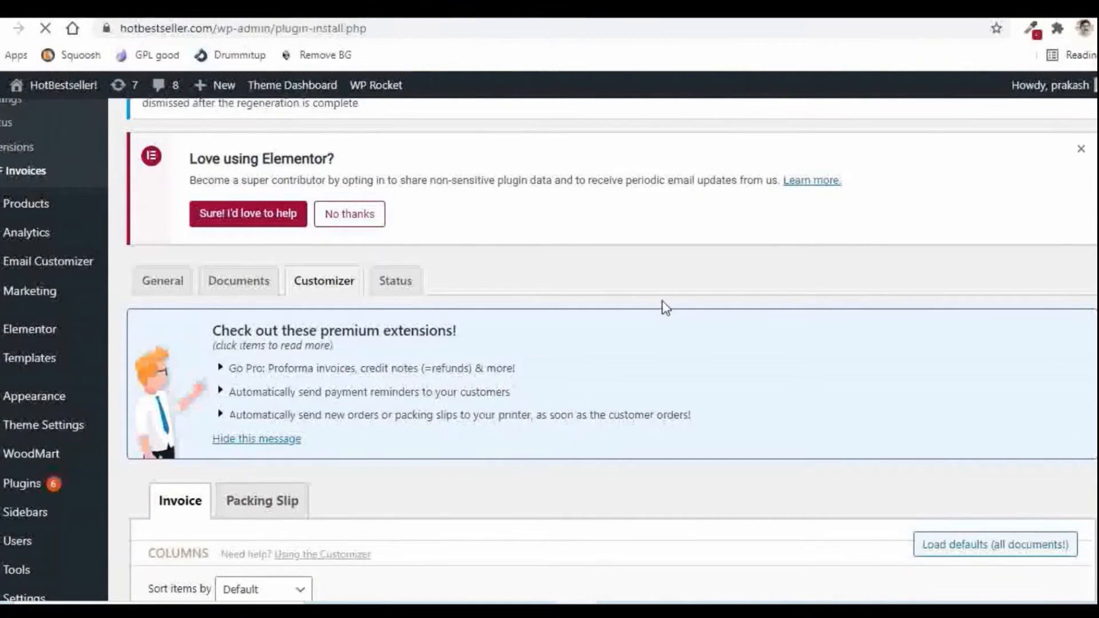
pyautogui.scroll(-3, 792, 305)
pyautogui.scroll(-1, 846, 312)
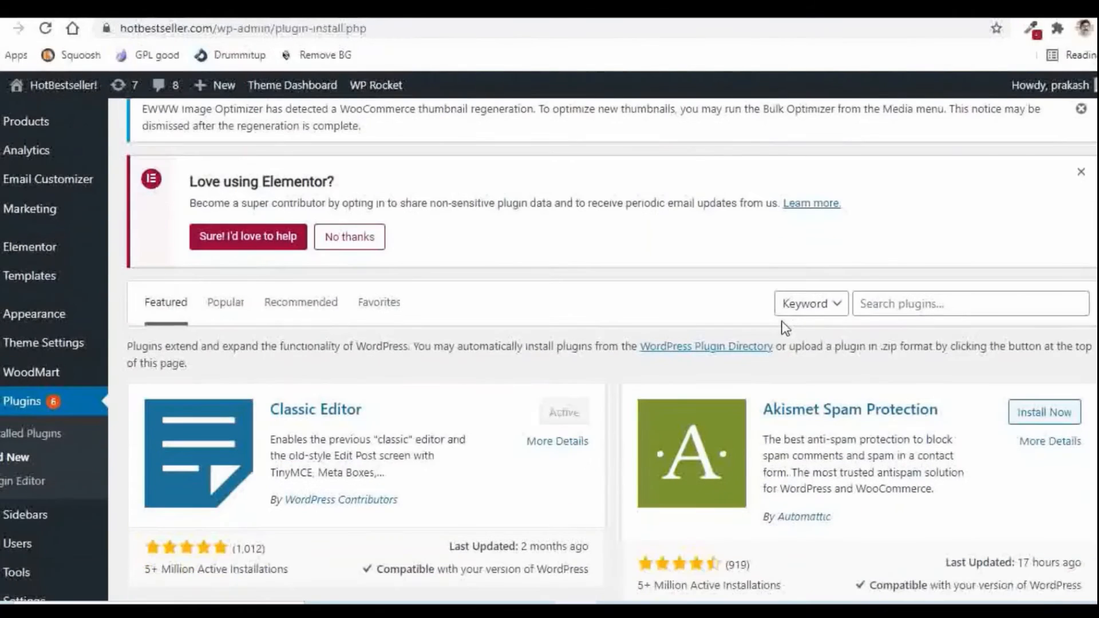
pyautogui.click(871, 301)
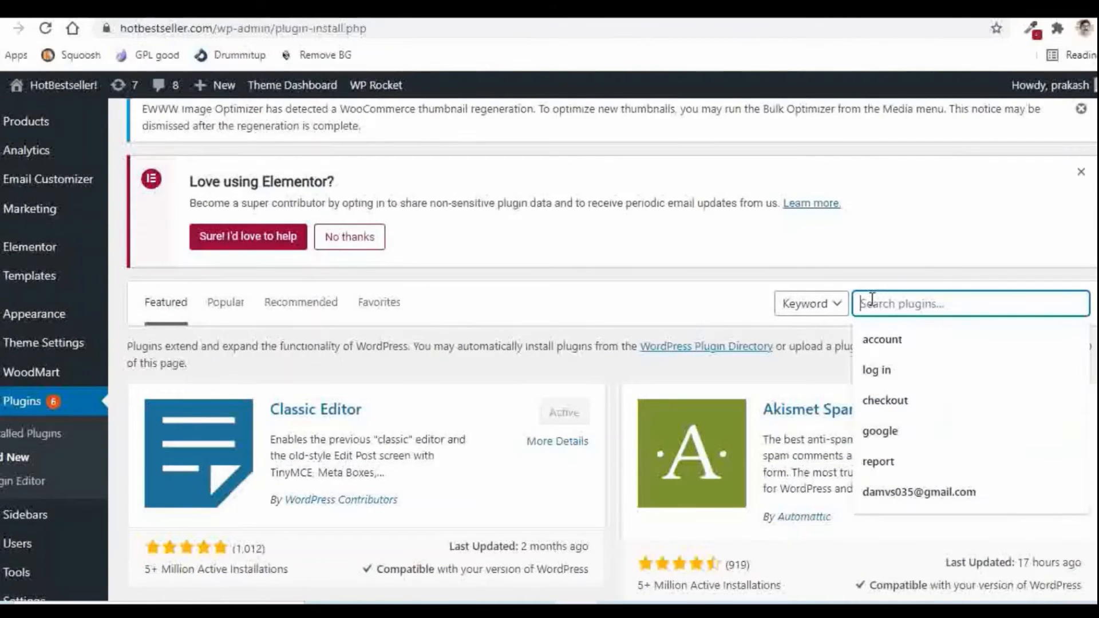
pyautogui.write('auto ')
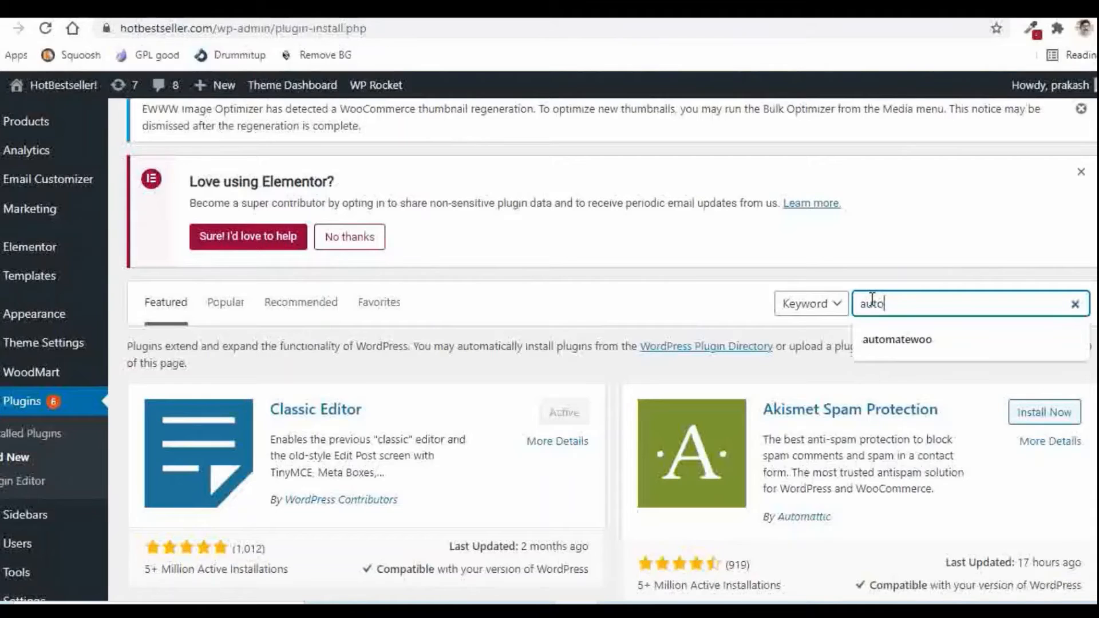
pyautogui.write('sku')
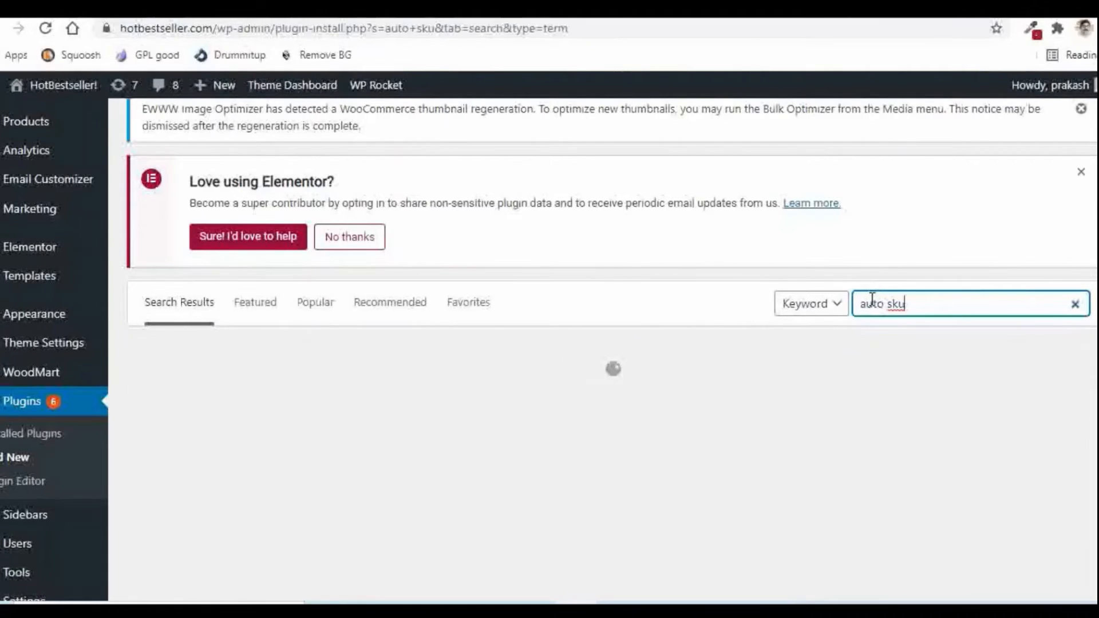
# Install and activate the Easy Auto SKU Generator for WooCommerce plugin
pyautogui.scroll(-2, 653, 280)
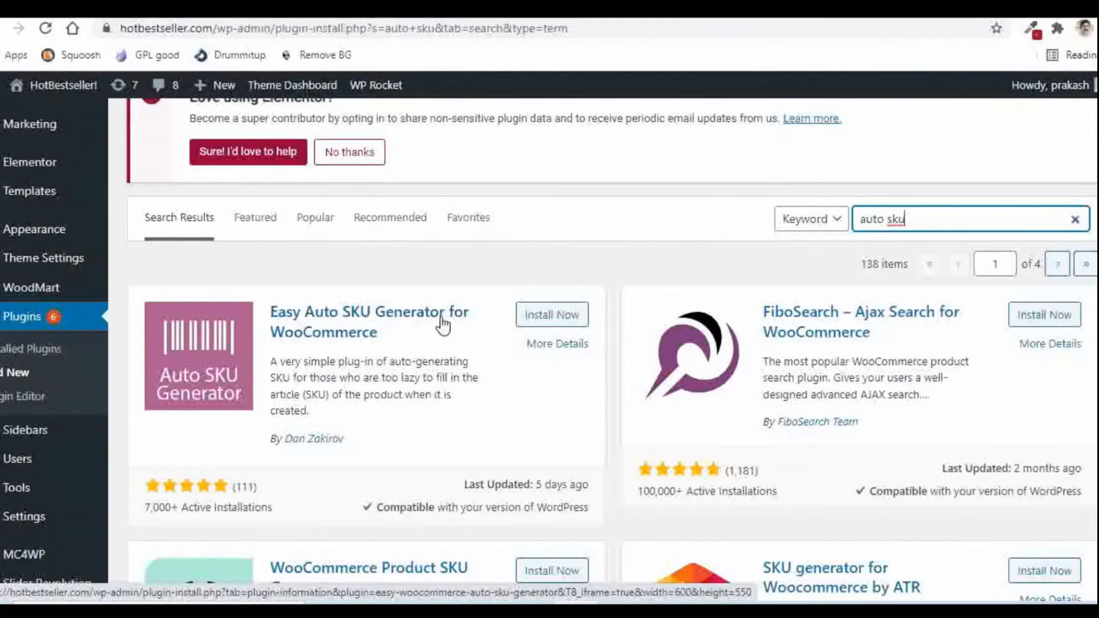
pyautogui.click(544, 322)
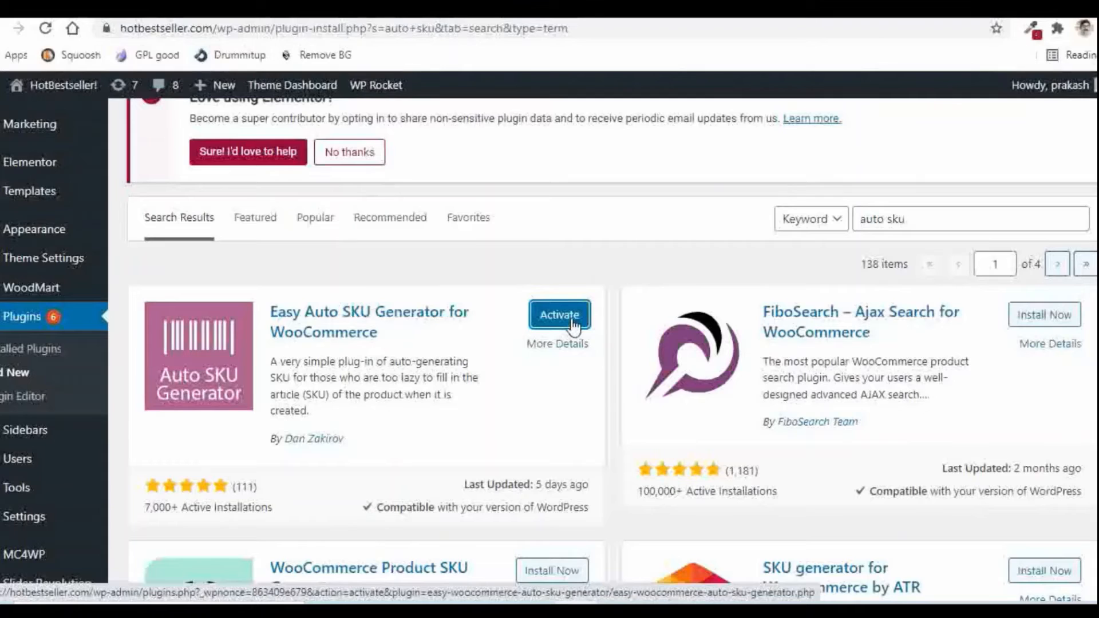
pyautogui.click(573, 325)
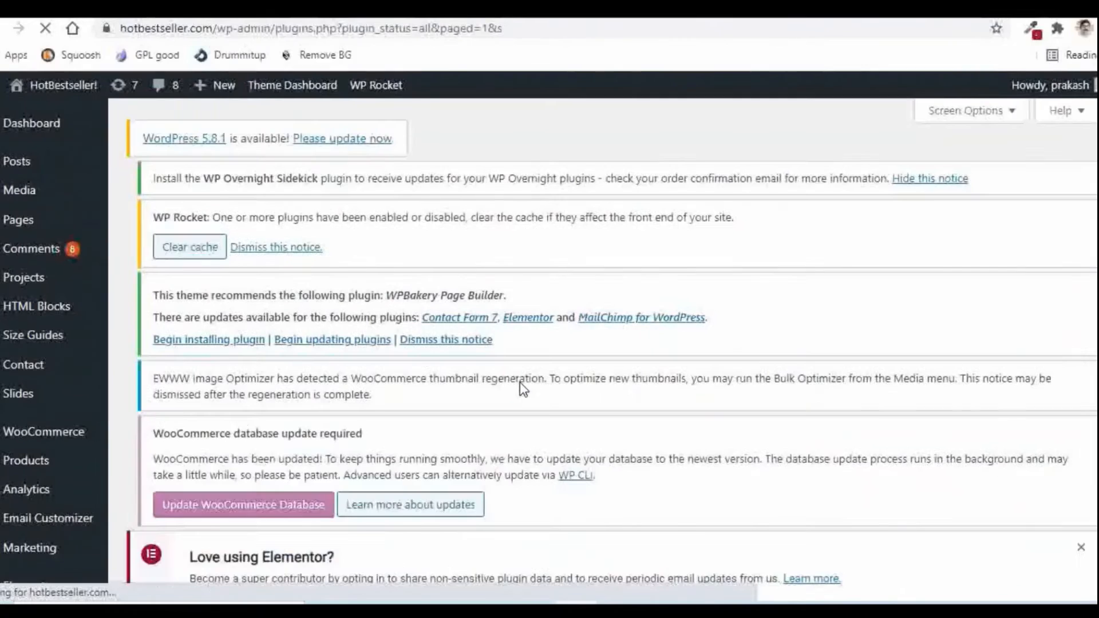
# Find Easy Auto SKU Generator for WooCommerce among the installed plugins and bring up its general settings
pyautogui.scroll(-5, 547, 379)
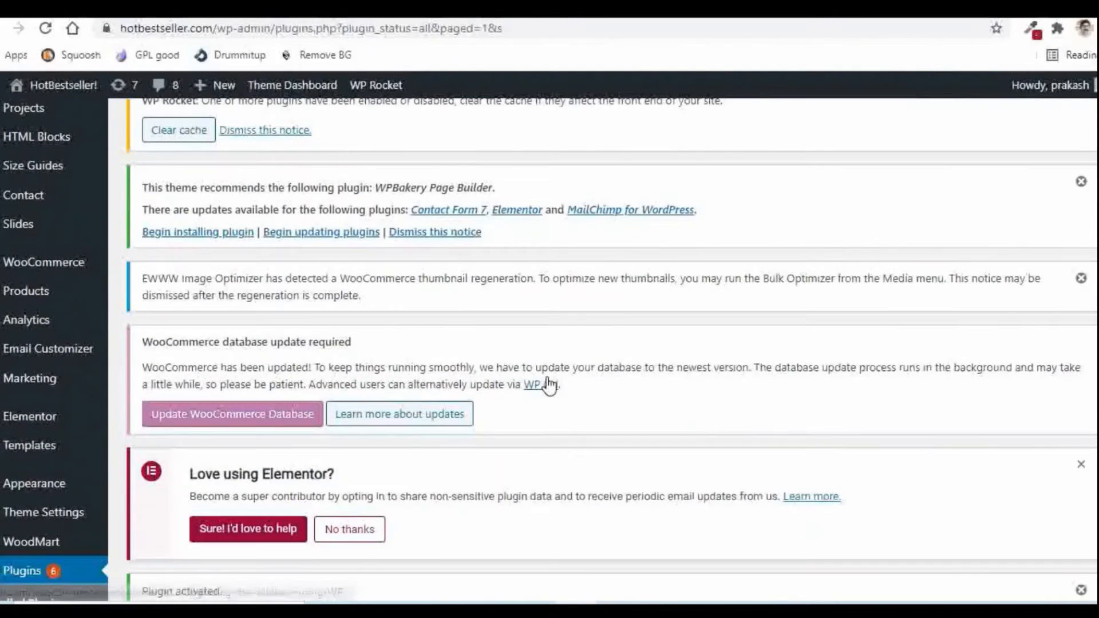
pyautogui.scroll(-10, 548, 385)
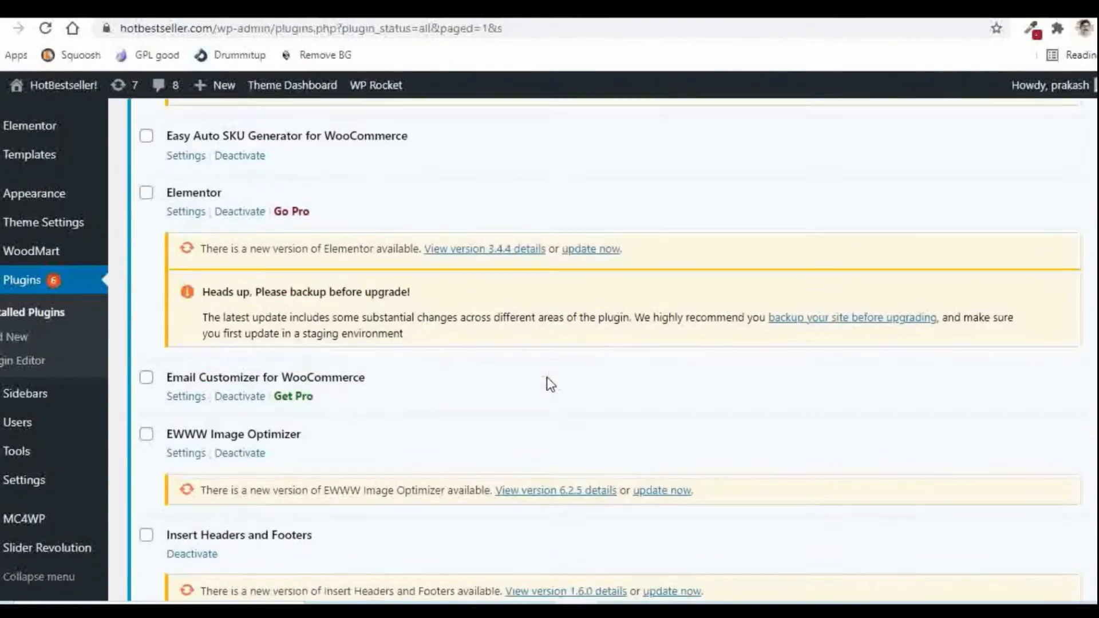
pyautogui.scroll(3, 547, 377)
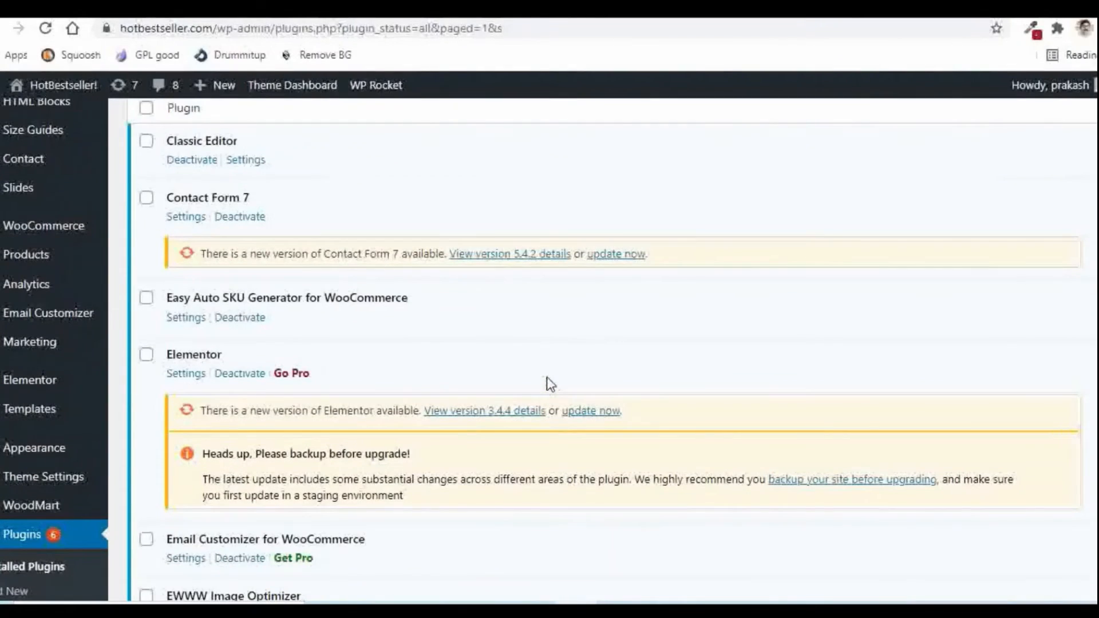
pyautogui.click(184, 319)
pyautogui.scroll(-10, 606, 334)
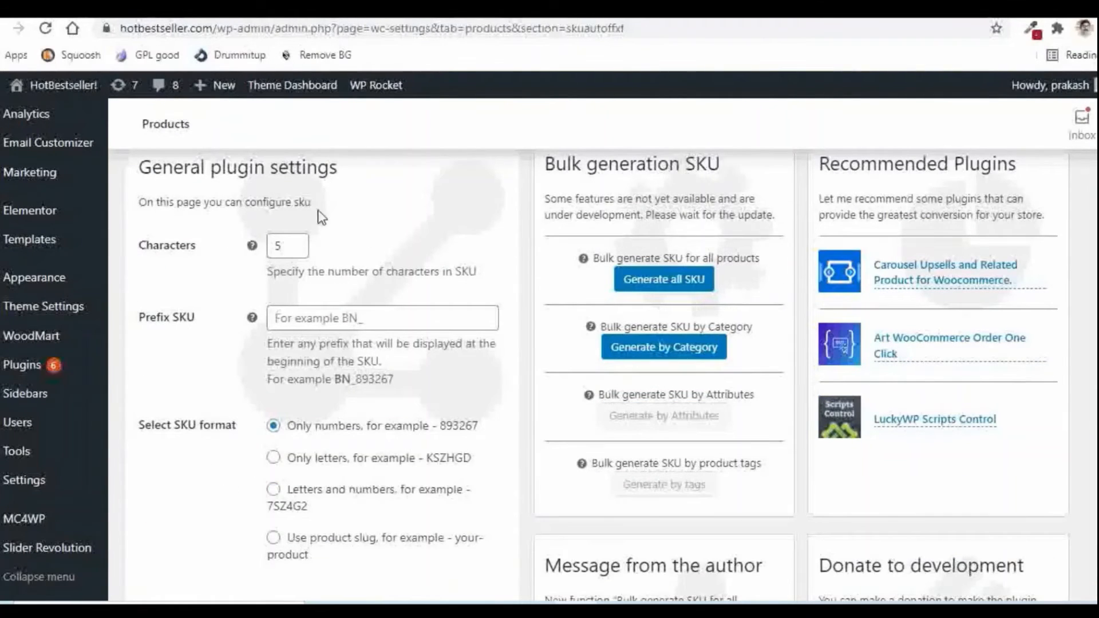
# Set the SKU prefix to HB in the Easy Auto SKU Generator settings and save the changes
pyautogui.scroll(1, 173, 293)
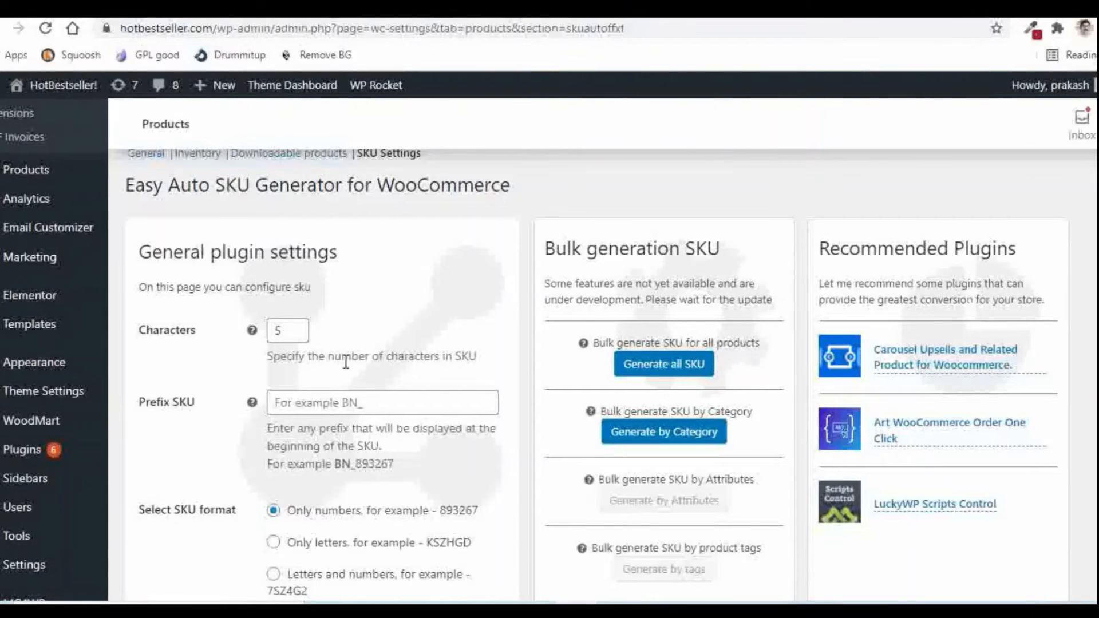
pyautogui.click(289, 331)
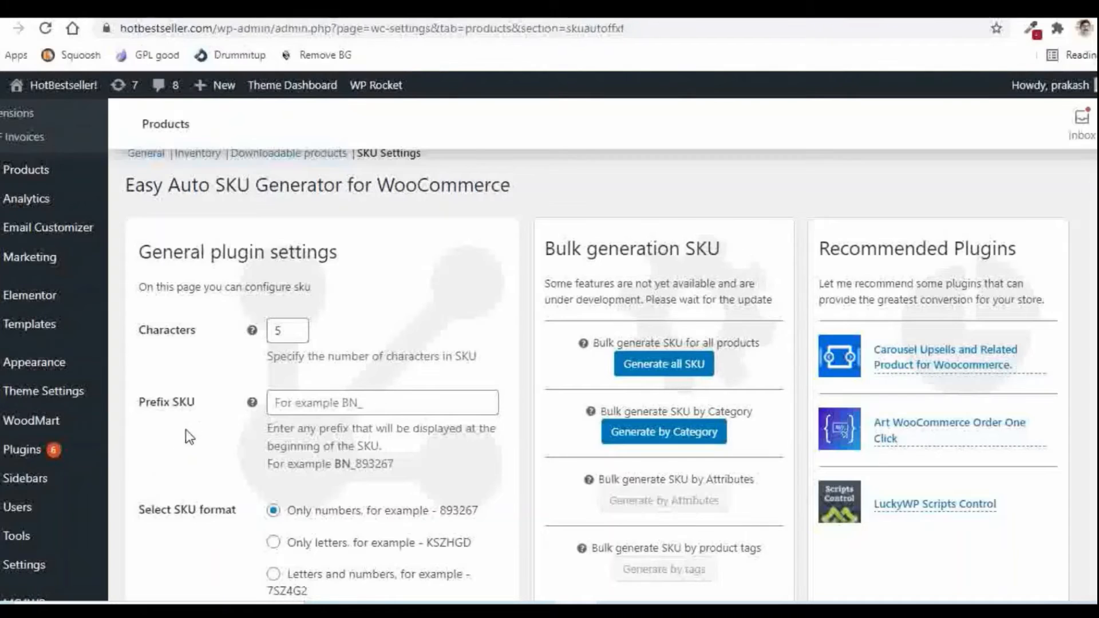
pyautogui.click(321, 402)
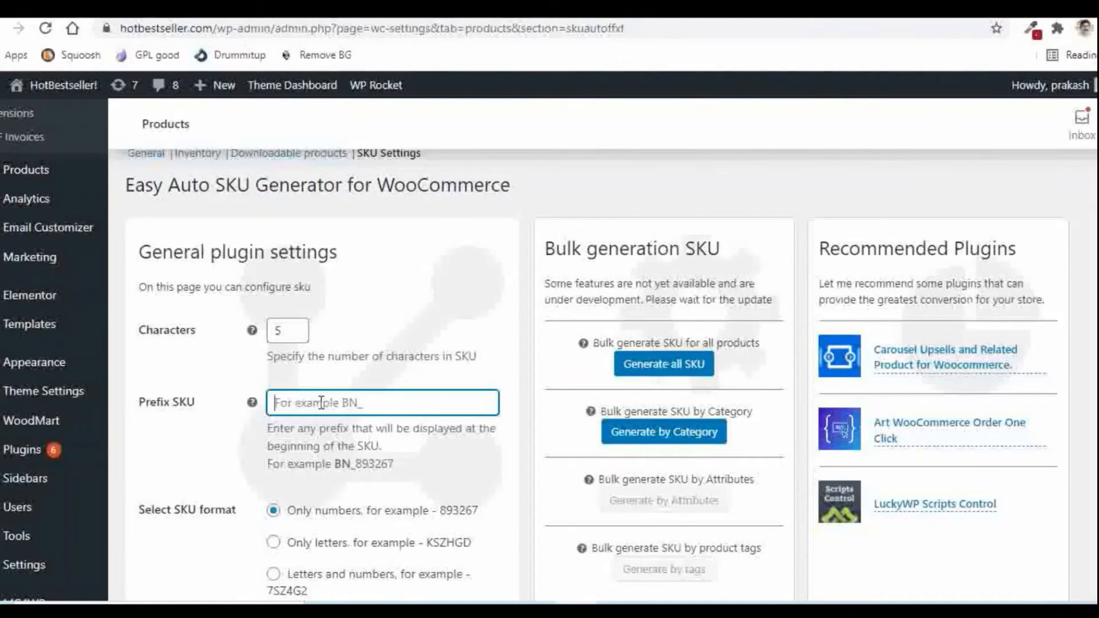
pyautogui.write('HB')
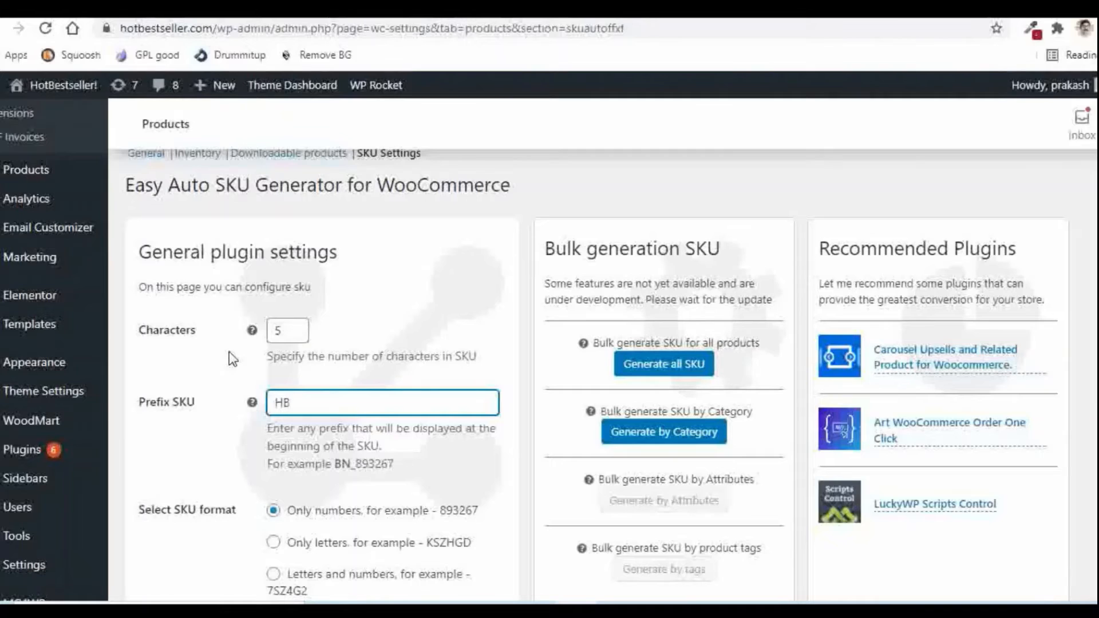
pyautogui.scroll(-1, 201, 453)
pyautogui.scroll(-1, 202, 456)
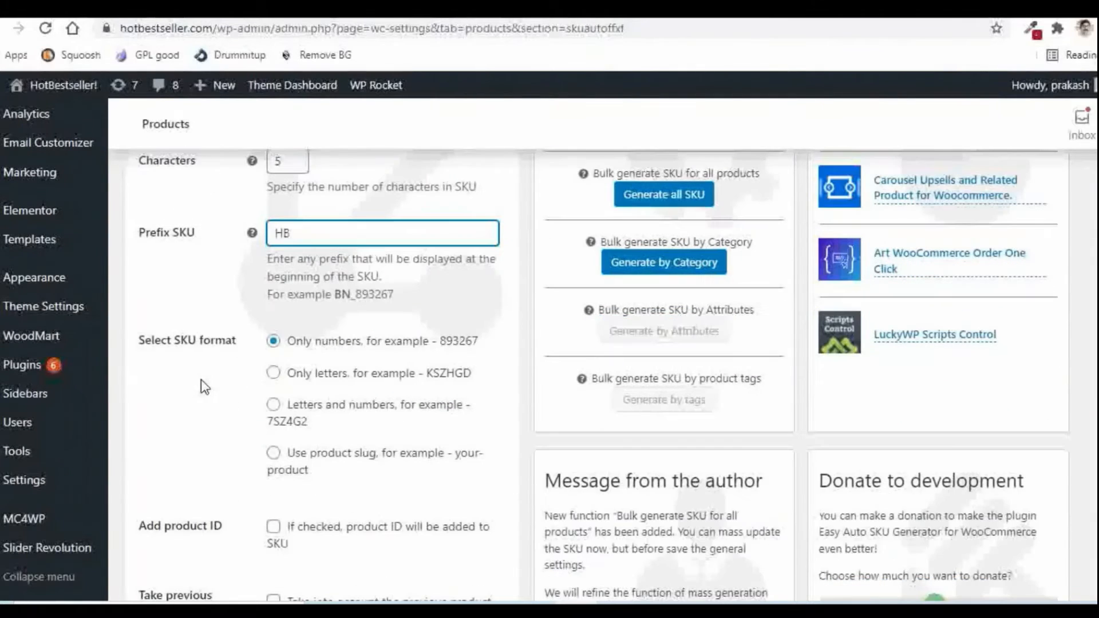
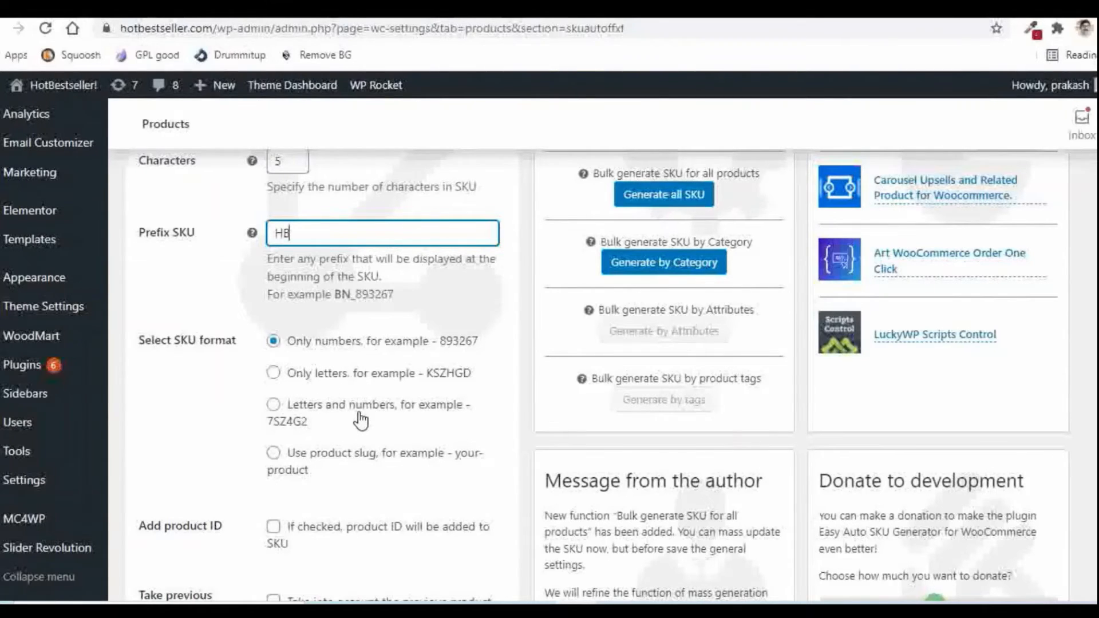
pyautogui.scroll(-3, 339, 424)
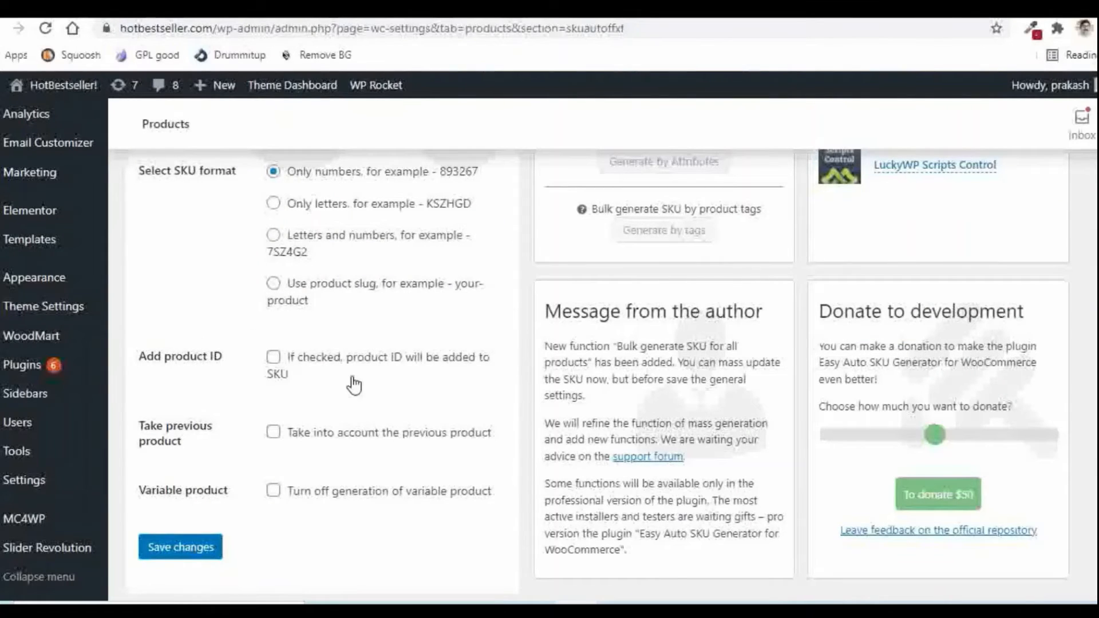
pyautogui.scroll(-1, 349, 378)
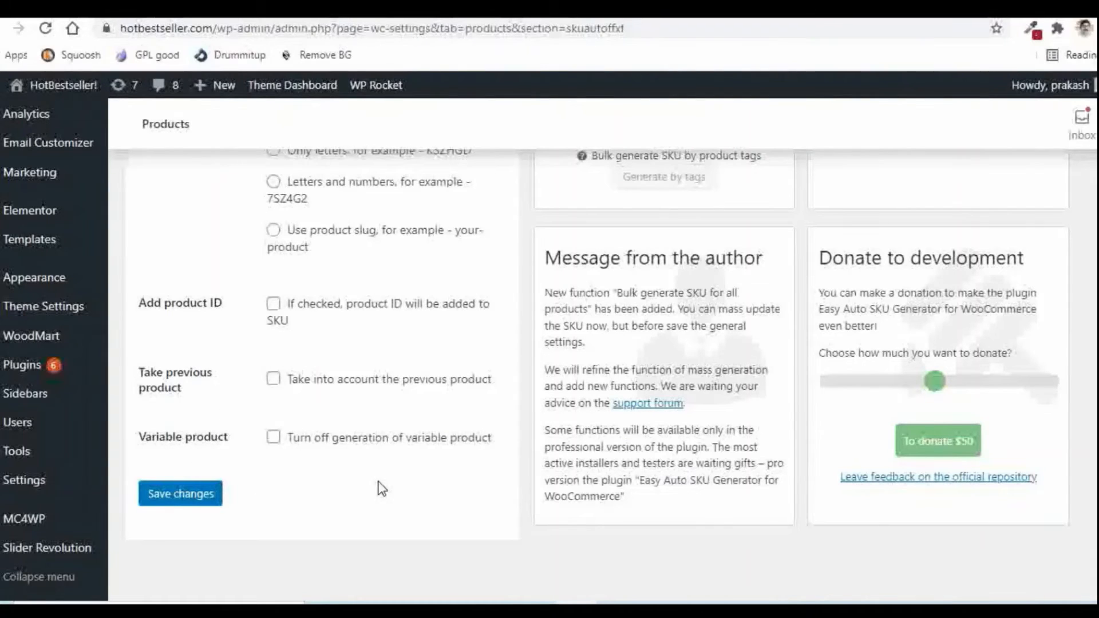
pyautogui.click(193, 499)
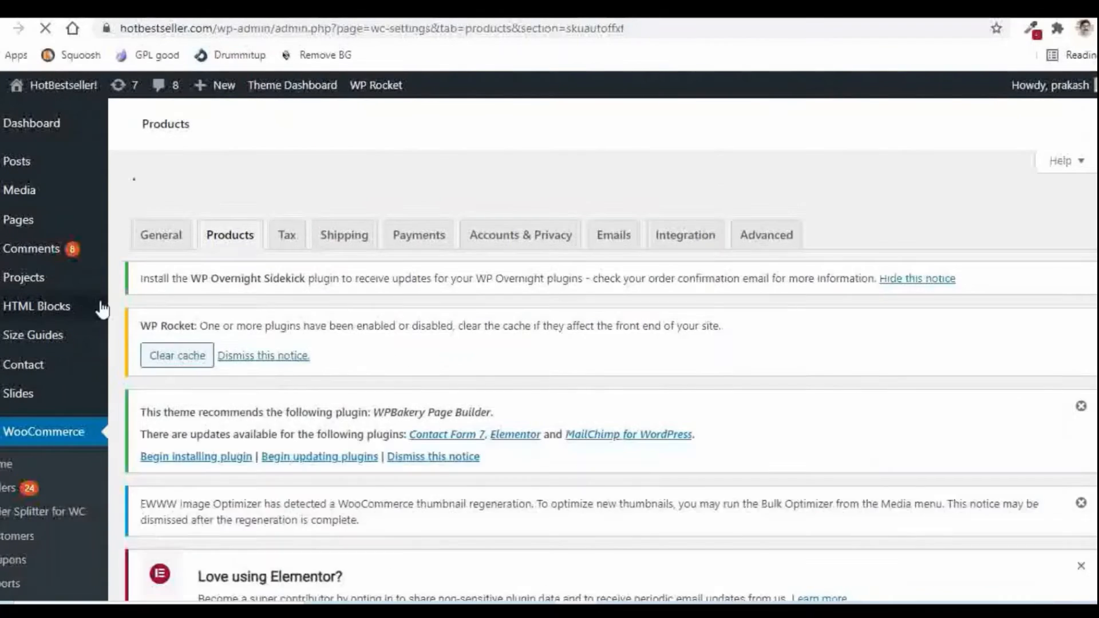
# Open the Traditional White Hat product from the full product list for editing
pyautogui.scroll(-1, 79, 310)
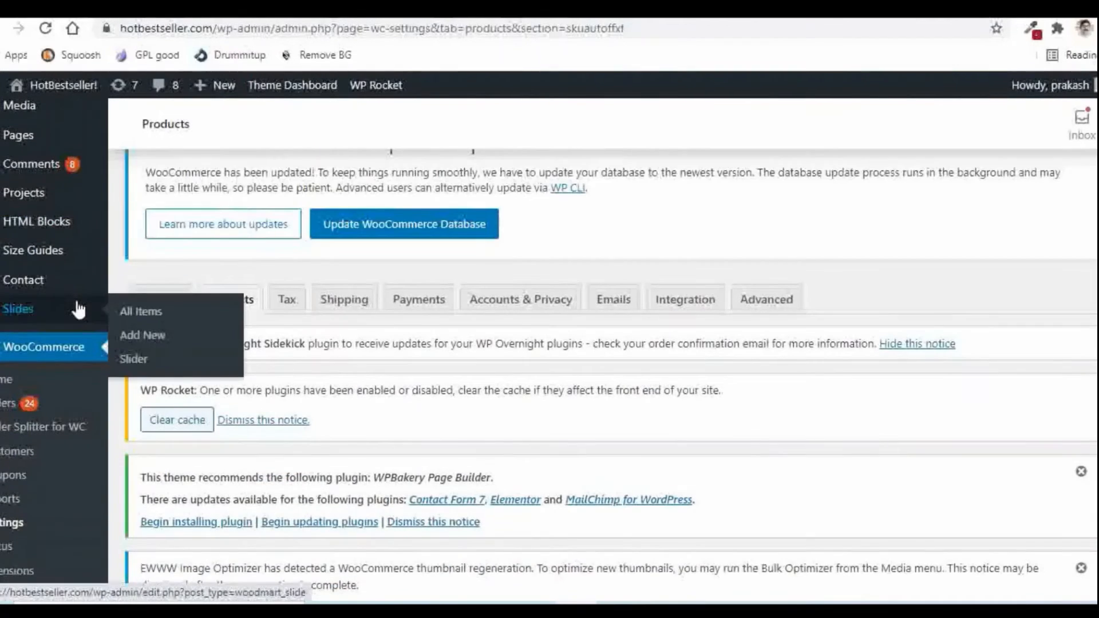
pyautogui.scroll(1, 79, 309)
pyautogui.scroll(-4, 79, 310)
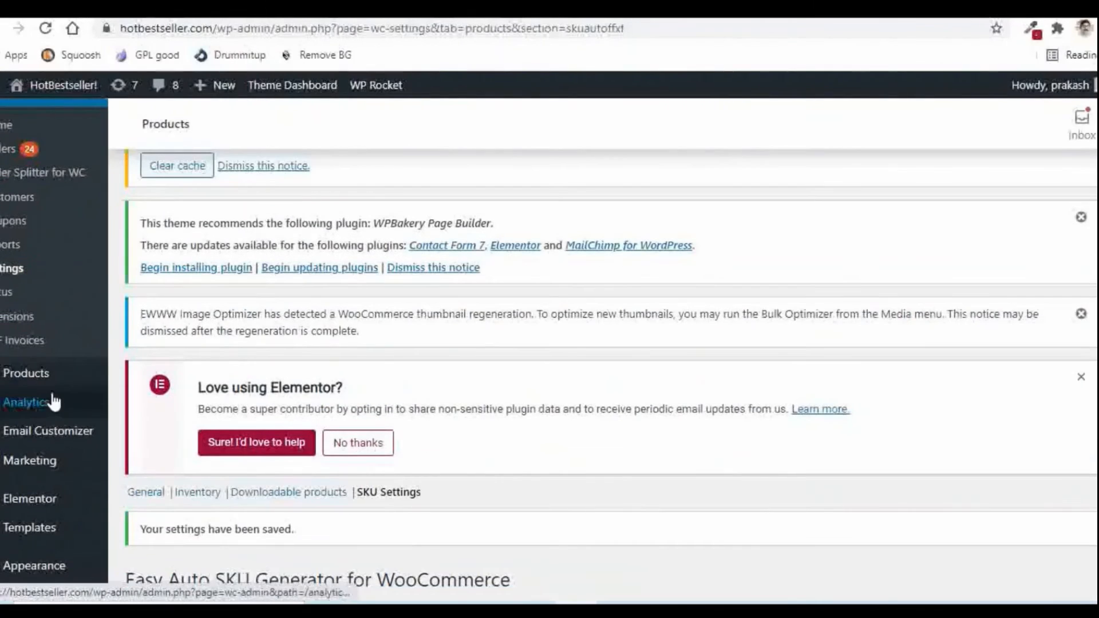
pyautogui.moveTo(35, 382)
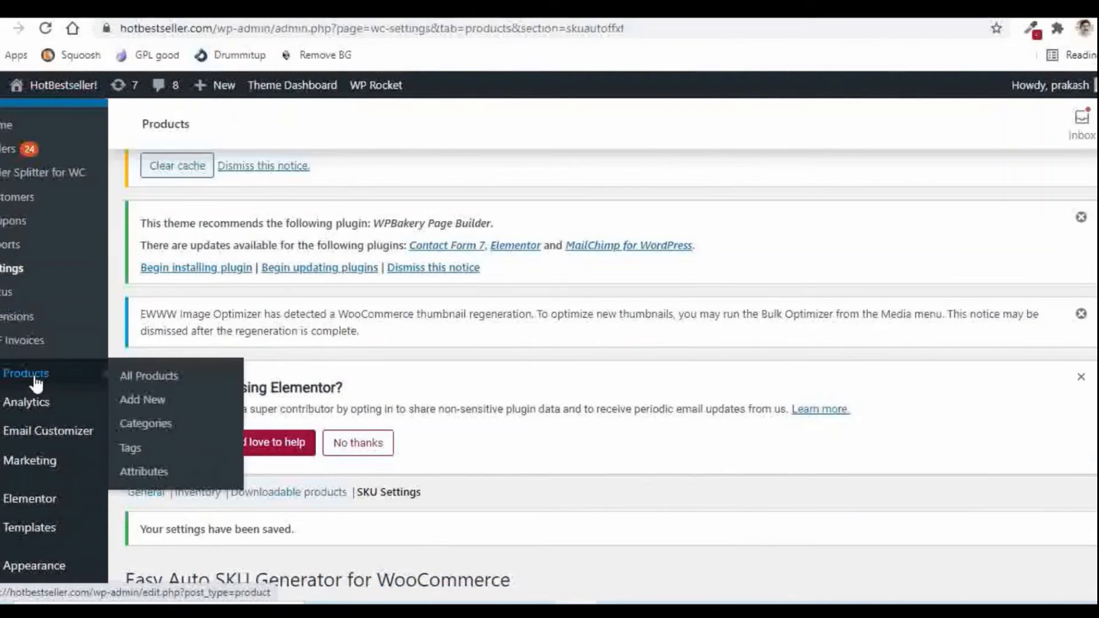
pyautogui.click(133, 375)
pyautogui.click(281, 312)
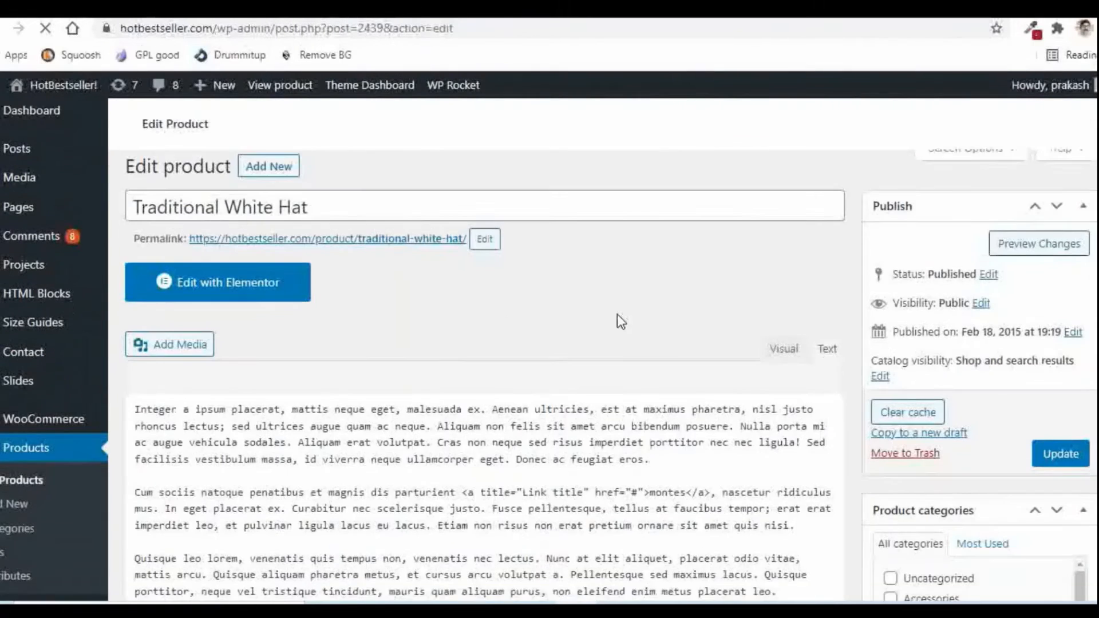
# Regenerate the product's SKU in its inventory data and update the product
pyautogui.scroll(-10, 617, 313)
pyautogui.click(175, 295)
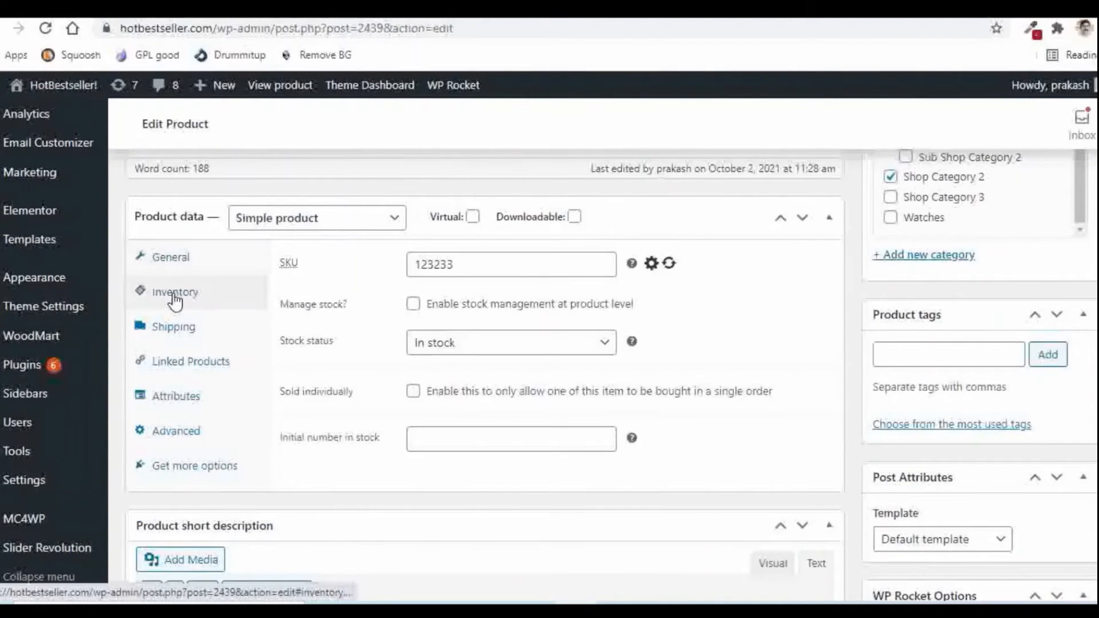
pyautogui.click(670, 265)
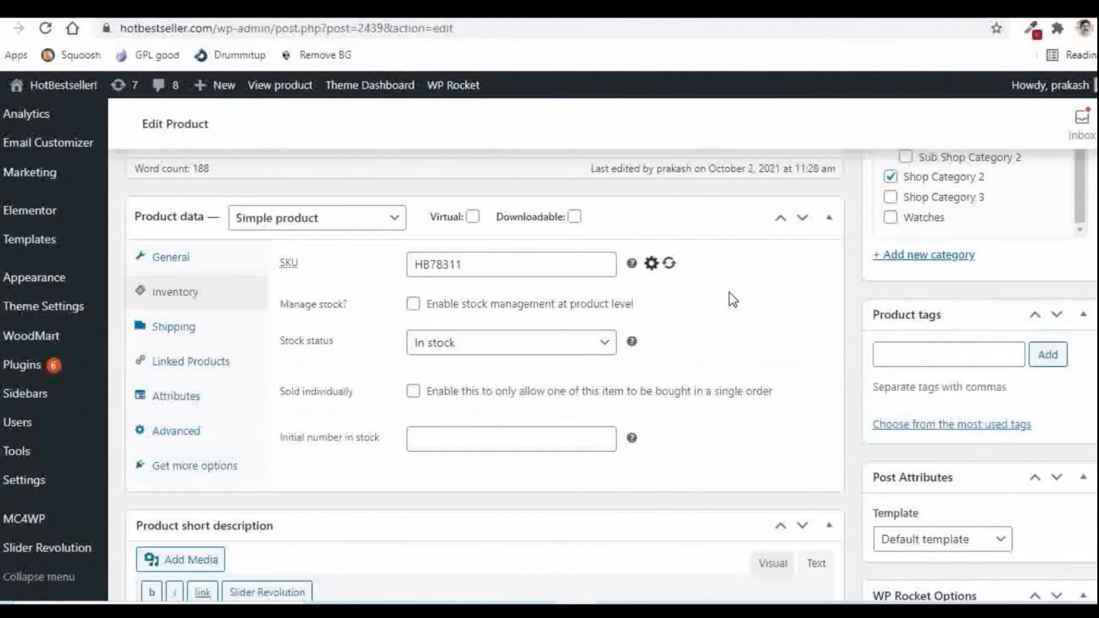
pyautogui.scroll(7, 733, 299)
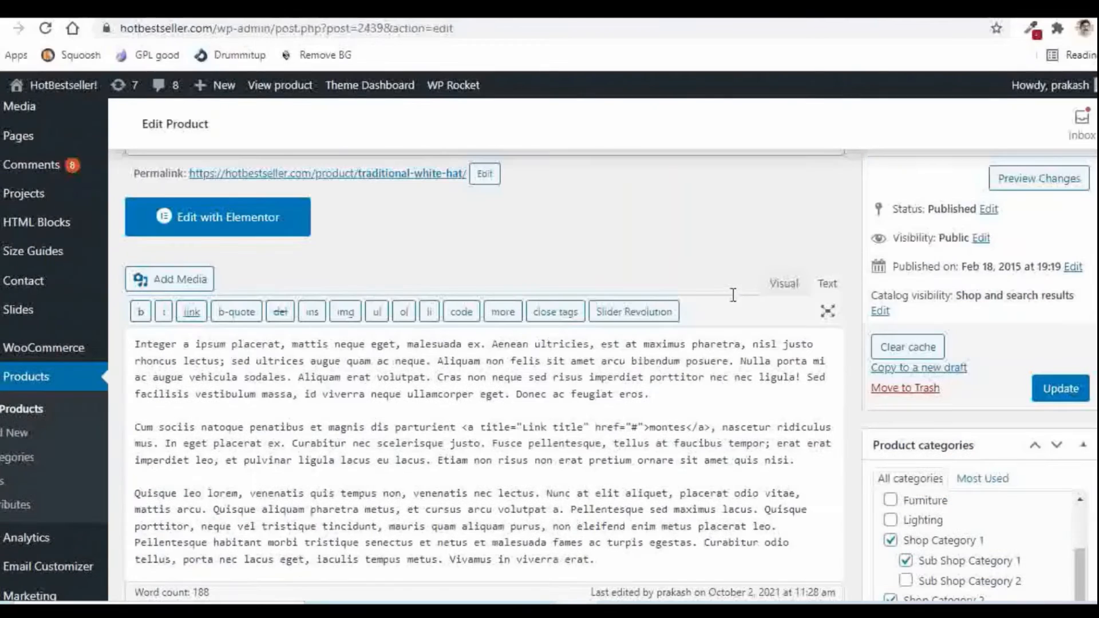
pyautogui.click(1050, 395)
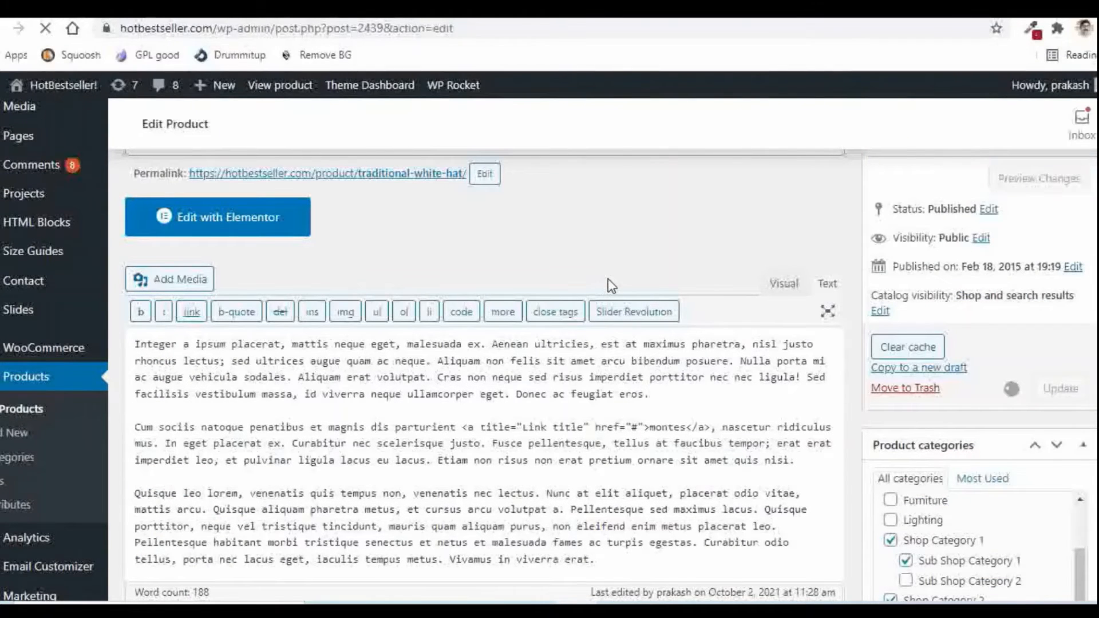
# Switch to the open PDF invoice, reload it and examine the SKU in the product line
pyautogui.click(195, 8)
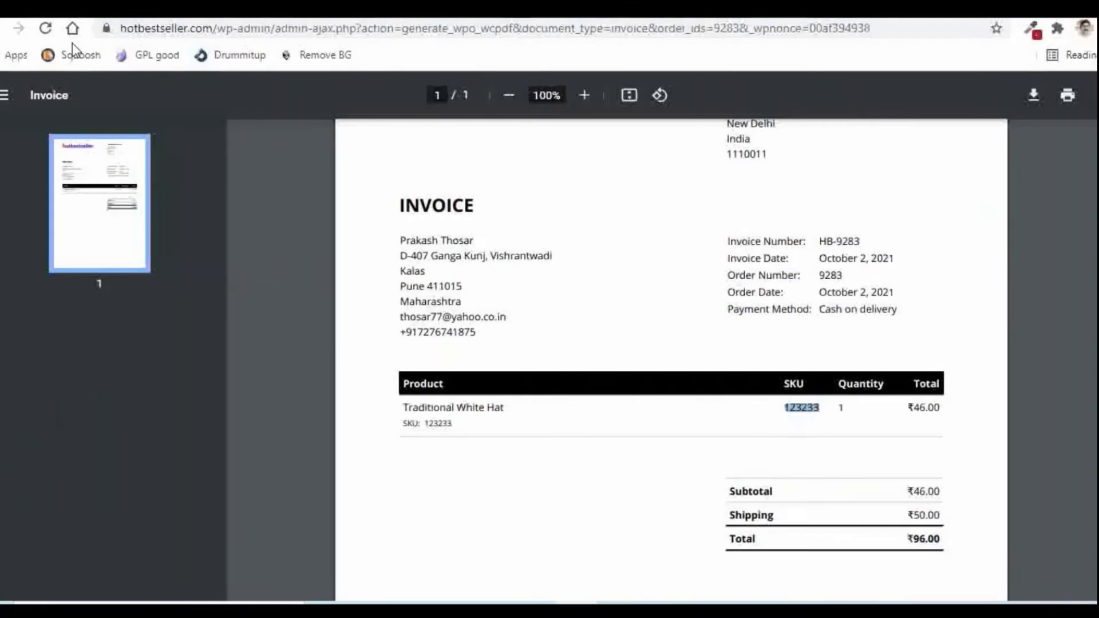
pyautogui.click(47, 29)
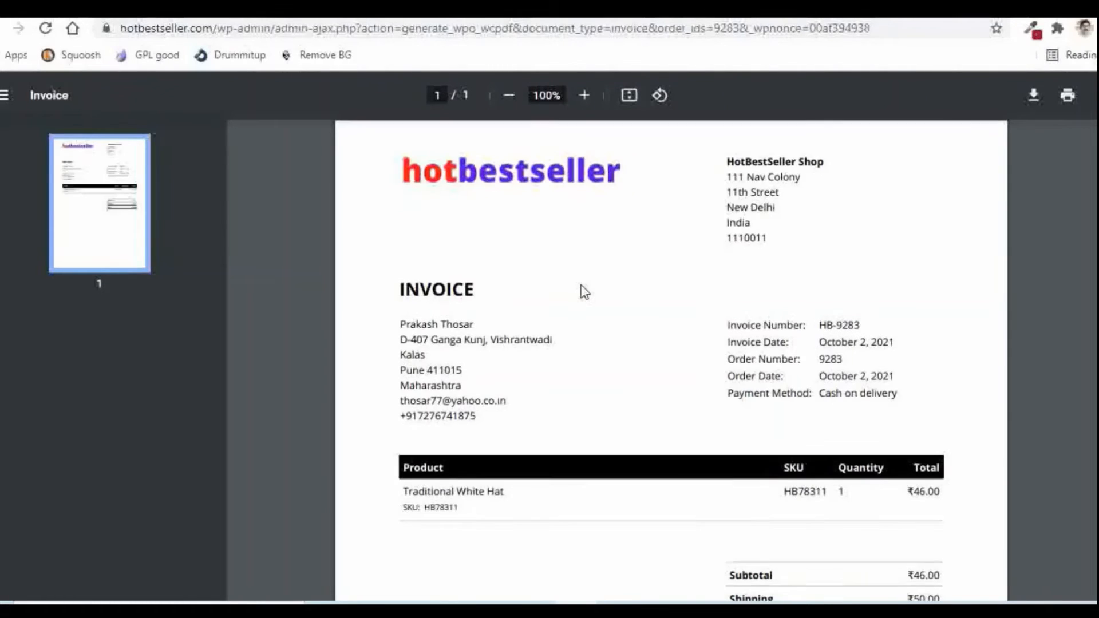
pyautogui.scroll(-2, 819, 432)
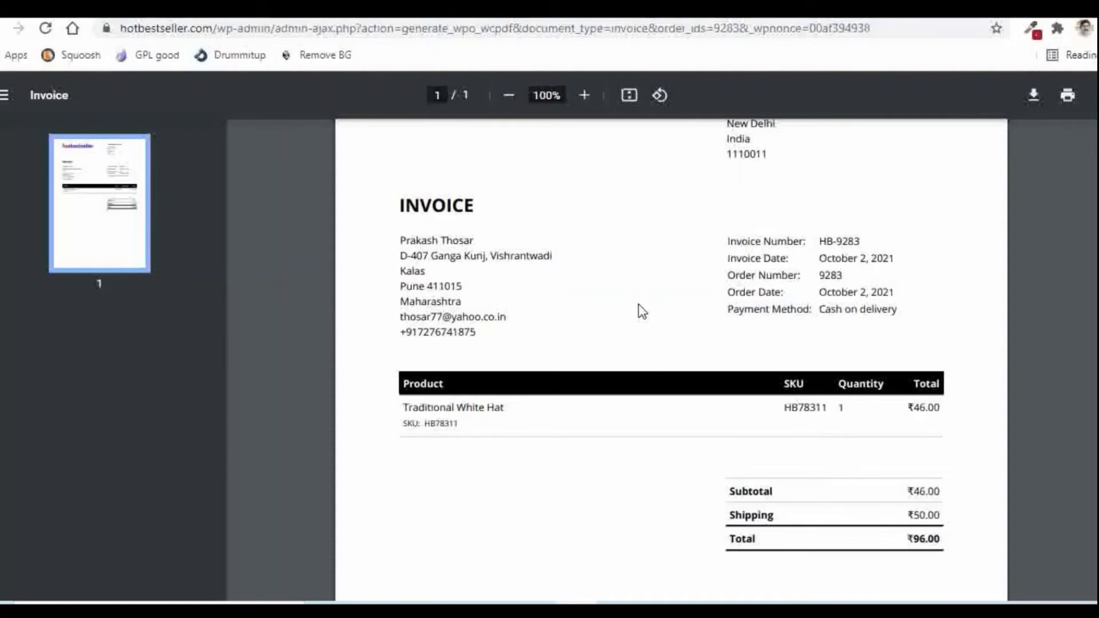
pyautogui.scroll(2, 643, 311)
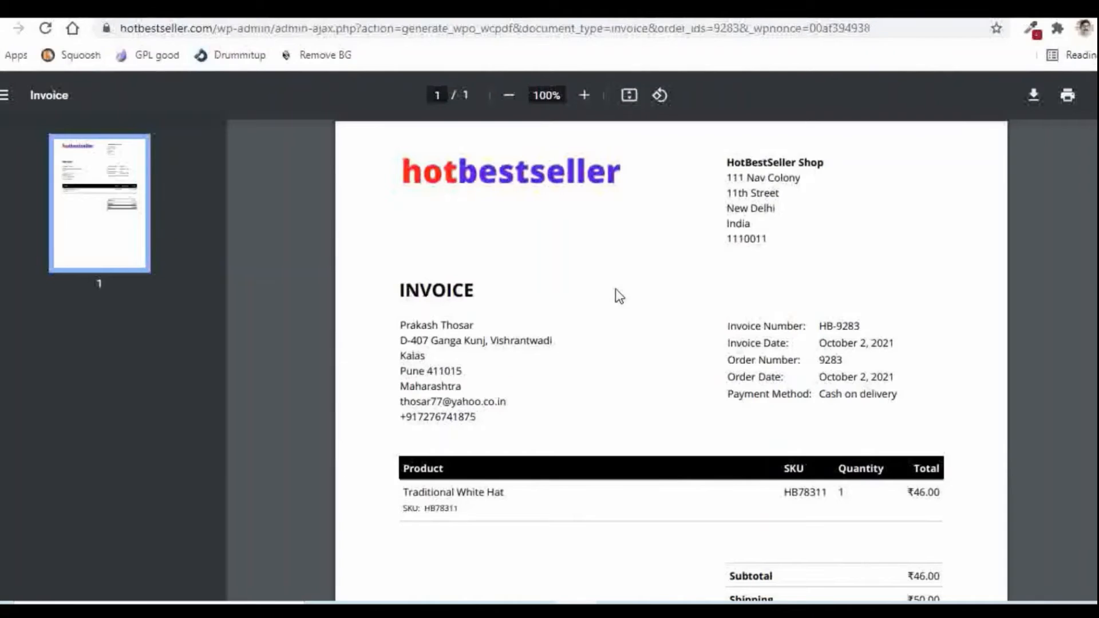
pyautogui.scroll(-5, 631, 281)
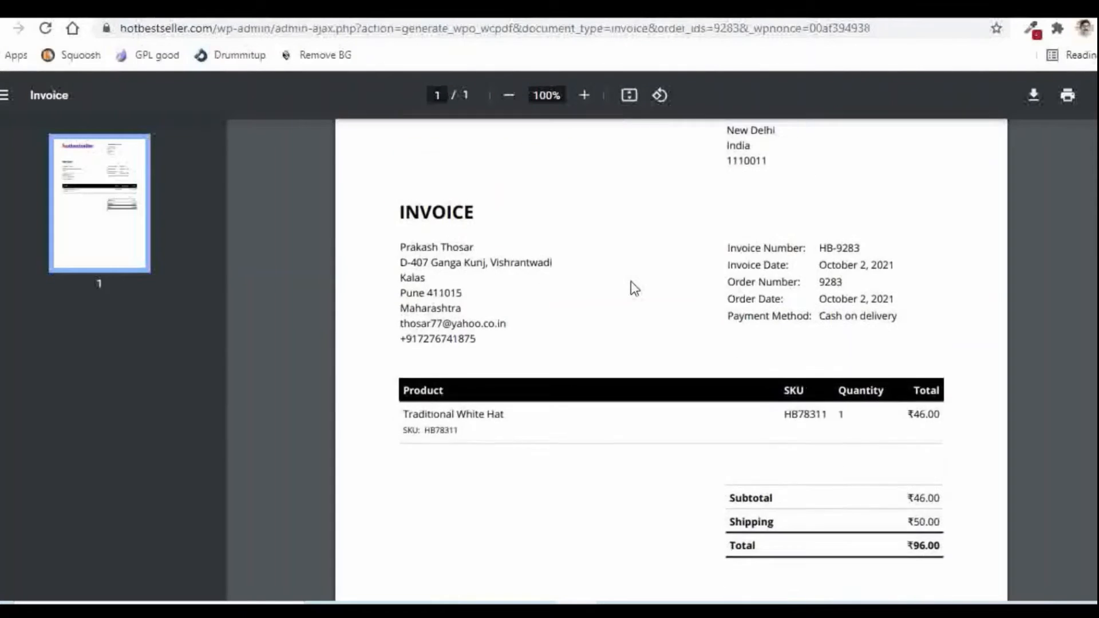
pyautogui.scroll(5, 631, 280)
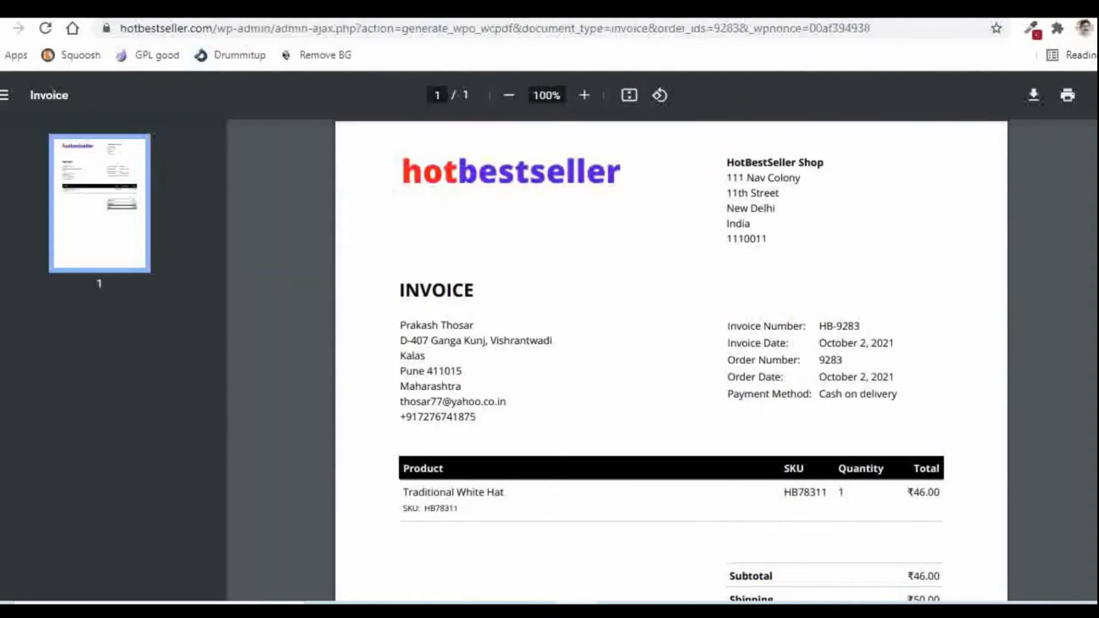
# Return to the store admin and open the general settings of the WooCommerce PDF invoices
pyautogui.click(103, 9)
pyautogui.scroll(-3, 564, 313)
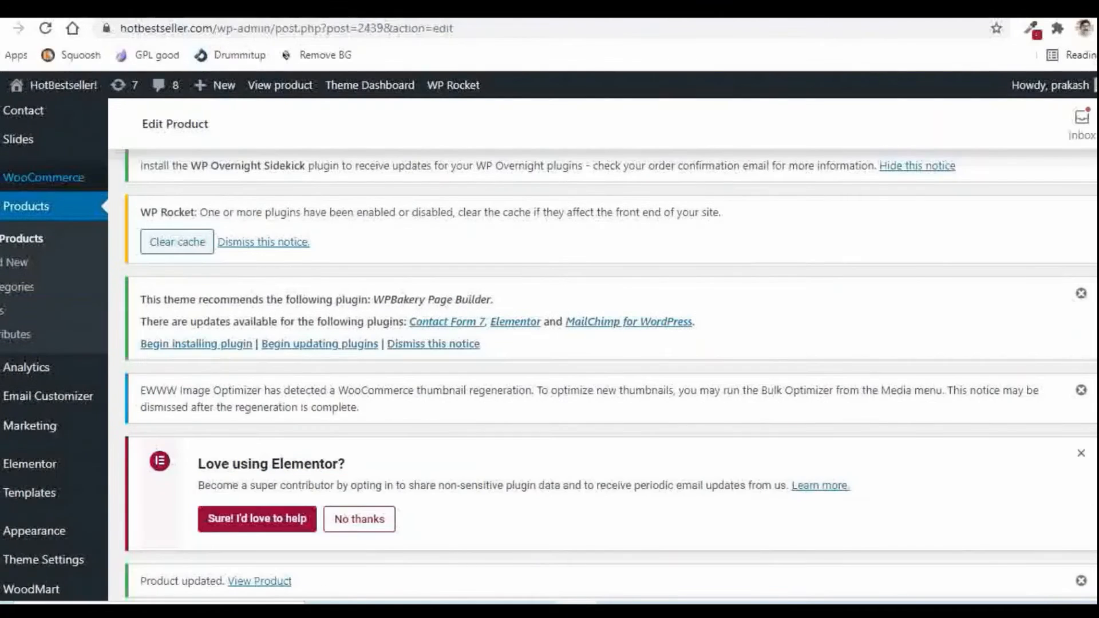
pyautogui.moveTo(21, 183)
pyautogui.click(155, 395)
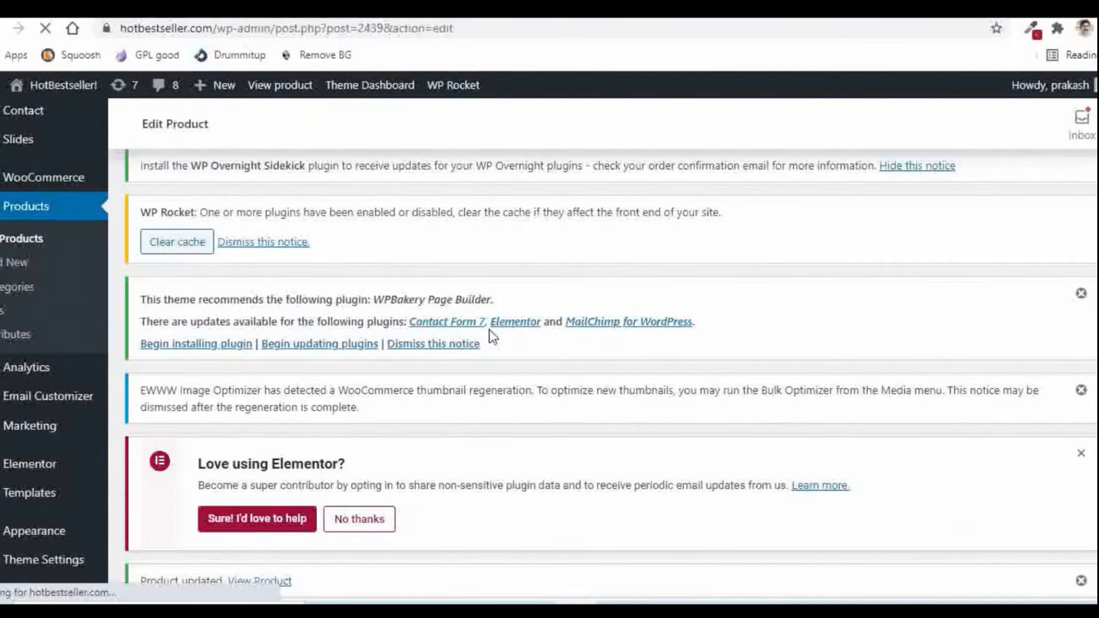
pyautogui.scroll(-10, 602, 337)
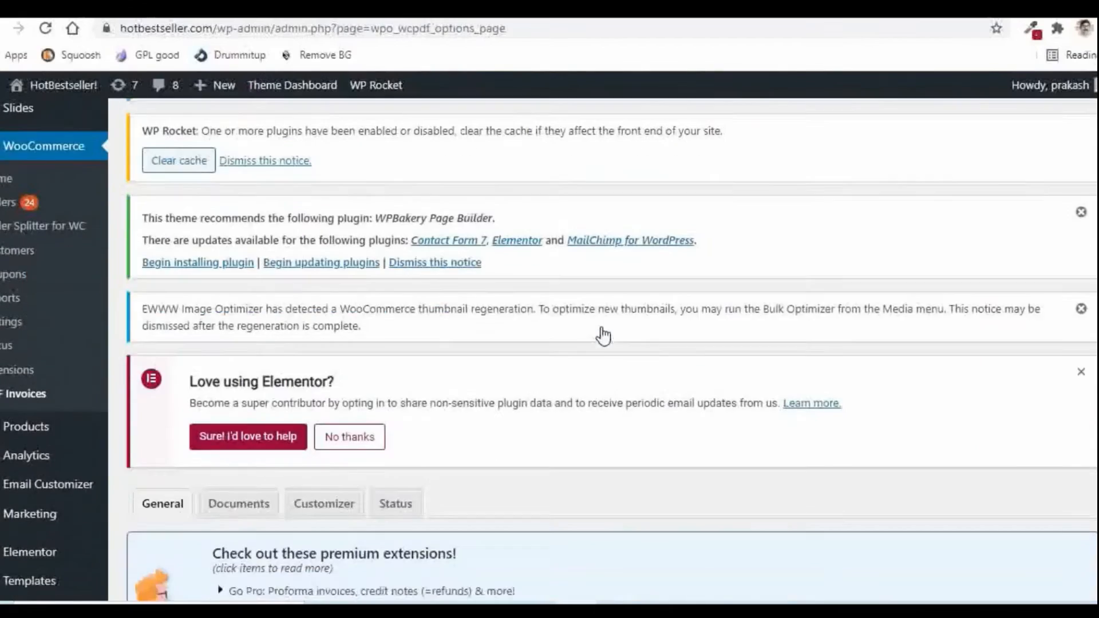
# Enter the shop's GSTIN in the invoice footer for terms, conditions and policies, and save the settings
pyautogui.scroll(-20, 630, 376)
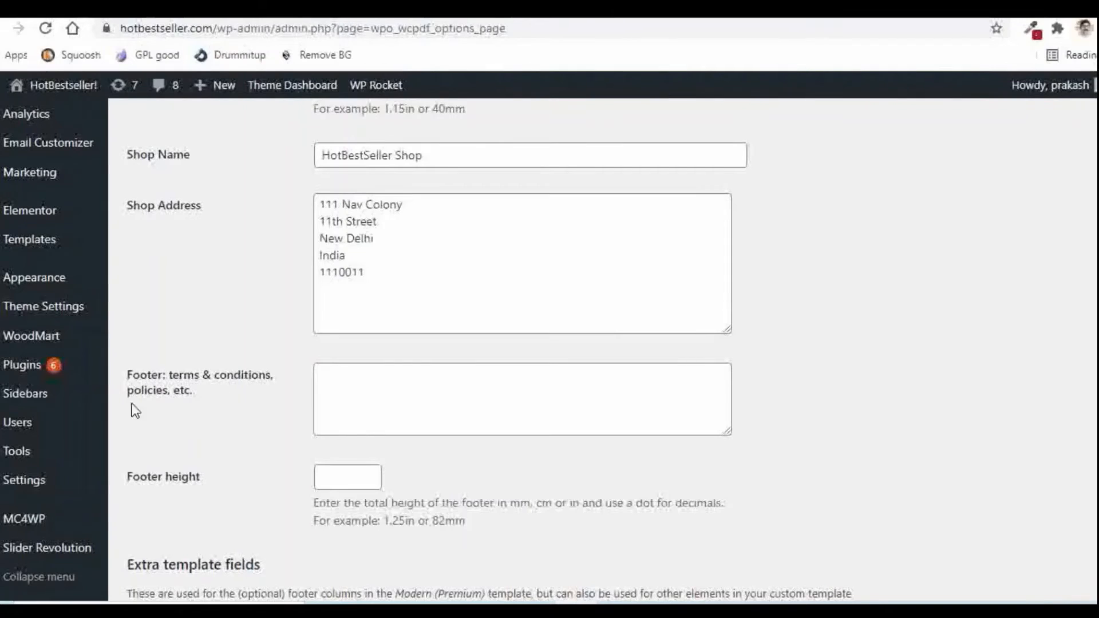
pyautogui.click(378, 379)
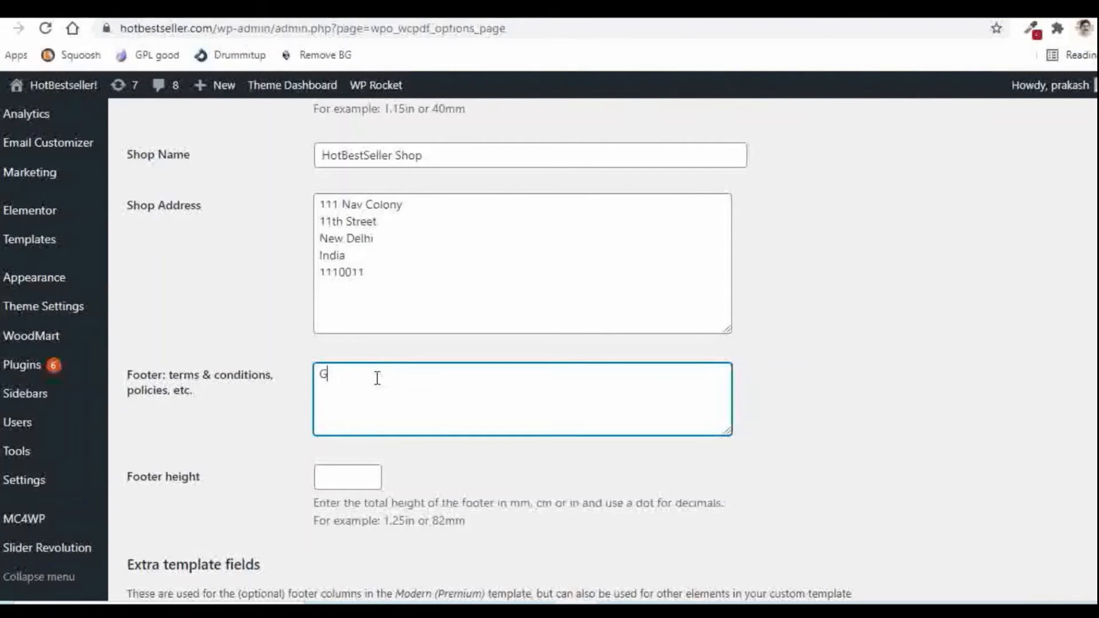
pyautogui.write('GSTIN1234')
pyautogui.scroll(4, 434, 363)
pyautogui.scroll(3, 457, 356)
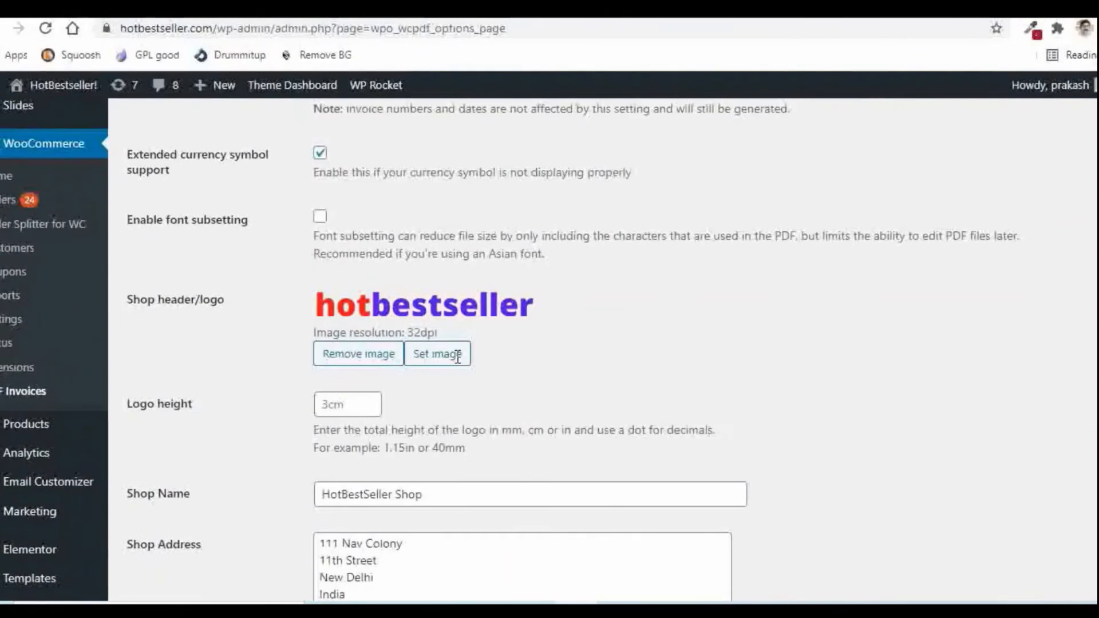
pyautogui.scroll(-12, 531, 363)
pyautogui.scroll(-6, 533, 361)
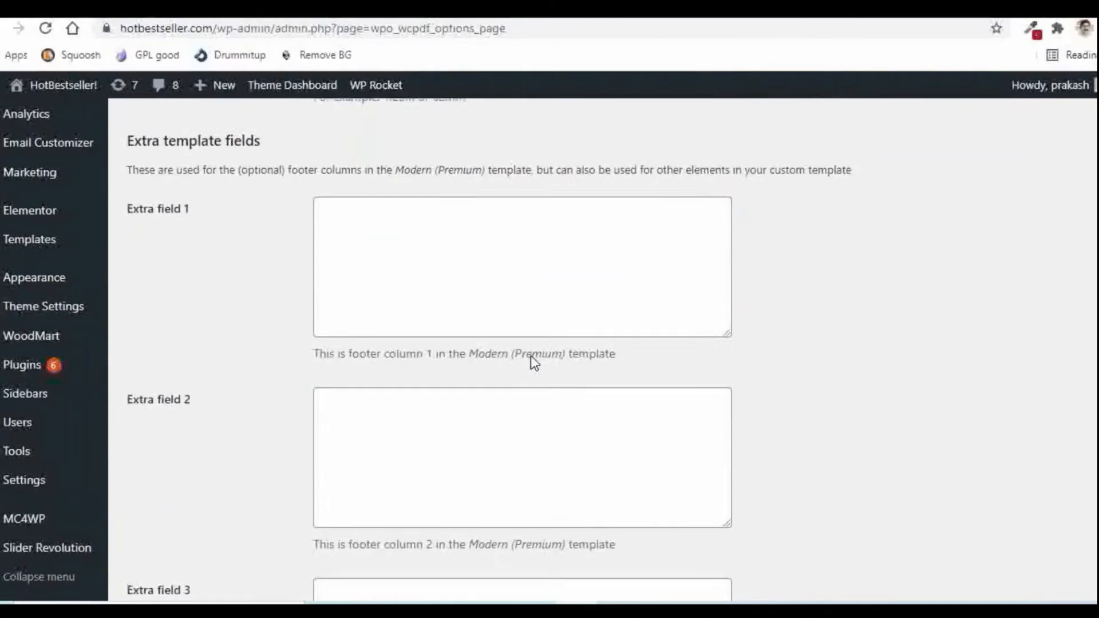
pyautogui.scroll(11, 480, 356)
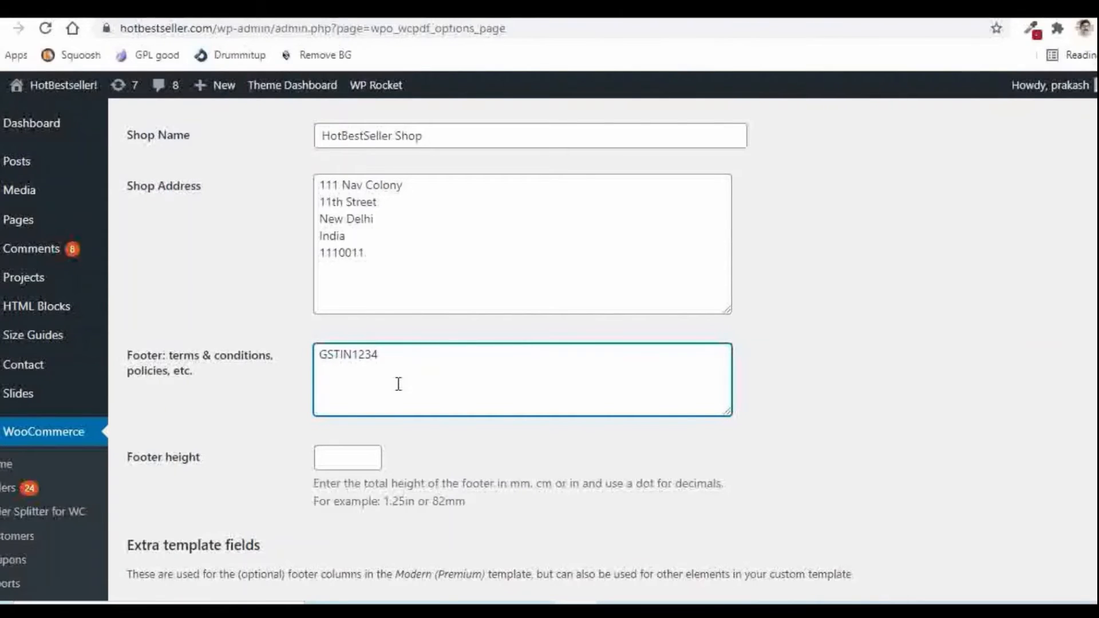
pyautogui.click(362, 437)
pyautogui.scroll(-1, 513, 353)
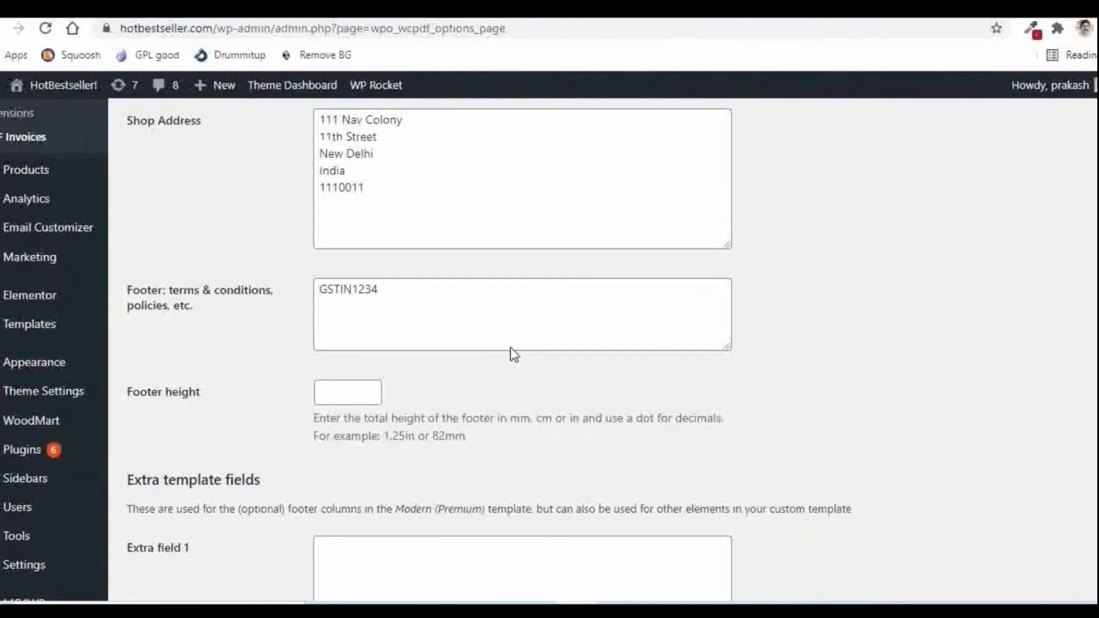
pyautogui.scroll(-10, 512, 347)
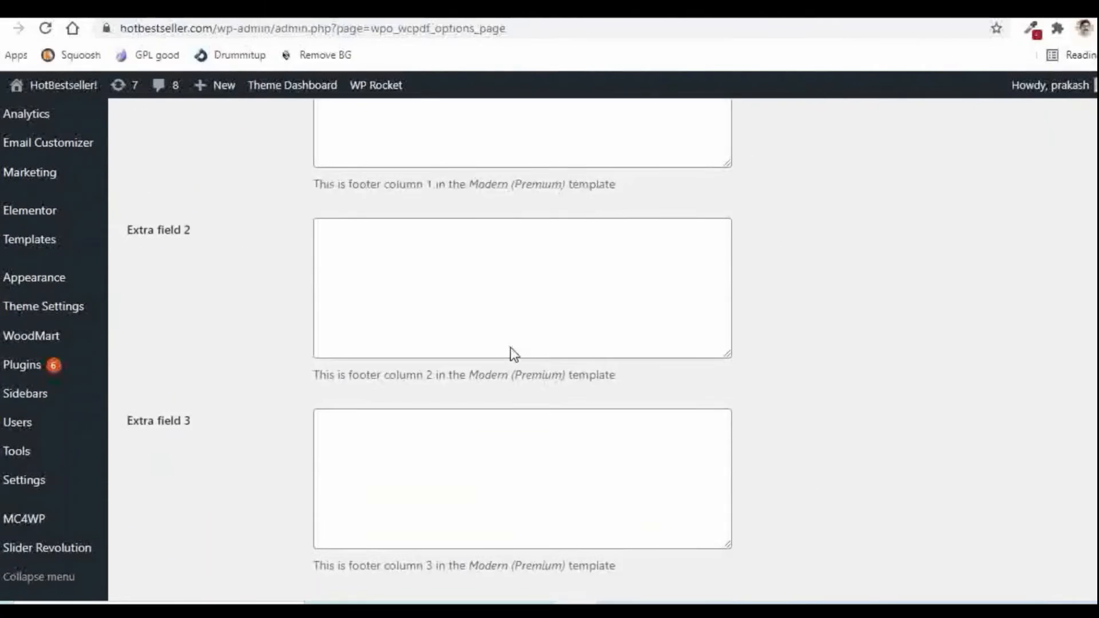
pyautogui.click(166, 530)
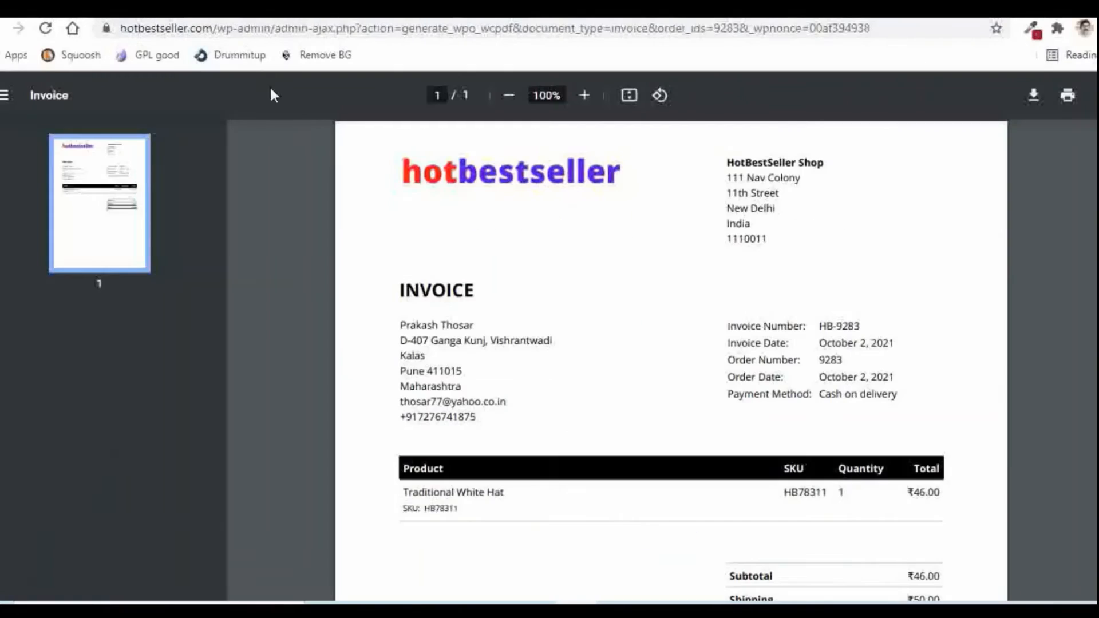
# Reload the PDF invoice and examine its footer text, product line and totals for the GSTIN and tax details
pyautogui.click(45, 28)
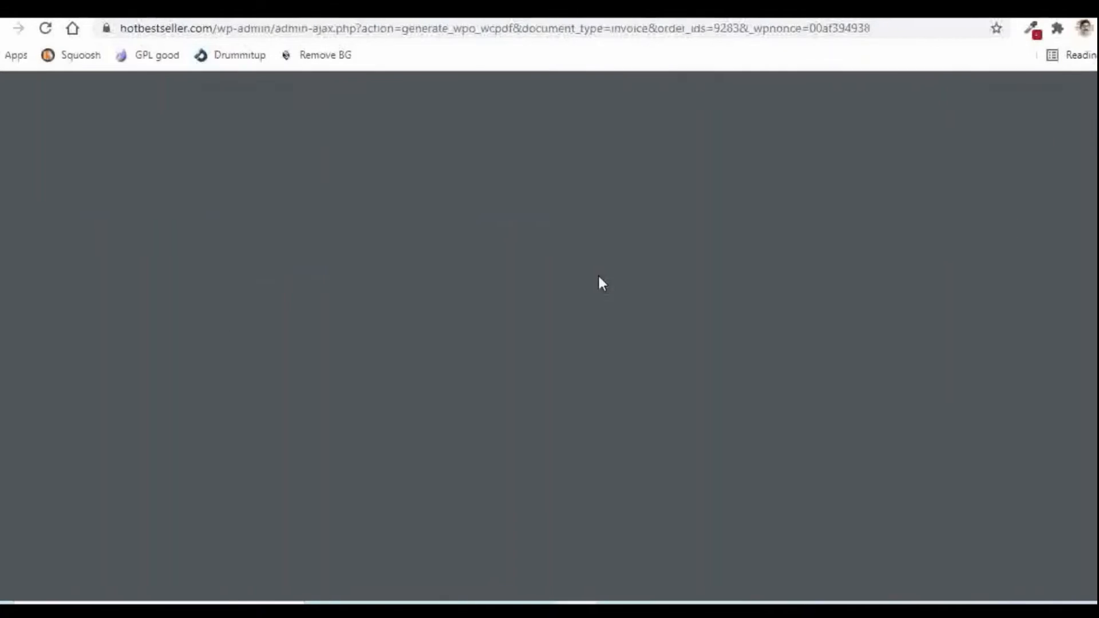
pyautogui.scroll(-6, 598, 282)
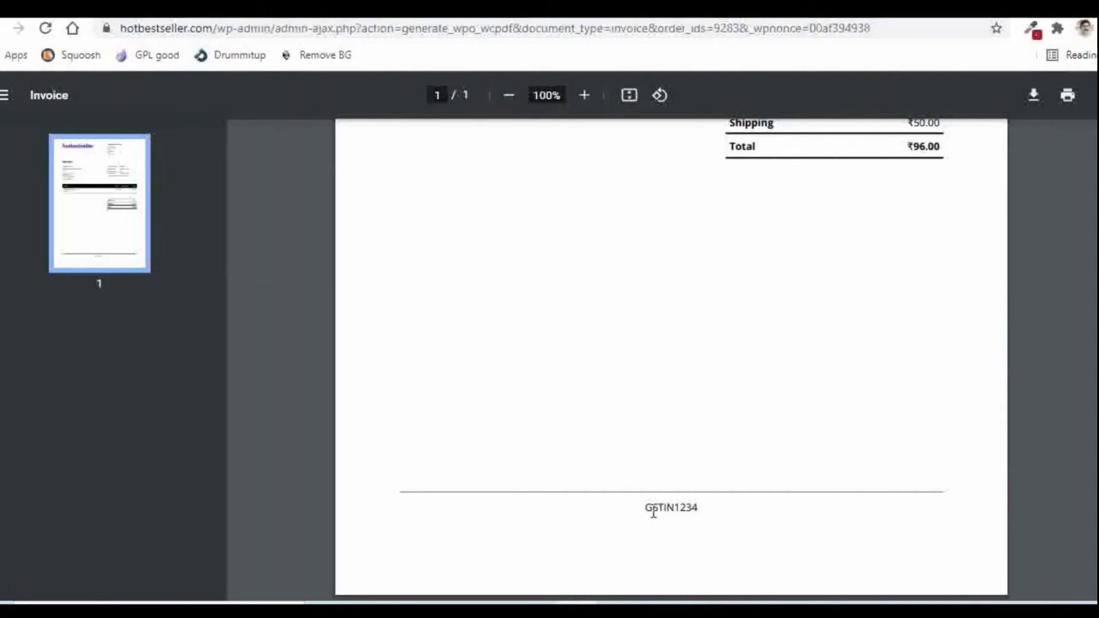
pyautogui.moveTo(645, 509); pyautogui.dragTo(699, 509)
pyautogui.scroll(2, 768, 513)
pyautogui.scroll(-2, 651, 532)
pyautogui.scroll(8, 630, 448)
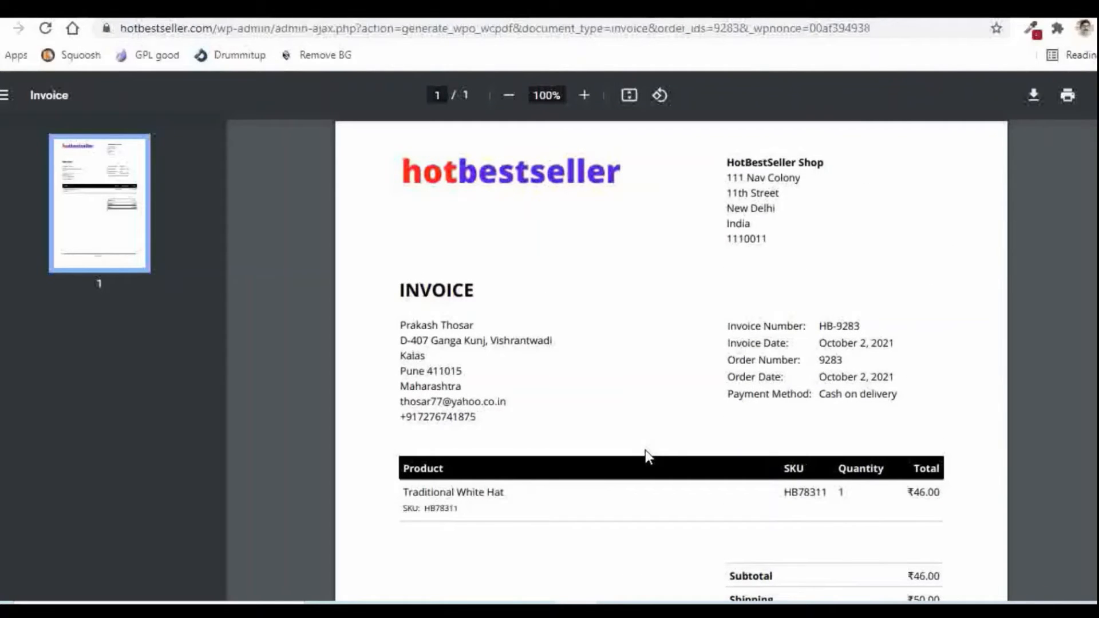
pyautogui.scroll(-8, 644, 450)
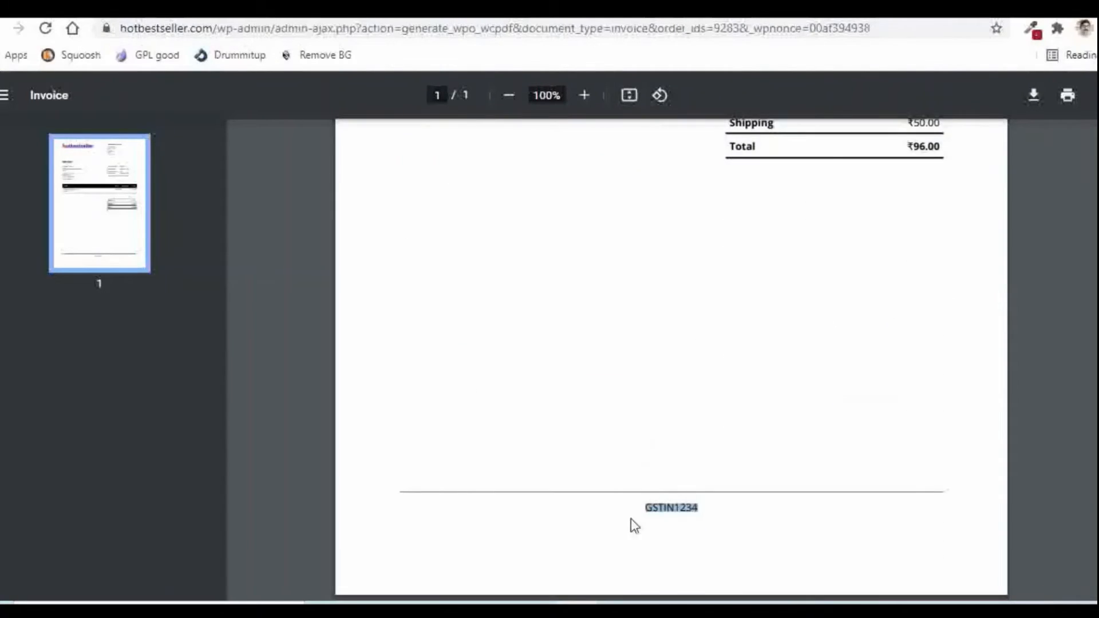
pyautogui.scroll(5, 703, 502)
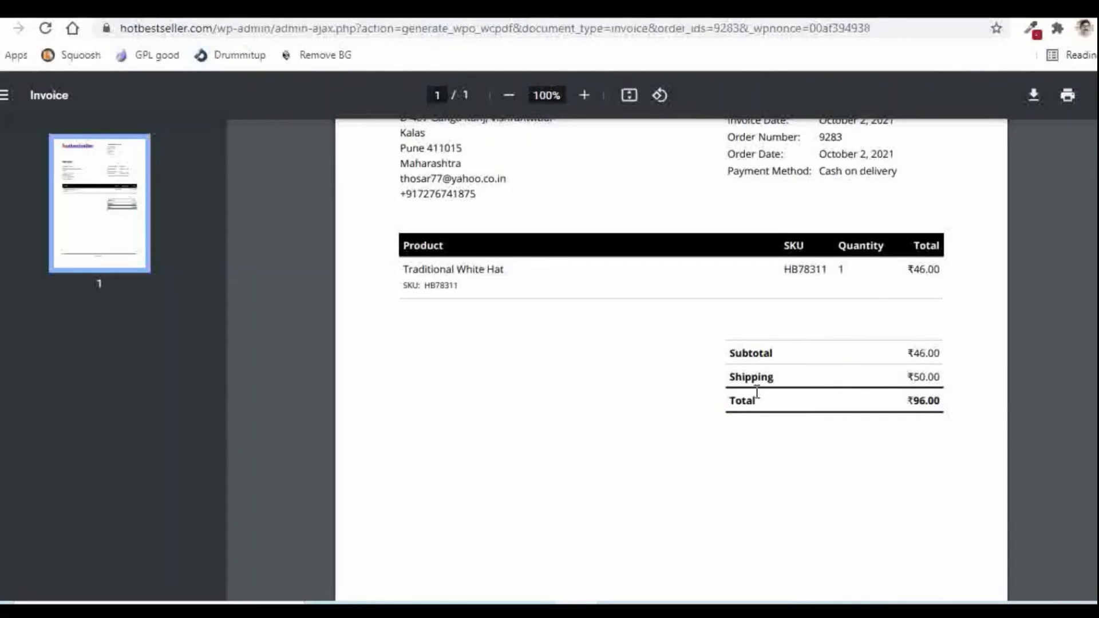
pyautogui.scroll(2, 870, 383)
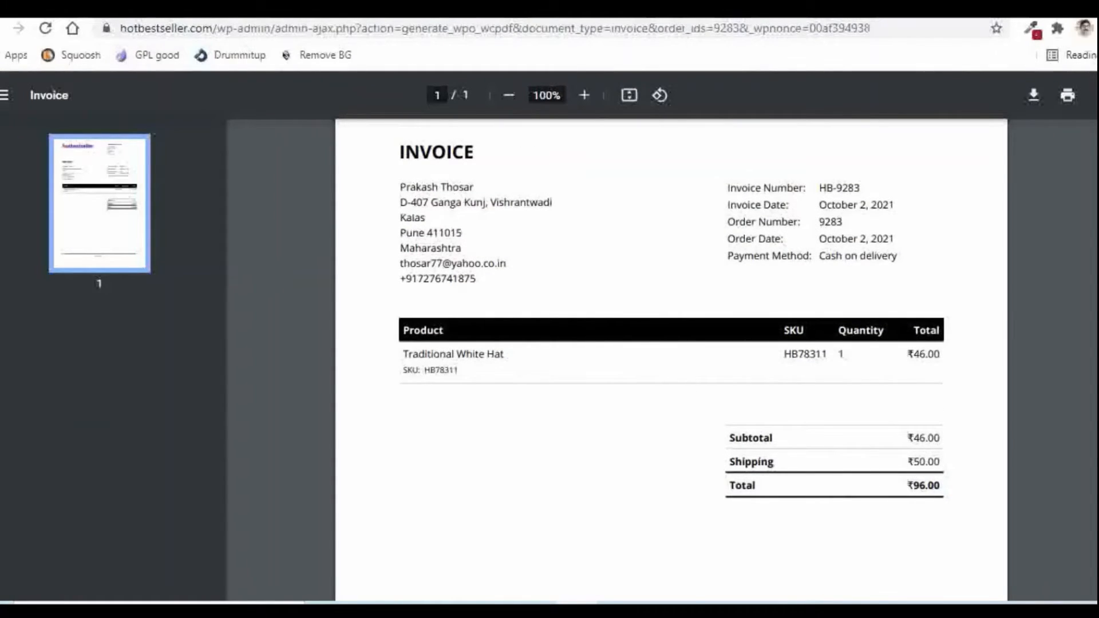
# Return to the store admin, open the general WooCommerce settings and check the option that enables tax rates and calculations
pyautogui.click(51, 7)
pyautogui.scroll(-3, 86, 316)
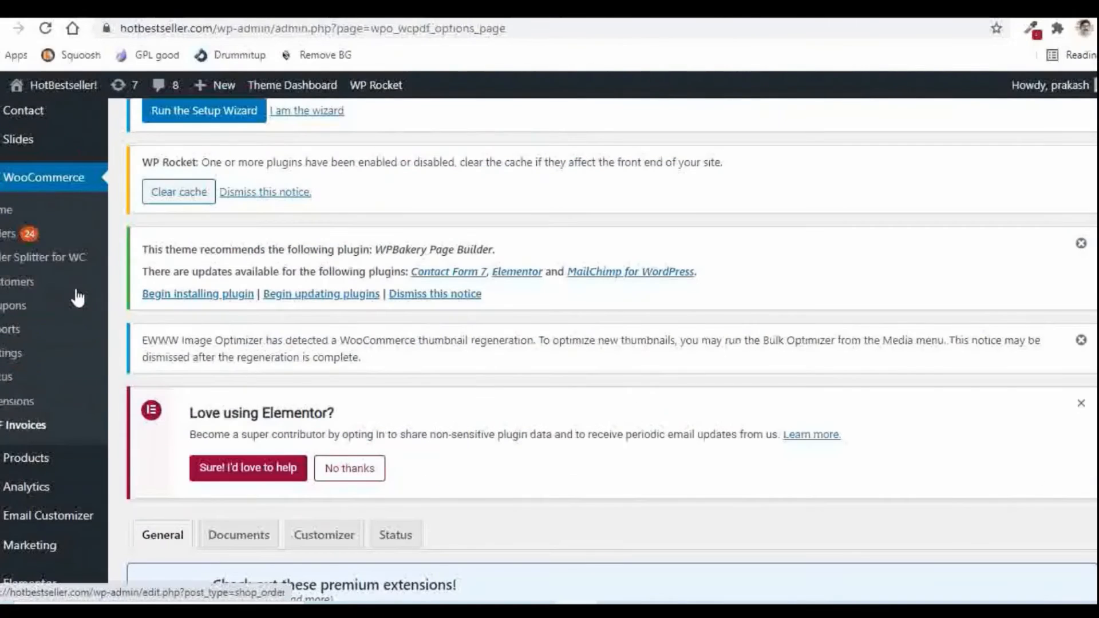
pyautogui.click(9, 355)
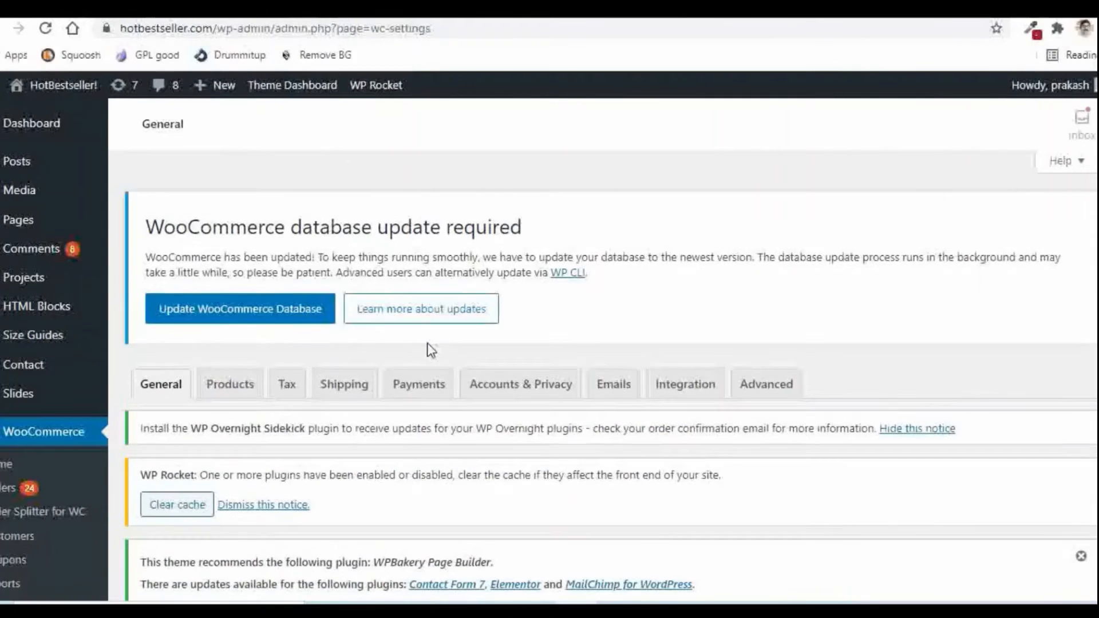
pyautogui.scroll(-15, 427, 343)
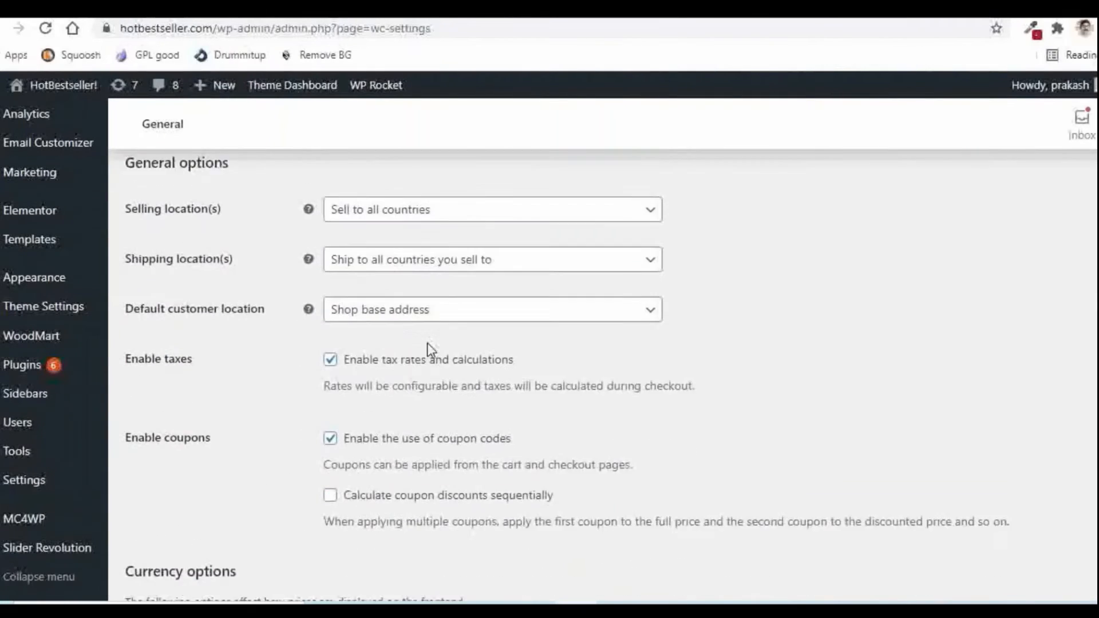
pyautogui.scroll(-1, 427, 342)
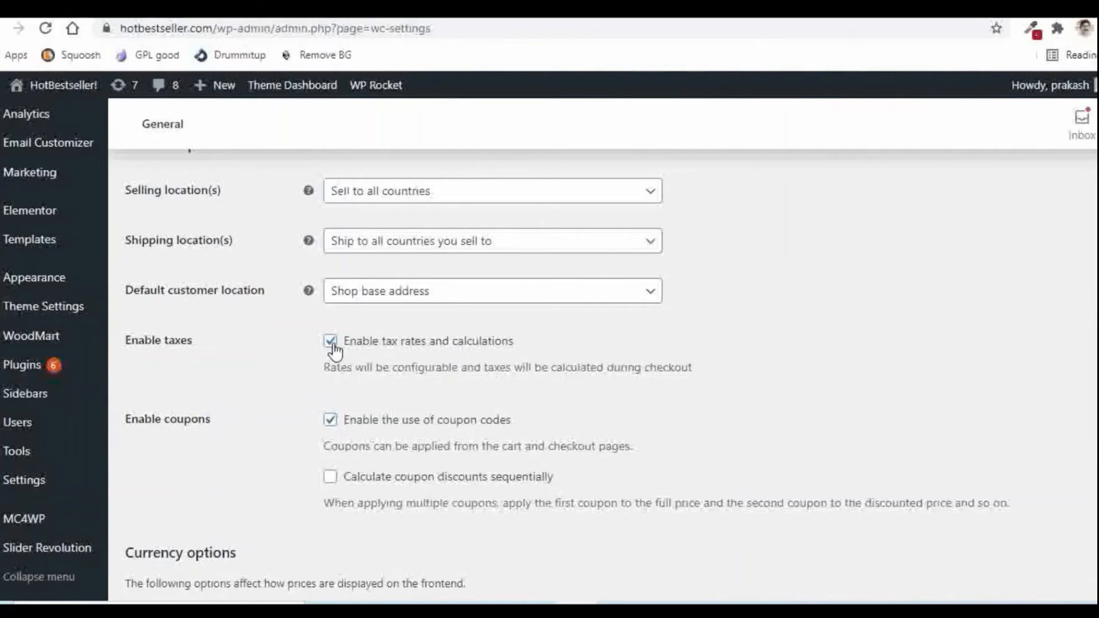
pyautogui.scroll(3, 277, 346)
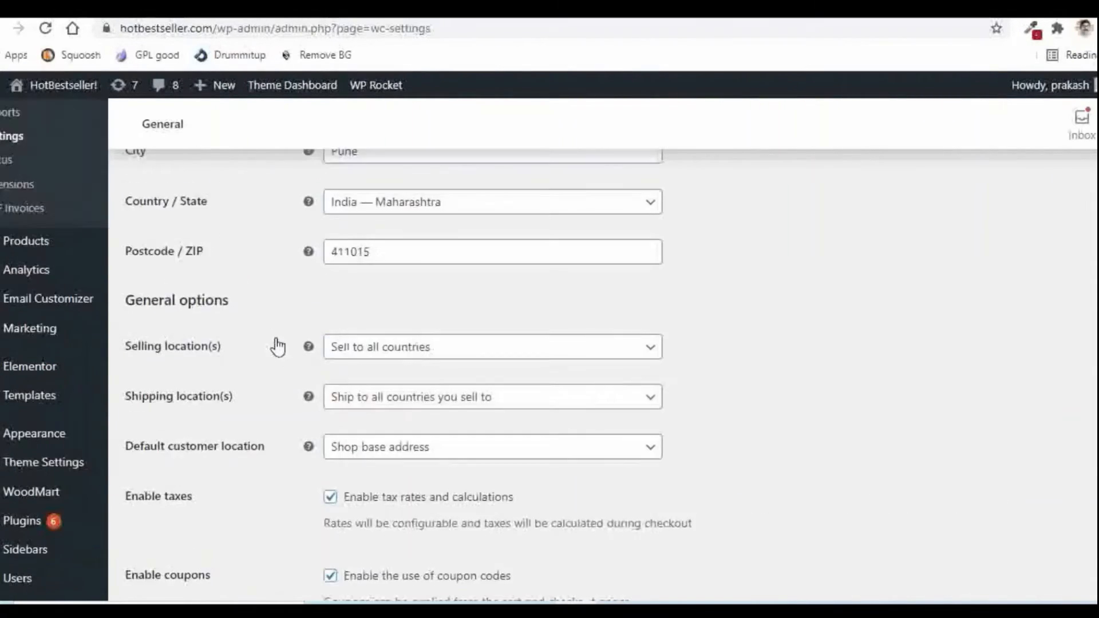
pyautogui.scroll(-9, 277, 389)
pyautogui.scroll(10, 555, 252)
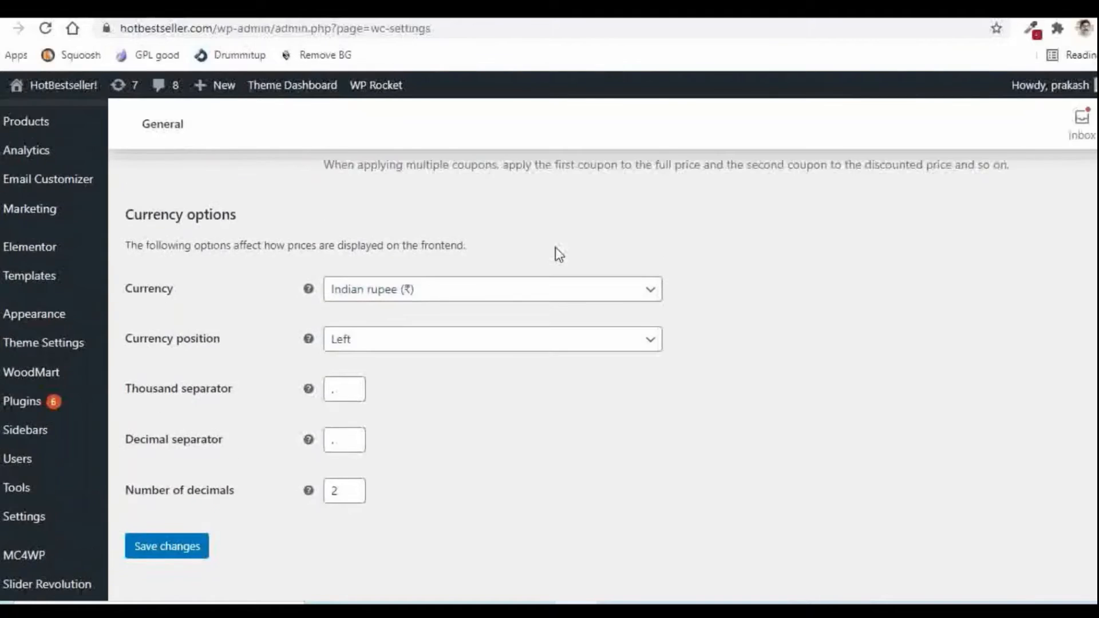
pyautogui.scroll(5, 552, 282)
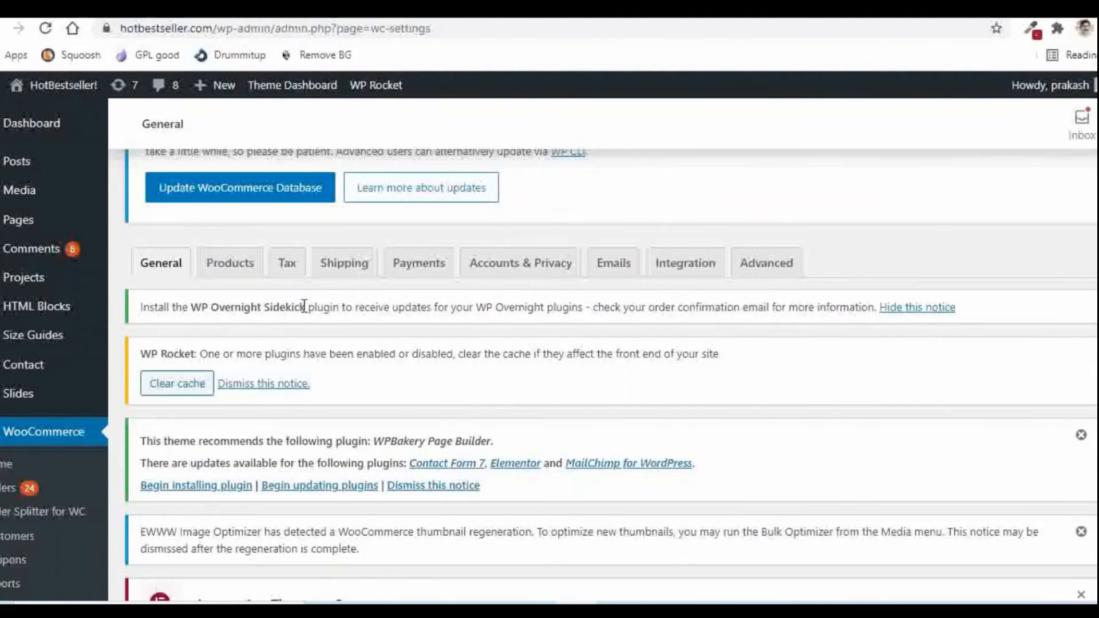
# Add GST 5, GST 12 and GST 18 as additional tax classes in the WooCommerce tax settings and save the changes
pyautogui.click(290, 272)
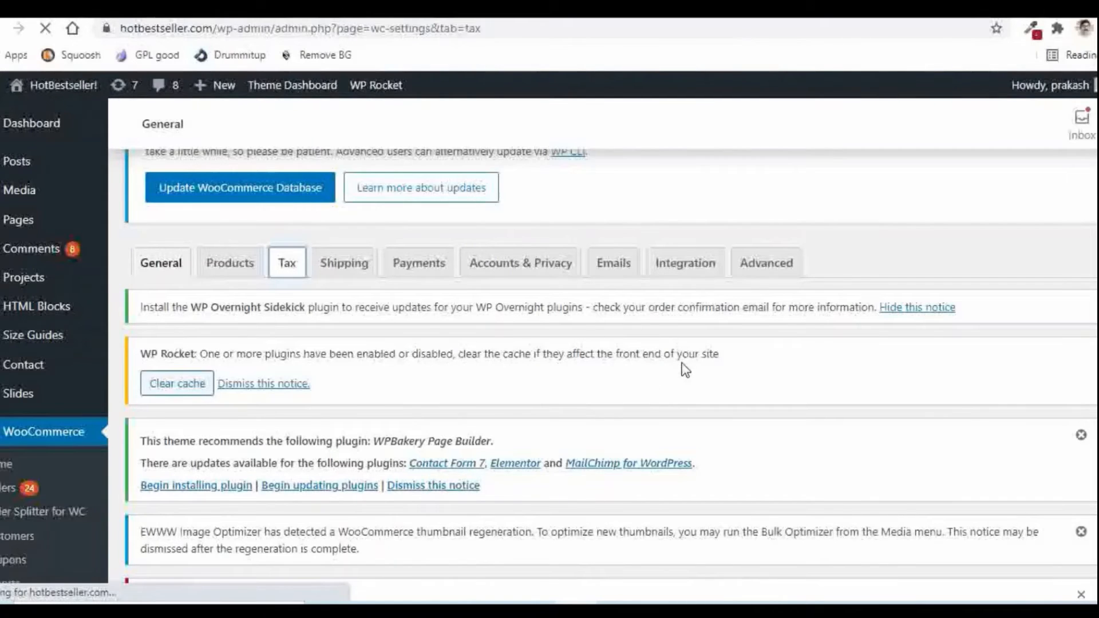
pyautogui.scroll(-5, 490, 351)
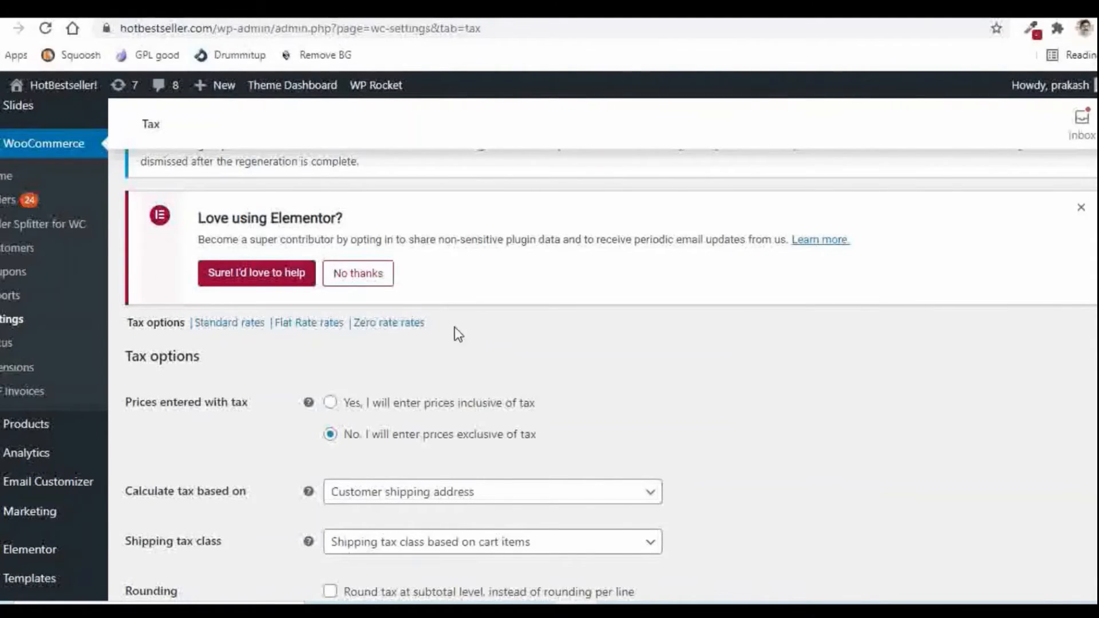
pyautogui.scroll(-5, 579, 330)
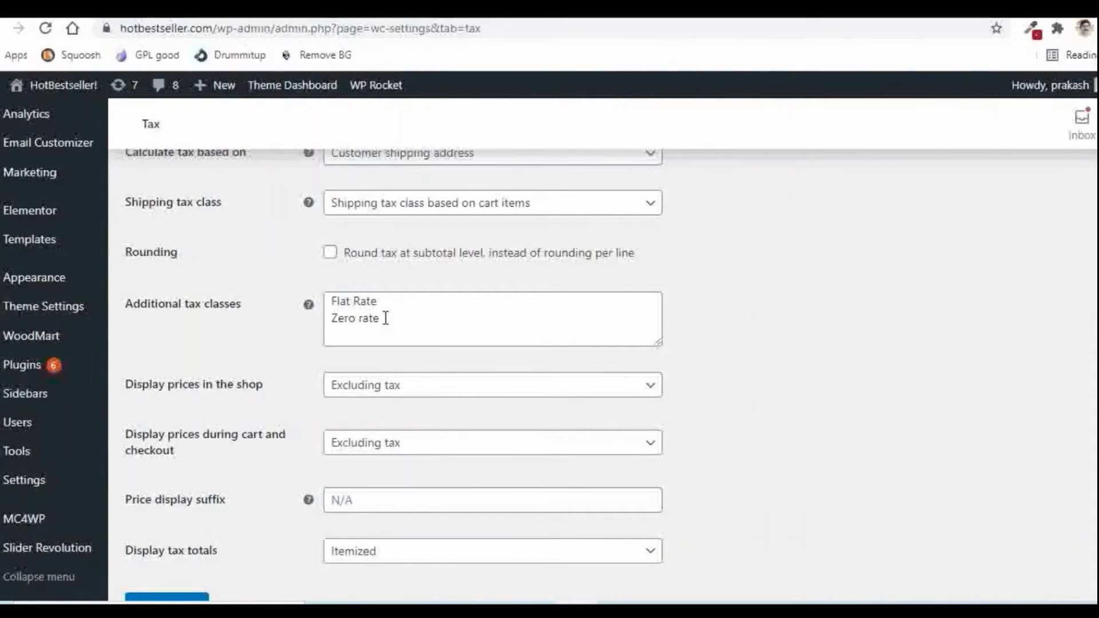
pyautogui.click(385, 319)
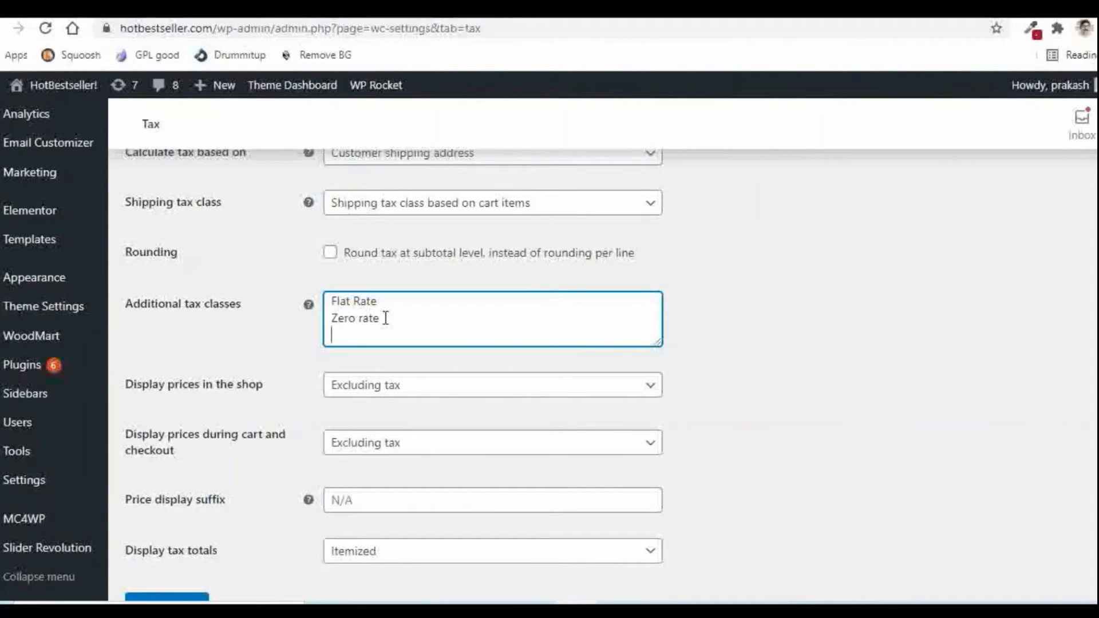
pyautogui.write('GST 5')
pyautogui.press('Return')
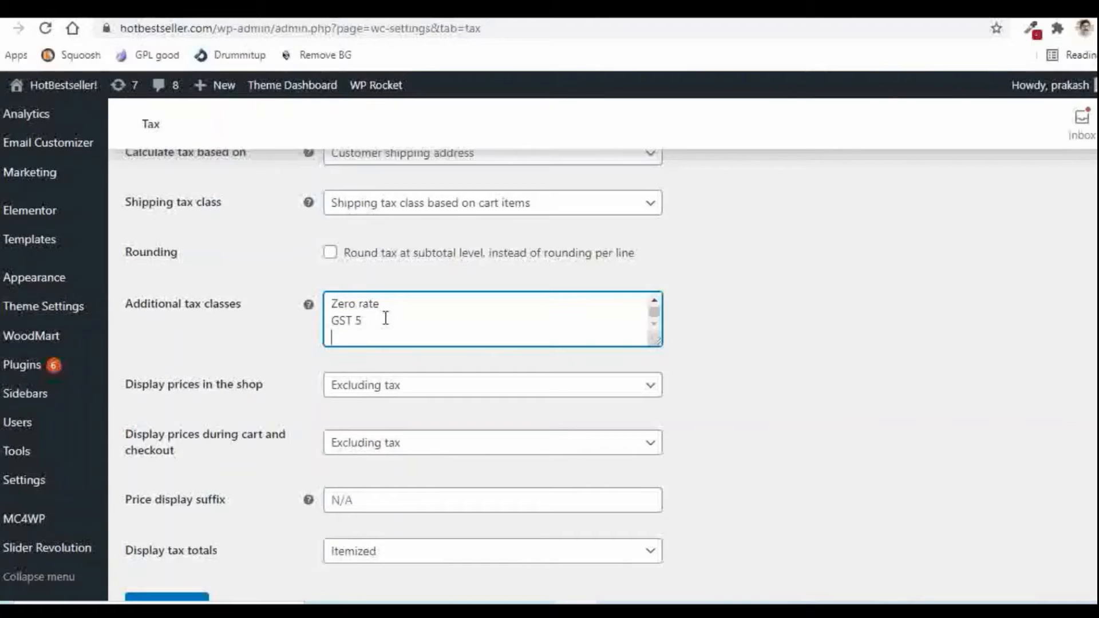
pyautogui.write('GST 12')
pyautogui.press('Return')
pyautogui.write('GST 18')
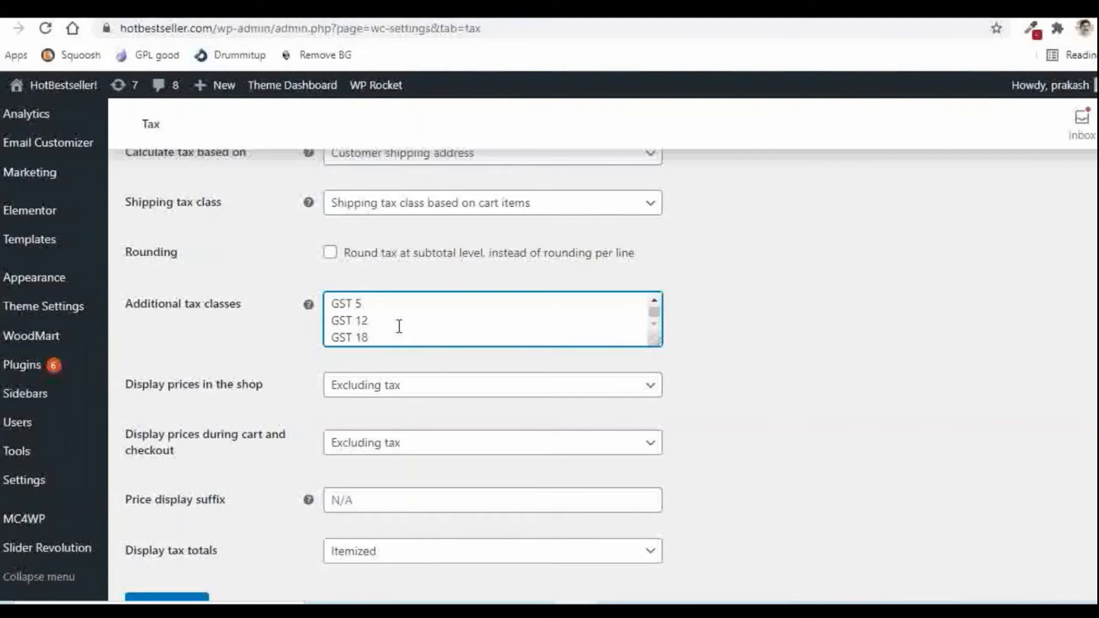
pyautogui.scroll(-2, 281, 367)
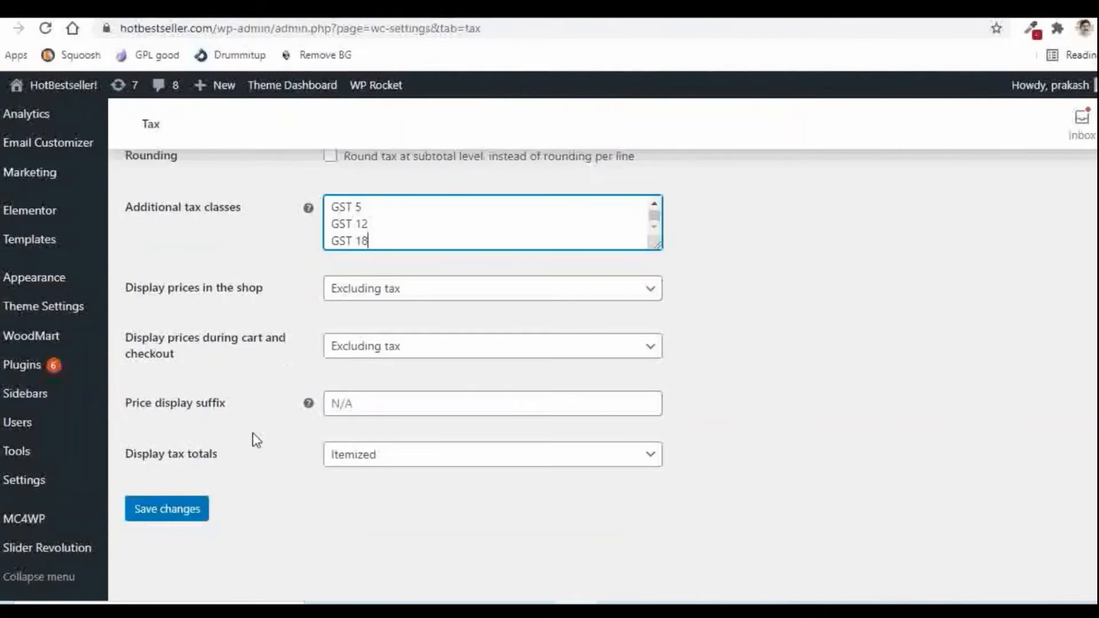
pyautogui.click(167, 509)
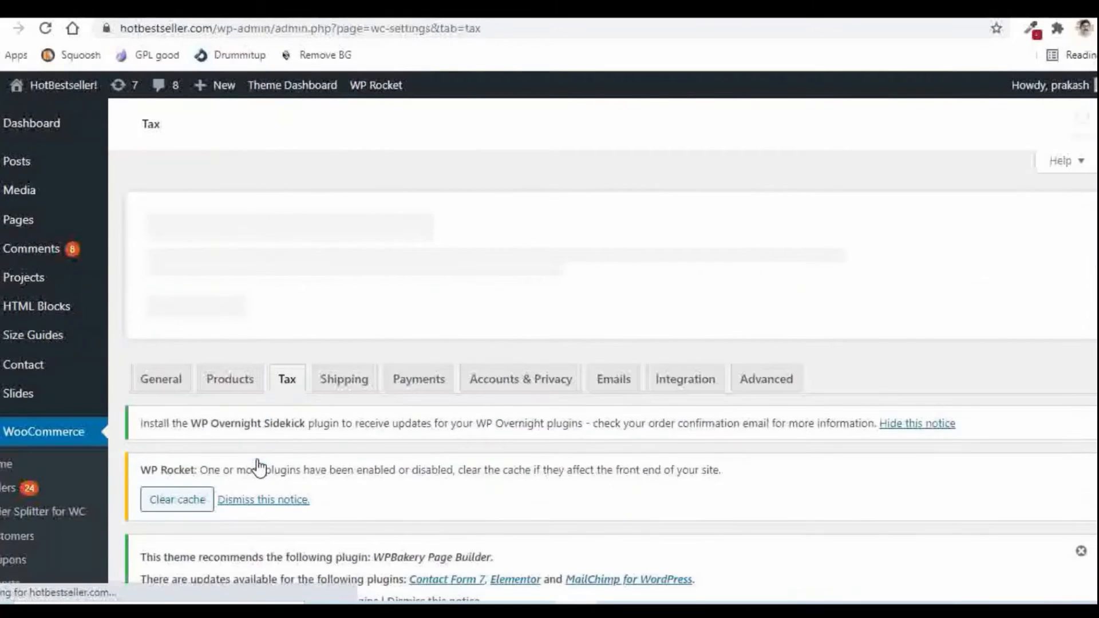
# Open the GST 12 tax rates and insert a new rate row
pyautogui.scroll(-7, 548, 459)
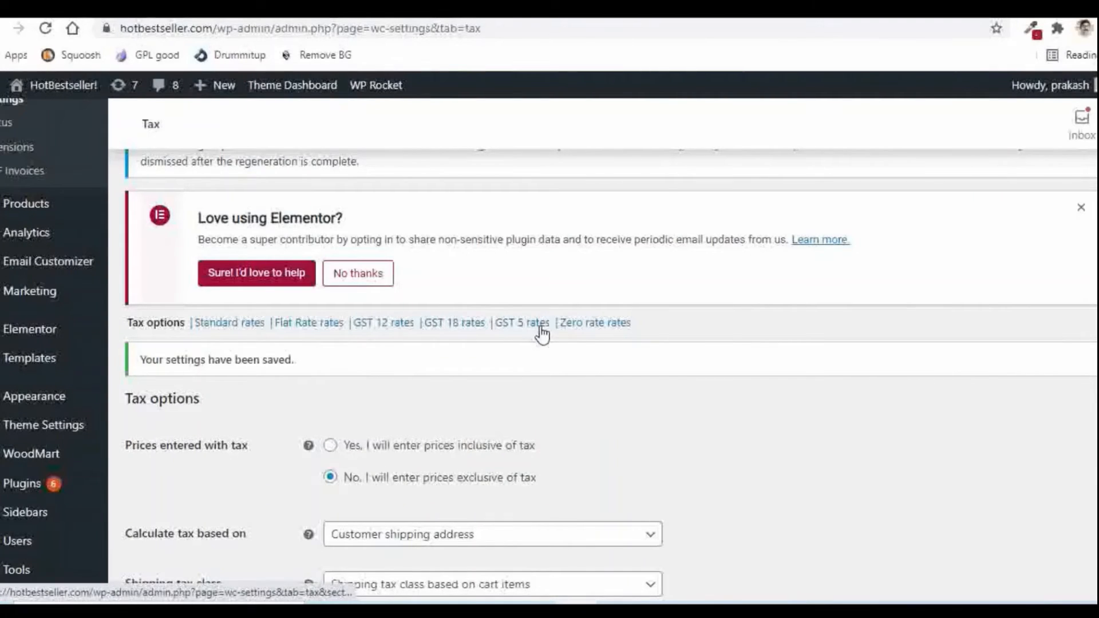
pyautogui.click(381, 325)
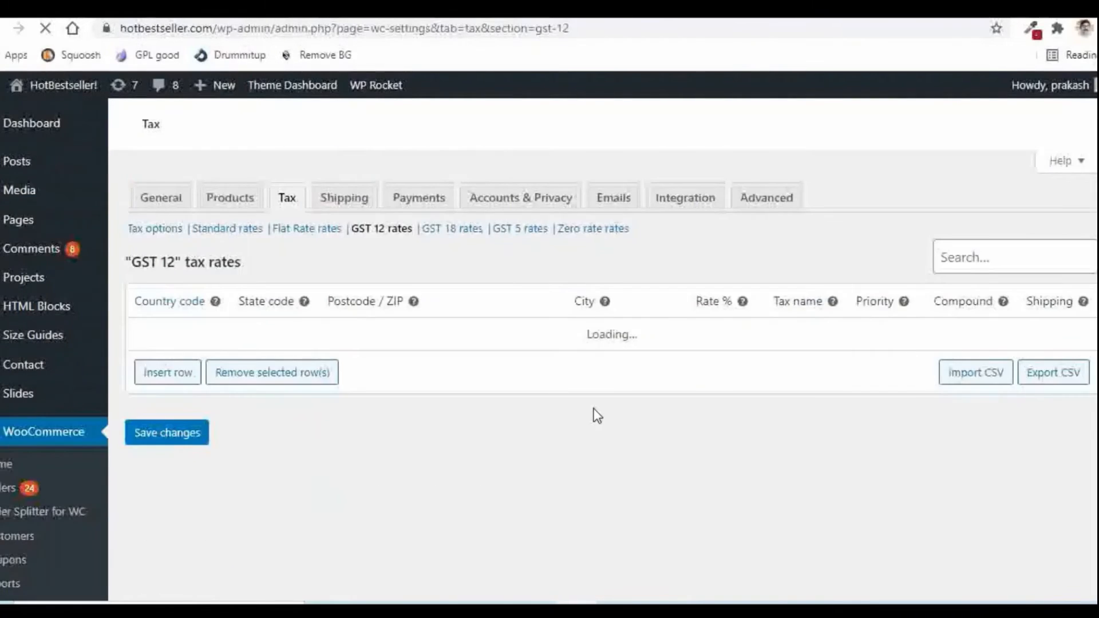
pyautogui.scroll(-8, 584, 324)
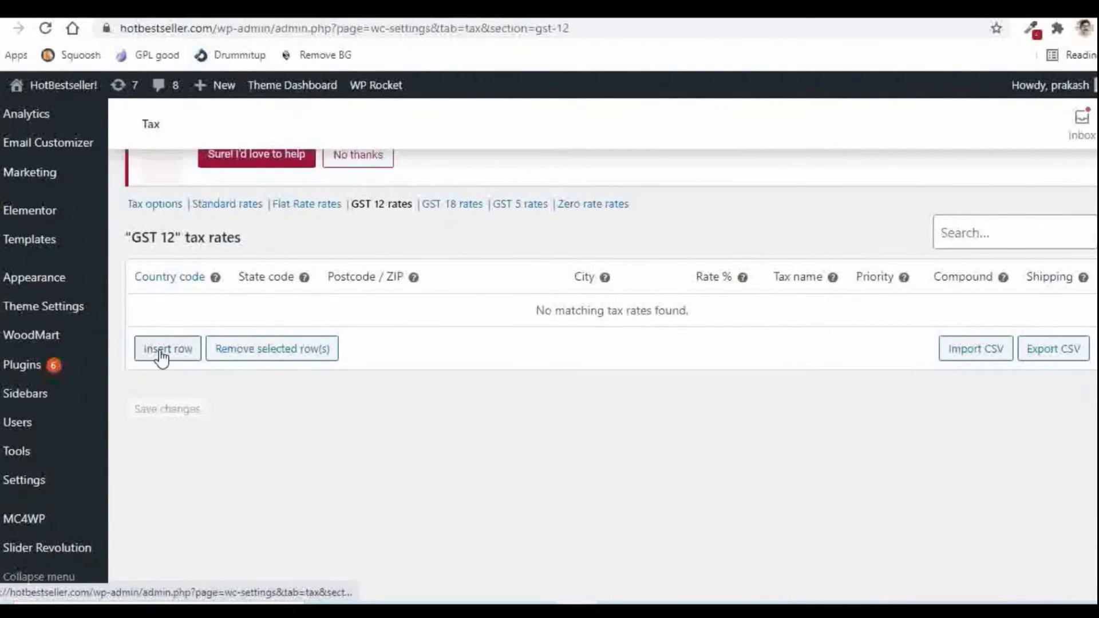
pyautogui.click(164, 353)
pyautogui.scroll(-10, 422, 424)
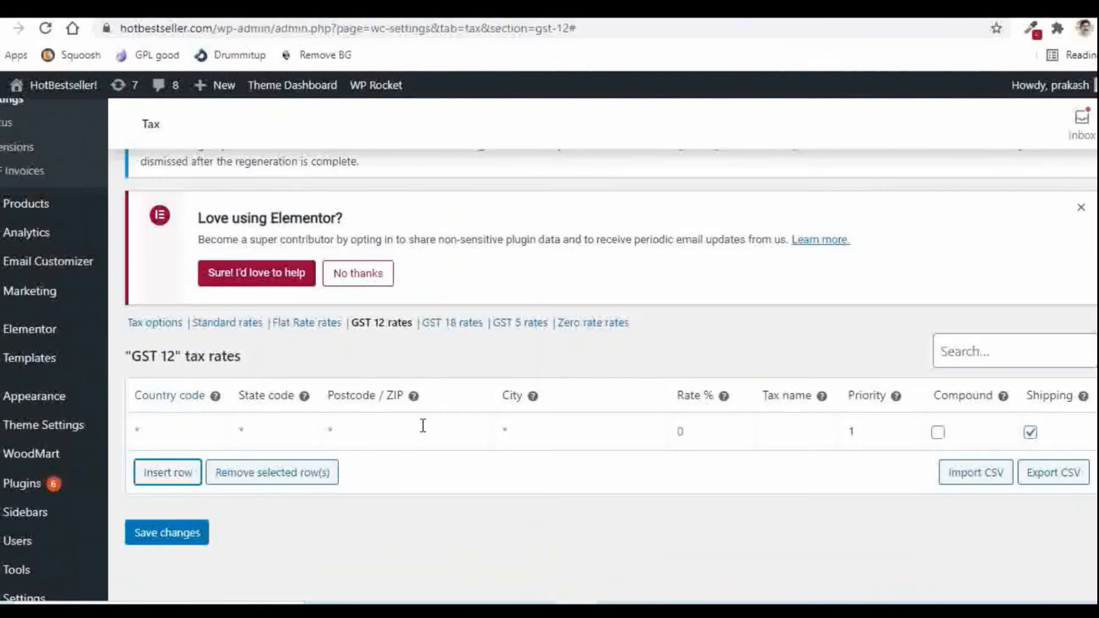
# Set the new GST 12 row to country code IN with a rate of 12% and save the changes
pyautogui.click(162, 433)
pyautogui.write('IN')
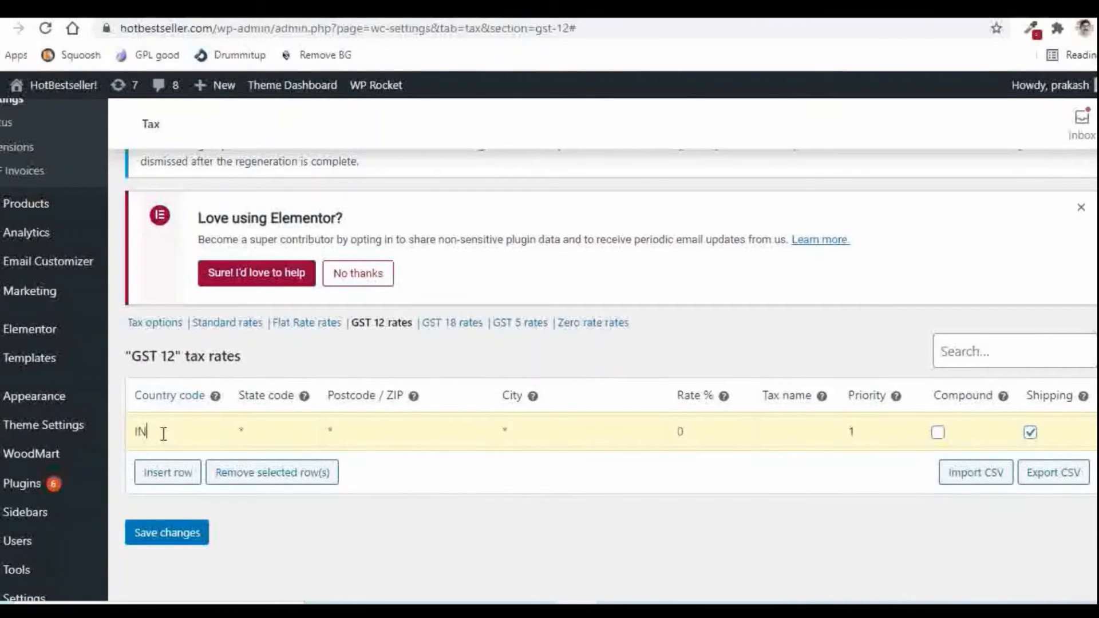
pyautogui.press('Tab')
pyautogui.press('Tab')
pyautogui.press('Tab')
pyautogui.press('Tab')
pyautogui.write('12')
pyautogui.click(167, 539)
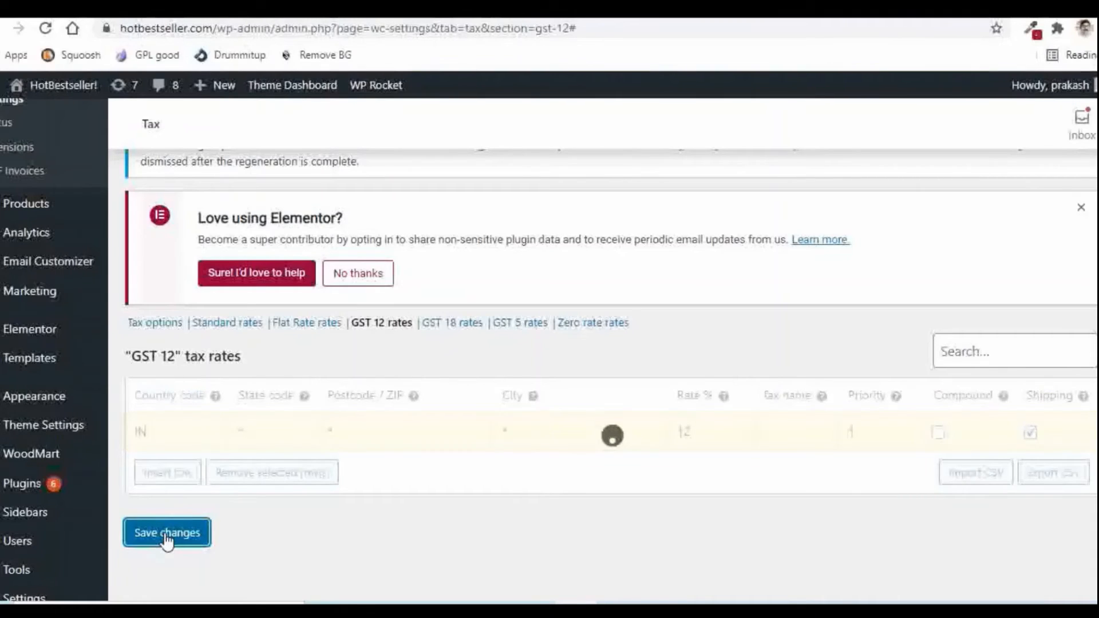
# Add a row to the GST 18 tax rates with country code IN and a rate of 18%, and save the changes
pyautogui.click(457, 329)
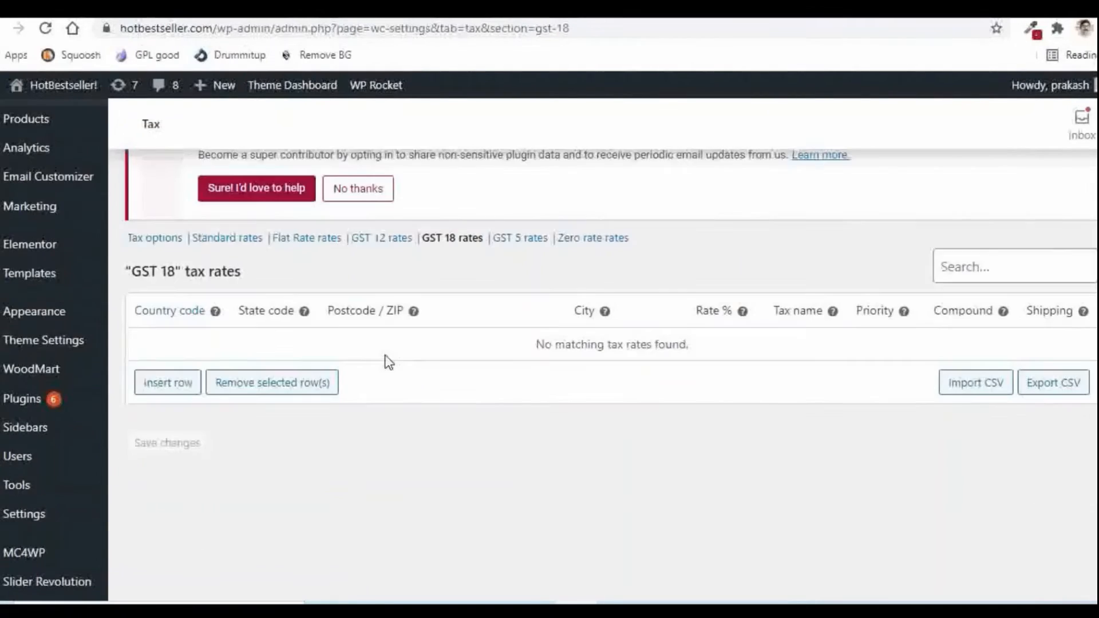
pyautogui.scroll(-6, 347, 346)
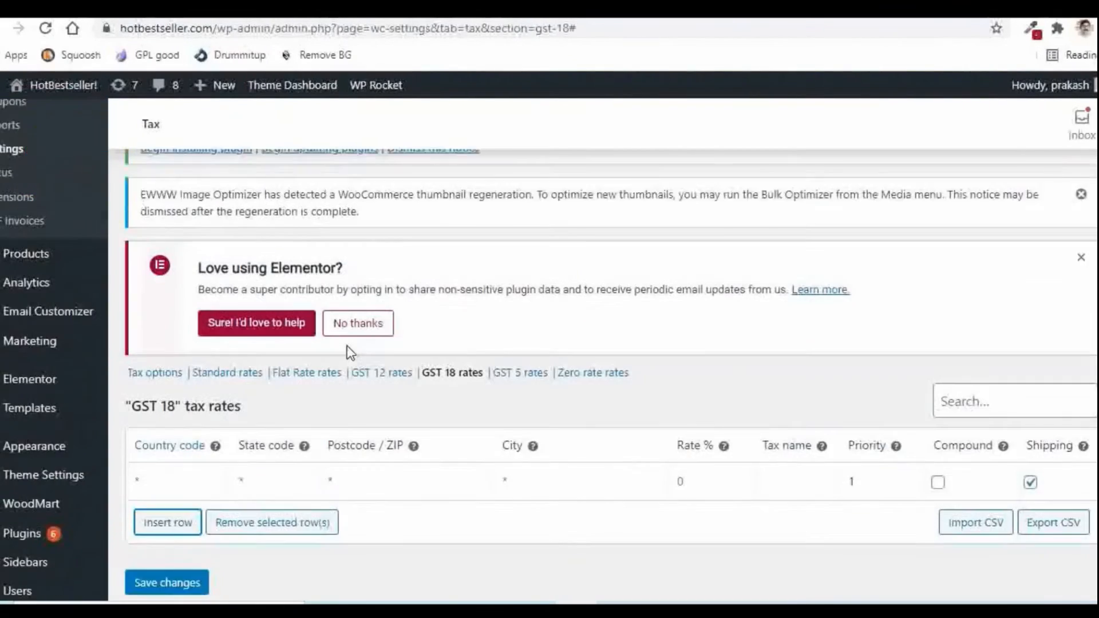
pyautogui.click(162, 432)
pyautogui.write('IN')
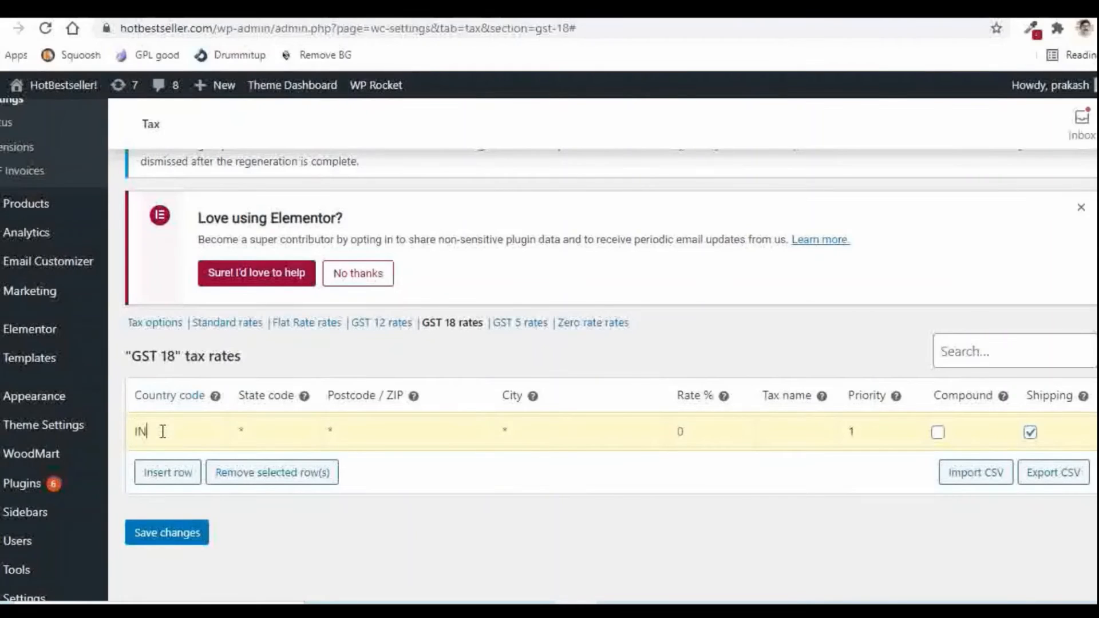
pyautogui.press('Tab')
pyautogui.press('Tab')
pyautogui.click(706, 432)
pyautogui.write('18')
pyautogui.click(180, 538)
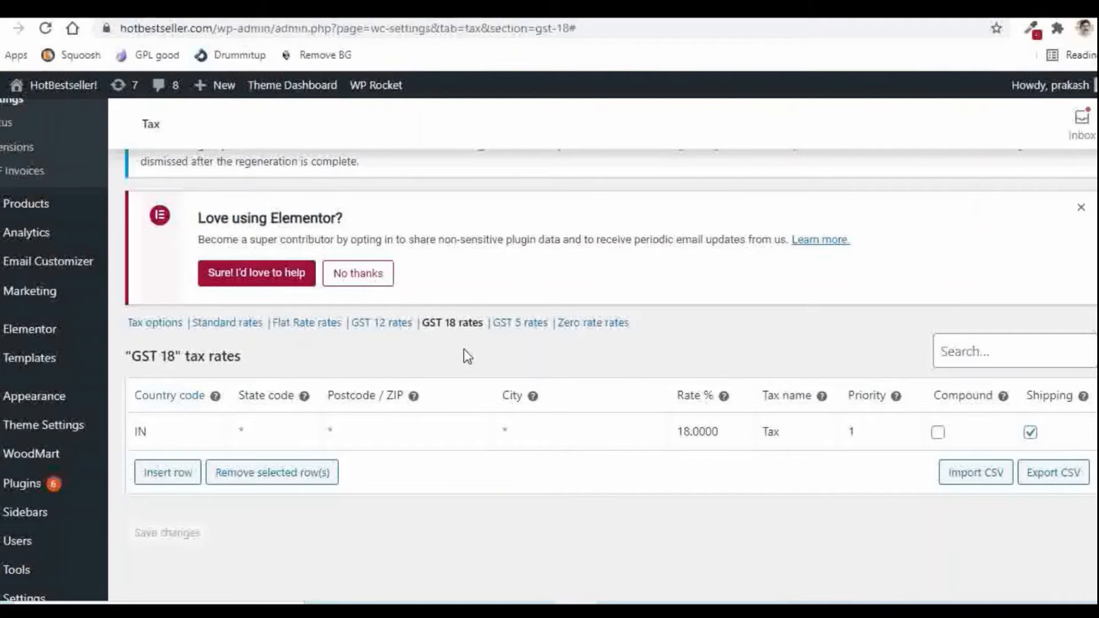
# Open the GST 5 tax rates and insert a new rate row
pyautogui.click(511, 324)
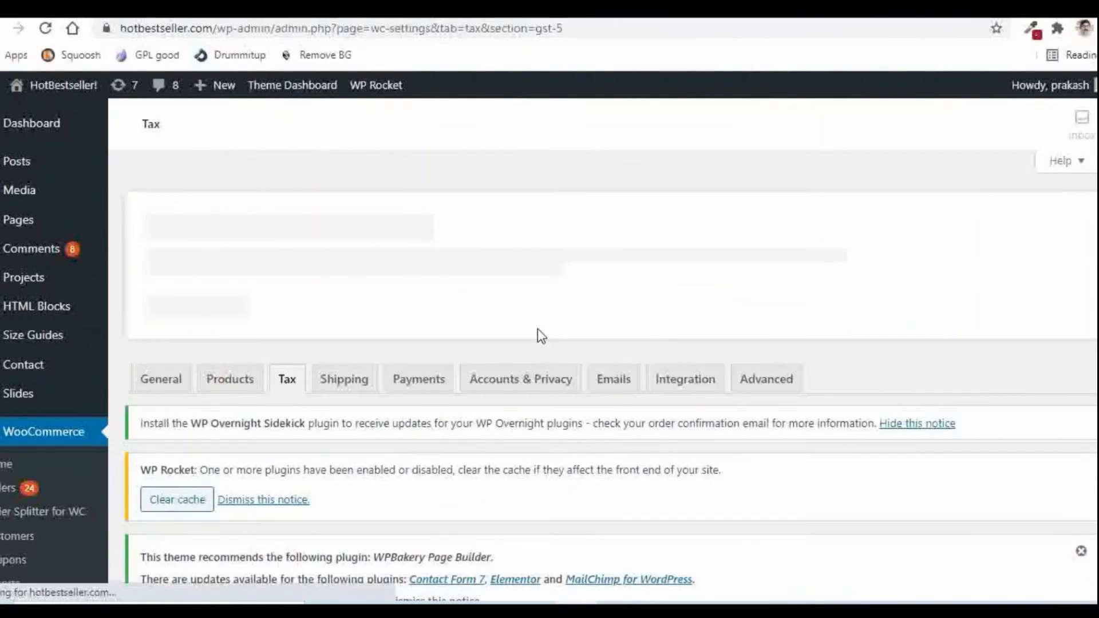
pyautogui.scroll(-6, 662, 330)
pyautogui.scroll(-4, 662, 327)
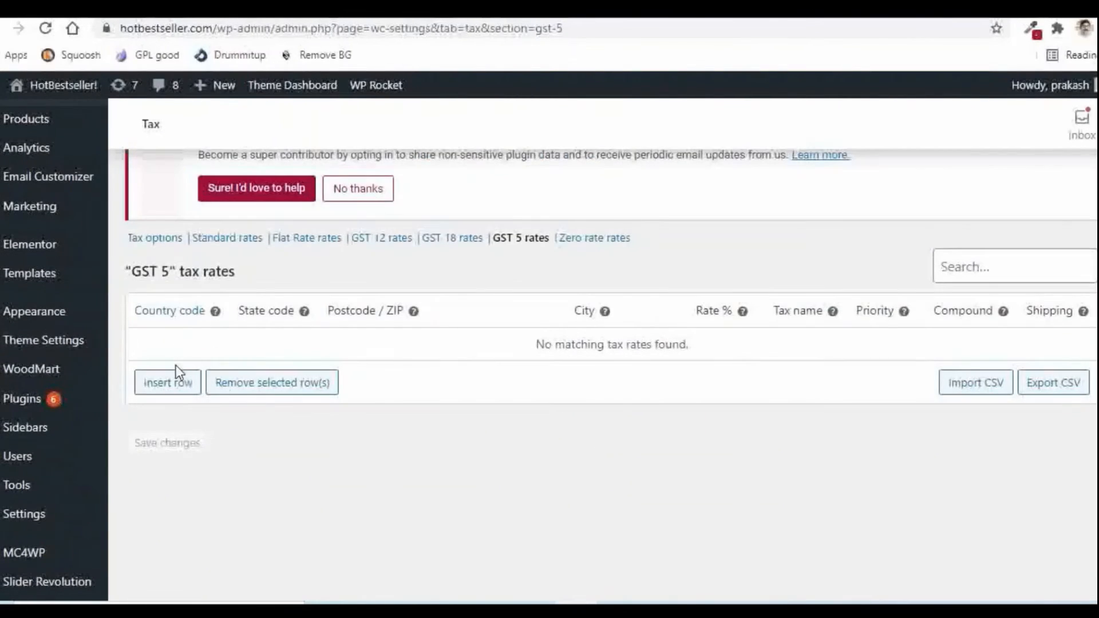
pyautogui.click(163, 384)
pyautogui.scroll(-8, 515, 307)
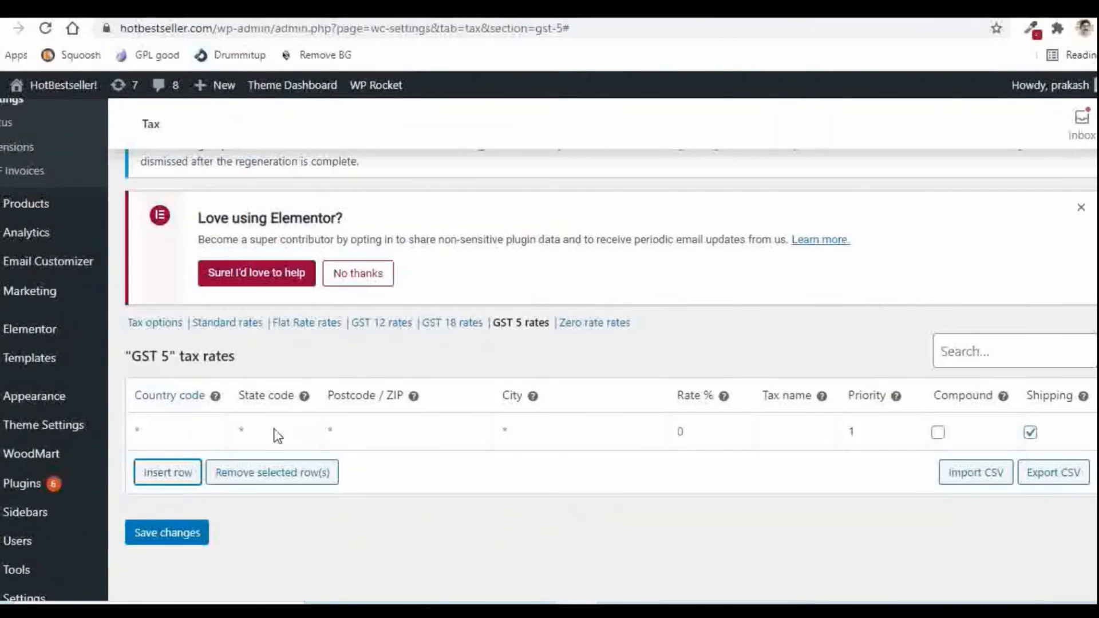
# Set the new GST 5 row to country code IN with a rate of 5% and save the changes
pyautogui.click(163, 436)
pyautogui.write('IN')
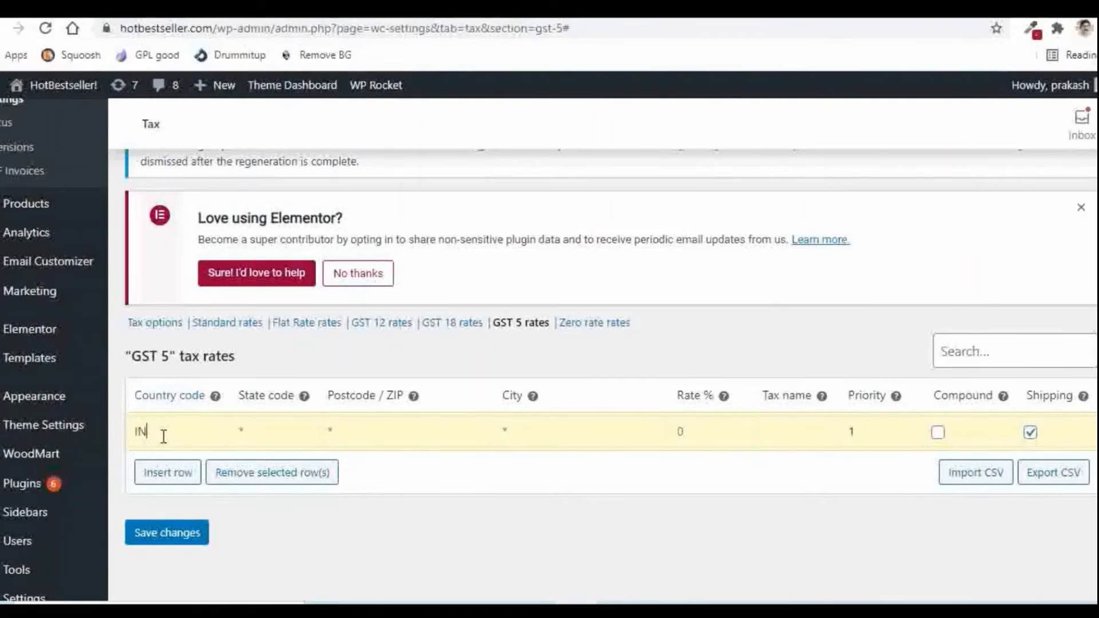
pyautogui.press('Tab')
pyautogui.press('Tab')
pyautogui.press('Tab')
pyautogui.press('Tab')
pyautogui.write('5')
pyautogui.click(147, 533)
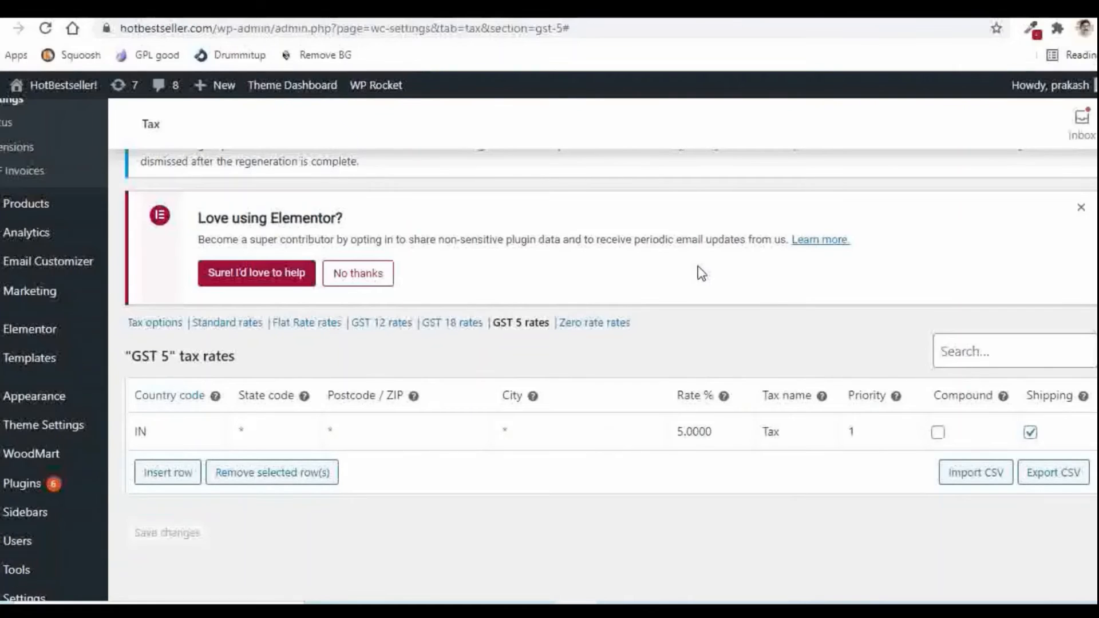
# Leave the tax settings and open the list of all products in the store admin
pyautogui.moveTo(29, 262)
pyautogui.scroll(4, 31, 264)
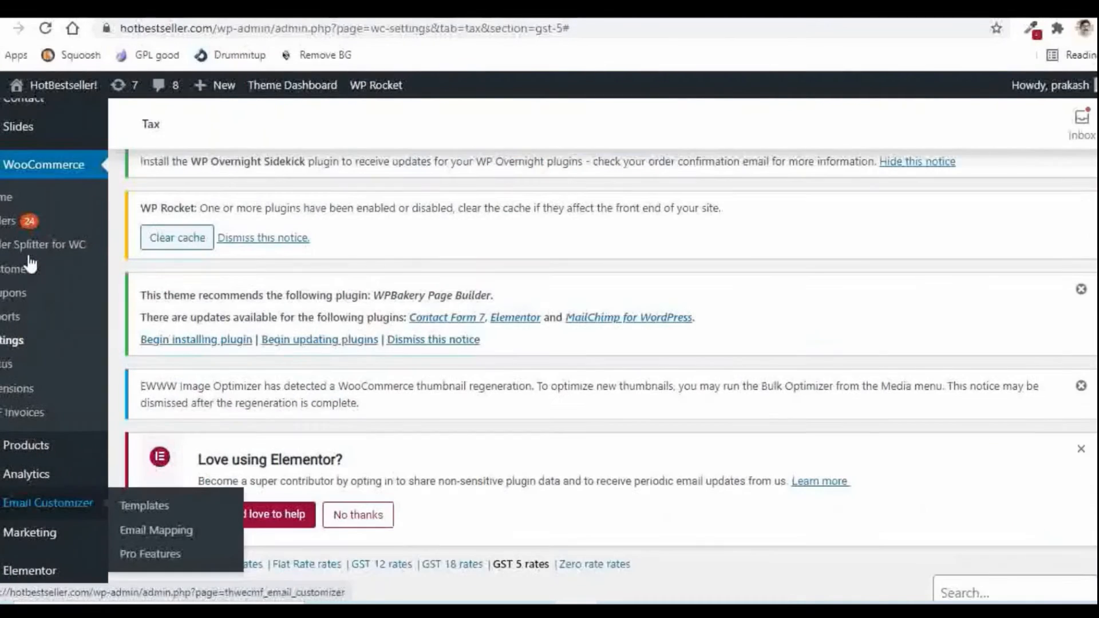
pyautogui.scroll(5, 30, 264)
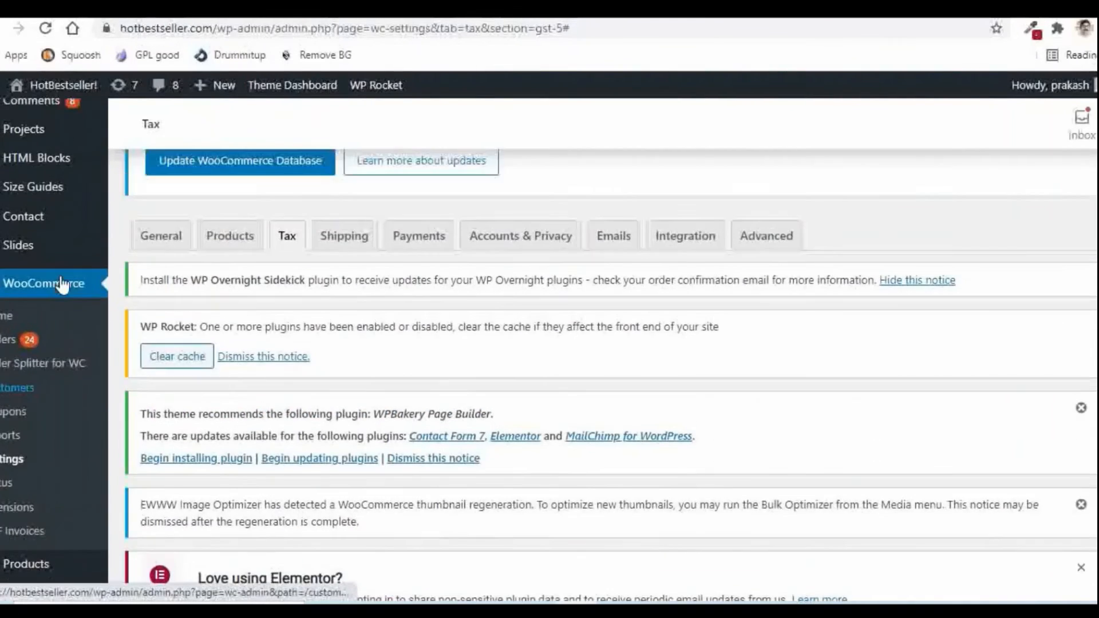
pyautogui.moveTo(63, 282)
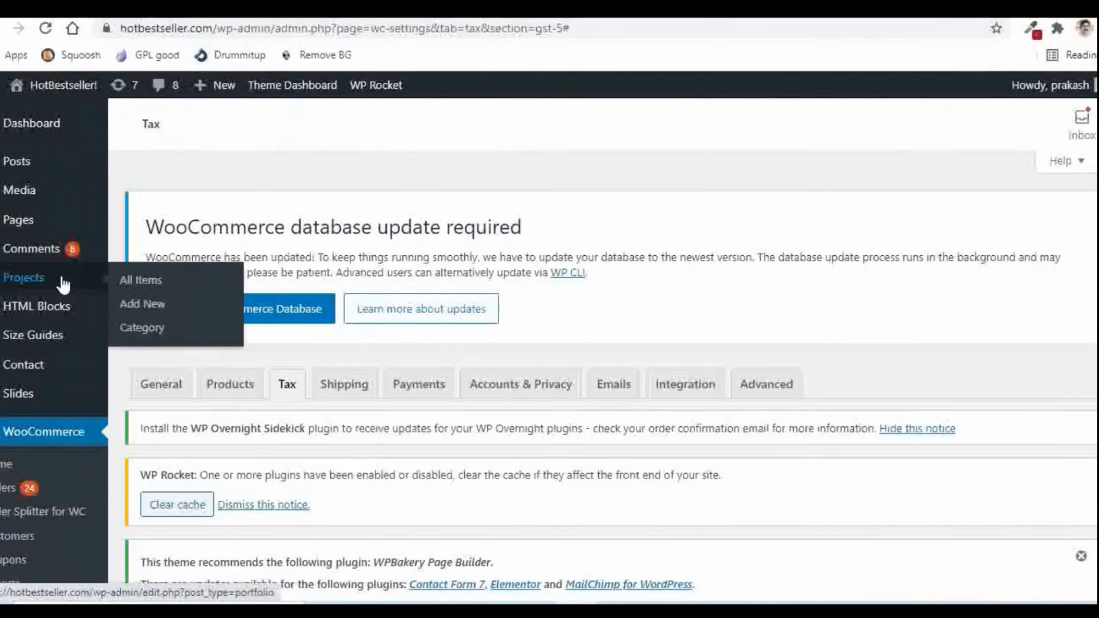
pyautogui.scroll(-3, 63, 282)
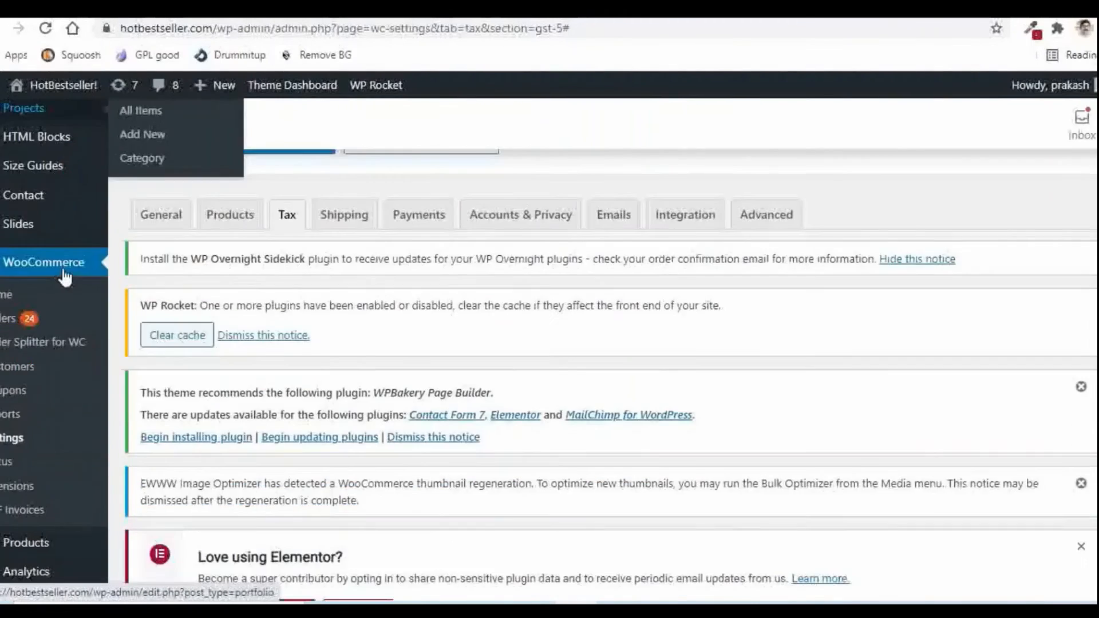
pyautogui.scroll(-6, 64, 277)
pyautogui.moveTo(34, 204)
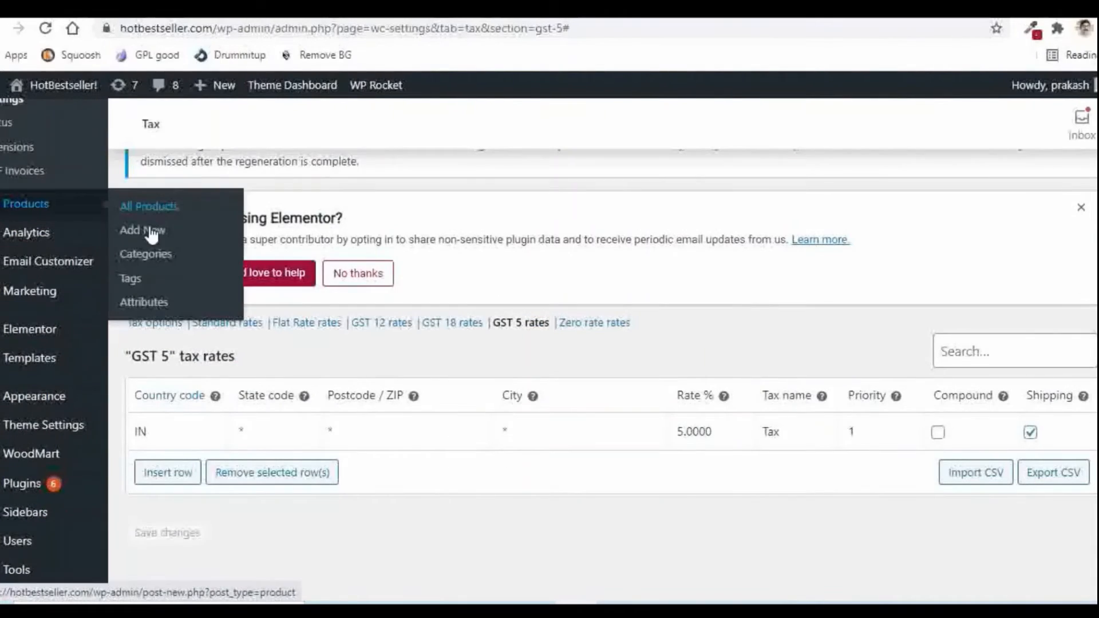
pyautogui.click(154, 208)
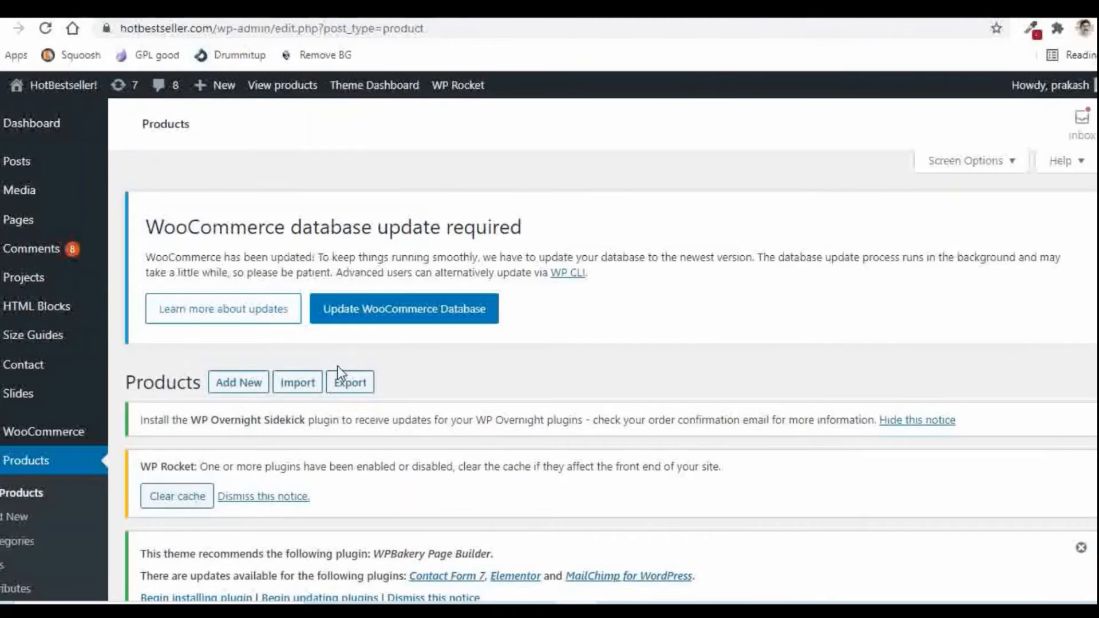
# Find the Traditional White Hat in the product list and open it for editing
pyautogui.scroll(-5, 348, 356)
pyautogui.scroll(-10, 421, 356)
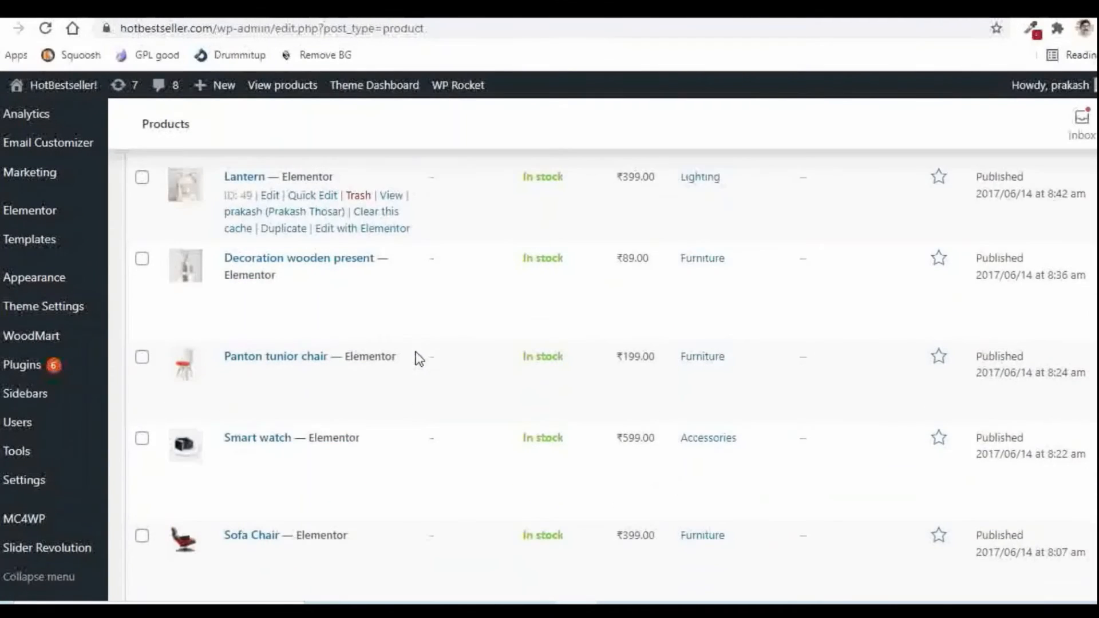
pyautogui.scroll(-5, 423, 357)
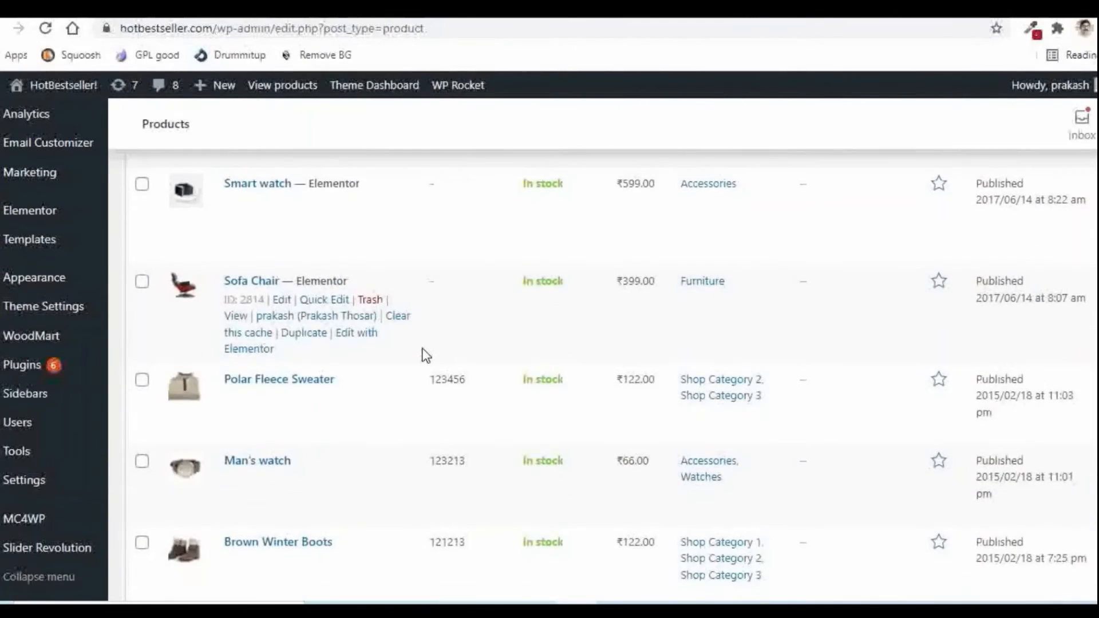
pyautogui.scroll(-3, 432, 375)
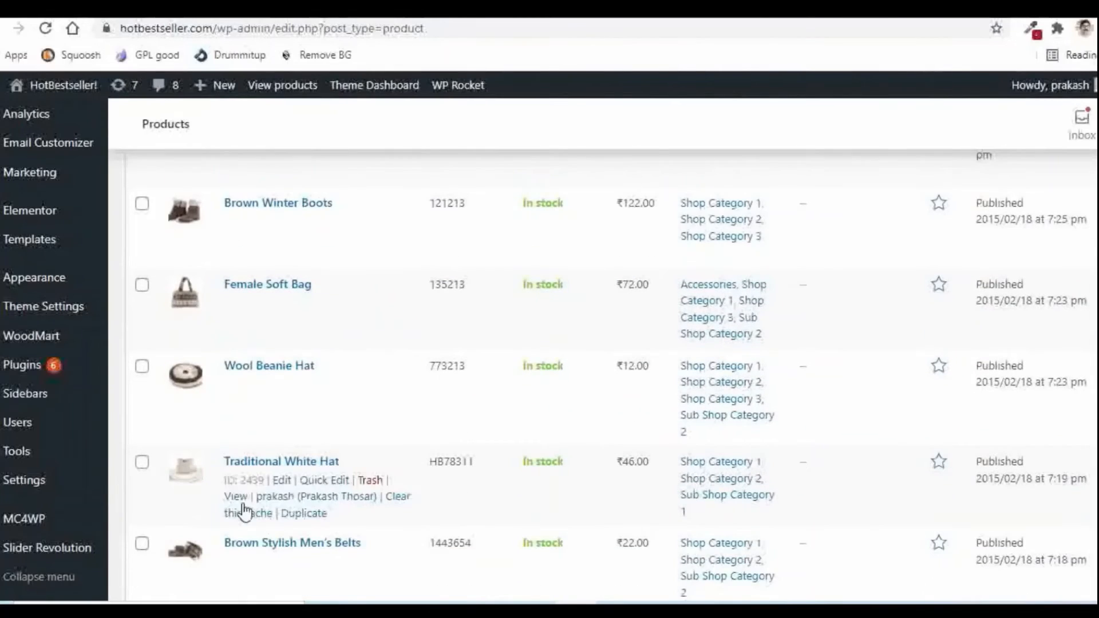
pyautogui.click(286, 482)
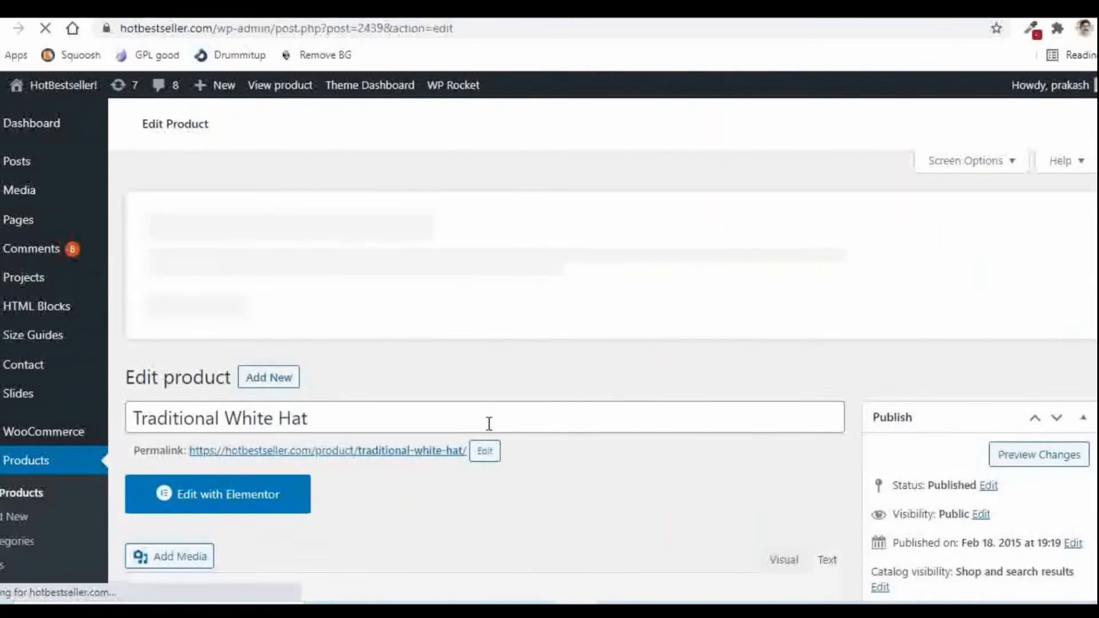
# Set the Traditional White Hat's tax class to GST 18 and update the product
pyautogui.scroll(-10, 484, 424)
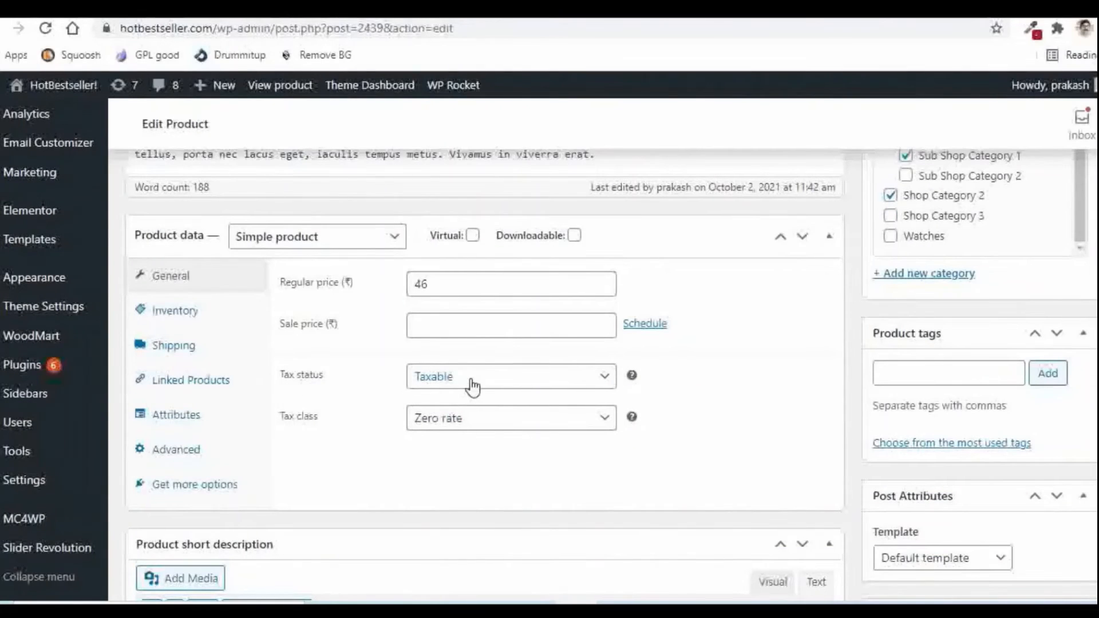
pyautogui.click(452, 428)
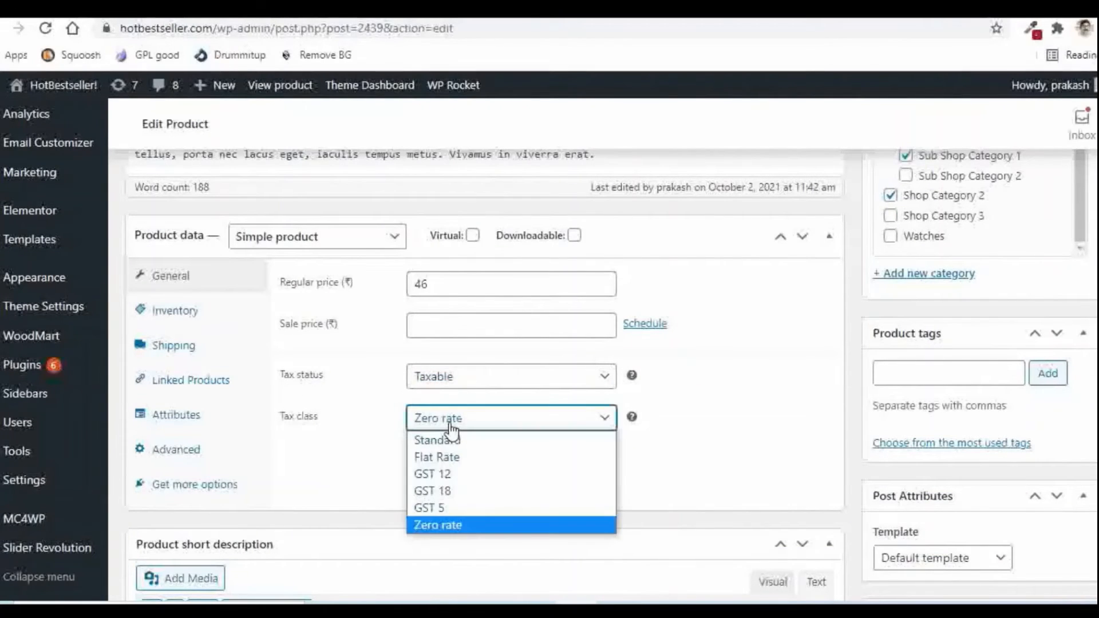
pyautogui.click(444, 492)
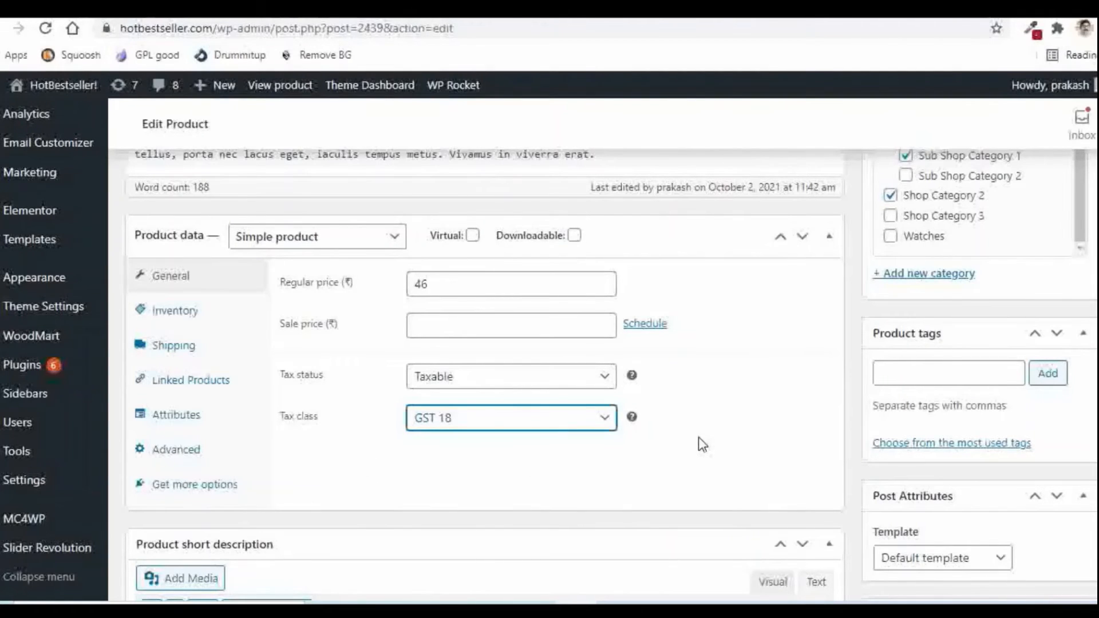
pyautogui.scroll(7, 708, 442)
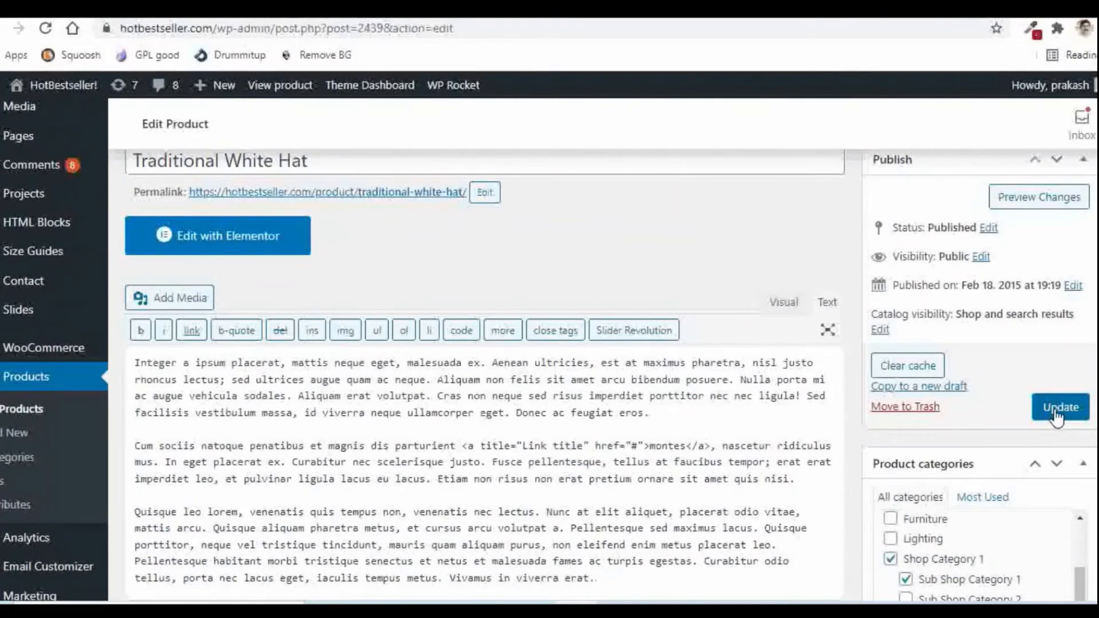
pyautogui.click(1058, 408)
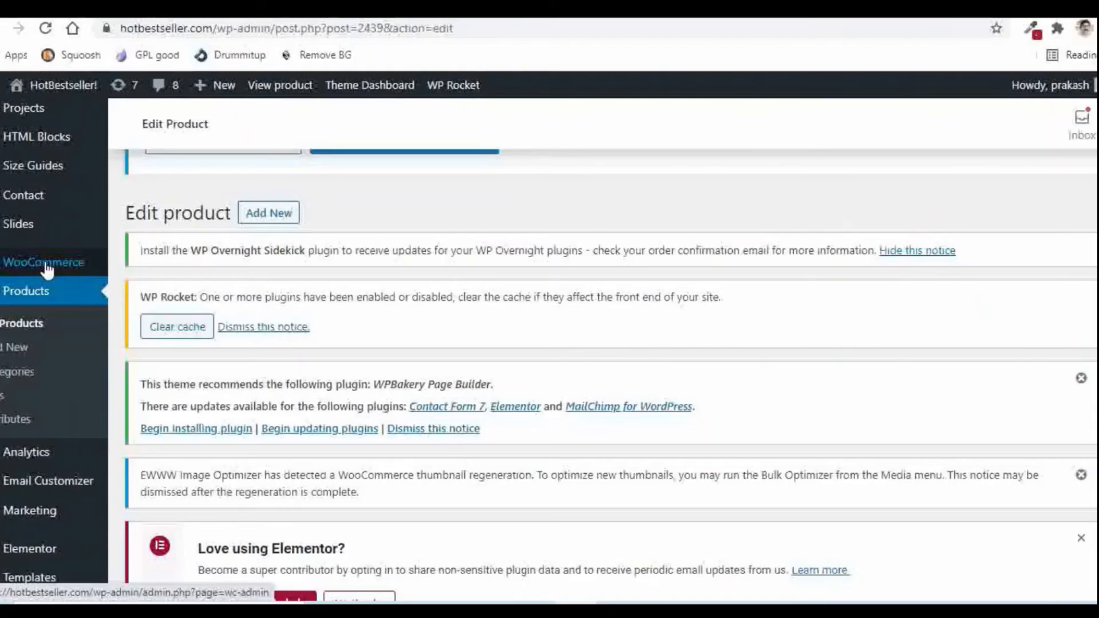
# Open the PDF Invoices customizer and go to the invoice template's totals section
pyautogui.moveTo(44, 263)
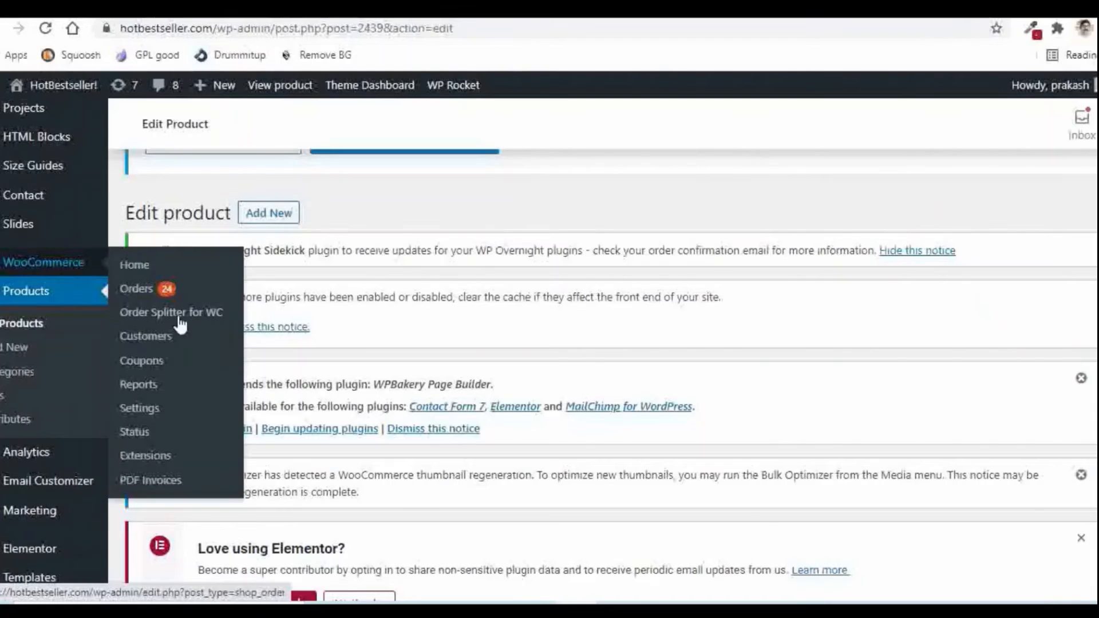
pyautogui.click(142, 481)
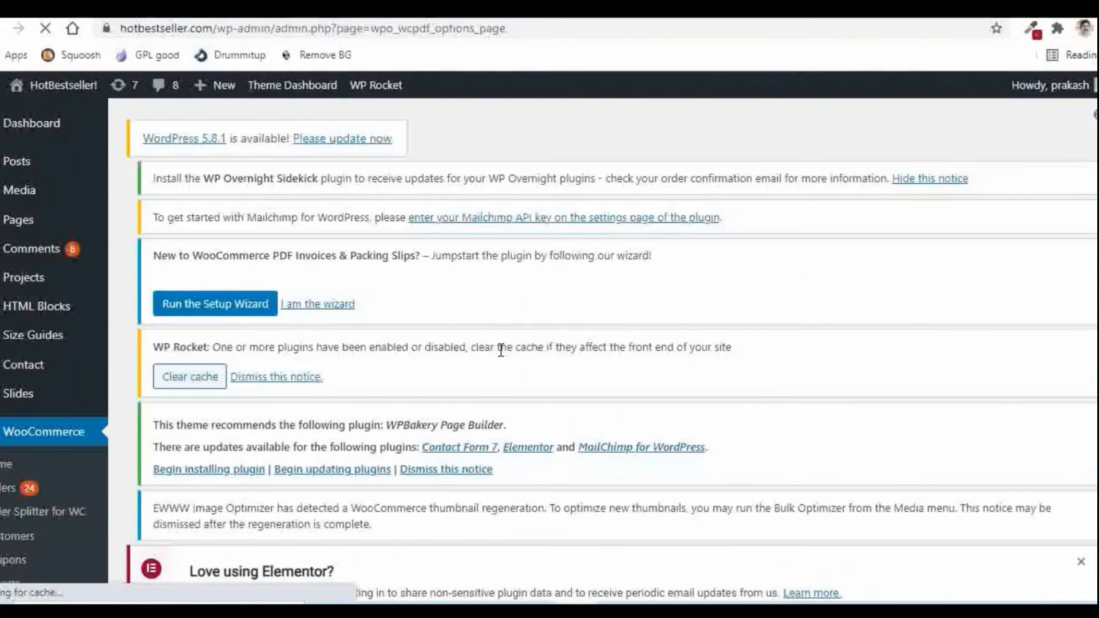
pyautogui.scroll(-10, 544, 344)
pyautogui.scroll(-1, 547, 322)
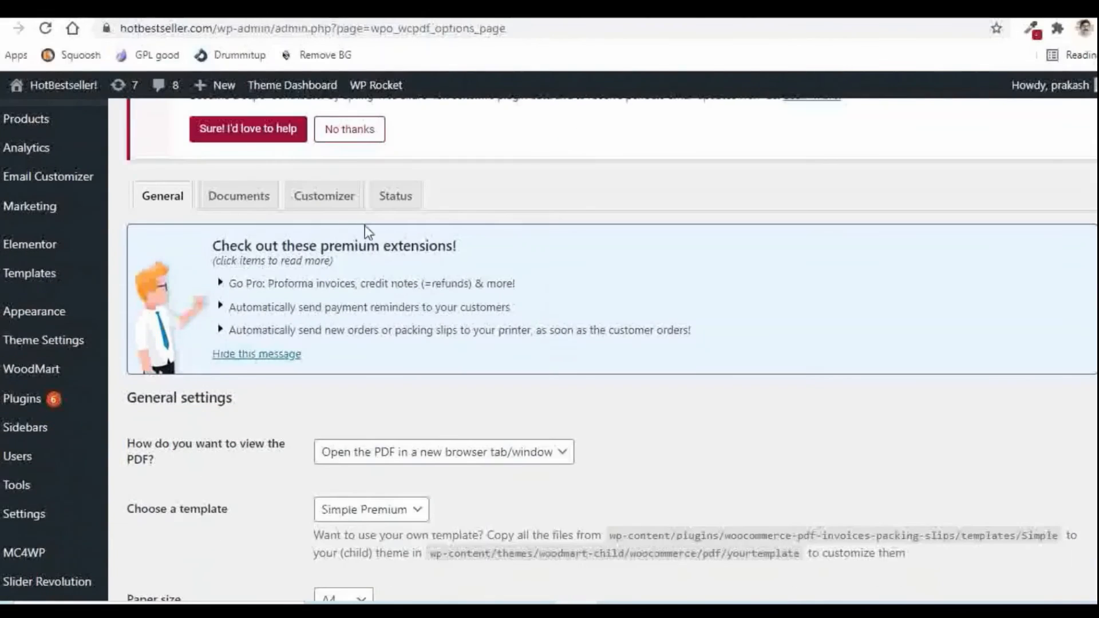
pyautogui.click(325, 198)
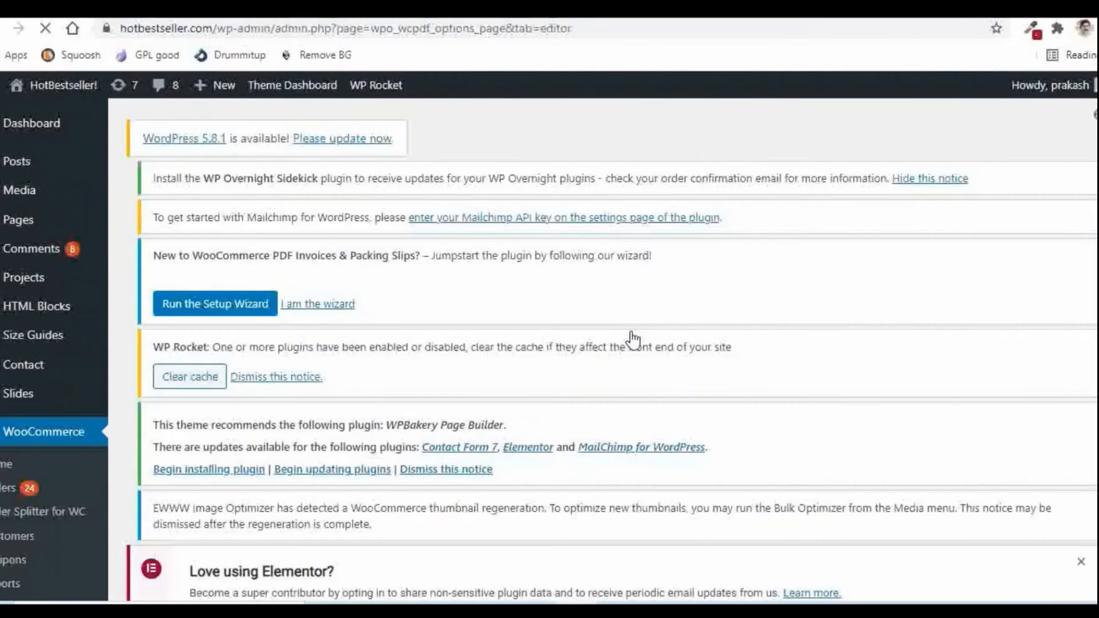
pyautogui.scroll(-11, 631, 332)
pyautogui.scroll(-7, 631, 330)
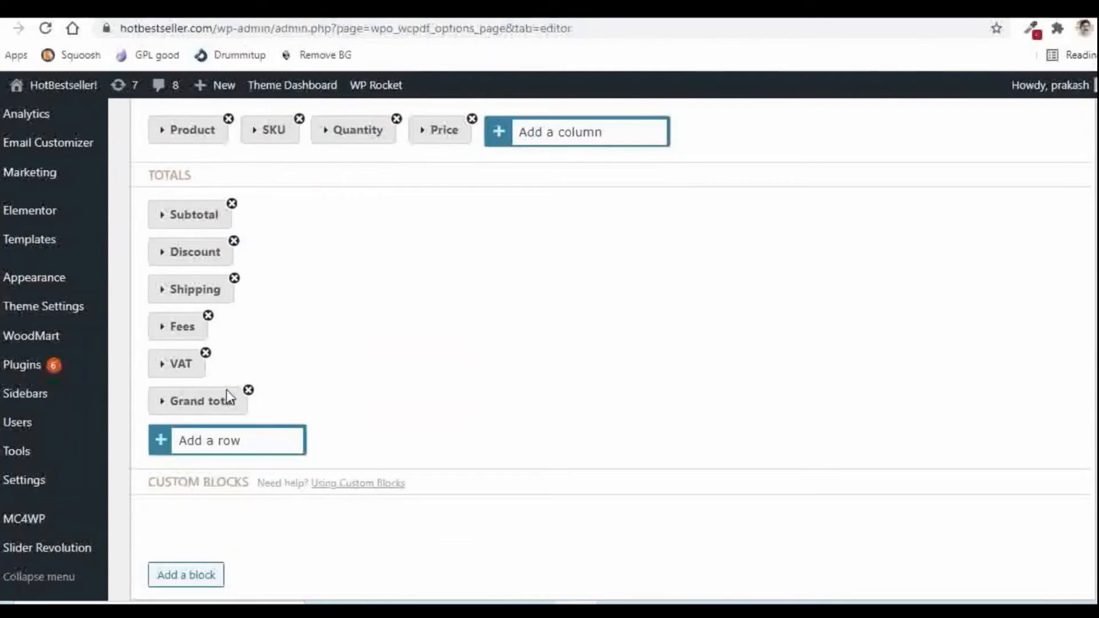
# Set the VAT totals row to a single total of product tax, label it GST, and save the changes
pyautogui.click(178, 365)
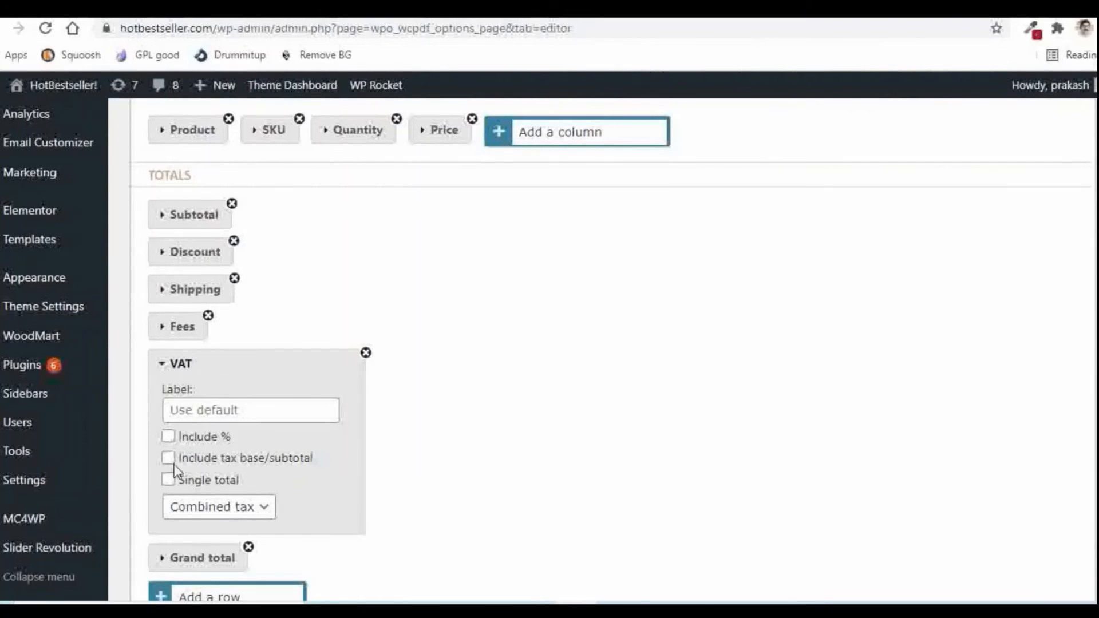
pyautogui.click(168, 482)
pyautogui.click(211, 509)
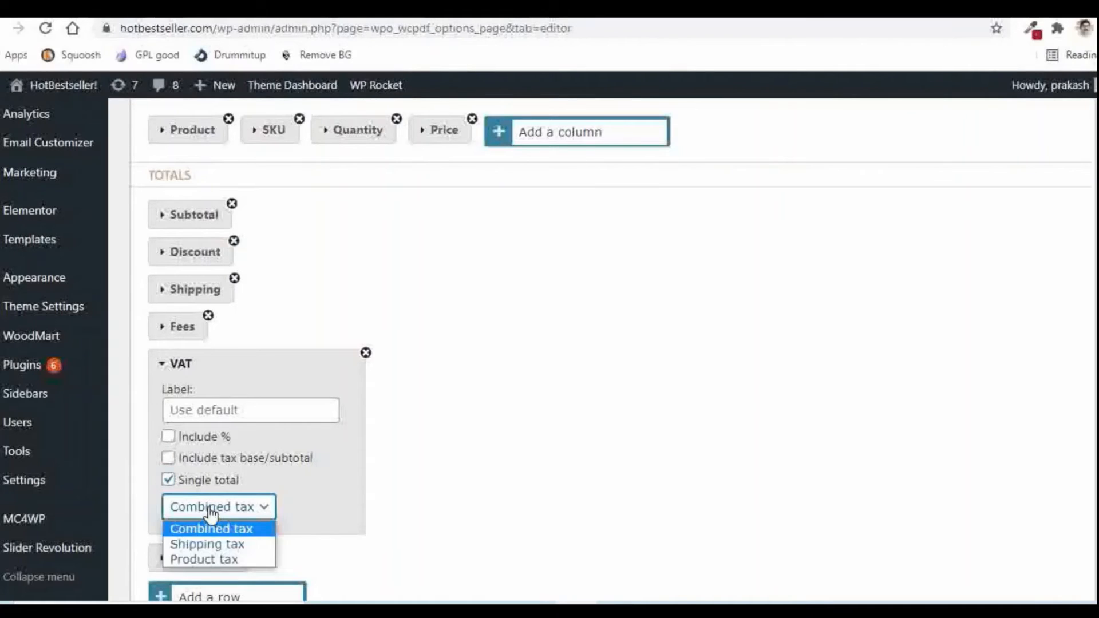
pyautogui.click(210, 561)
pyautogui.click(220, 410)
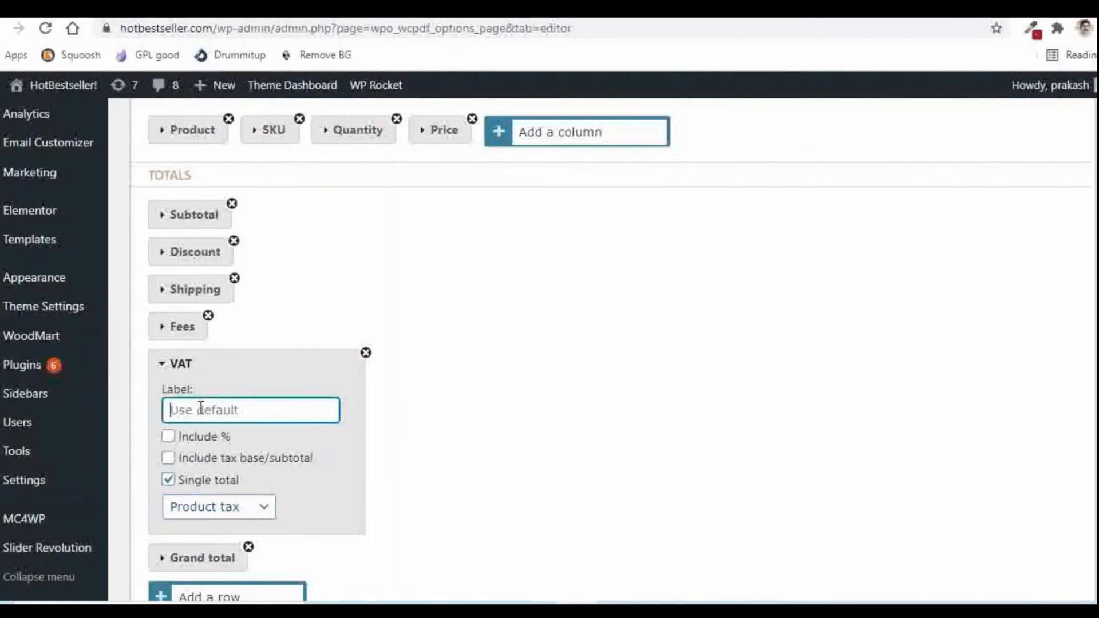
pyautogui.write('GST')
pyautogui.scroll(-3, 416, 412)
pyautogui.scroll(-5, 421, 412)
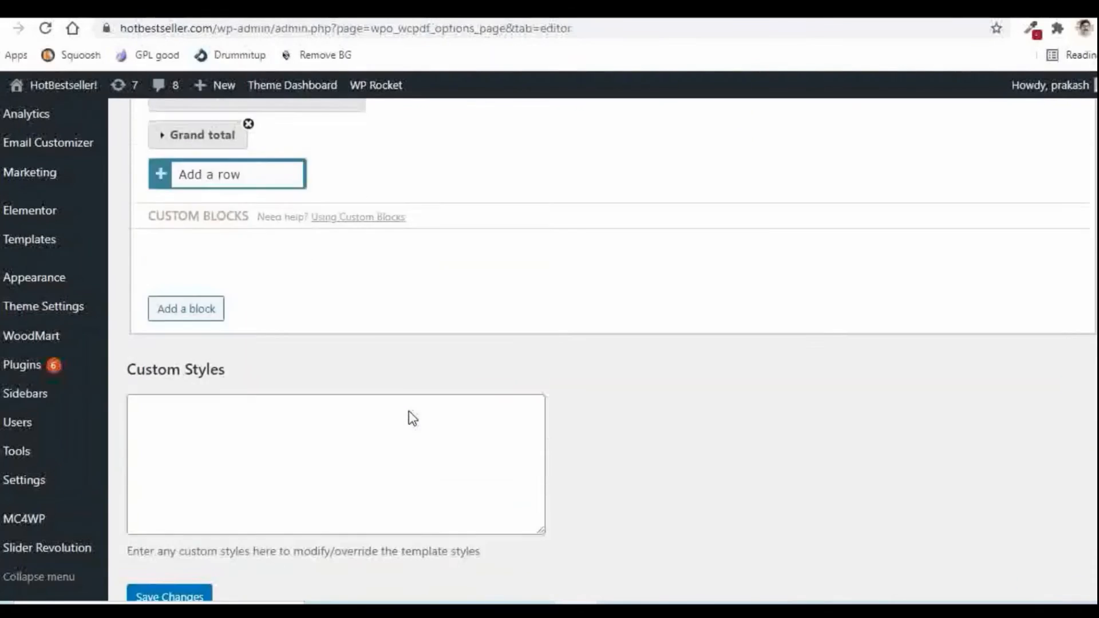
pyautogui.click(196, 599)
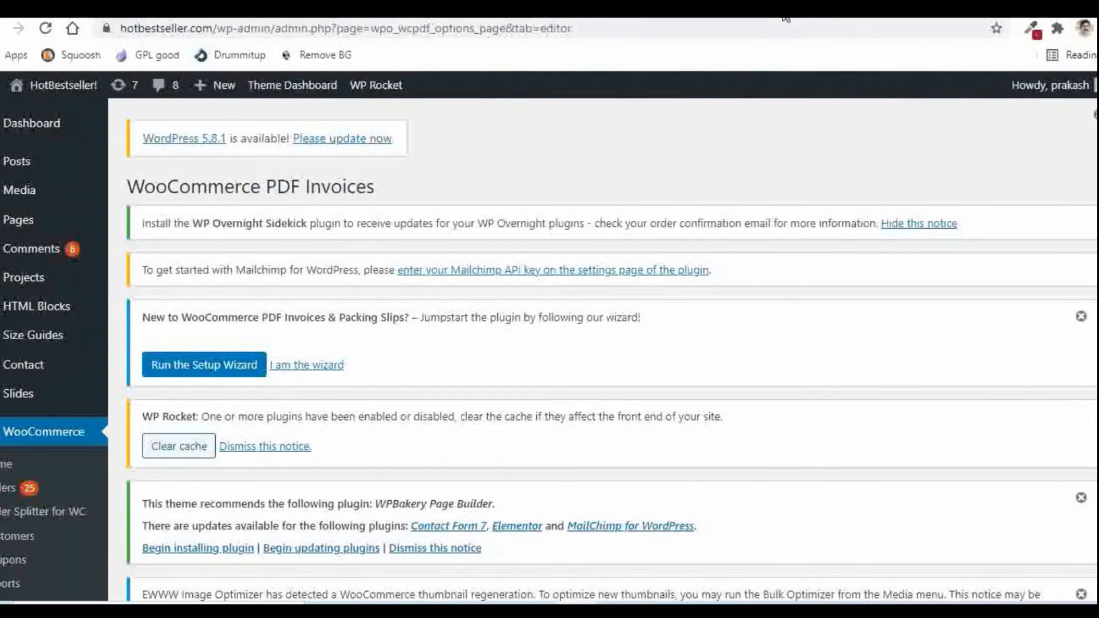
# Switch to the storefront, add the Traditional White Hat to the cart, and proceed to checkout to review the order
pyautogui.click(783, 9)
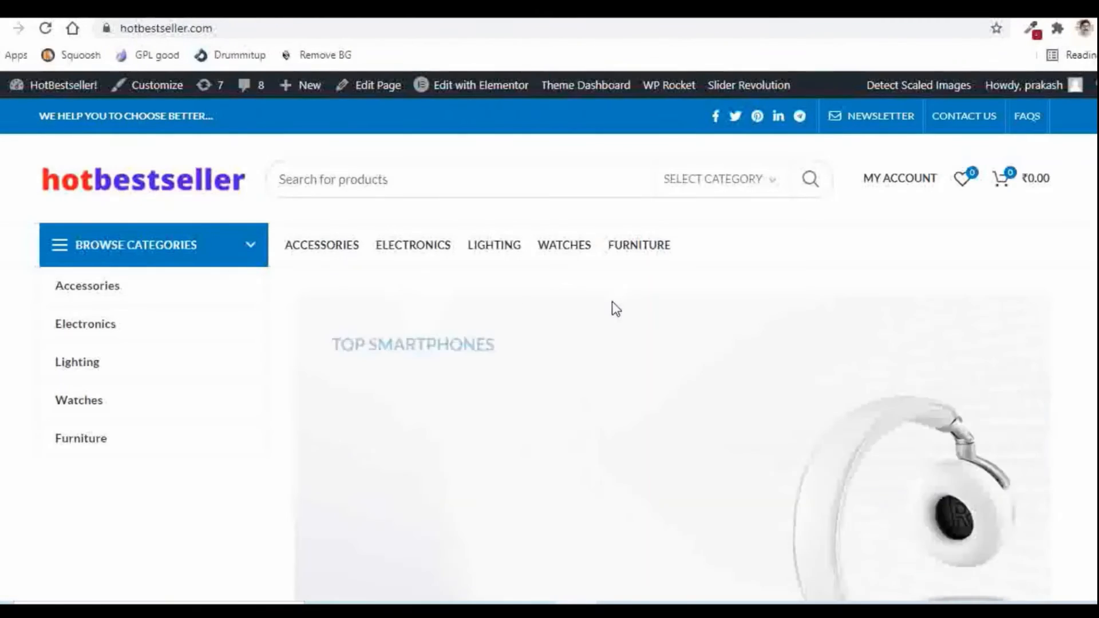
pyautogui.scroll(-15, 613, 309)
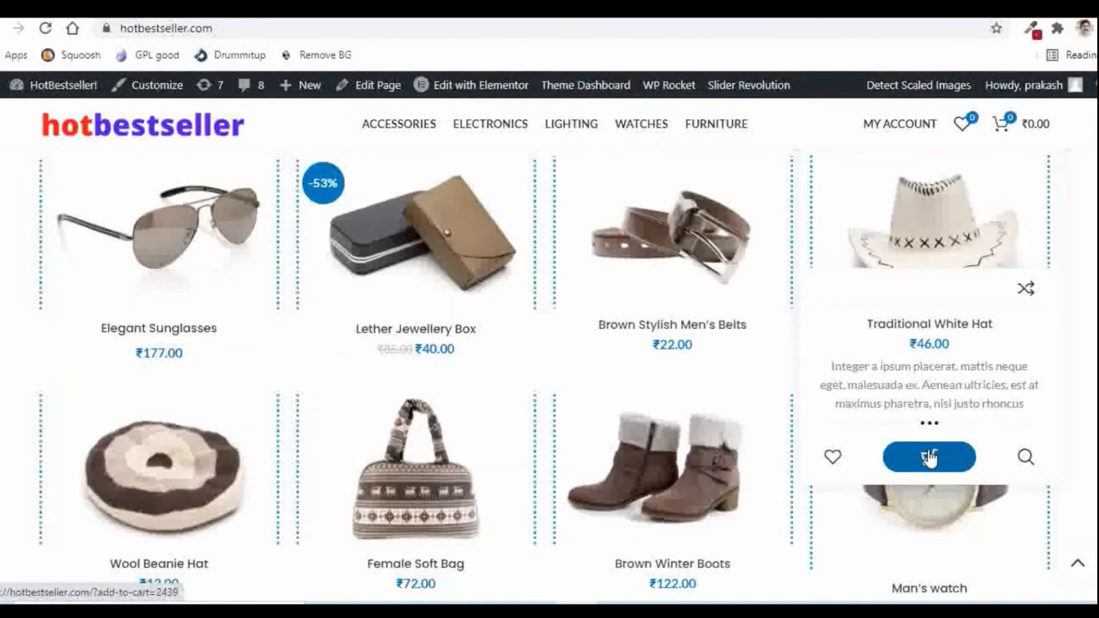
pyautogui.click(929, 457)
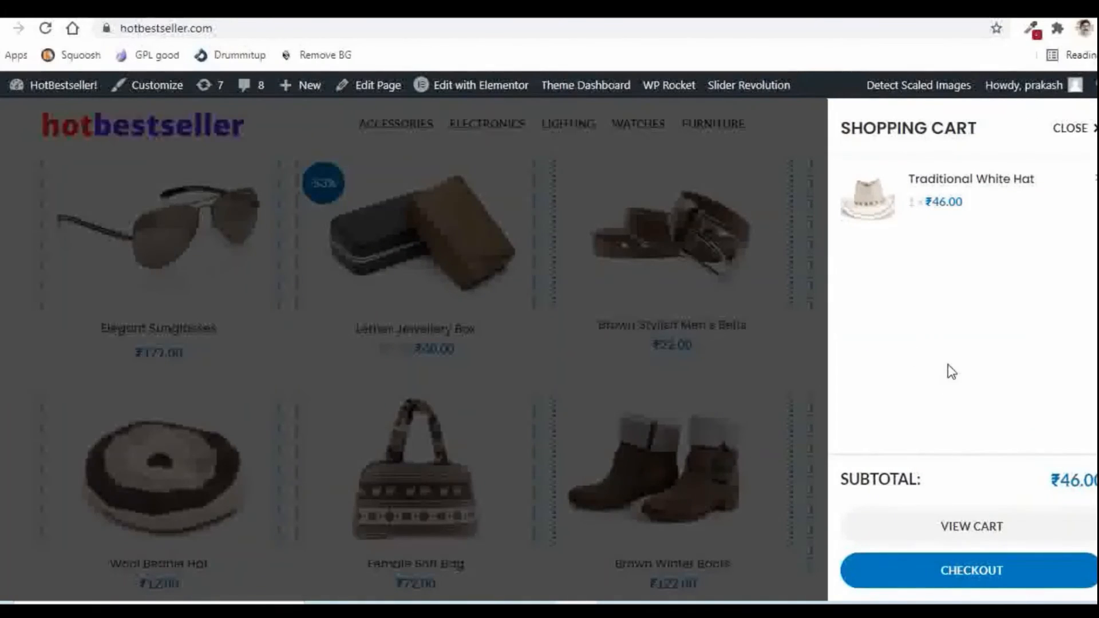
pyautogui.click(947, 557)
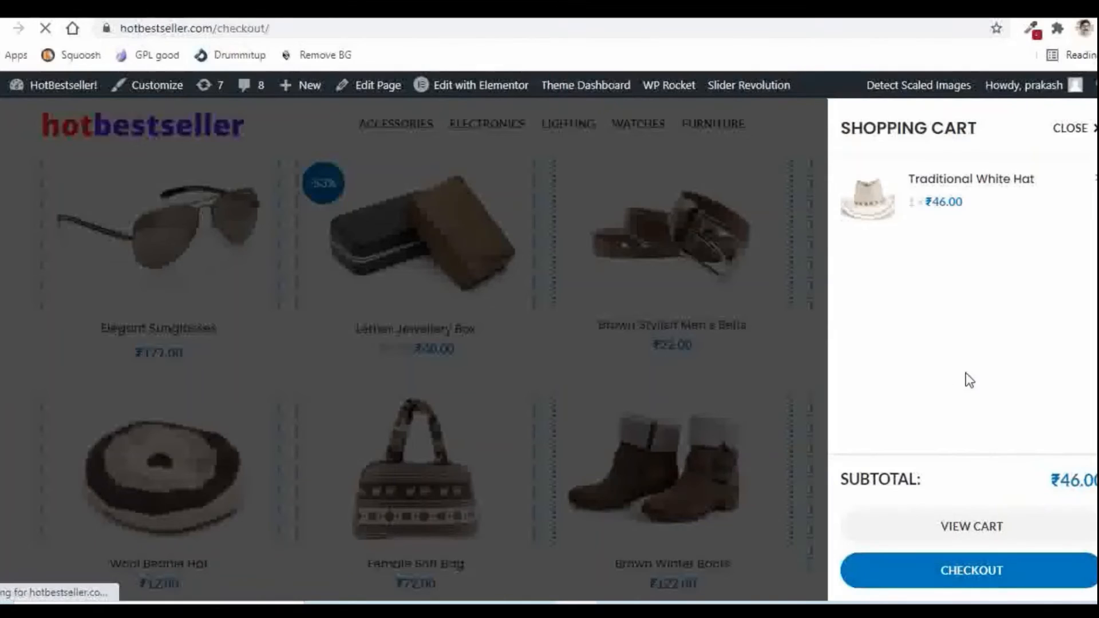
pyautogui.scroll(-7, 970, 374)
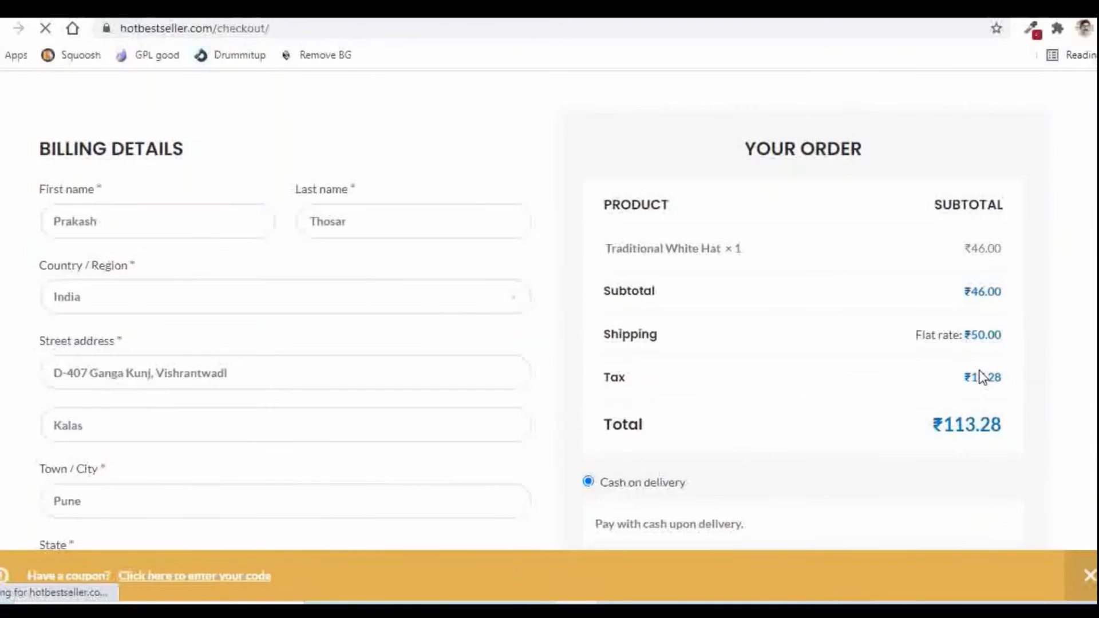
# Place the Traditional White Hat order with cash on delivery from the checkout
pyautogui.scroll(-4, 979, 373)
pyautogui.click(795, 450)
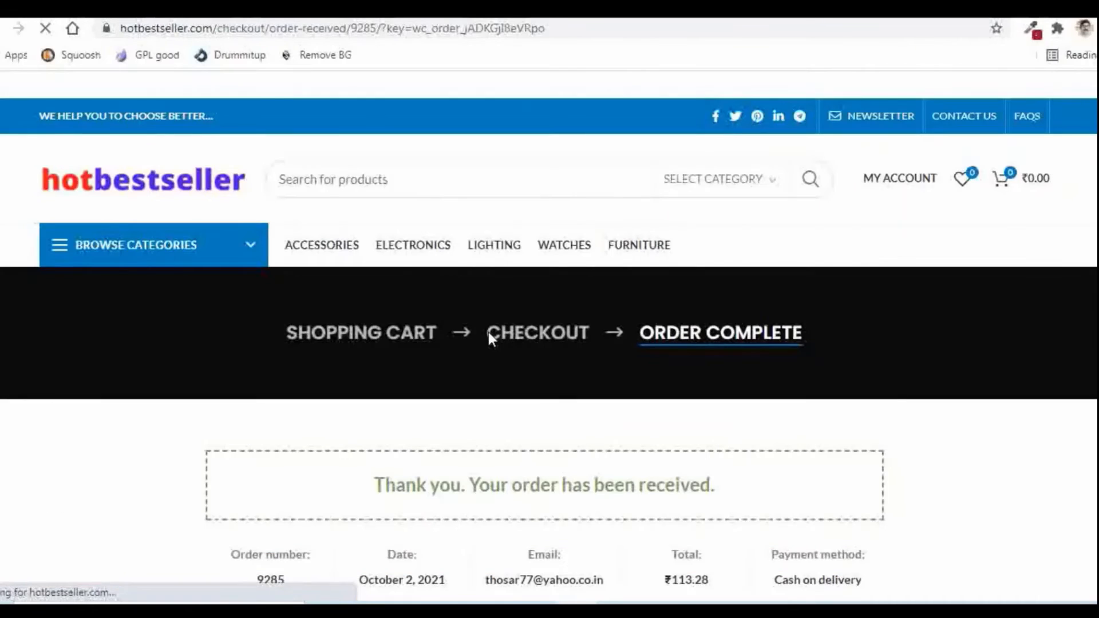
pyautogui.scroll(-2, 511, 401)
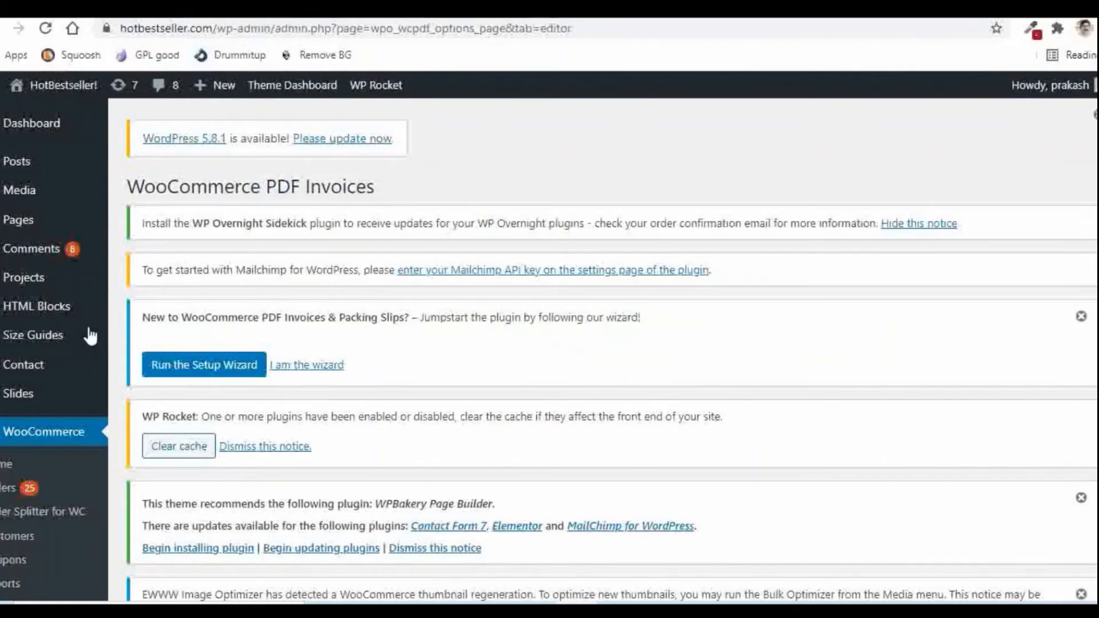
# Open the new Traditional White Hat order's PDF invoice from the admin orders list and review its product line and totals
pyautogui.scroll(-1, 54, 433)
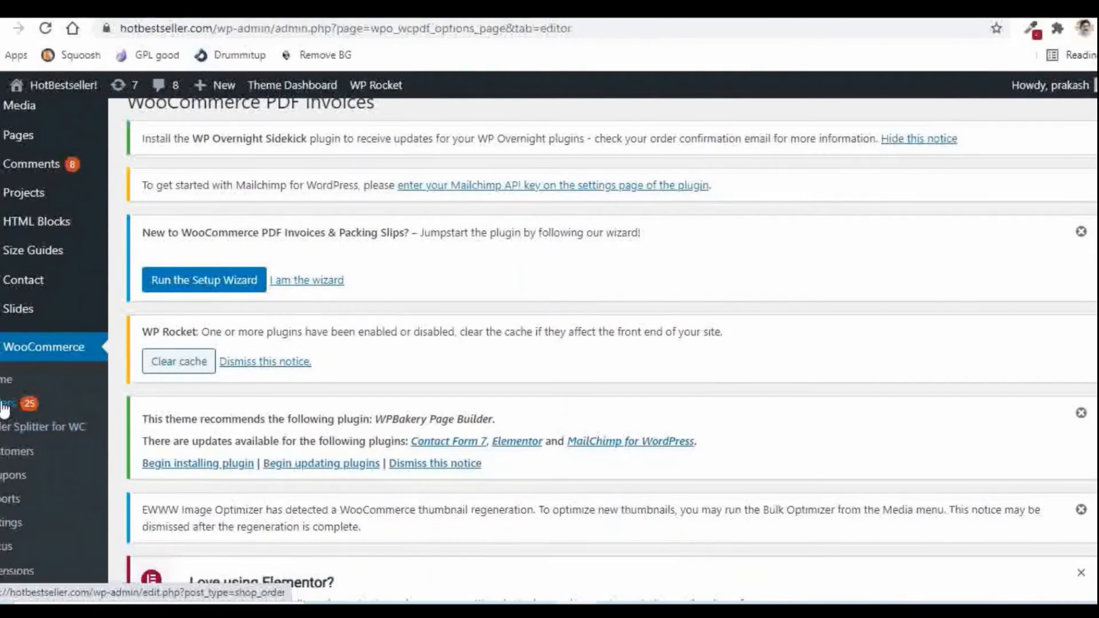
pyautogui.click(5, 404)
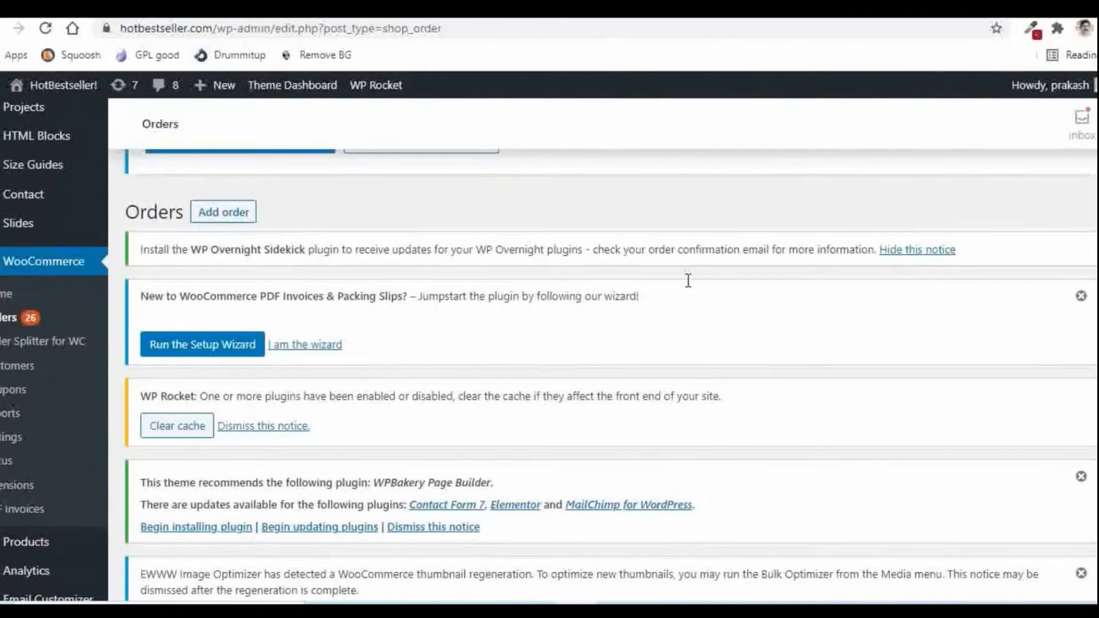
pyautogui.scroll(-2, 687, 278)
pyautogui.scroll(-2, 688, 280)
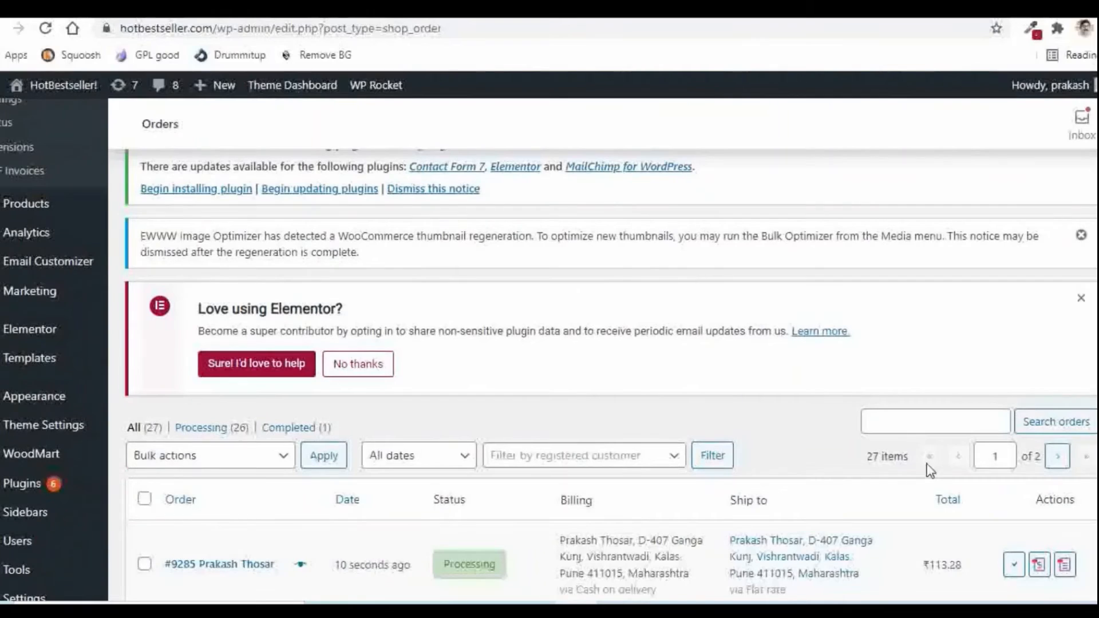
pyautogui.click(1036, 566)
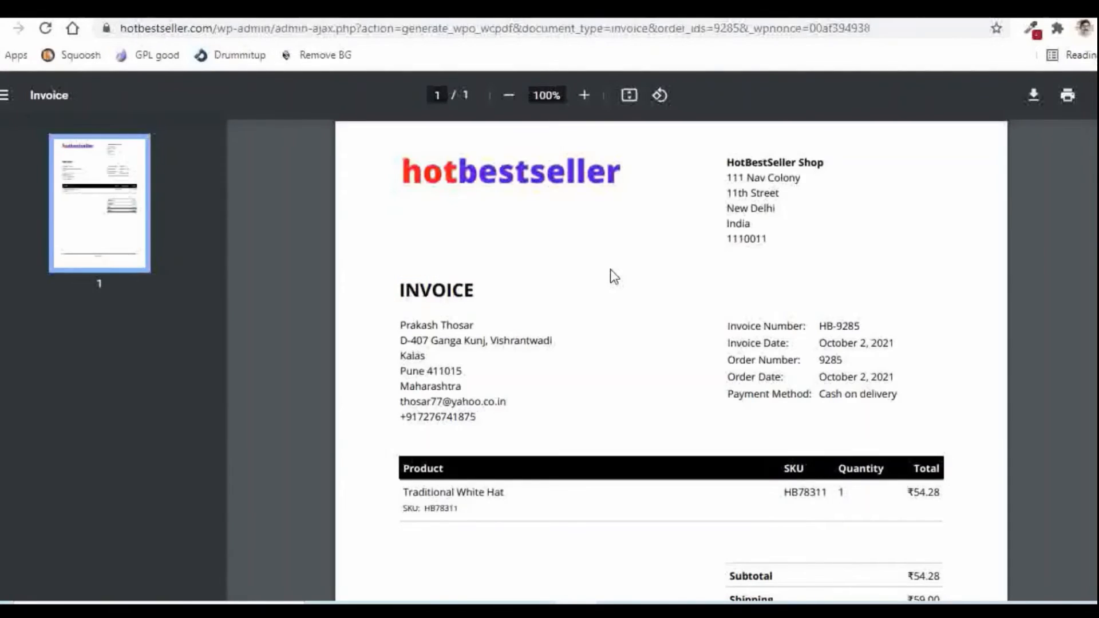
pyautogui.scroll(-3, 610, 269)
pyautogui.scroll(-2, 651, 337)
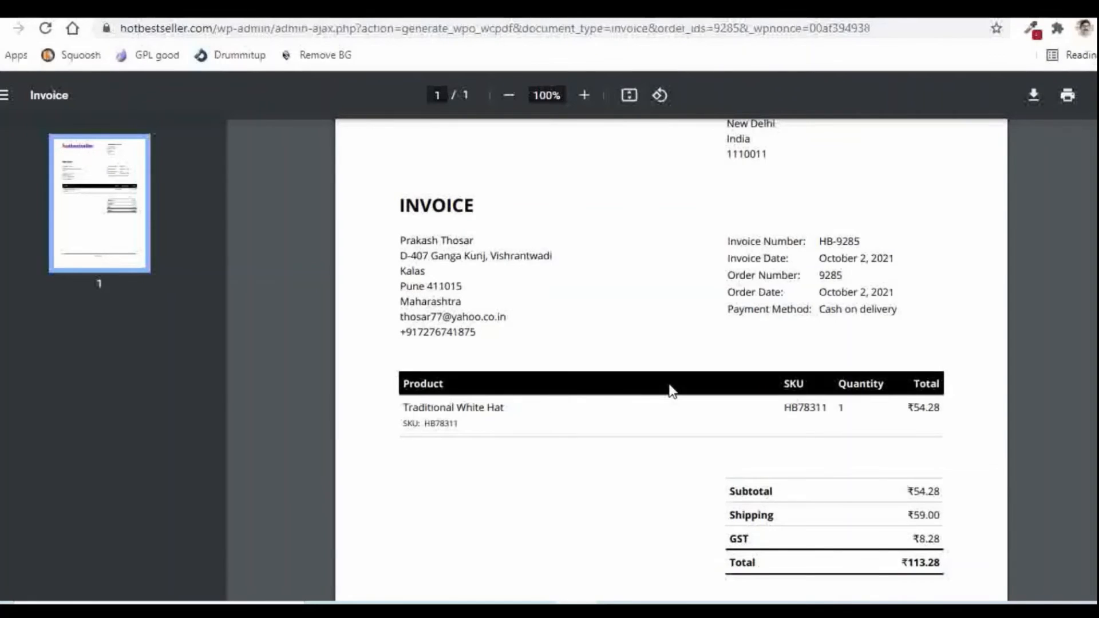
pyautogui.scroll(2, 673, 392)
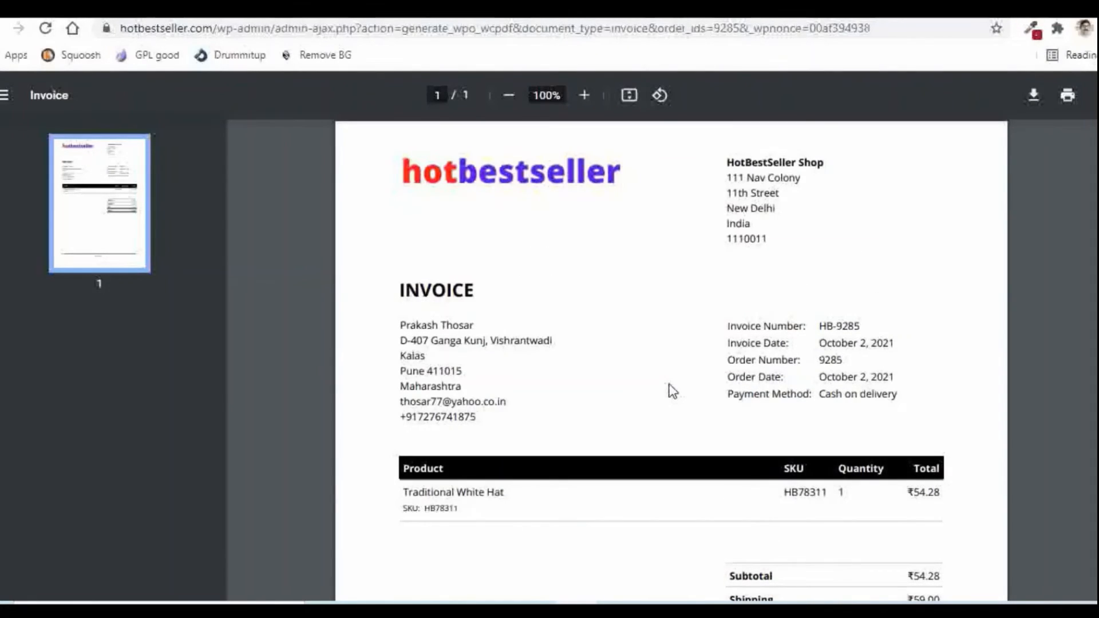
# Return to the site admin and open the Traditional White Hat for editing from the list of all products
pyautogui.click(92, 4)
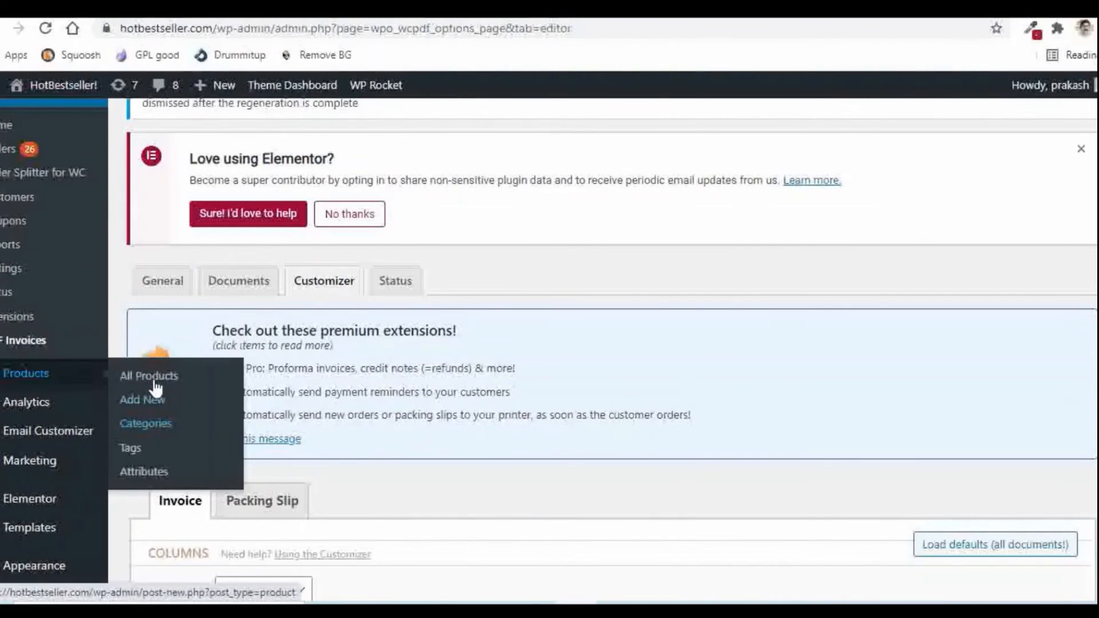
pyautogui.click(154, 380)
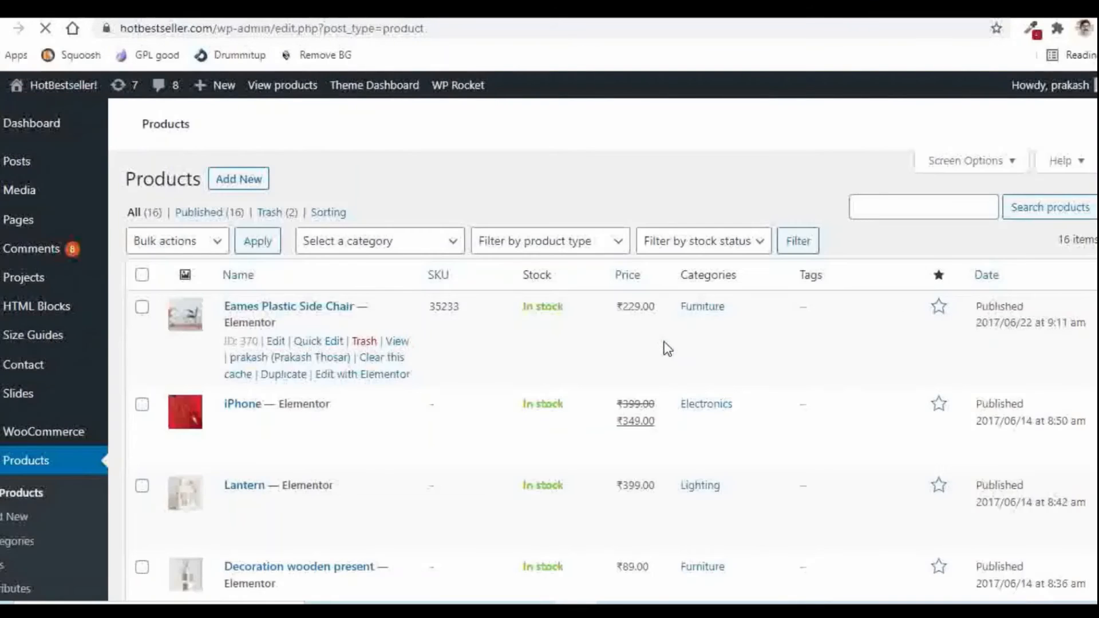
pyautogui.scroll(-4, 664, 346)
pyautogui.scroll(-10, 667, 347)
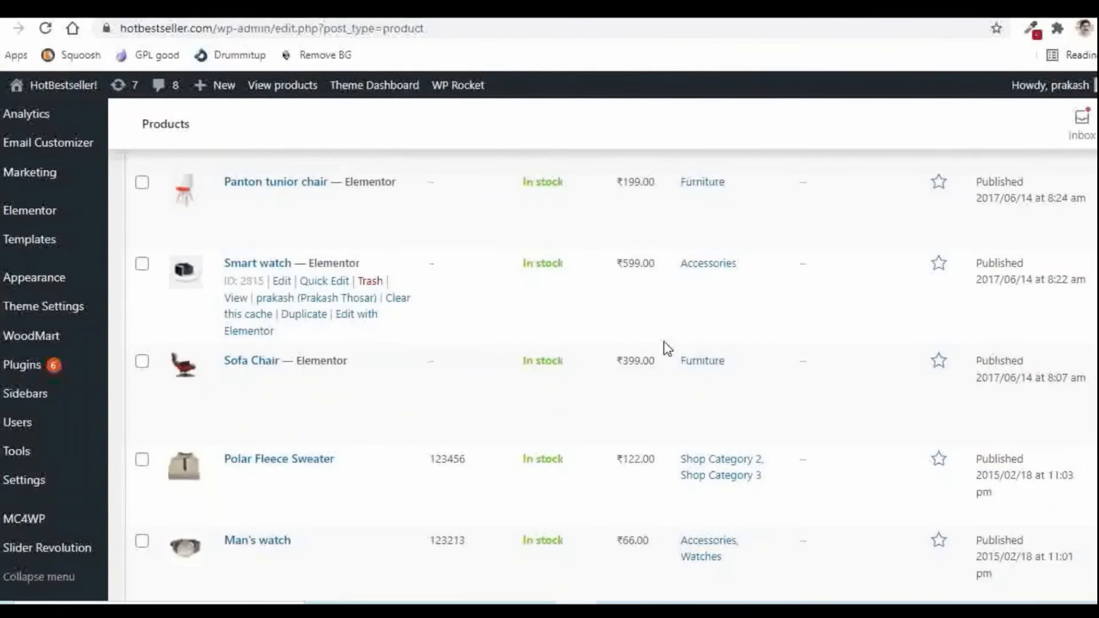
pyautogui.scroll(-3, 462, 362)
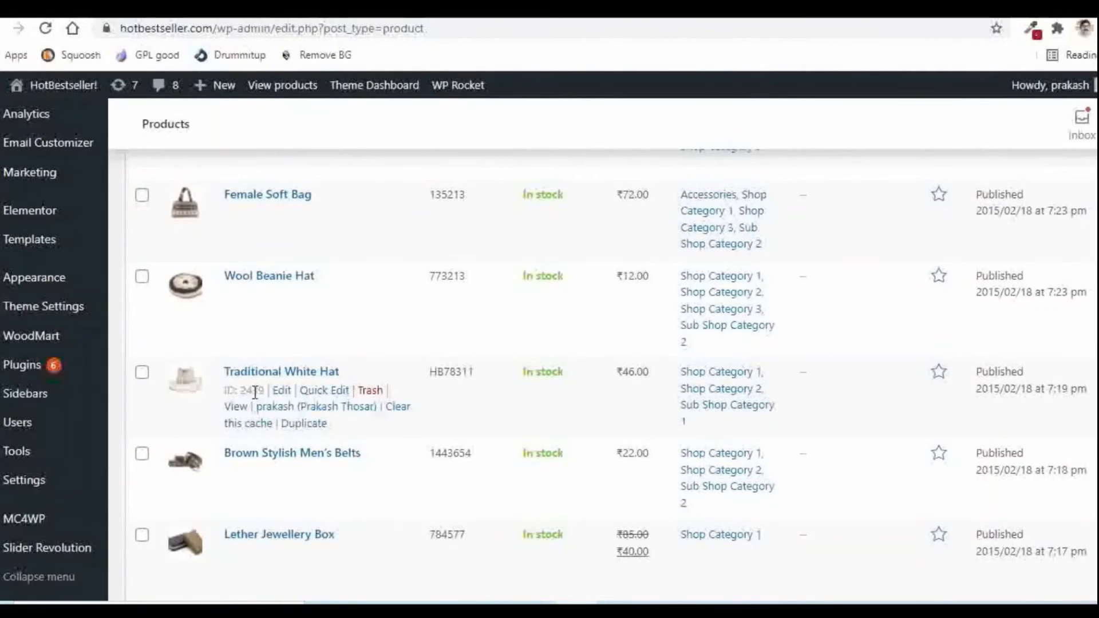
pyautogui.click(281, 390)
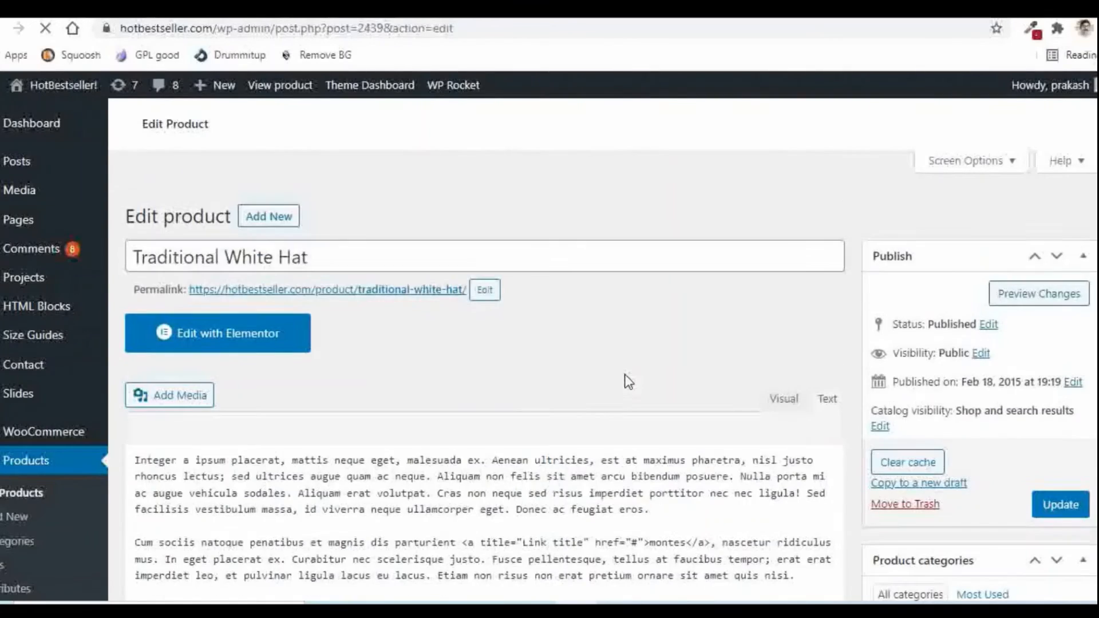
# Set the Traditional White Hat's shipping weight to 0.5 kg and update the product
pyautogui.scroll(-8, 627, 378)
pyautogui.scroll(-5, 627, 372)
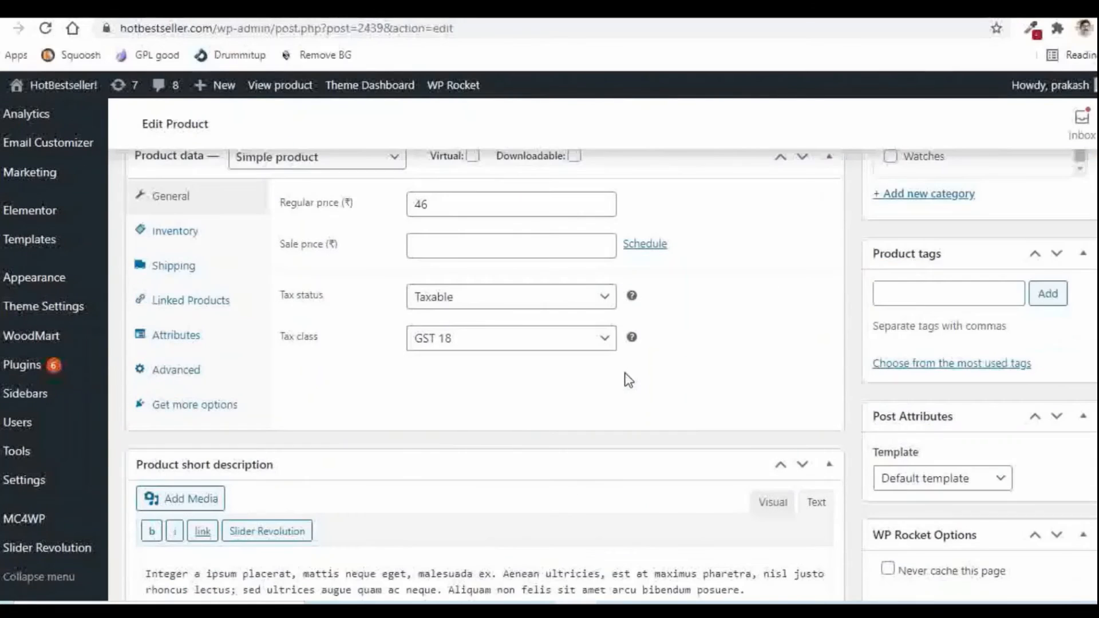
pyautogui.click(166, 267)
pyautogui.scroll(2, 663, 373)
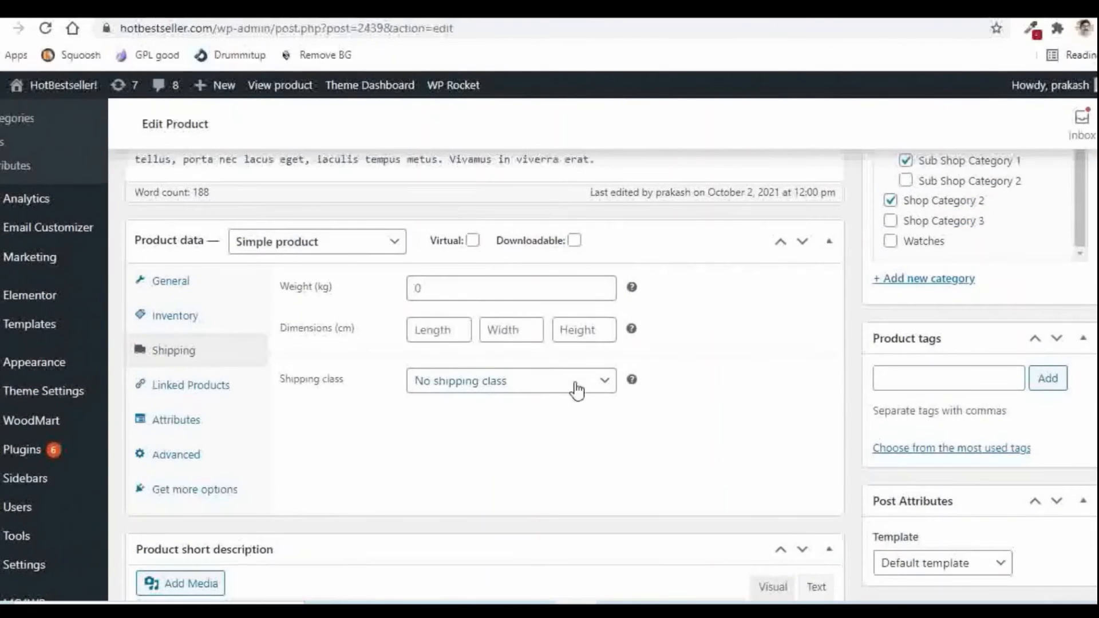
pyautogui.click(443, 292)
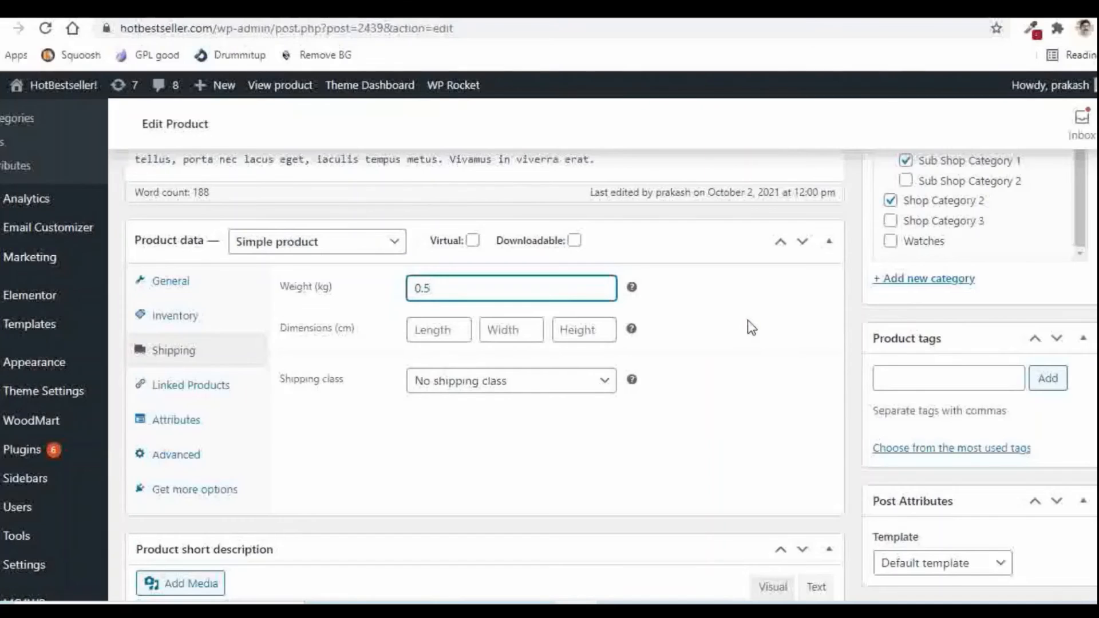
pyautogui.scroll(12, 748, 327)
pyautogui.click(1060, 412)
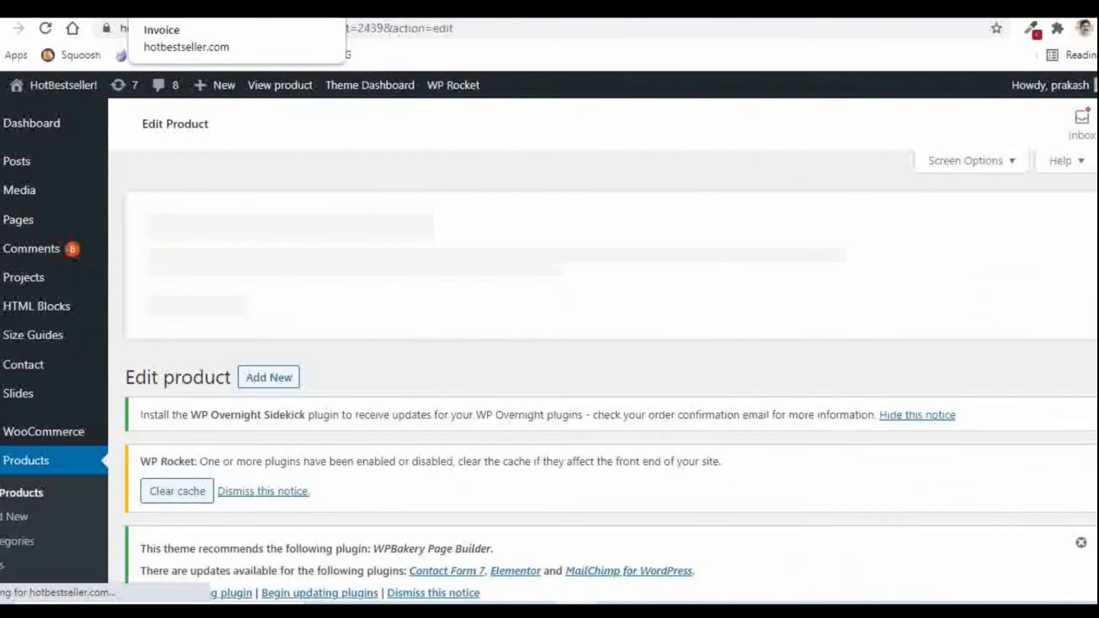
# Switch back to the order's PDF invoice, refresh it, and check the weight listed under the product
pyautogui.click(229, 9)
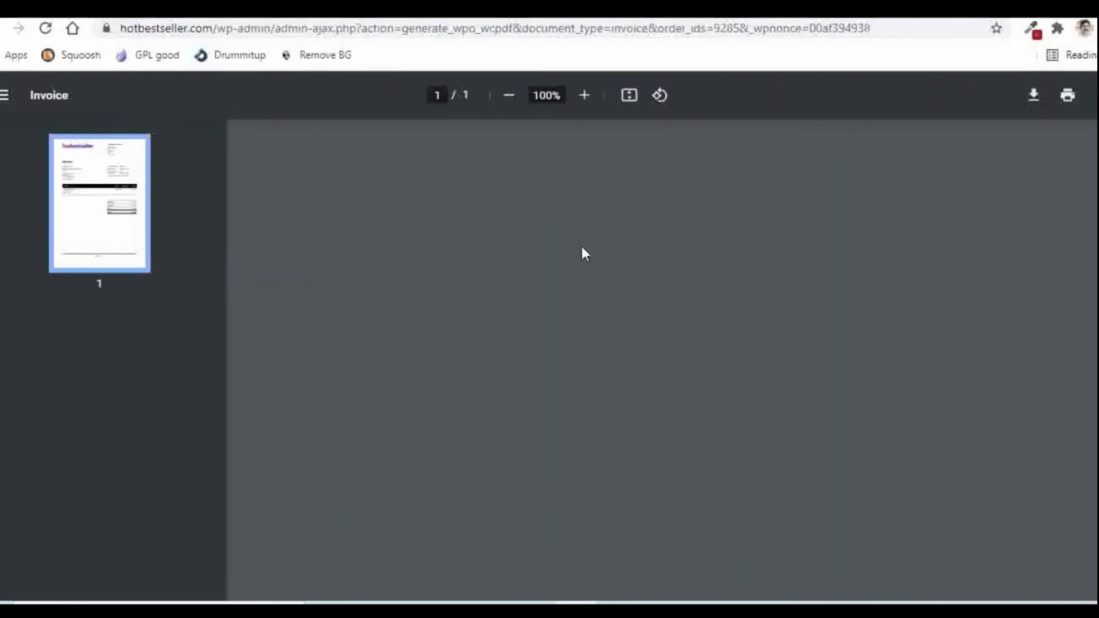
pyautogui.scroll(-1, 585, 253)
pyautogui.scroll(-1, 586, 254)
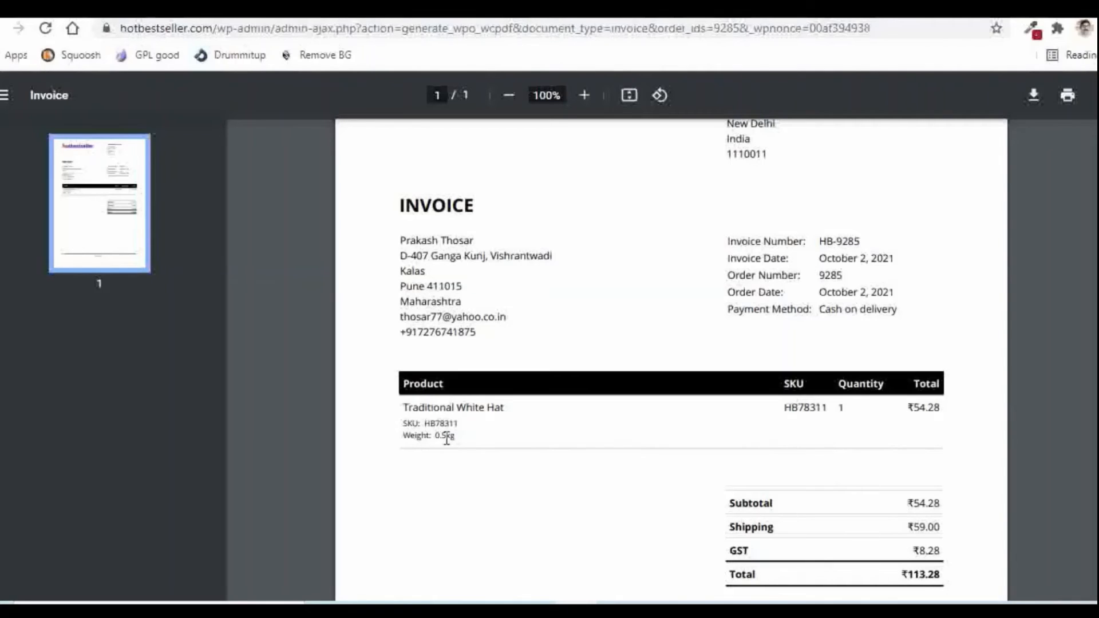
pyautogui.moveTo(435, 436); pyautogui.dragTo(457, 437)
# Return to the site admin and open the PDF Invoices customizer at the invoice template's columns section
pyautogui.click(127, 8)
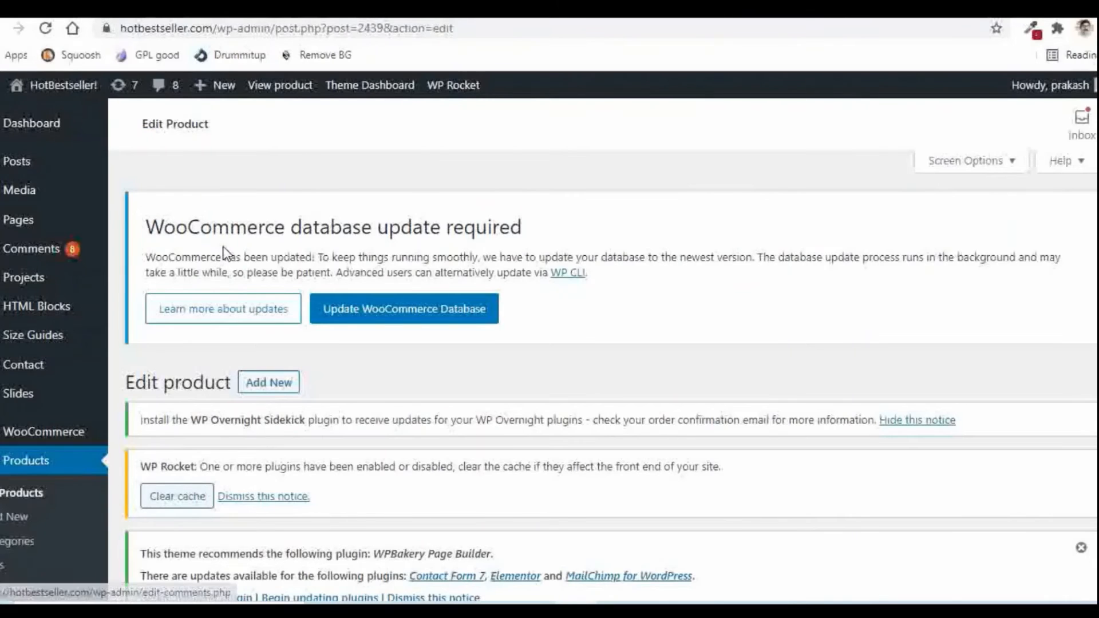
pyautogui.scroll(-2, 195, 271)
pyautogui.moveTo(47, 268)
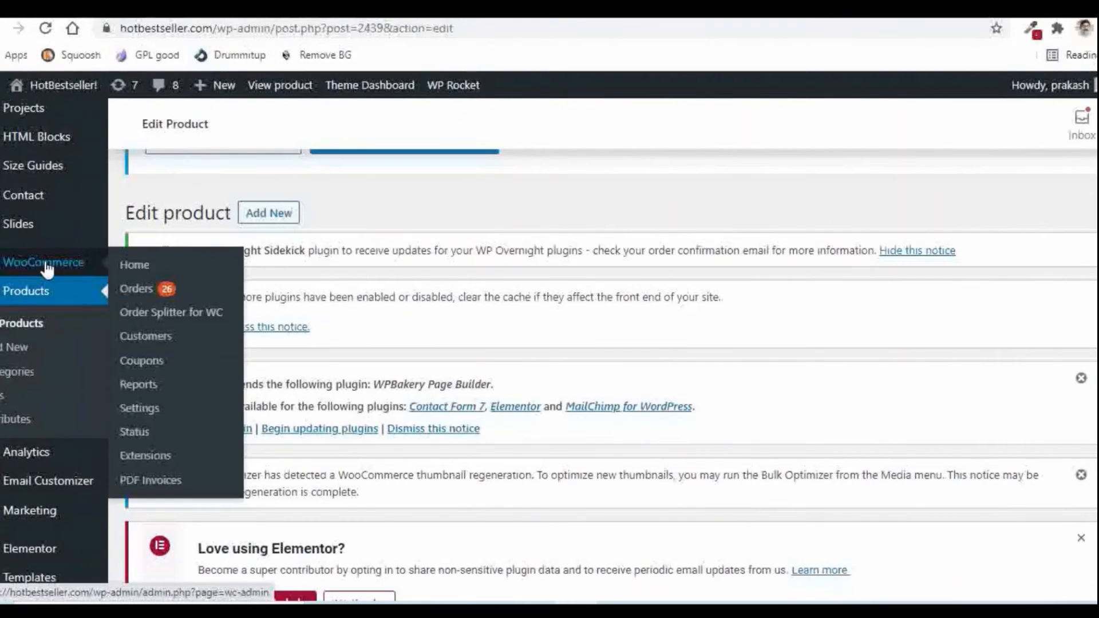
pyautogui.click(153, 481)
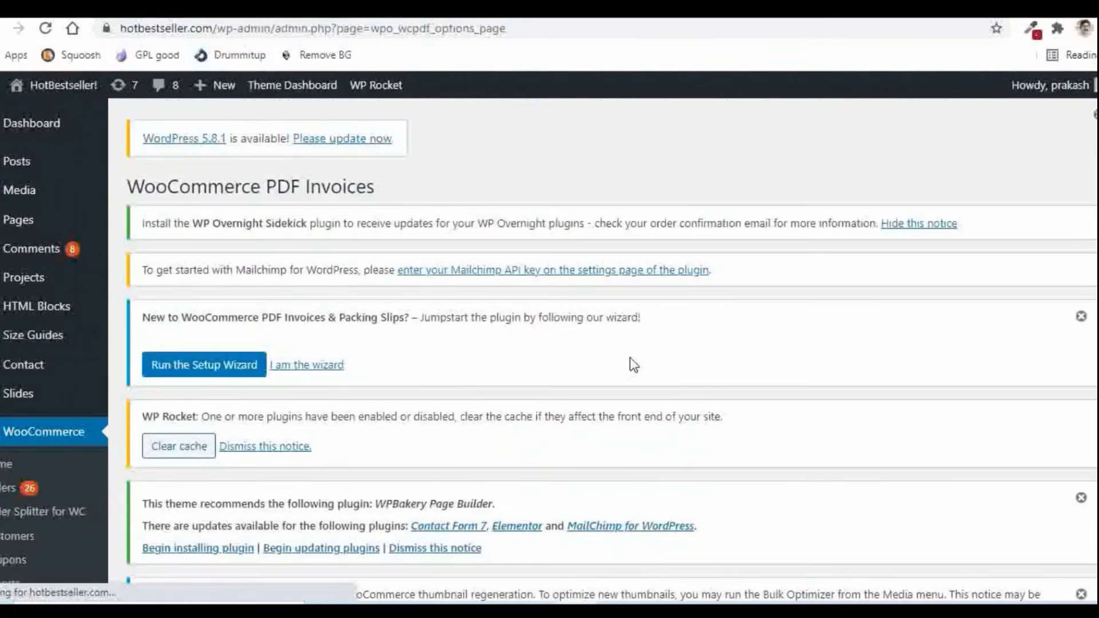
pyautogui.scroll(-8, 631, 363)
pyautogui.click(321, 283)
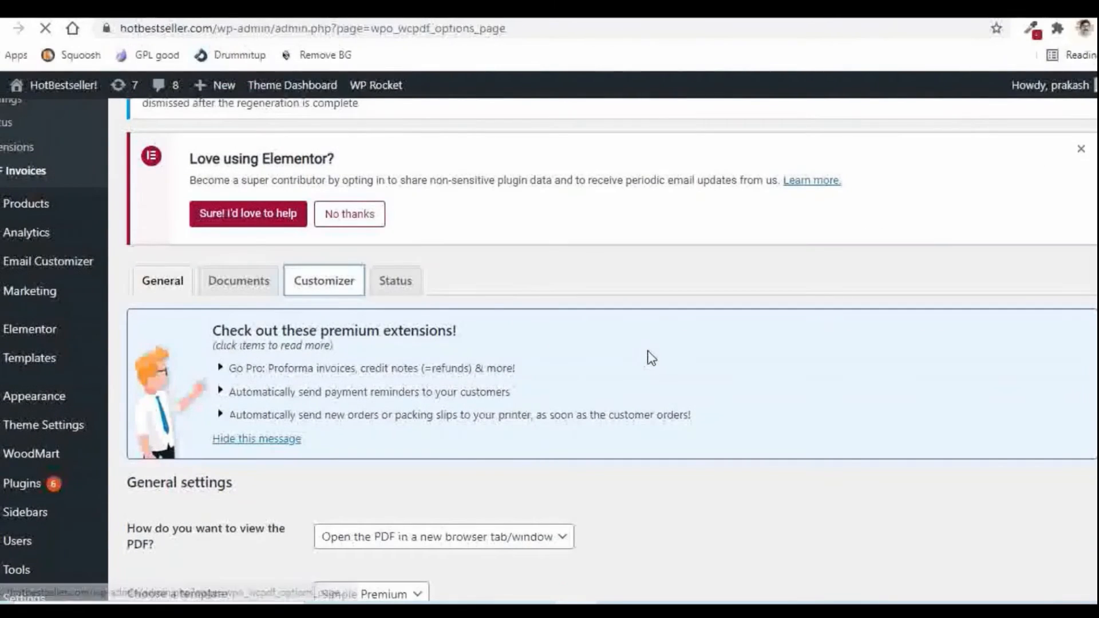
pyautogui.scroll(-10, 649, 349)
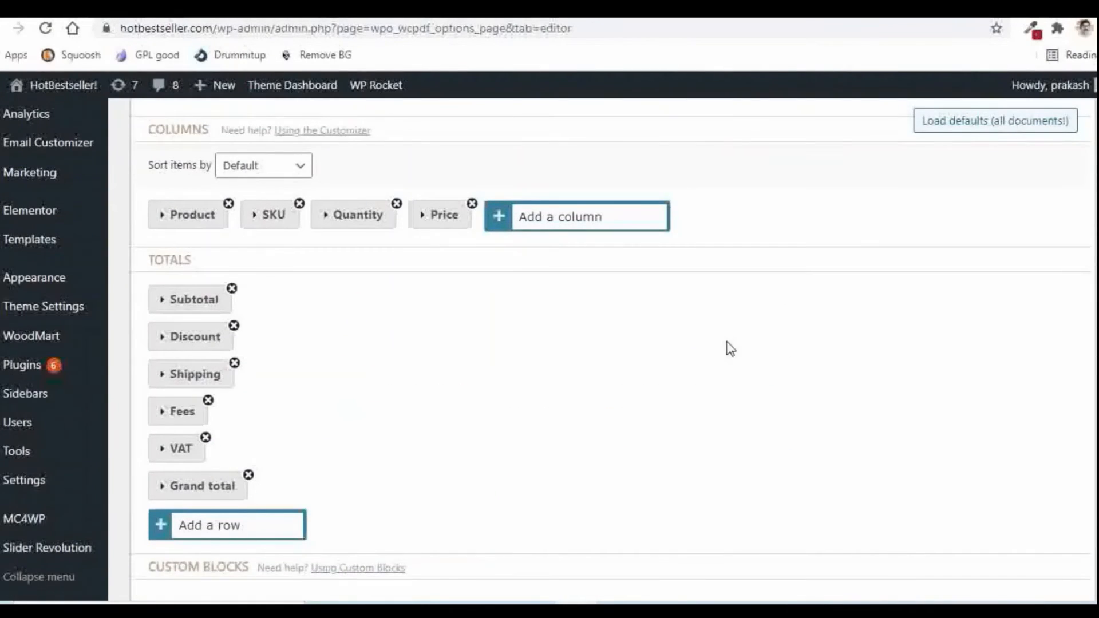
# Add a Weight column to the invoice template and place it between SKU and Quantity
pyautogui.click(537, 222)
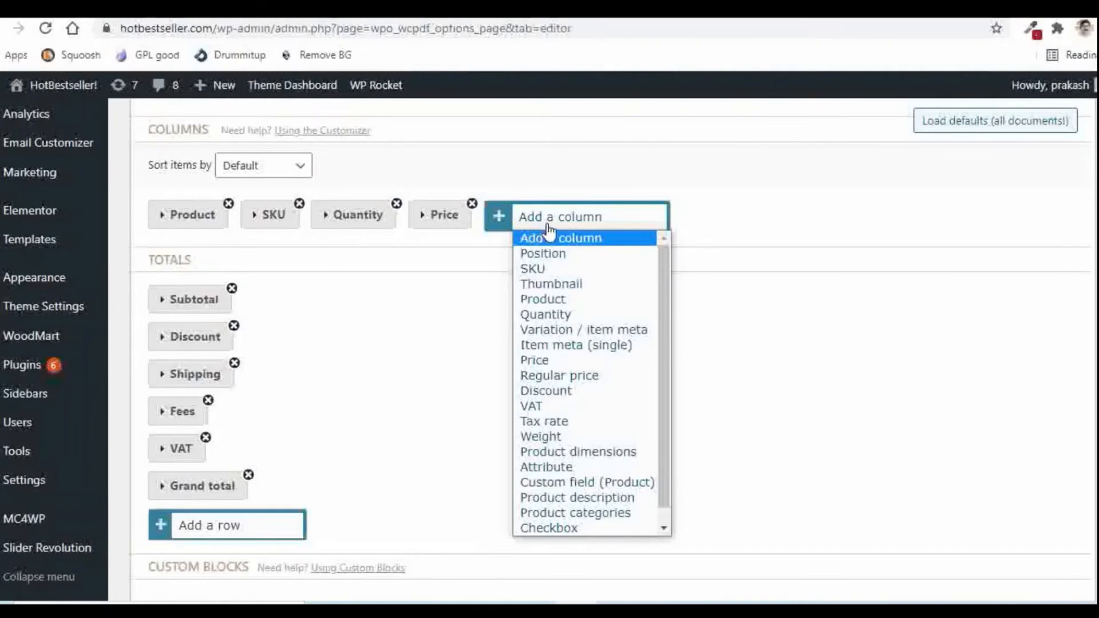
pyautogui.click(558, 440)
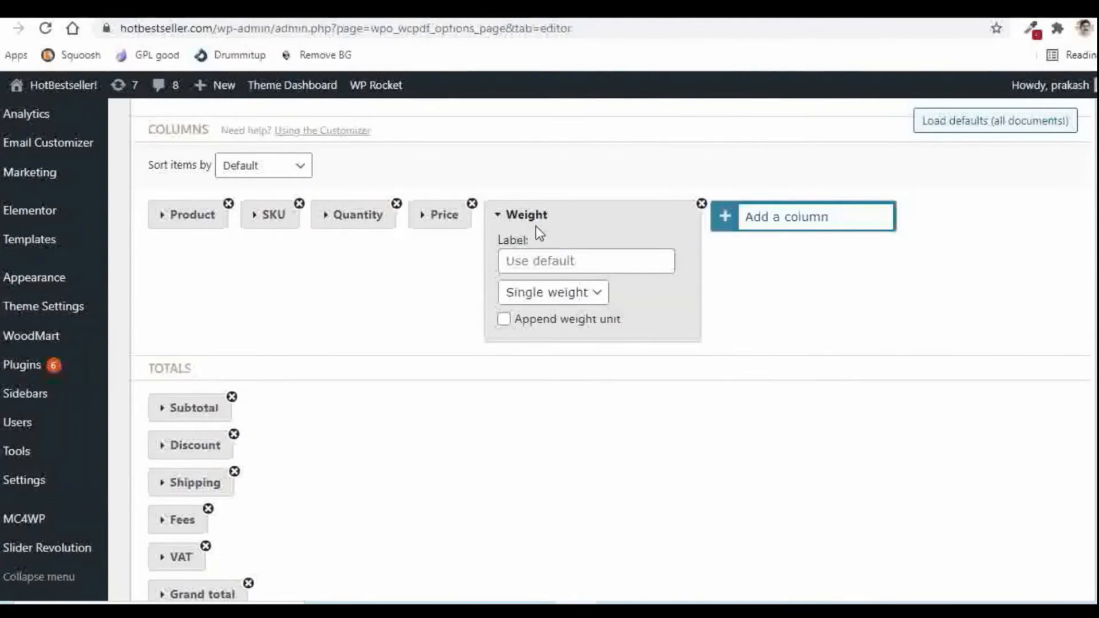
pyautogui.moveTo(574, 214); pyautogui.dragTo(395, 217)
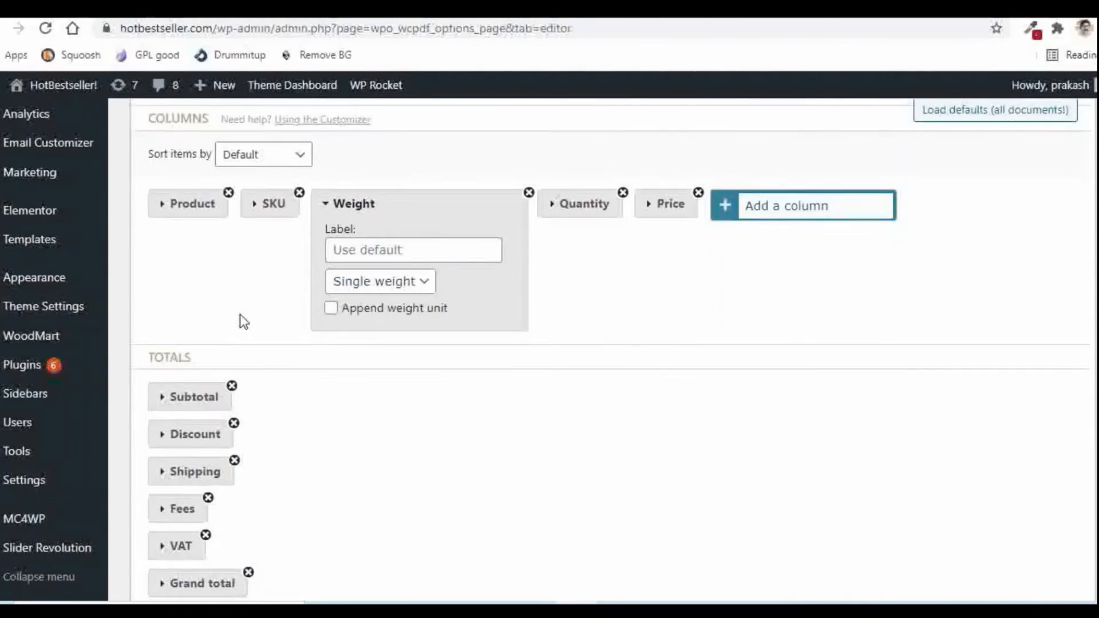
# Add a Total weight row to the invoice totals, arrange it between Discount and Shipping, and save the template changes
pyautogui.scroll(-3, 281, 319)
pyautogui.scroll(-2, 402, 390)
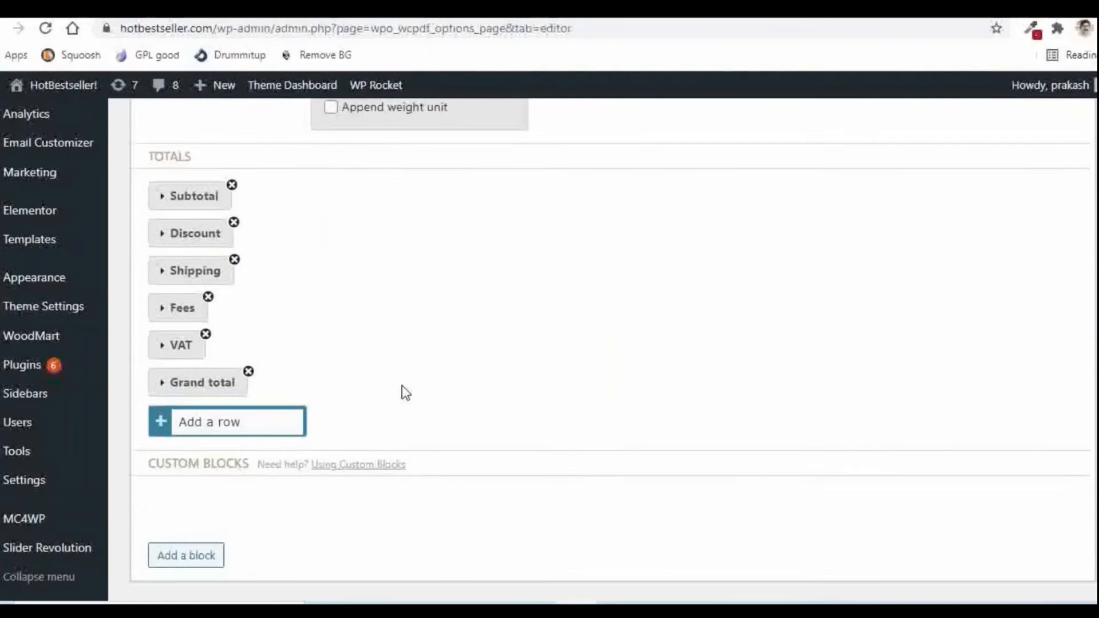
pyautogui.click(224, 380)
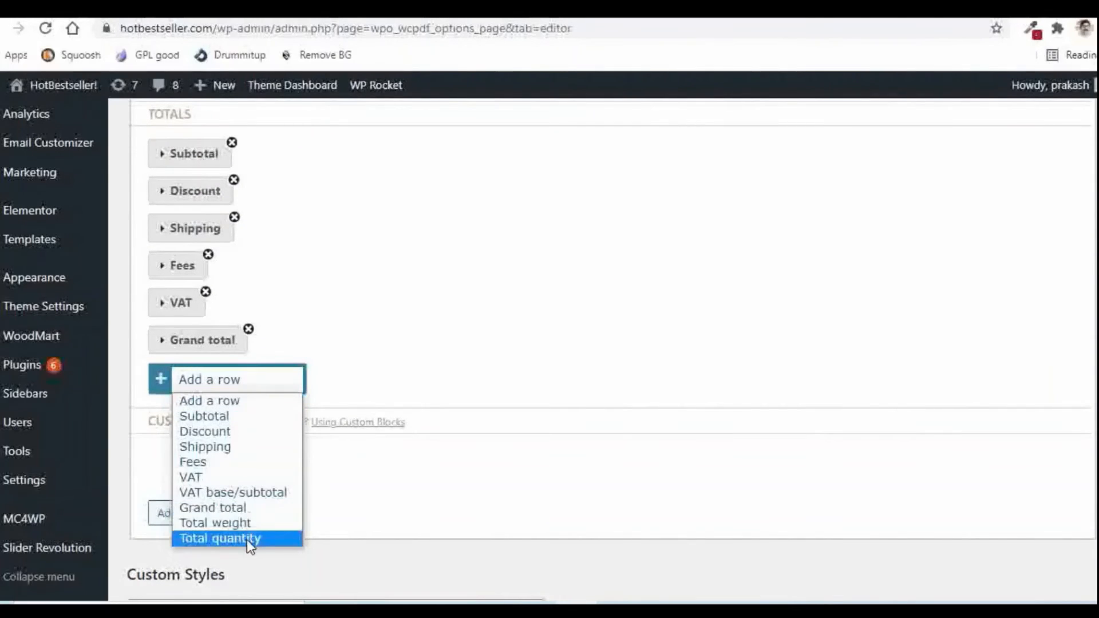
pyautogui.click(229, 524)
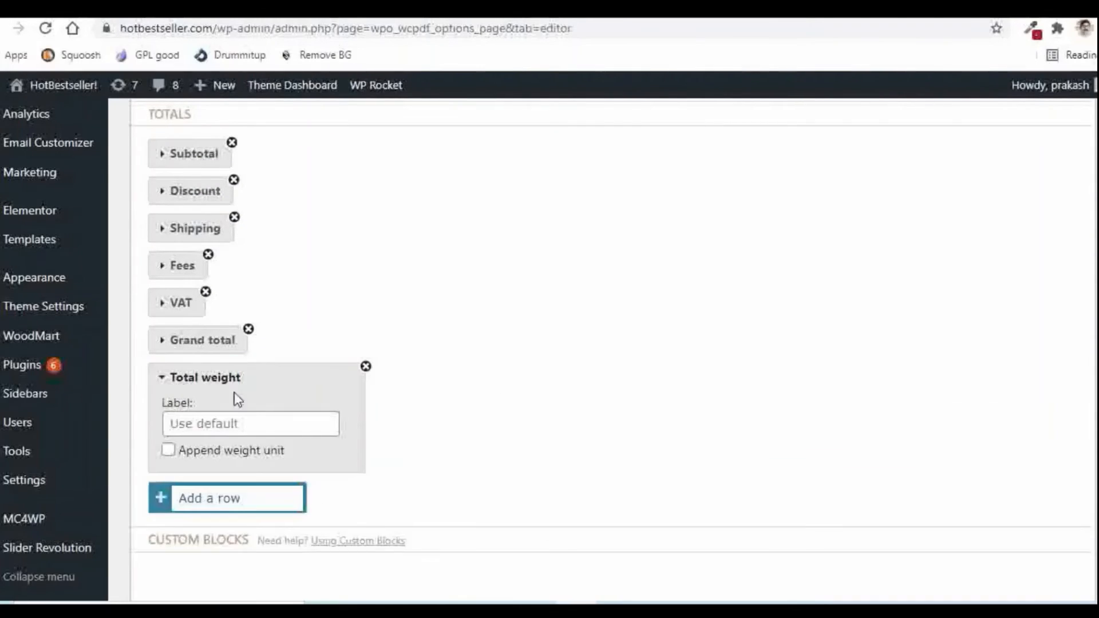
pyautogui.moveTo(201, 346); pyautogui.dragTo(201, 452)
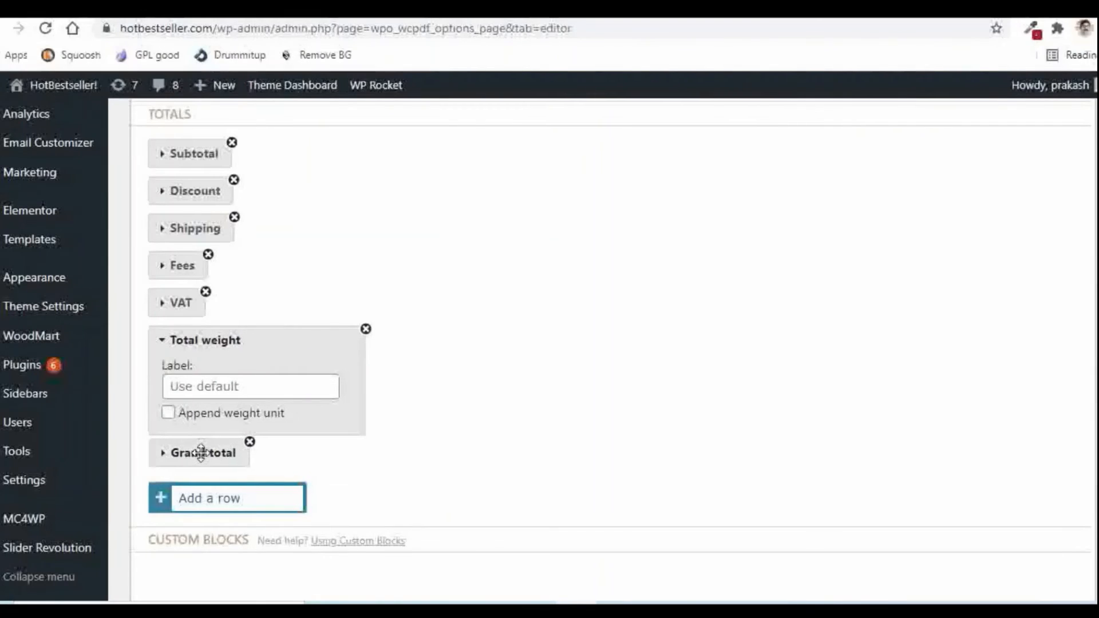
pyautogui.moveTo(184, 302); pyautogui.dragTo(181, 423)
pyautogui.moveTo(180, 278); pyautogui.dragTo(189, 389)
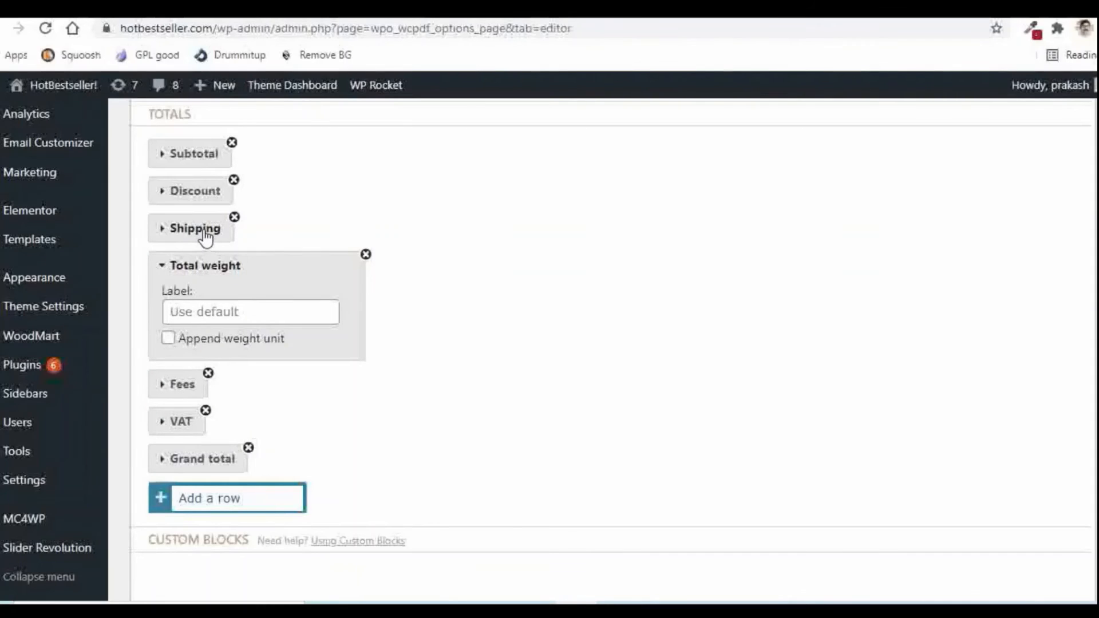
pyautogui.moveTo(203, 236); pyautogui.dragTo(201, 352)
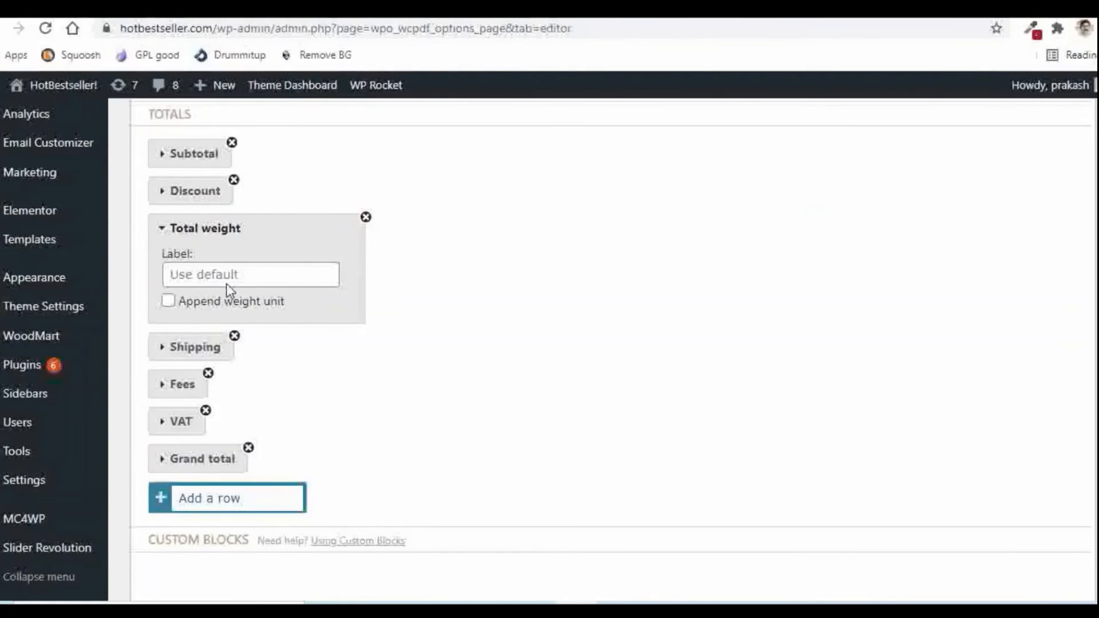
pyautogui.scroll(-4, 269, 257)
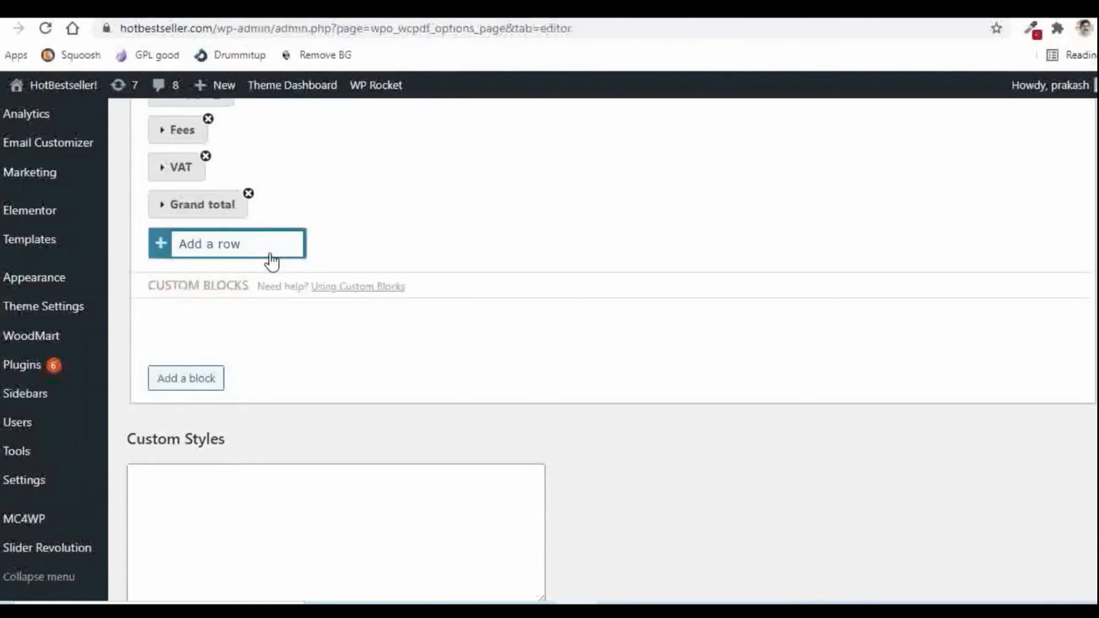
pyautogui.scroll(-3, 272, 261)
pyautogui.click(180, 518)
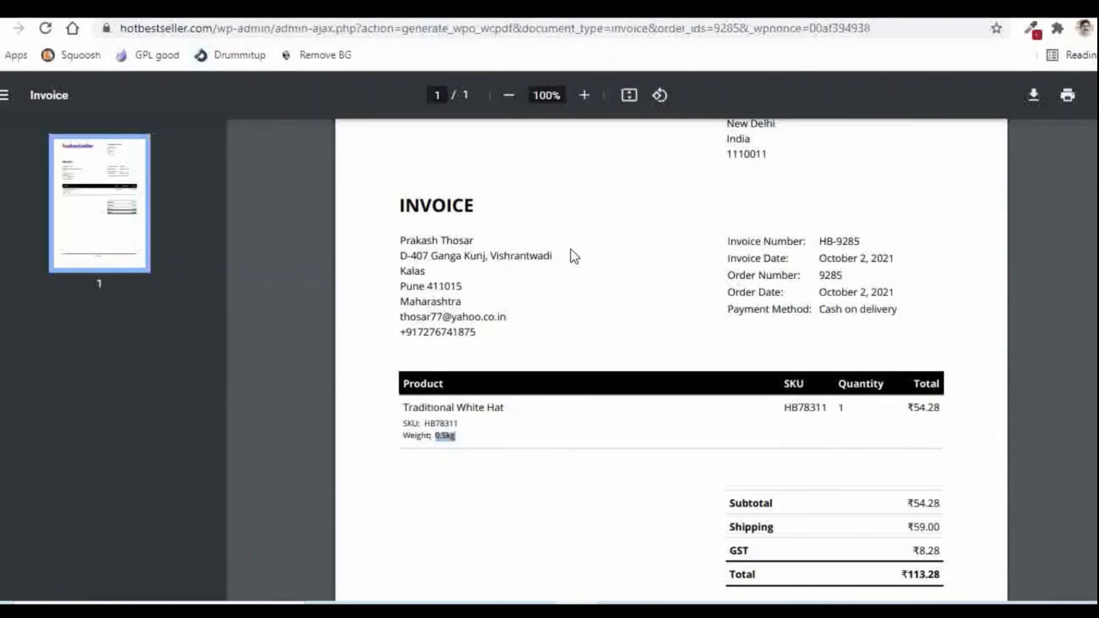
# Check the Weight column and the Total weight row on the order's PDF invoice
pyautogui.scroll(-2, 637, 260)
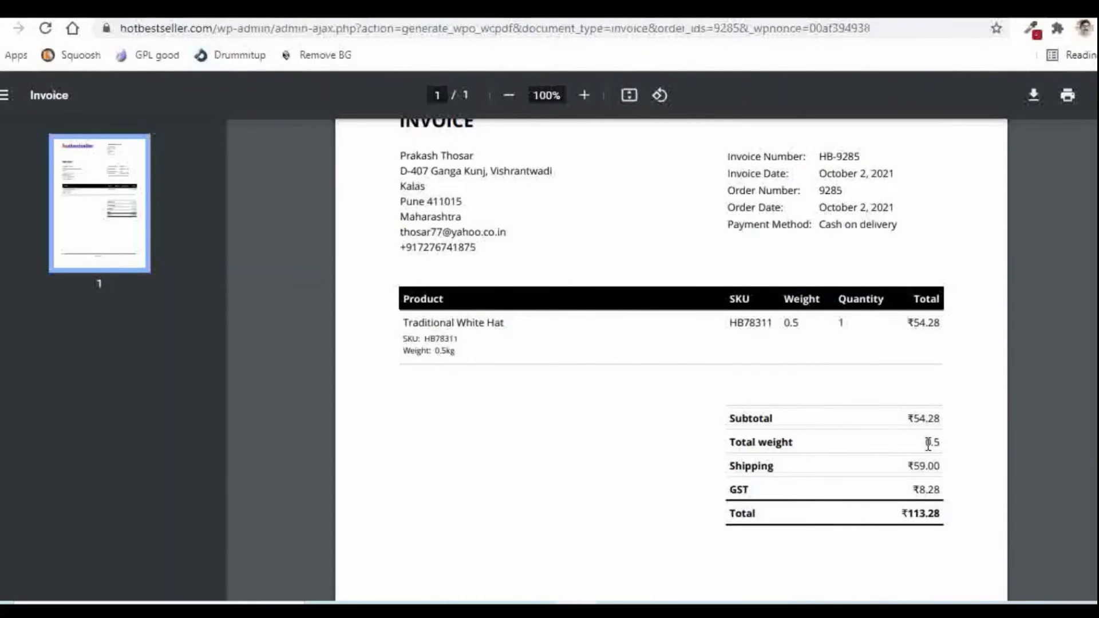
pyautogui.moveTo(928, 444); pyautogui.dragTo(948, 443)
pyautogui.scroll(3, 743, 408)
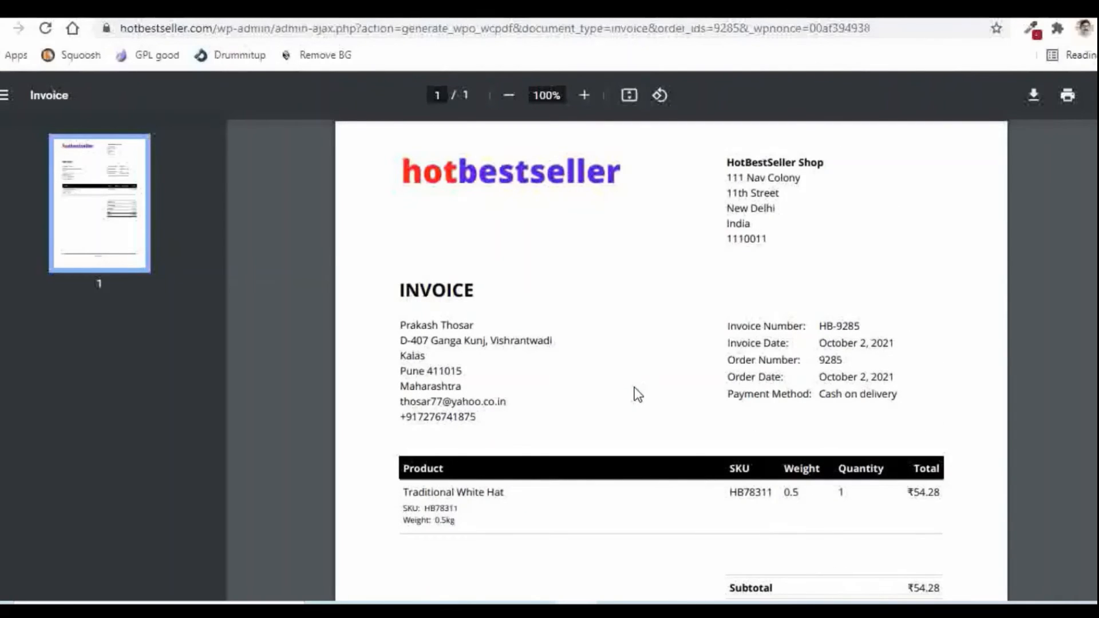
pyautogui.scroll(-4, 637, 394)
pyautogui.scroll(4, 637, 390)
# Return to the site admin dashboard and open the product Attributes page
pyautogui.click(80, 8)
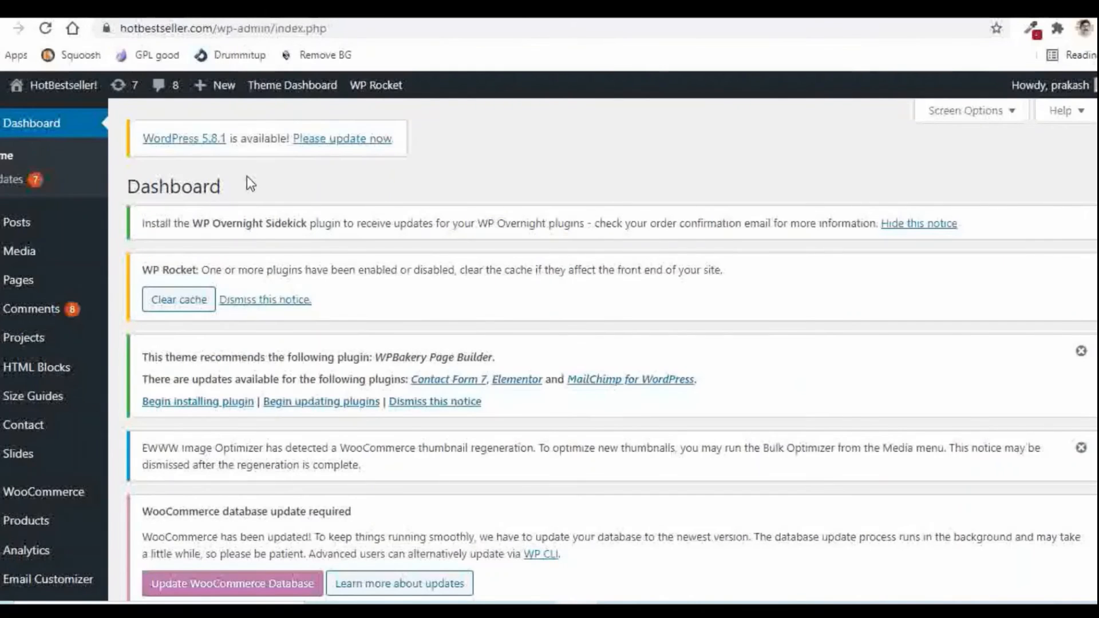
pyautogui.scroll(-5, 72, 201)
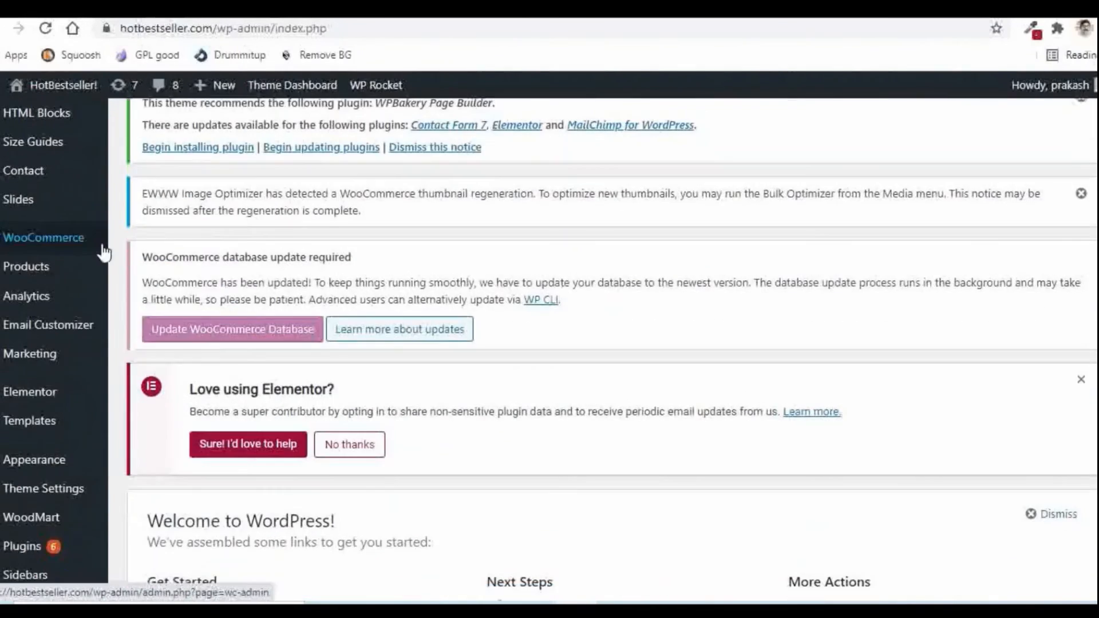
pyautogui.moveTo(83, 245)
pyautogui.scroll(-2, 83, 245)
pyautogui.moveTo(23, 190)
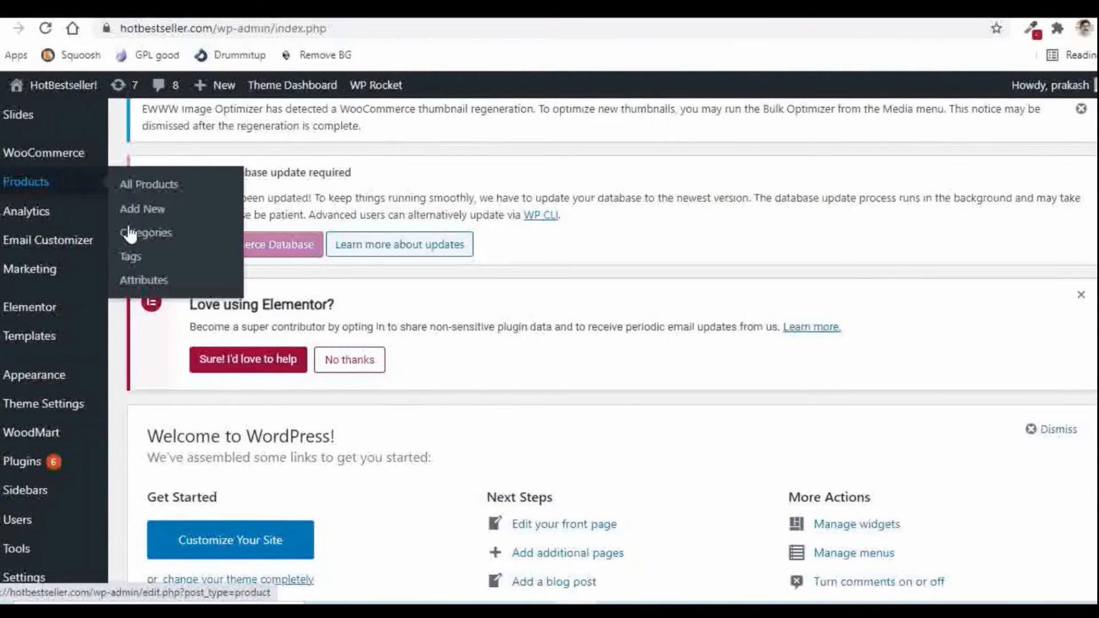
pyautogui.click(140, 281)
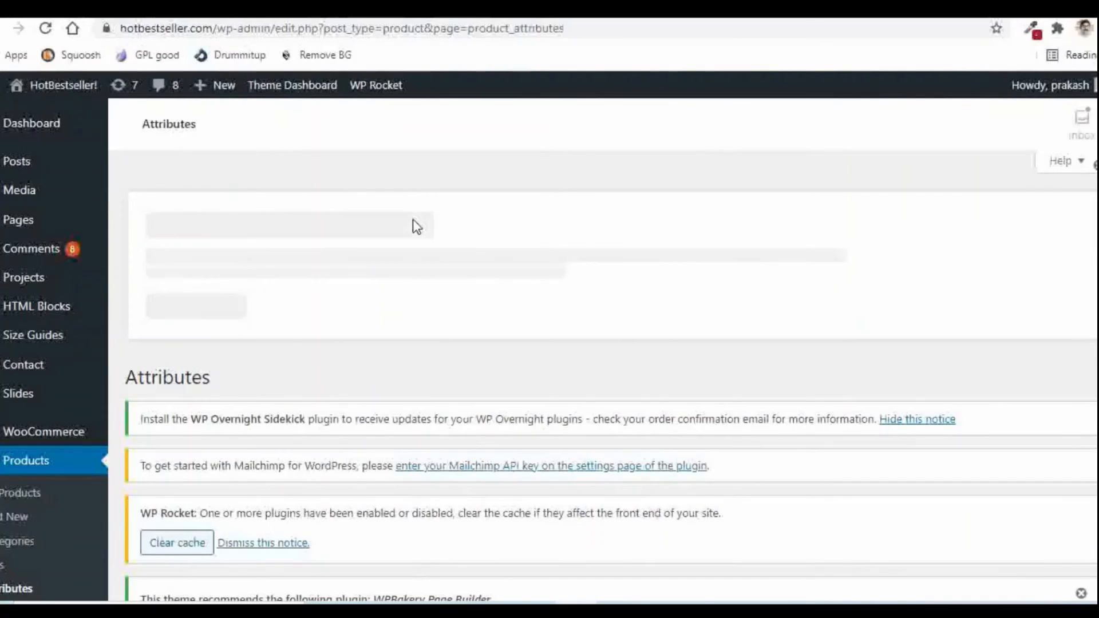
# Add a new product attribute named HSN CODE, keeping custom ordering as its sort order
pyautogui.scroll(-3, 606, 227)
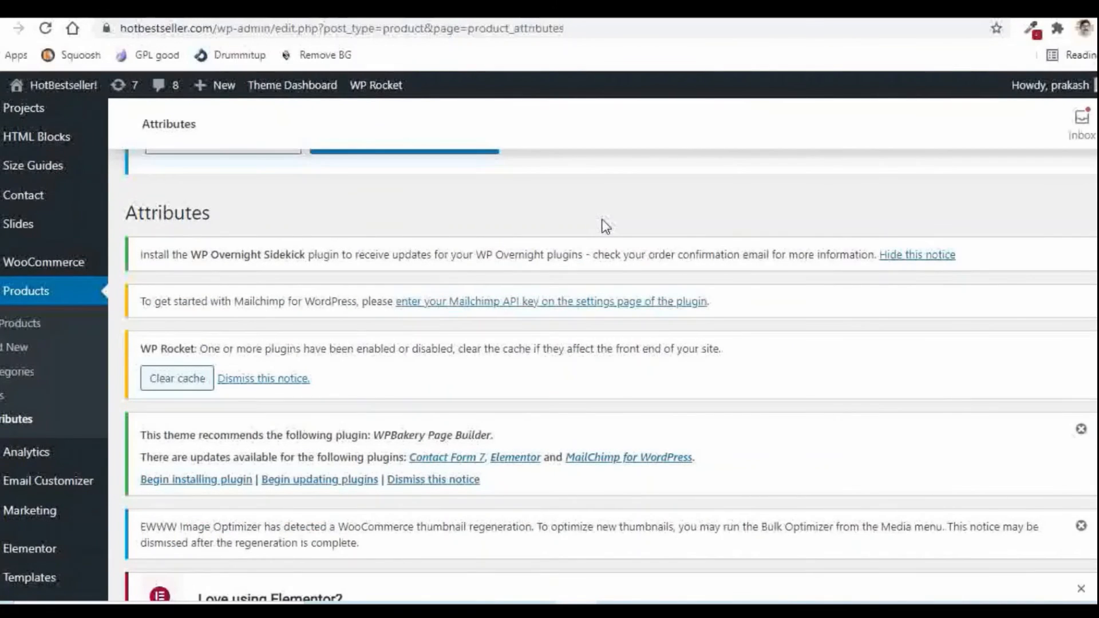
pyautogui.scroll(-8, 606, 226)
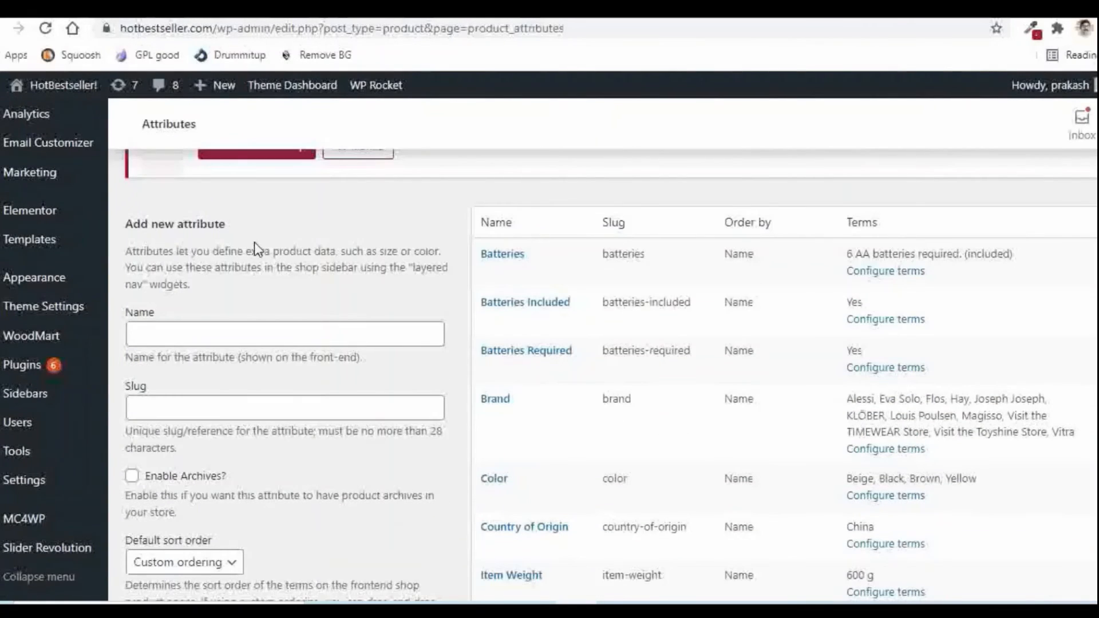
pyautogui.scroll(3, 484, 273)
pyautogui.scroll(-3, 457, 270)
pyautogui.click(156, 339)
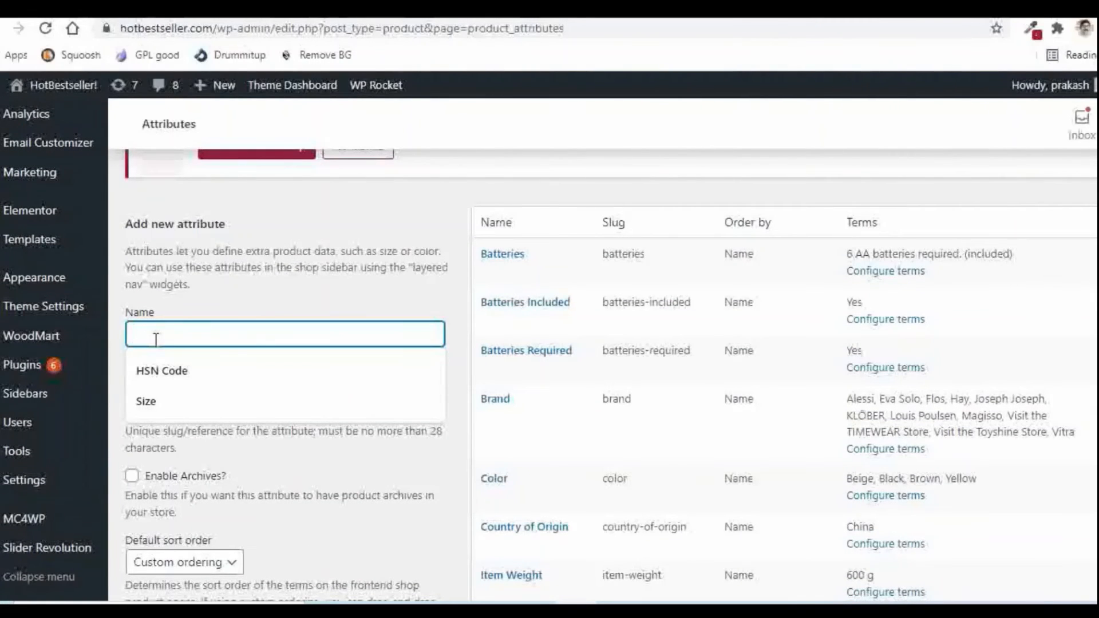
pyautogui.write('HSN CODE')
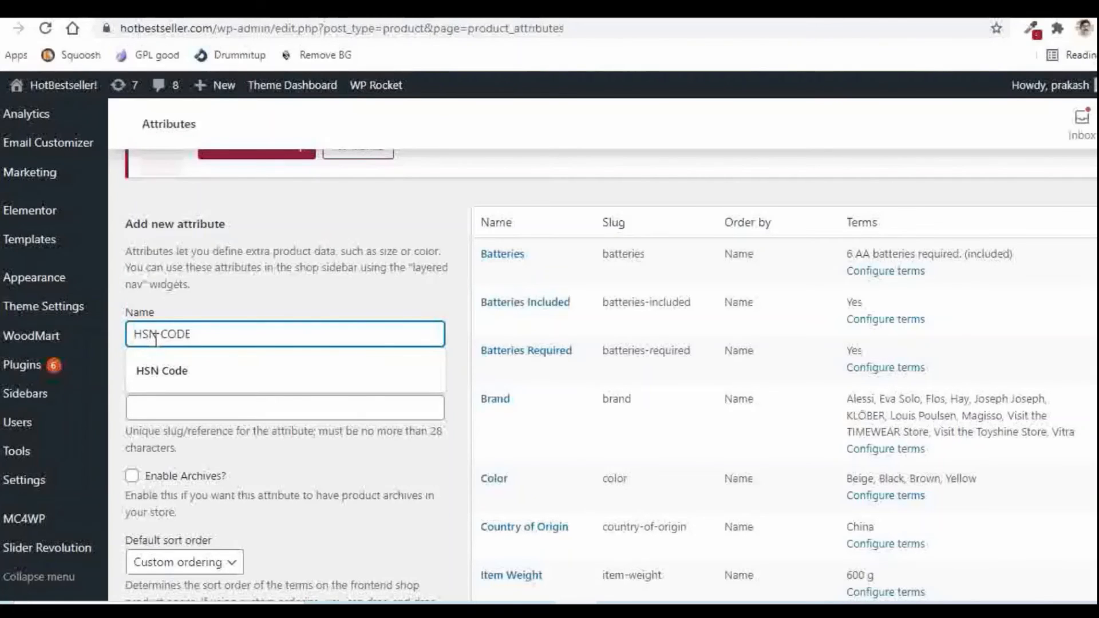
pyautogui.scroll(-5, 229, 343)
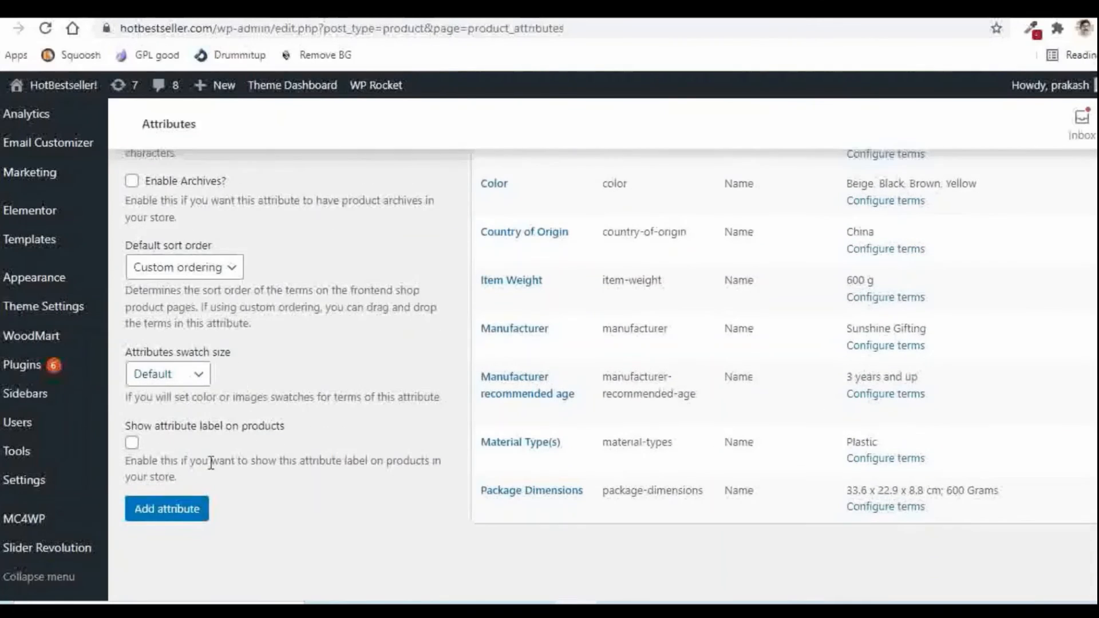
pyautogui.click(167, 510)
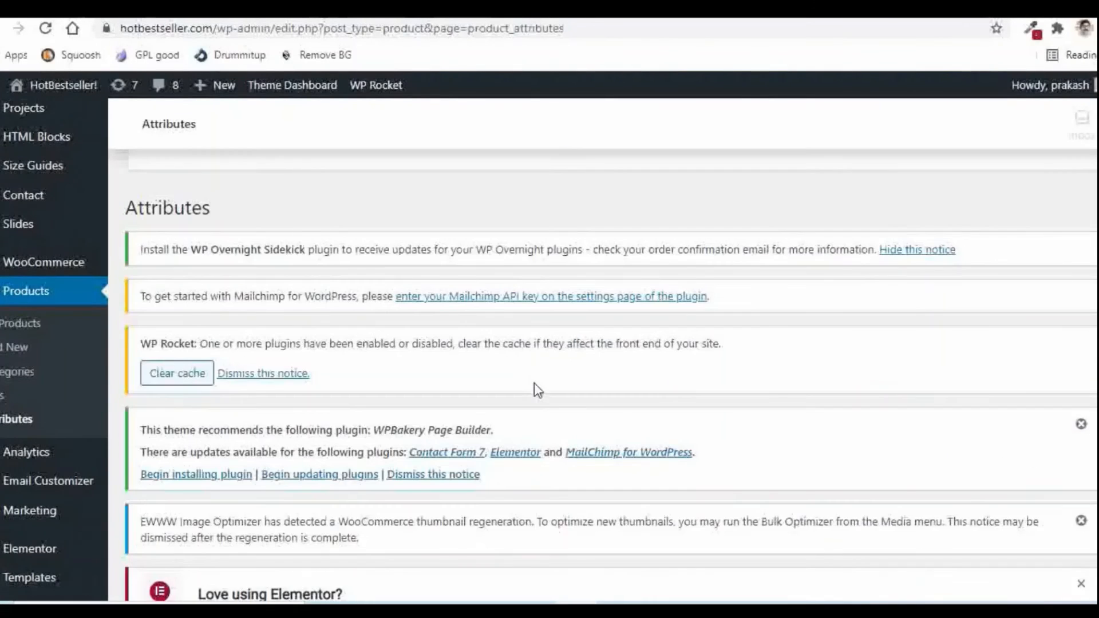
# Configure the terms of the HSN CODE attribute and add the term 111222
pyautogui.scroll(-12, 537, 384)
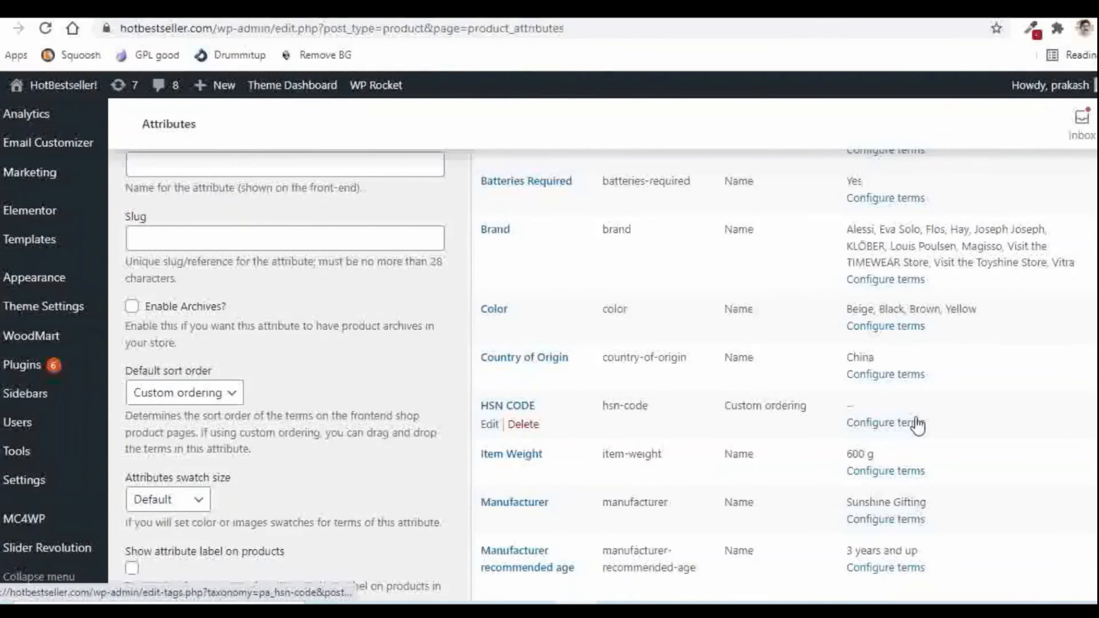
pyautogui.click(885, 426)
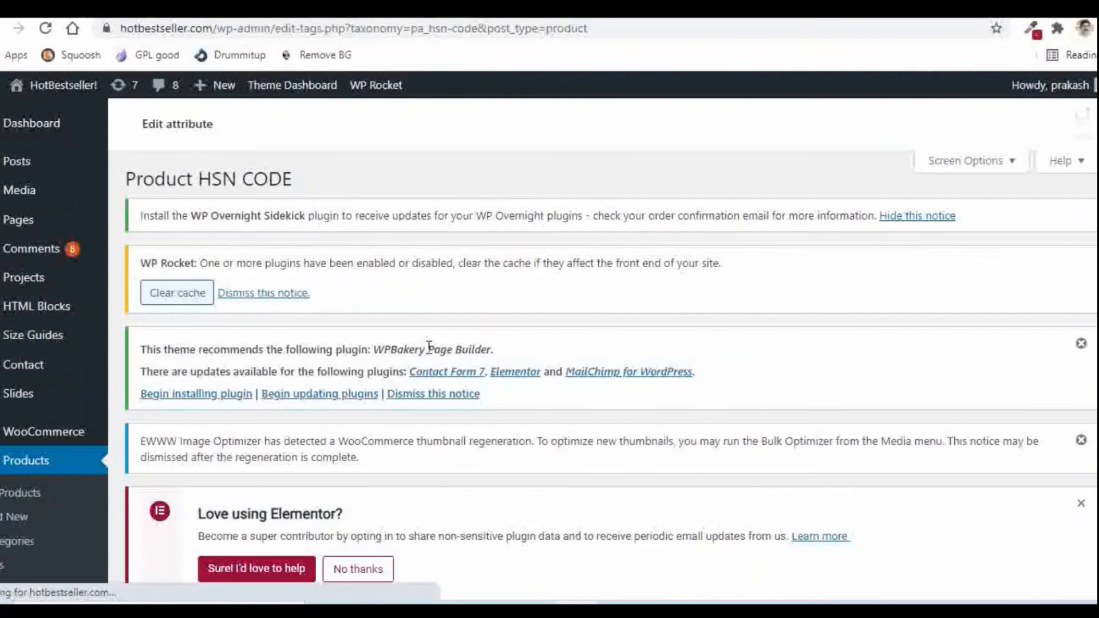
pyautogui.scroll(-7, 432, 347)
pyautogui.scroll(-3, 432, 347)
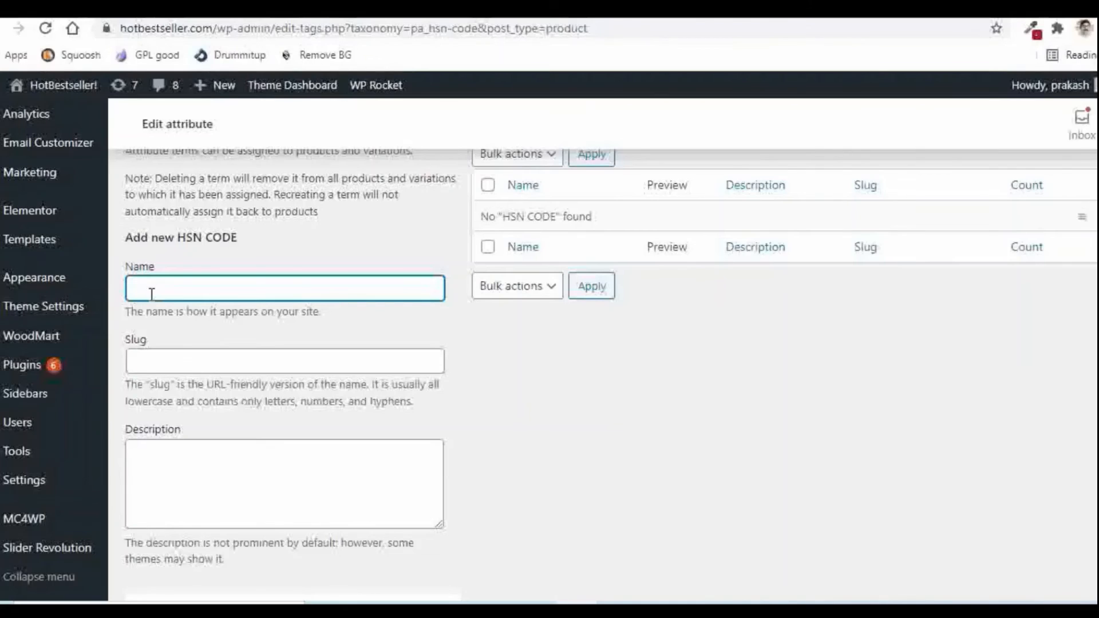
pyautogui.write('111222')
pyautogui.scroll(-12, 257, 326)
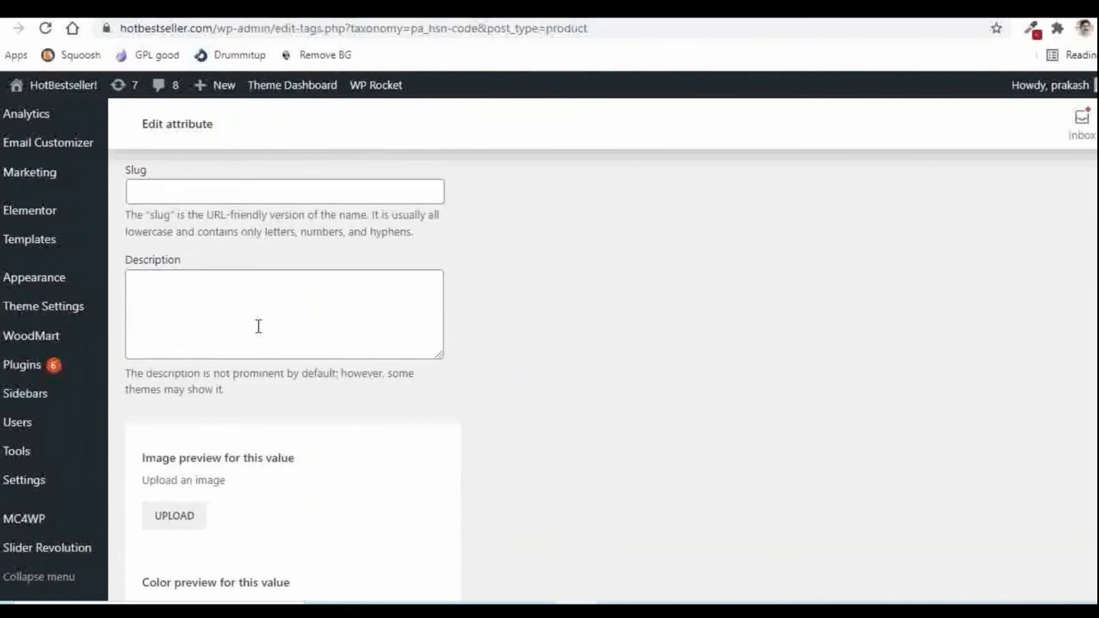
pyautogui.click(174, 305)
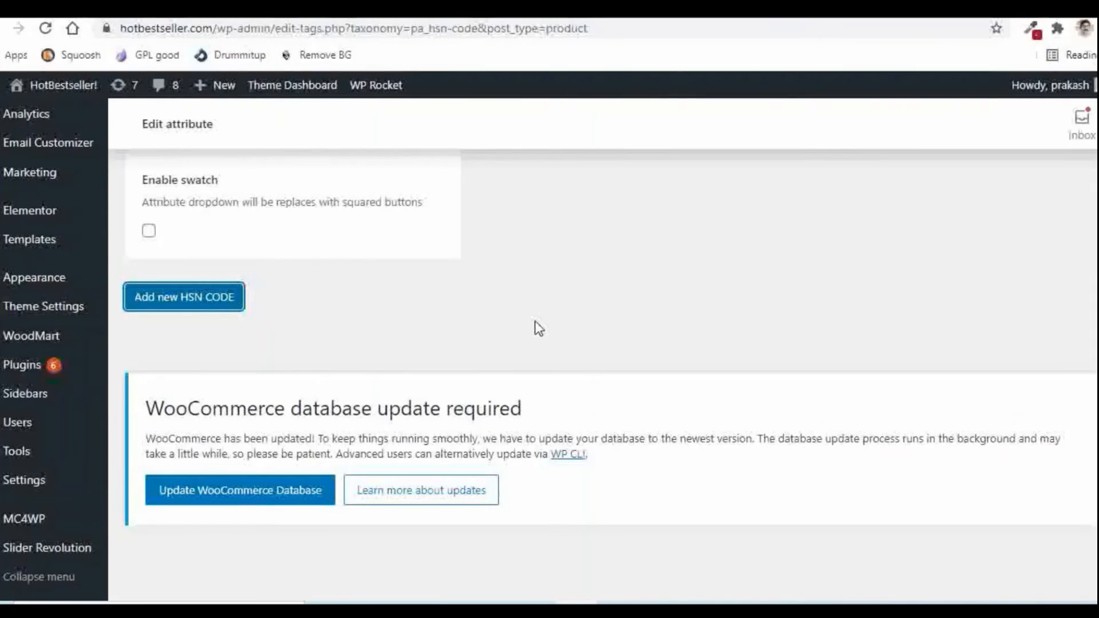
# Add a second HSN CODE term named 444555
pyautogui.scroll(12, 538, 329)
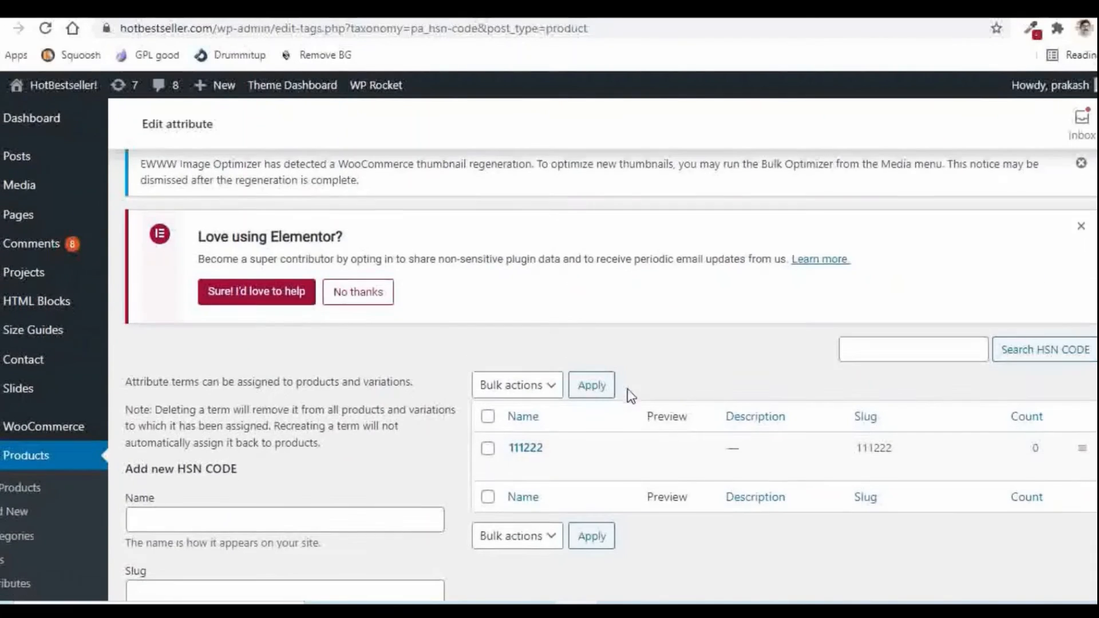
pyautogui.scroll(-1, 572, 390)
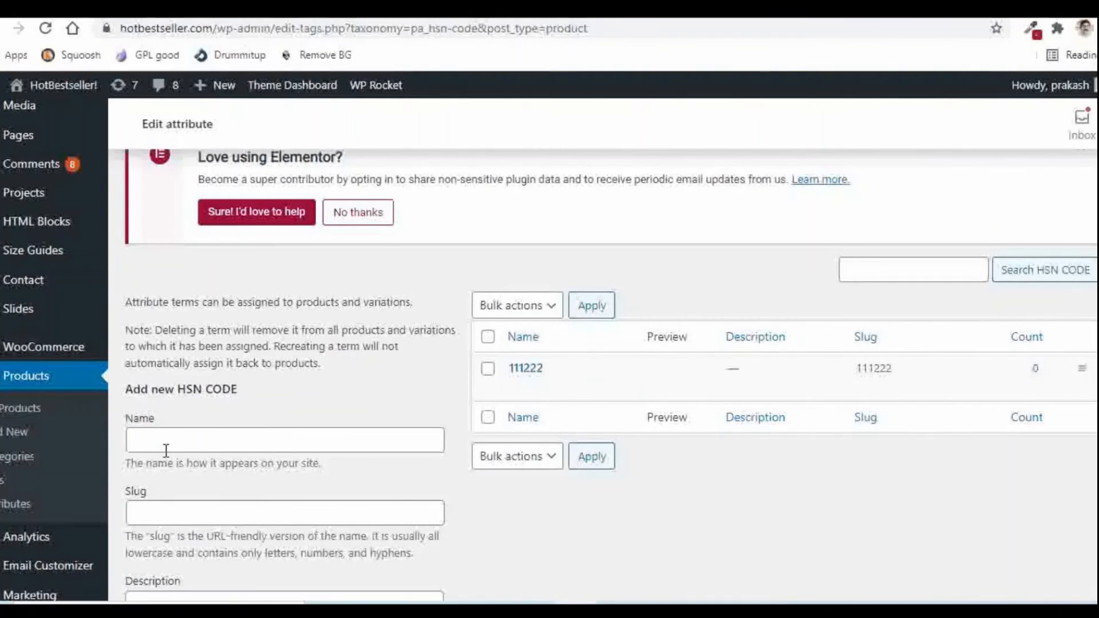
pyautogui.click(148, 442)
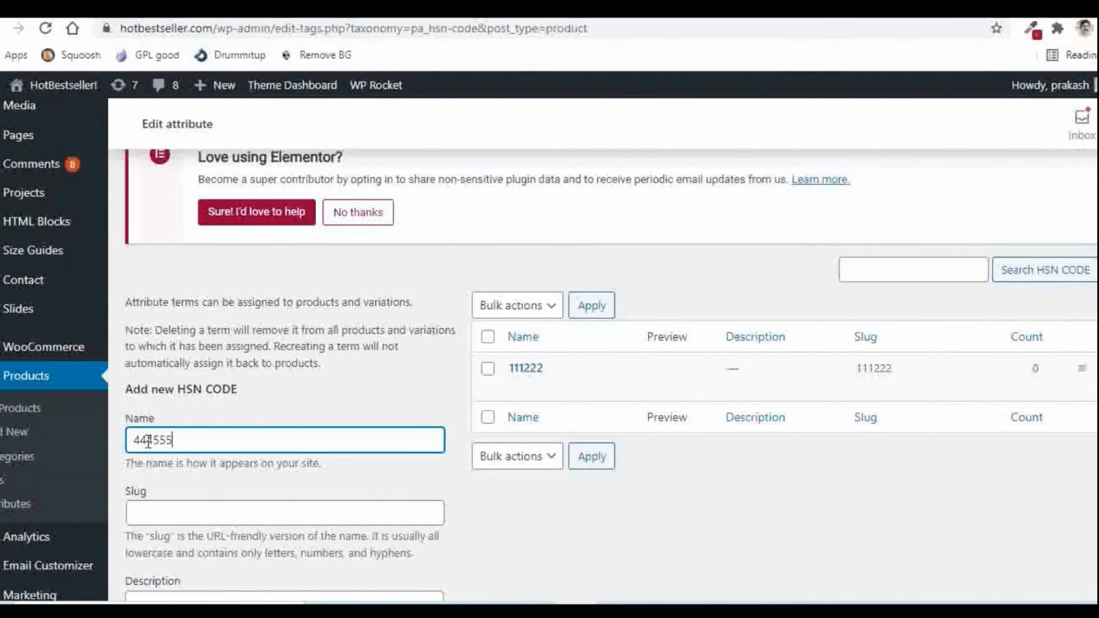
pyautogui.scroll(-10, 234, 428)
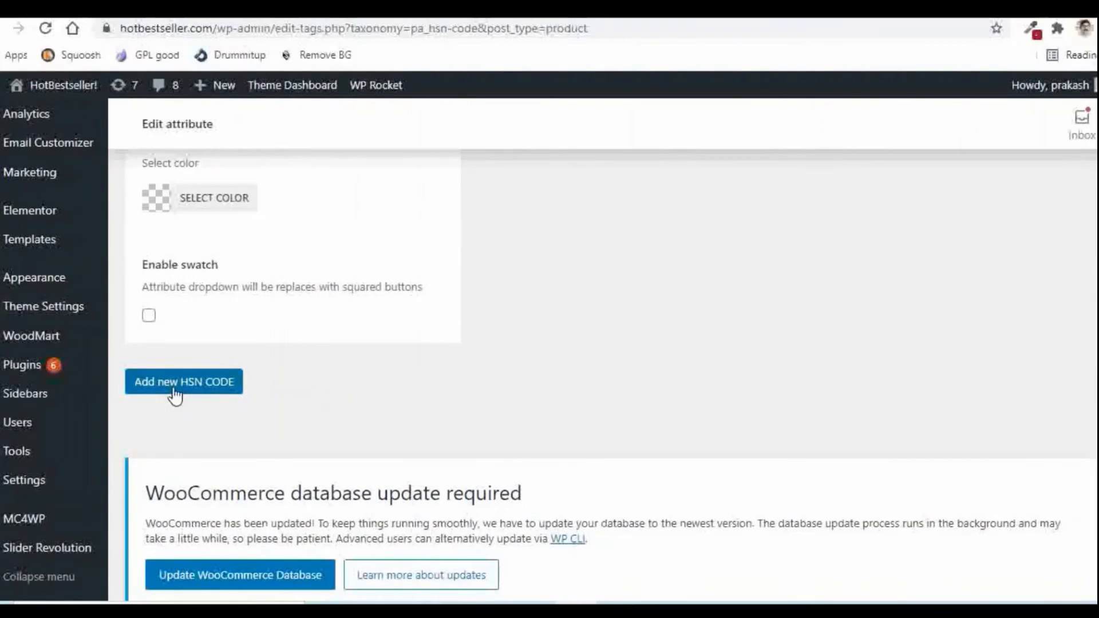
pyautogui.click(175, 382)
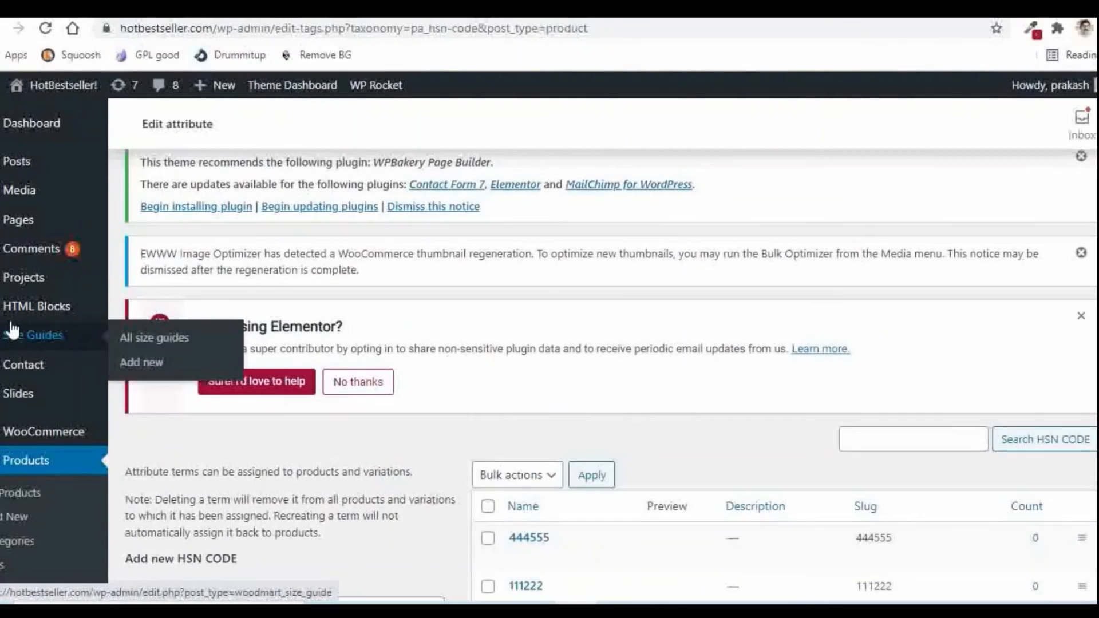
# Open the Traditional White Hat product for editing from the list of all products
pyautogui.scroll(-5, 17, 326)
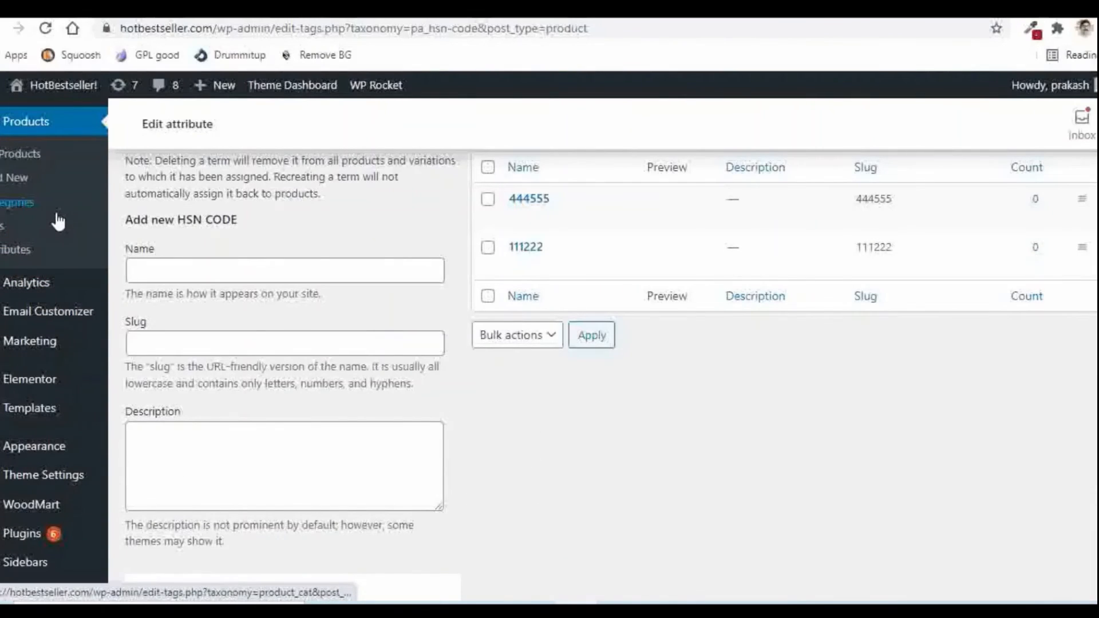
pyautogui.click(7, 160)
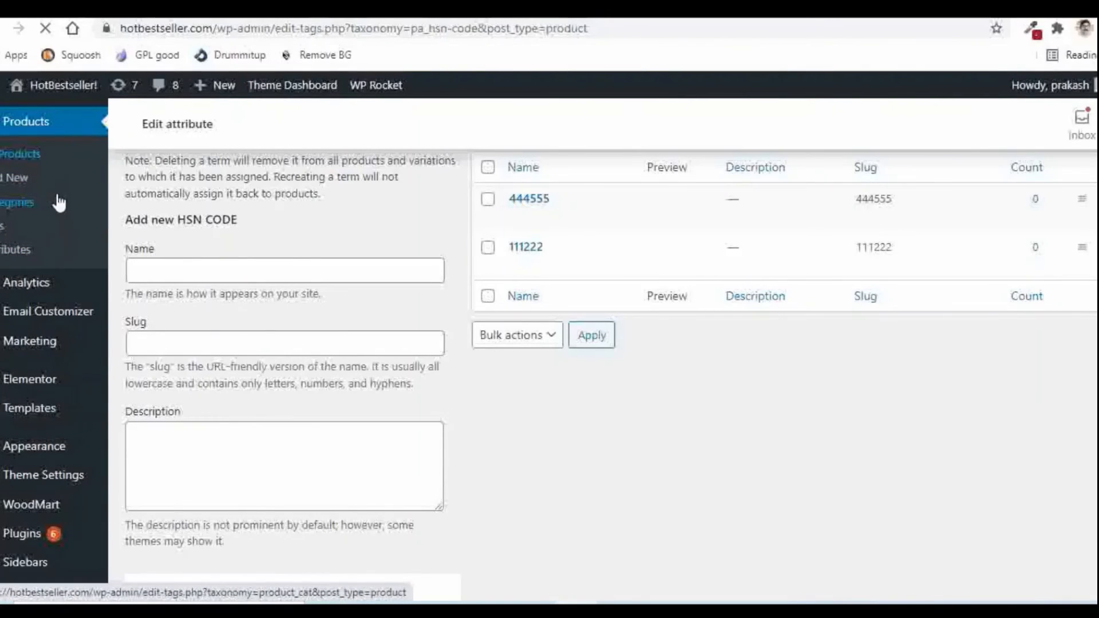
pyautogui.scroll(-3, 268, 291)
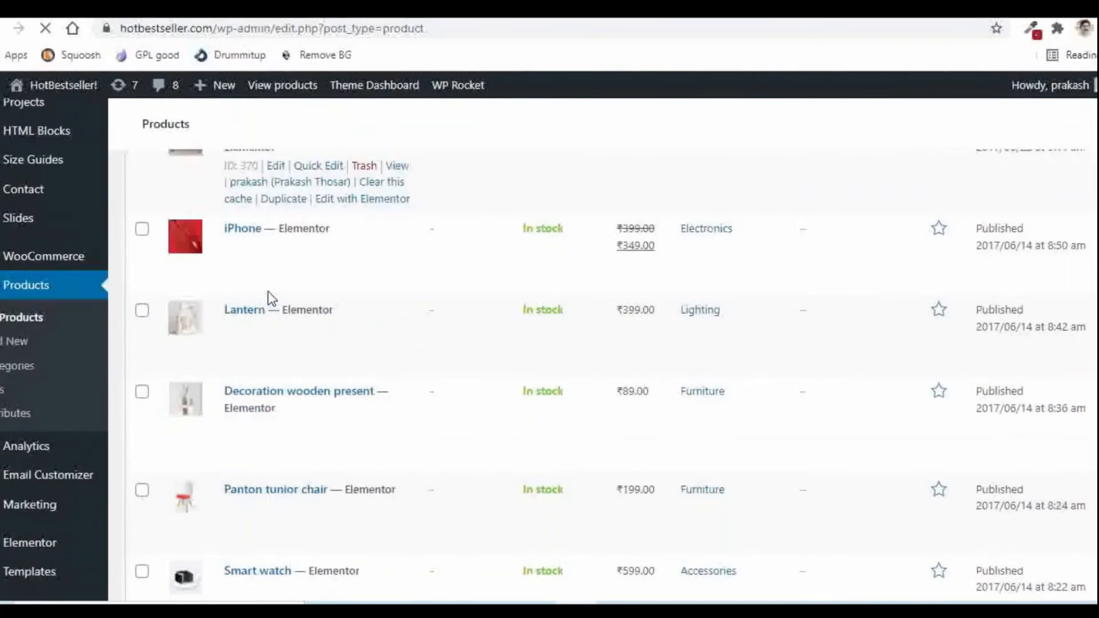
pyautogui.scroll(-5, 268, 291)
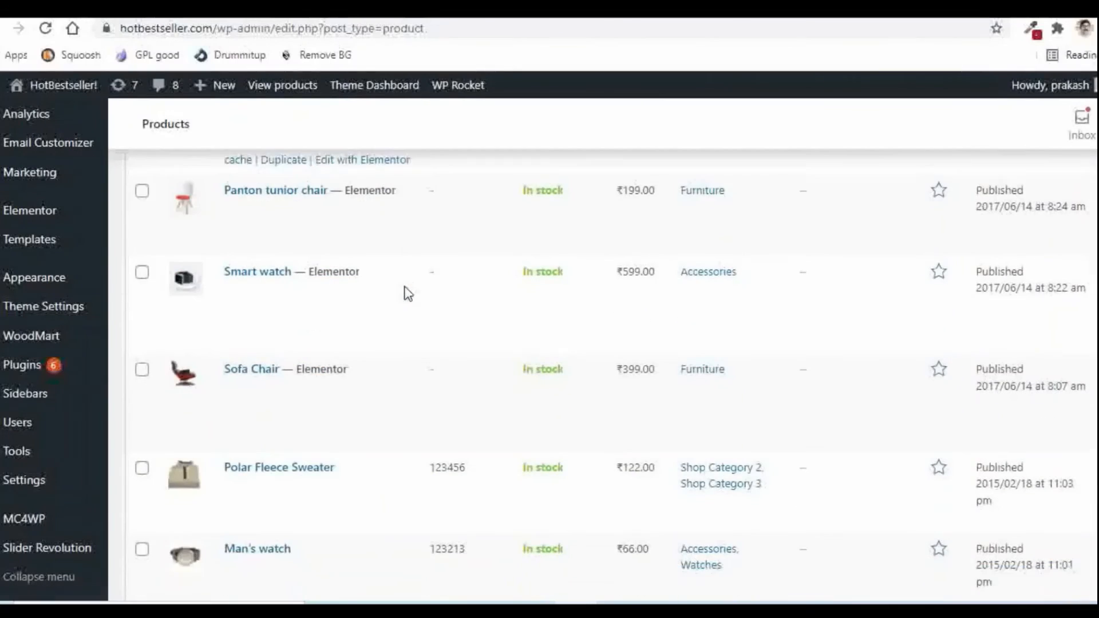
pyautogui.scroll(-10, 407, 292)
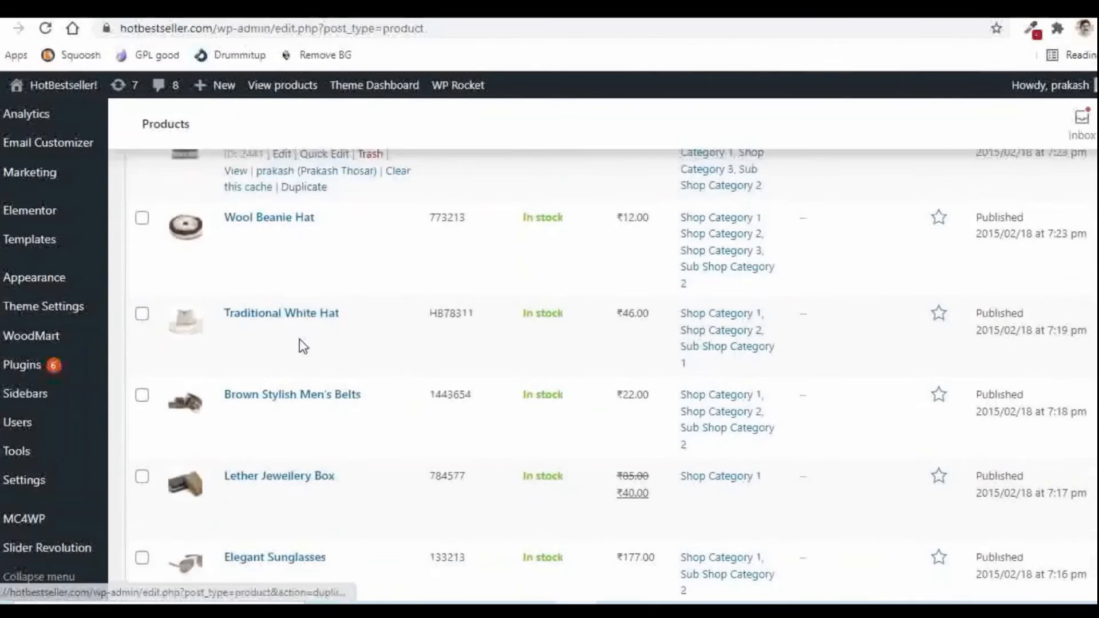
pyautogui.click(281, 318)
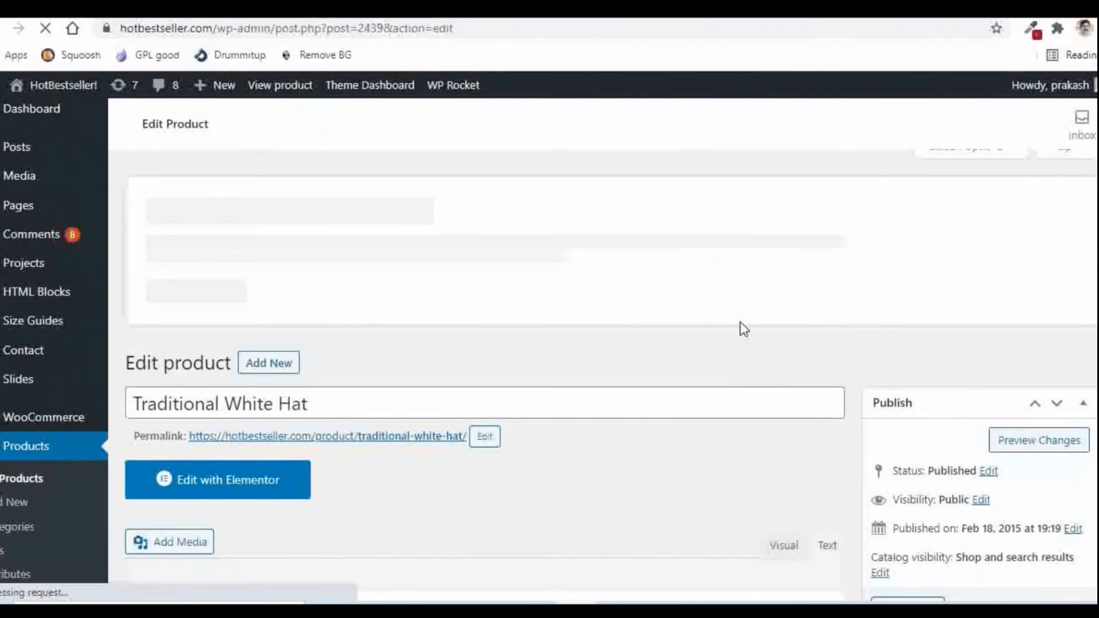
# Add the HSN CODE attribute to the Traditional White Hat's product data
pyautogui.scroll(-15, 719, 315)
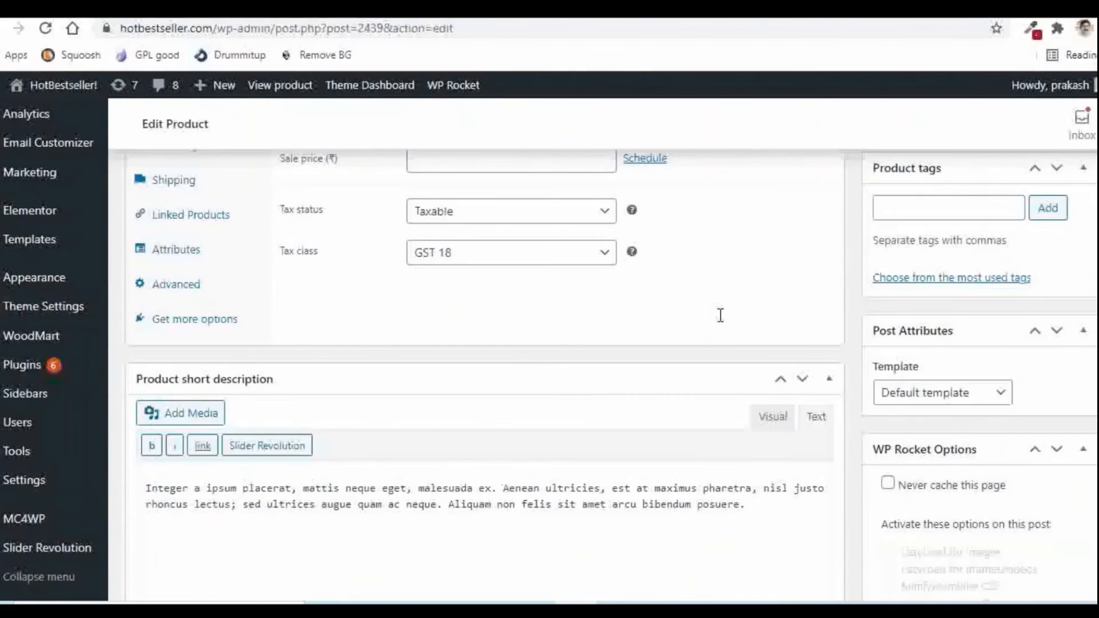
pyautogui.scroll(2, 719, 315)
pyautogui.scroll(2, 355, 321)
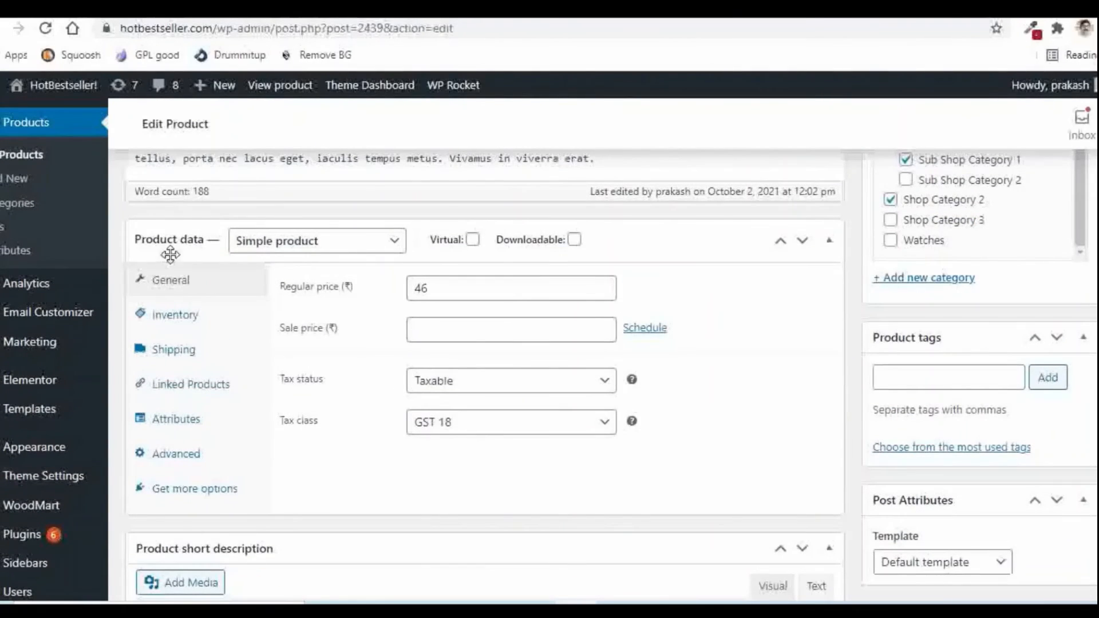
pyautogui.click(172, 423)
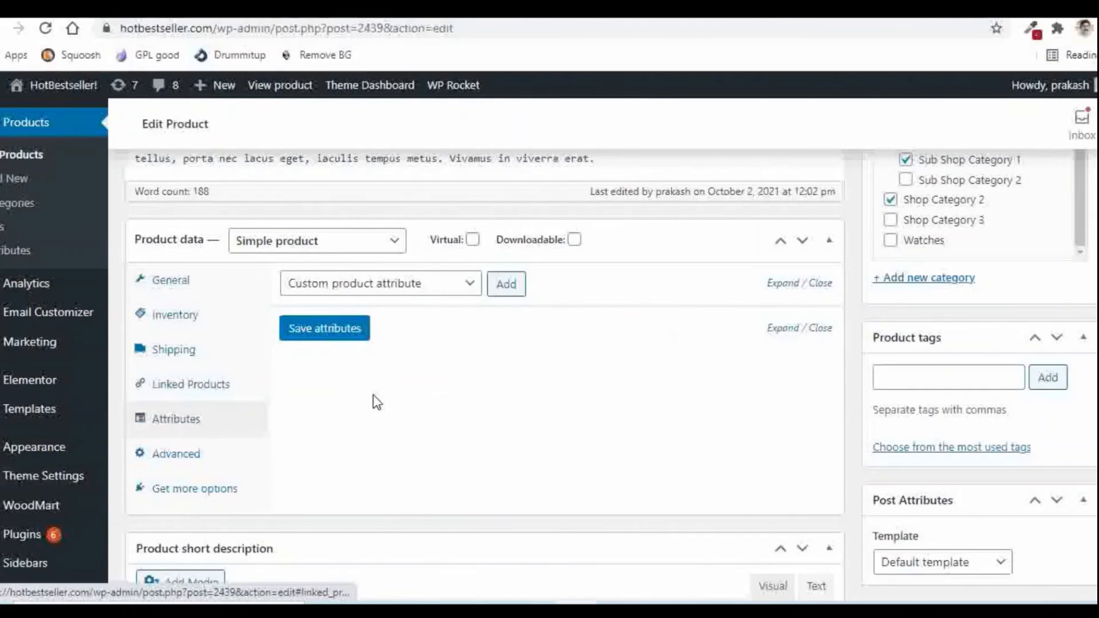
pyautogui.click(342, 292)
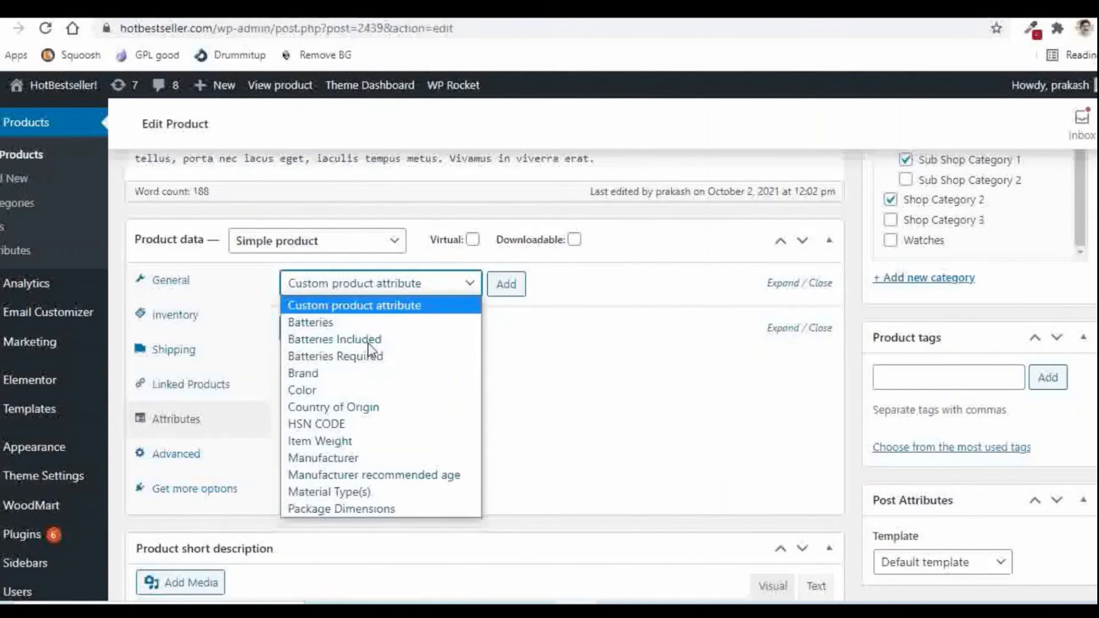
pyautogui.click(315, 424)
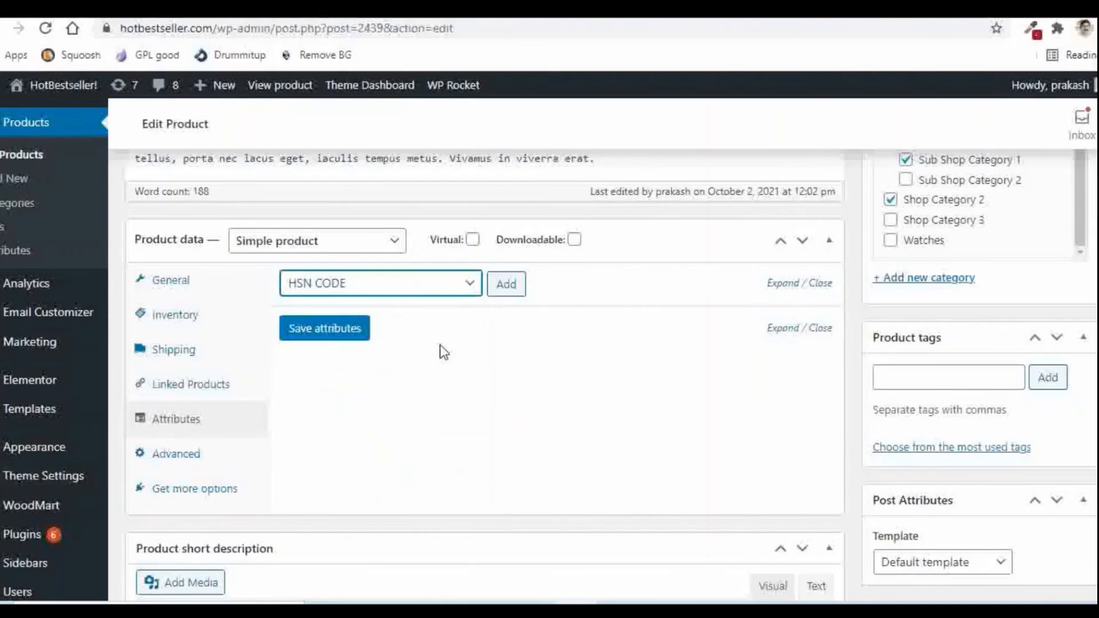
pyautogui.click(507, 286)
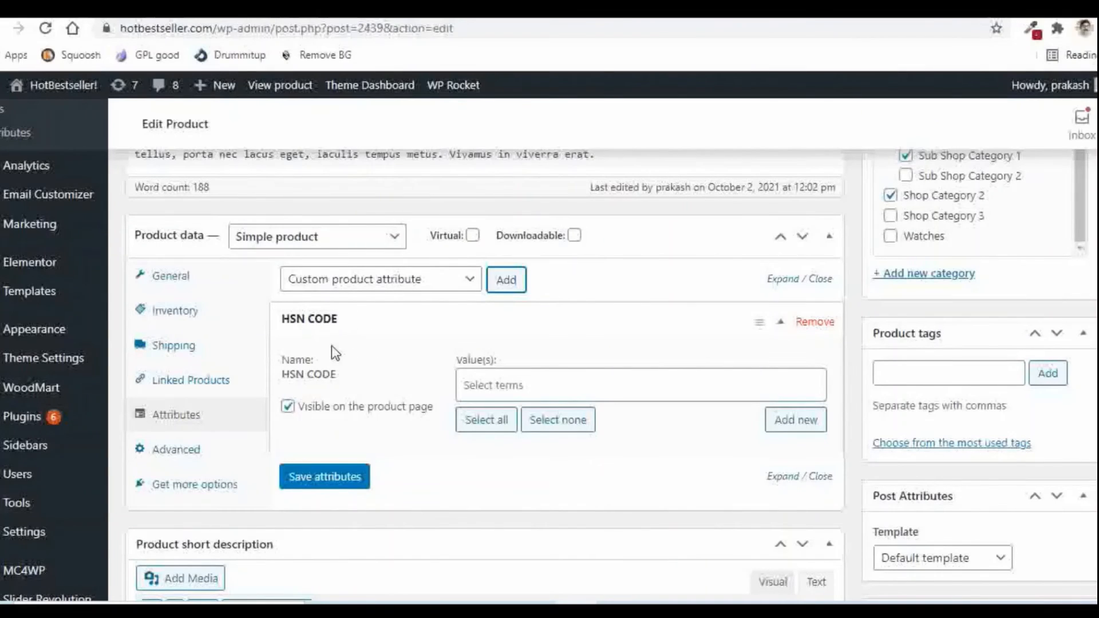
# Select the term 111222 as the product's HSN CODE value
pyautogui.click(509, 385)
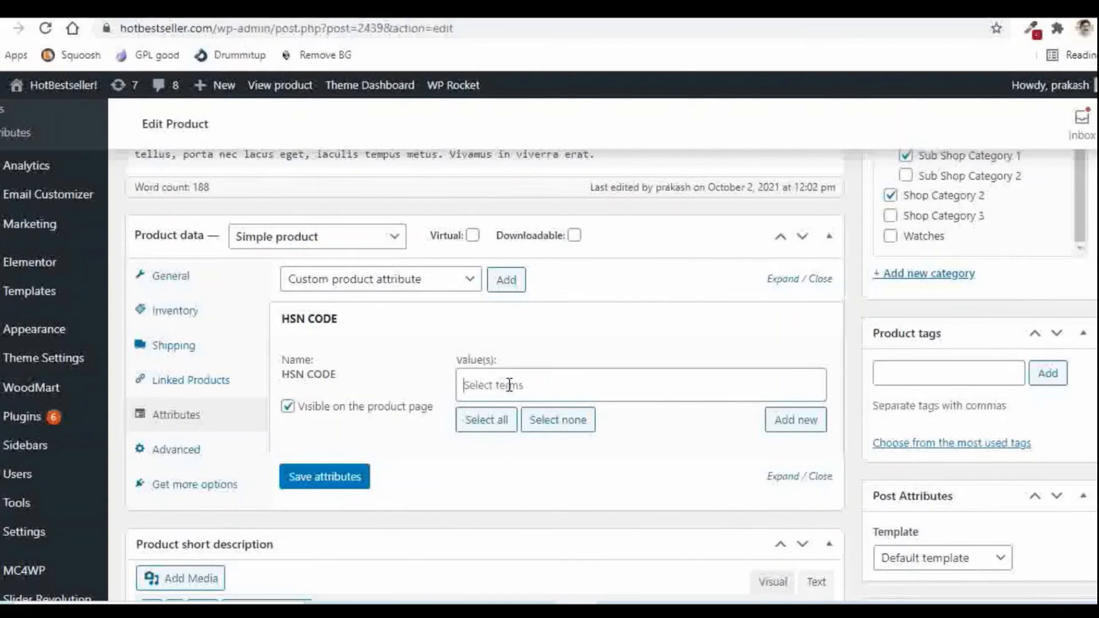
pyautogui.click(509, 384)
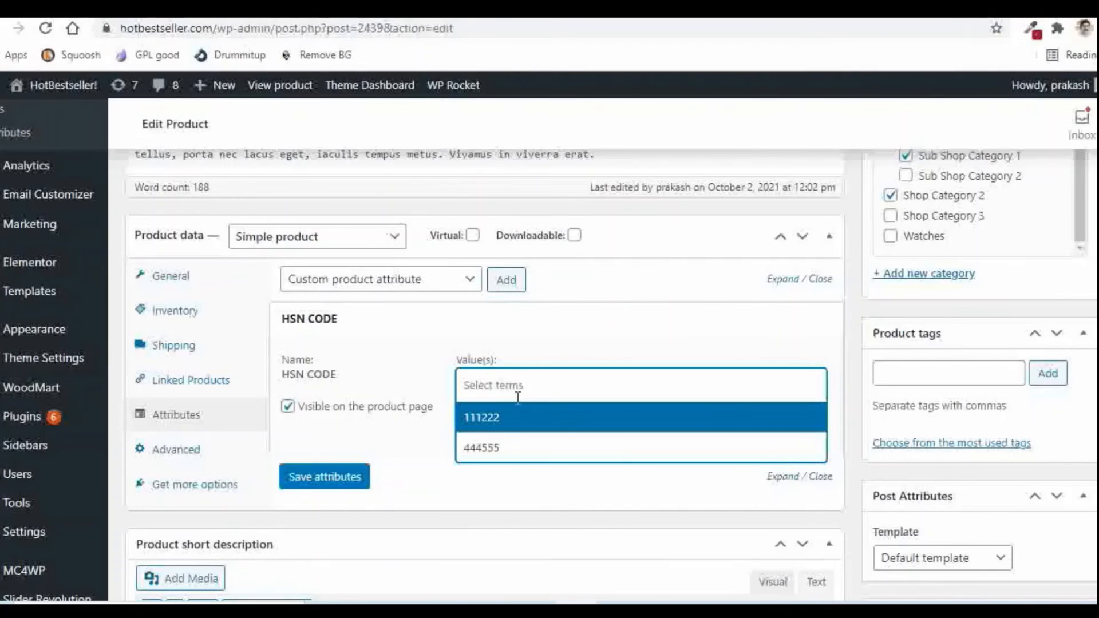
pyautogui.click(480, 418)
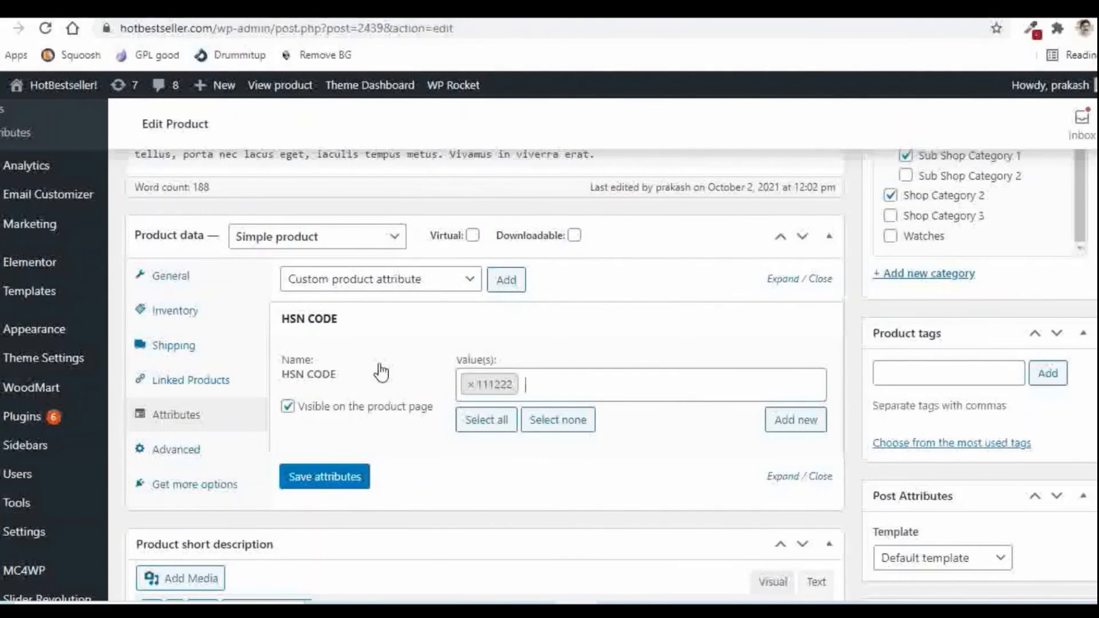
pyautogui.scroll(10, 381, 372)
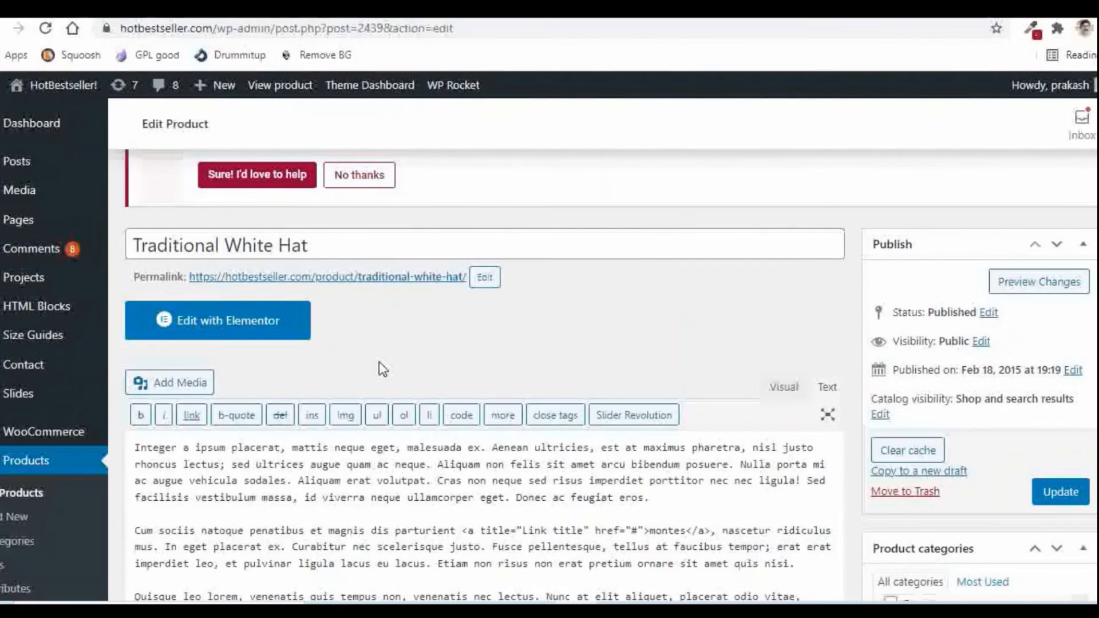
pyautogui.scroll(-10, 408, 361)
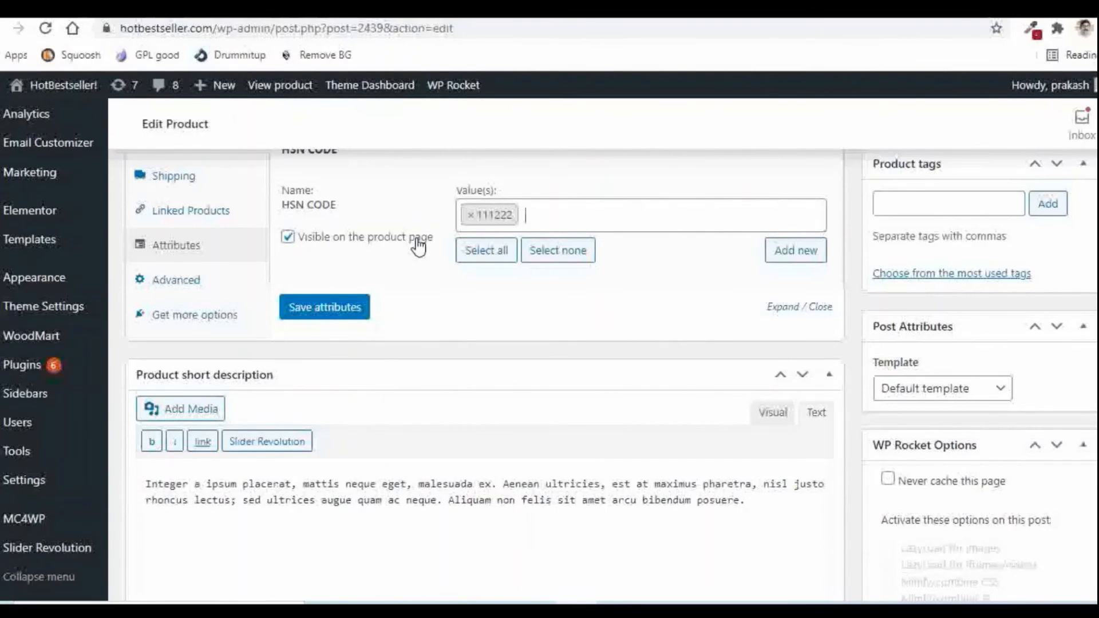
# Turn off the HSN CODE attribute's visibility on the product page and update the product
pyautogui.click(287, 237)
pyautogui.scroll(6, 616, 328)
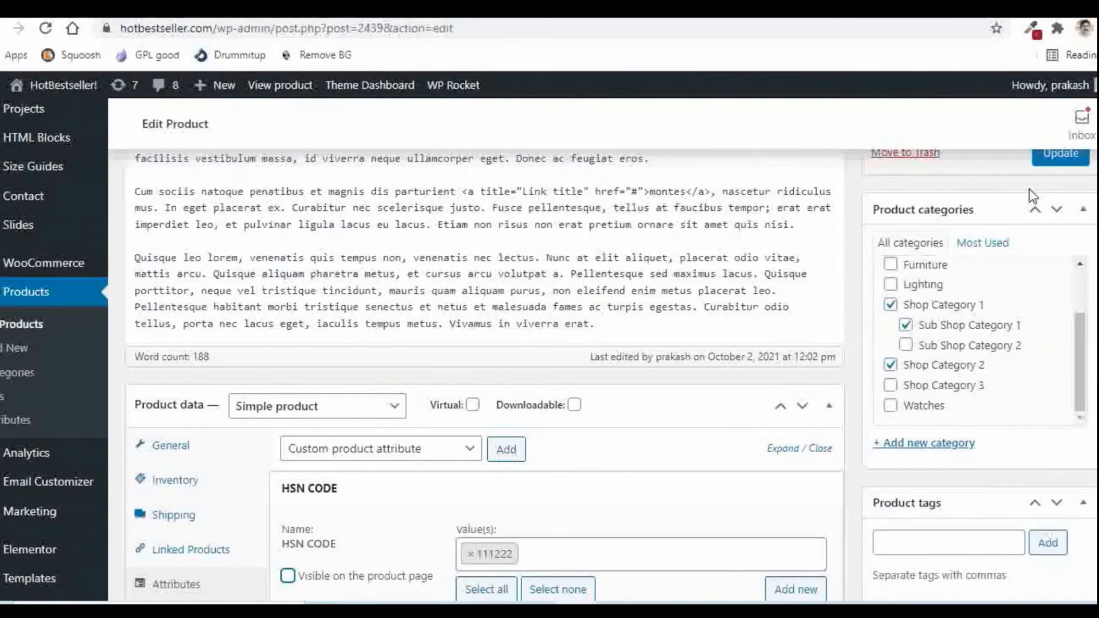
pyautogui.click(1061, 154)
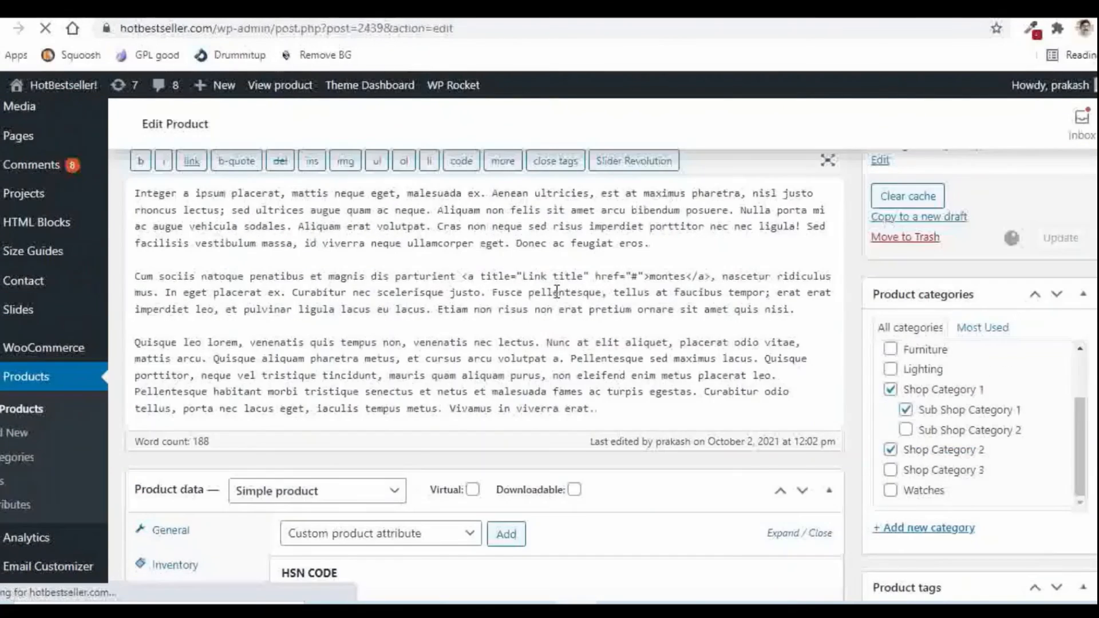
# Check the saved HSN CODE value and visibility setting in the product's attributes
pyautogui.scroll(-9, 713, 304)
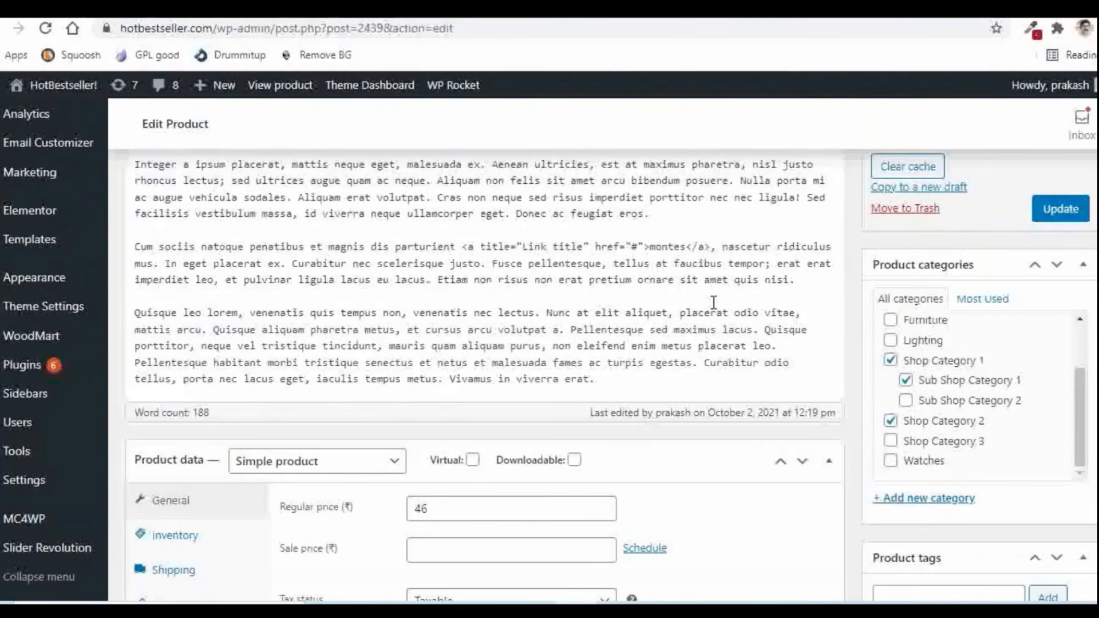
pyautogui.scroll(-7, 714, 303)
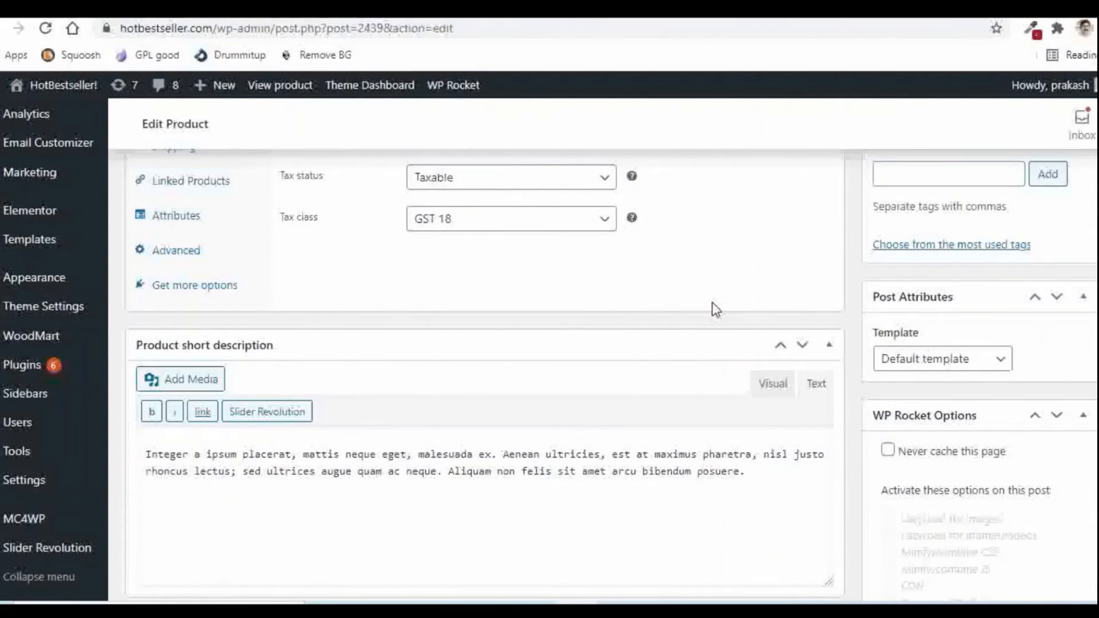
pyautogui.scroll(3, 712, 302)
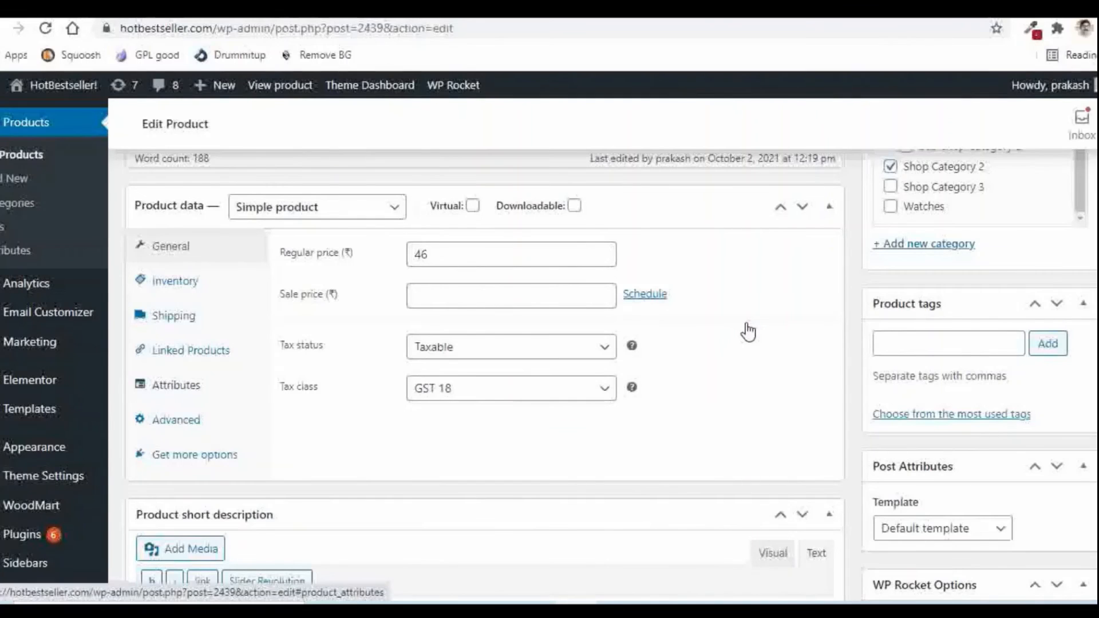
pyautogui.scroll(1, 749, 331)
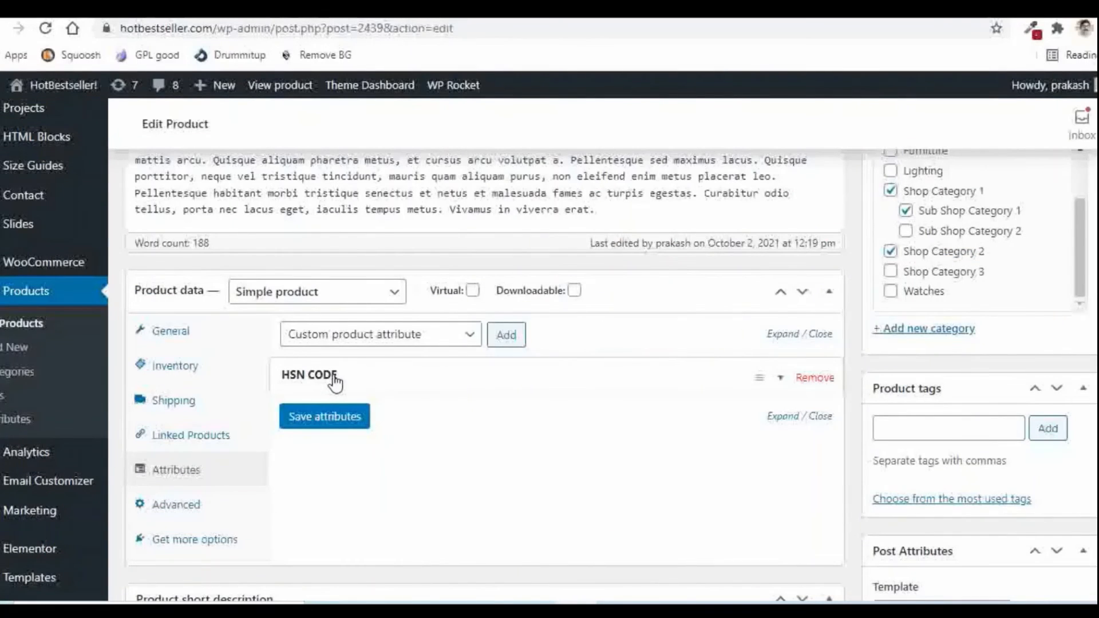
pyautogui.click(782, 378)
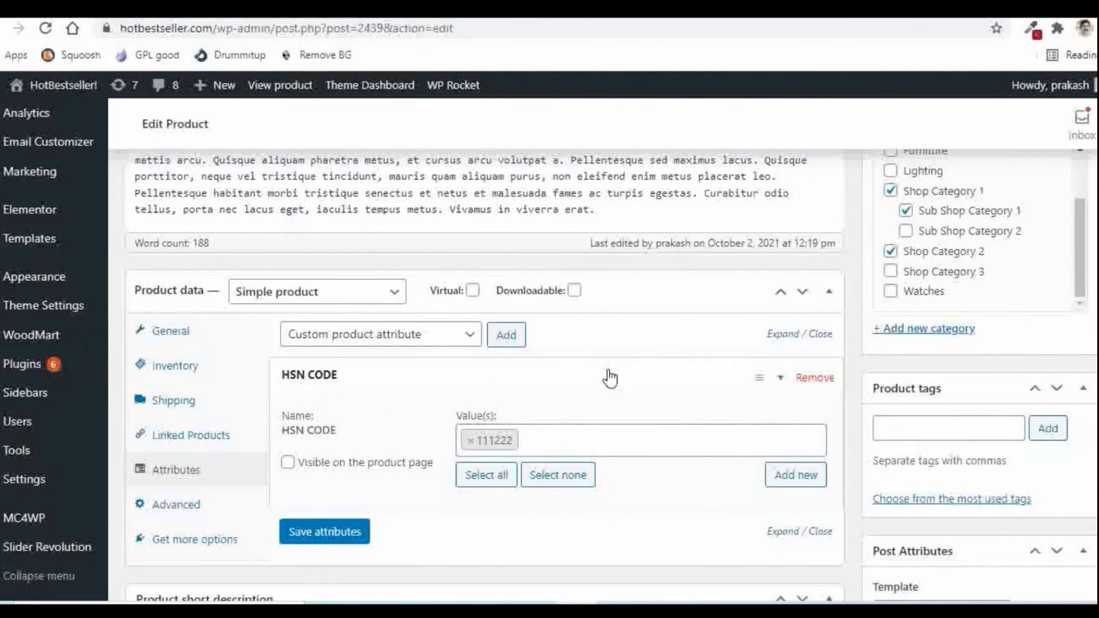
# Open the Customizer of the WooCommerce PDF Invoices settings
pyautogui.scroll(15, 610, 378)
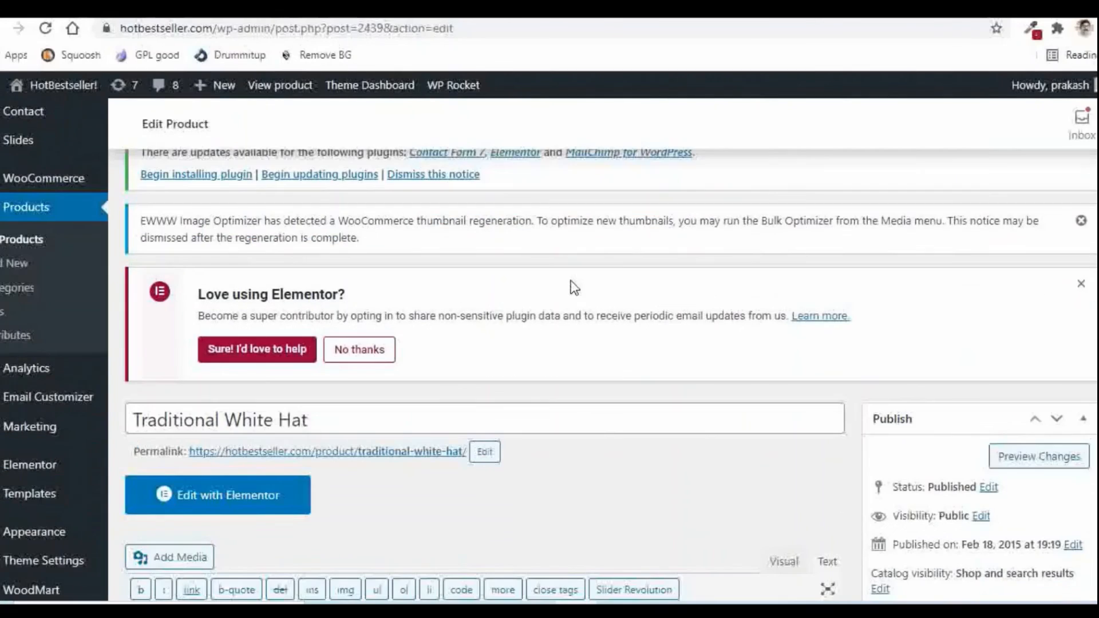
pyautogui.scroll(5, 574, 288)
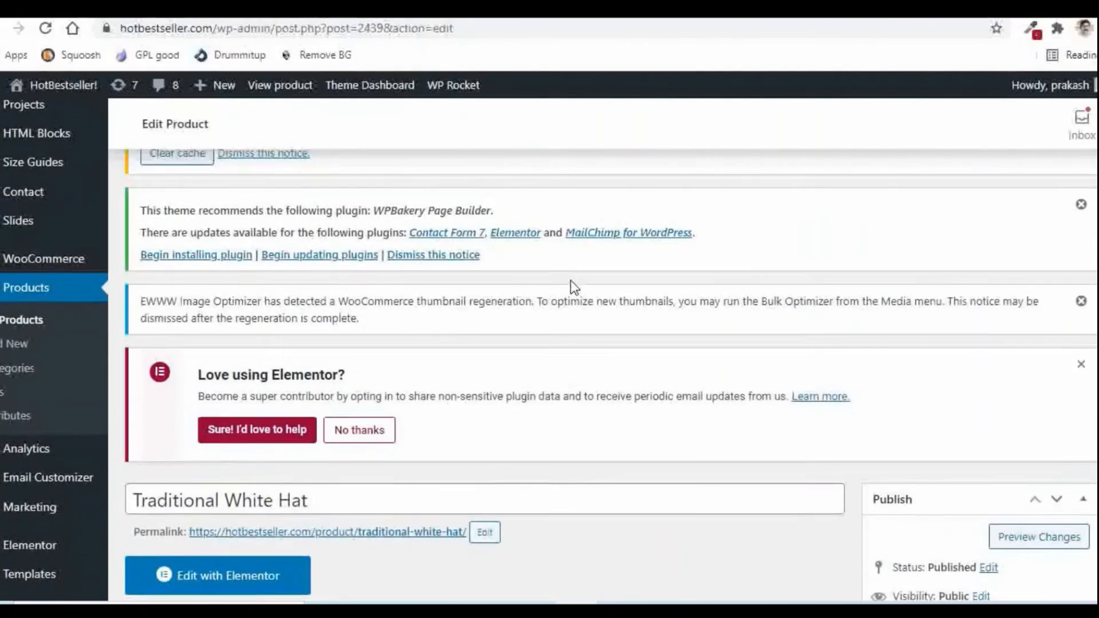
pyautogui.scroll(-2, 91, 280)
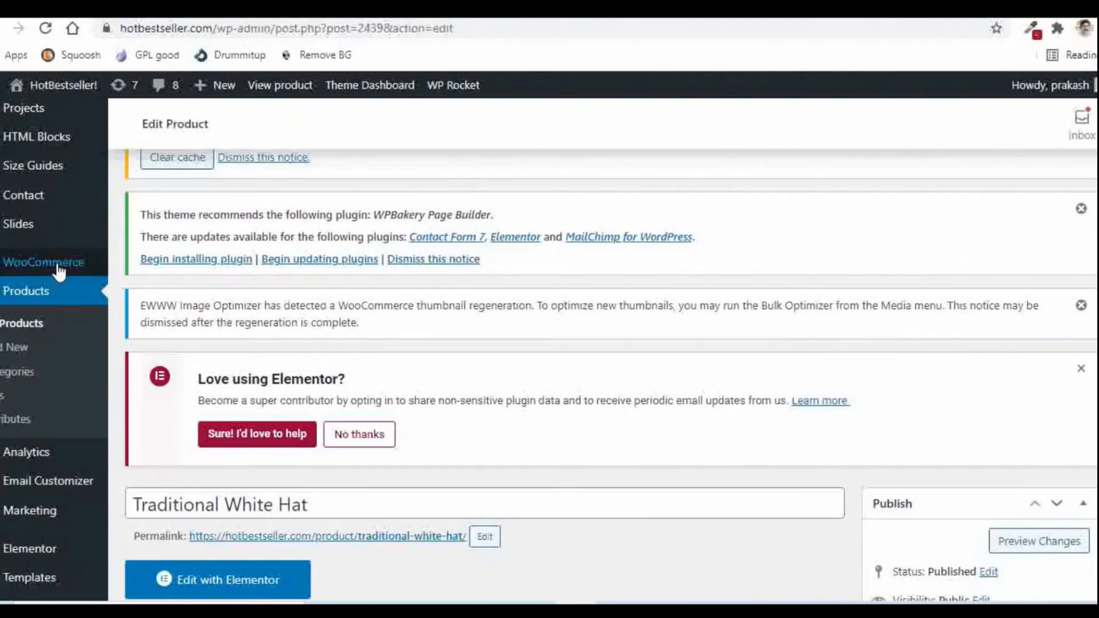
pyautogui.moveTo(59, 266)
pyautogui.click(150, 480)
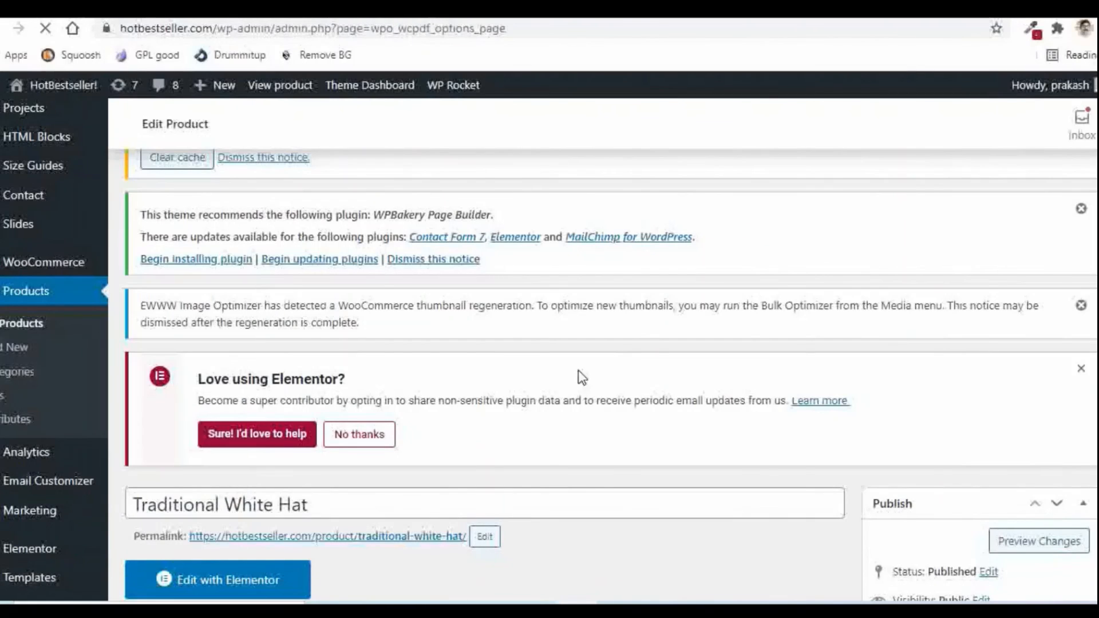
pyautogui.scroll(-4, 626, 351)
pyautogui.scroll(-4, 628, 349)
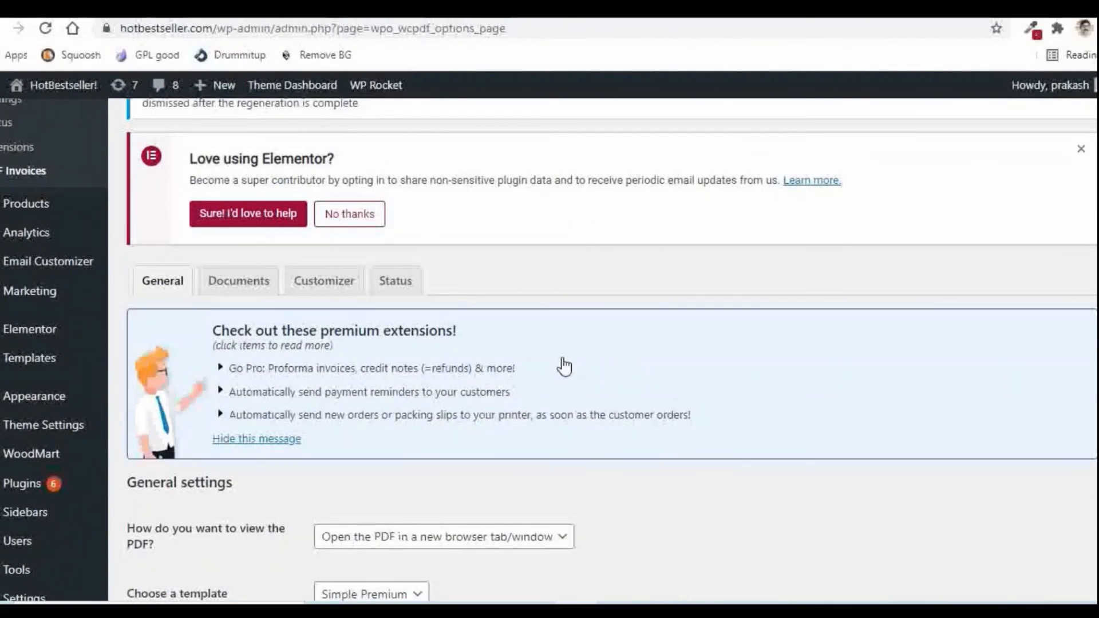
pyautogui.click(317, 290)
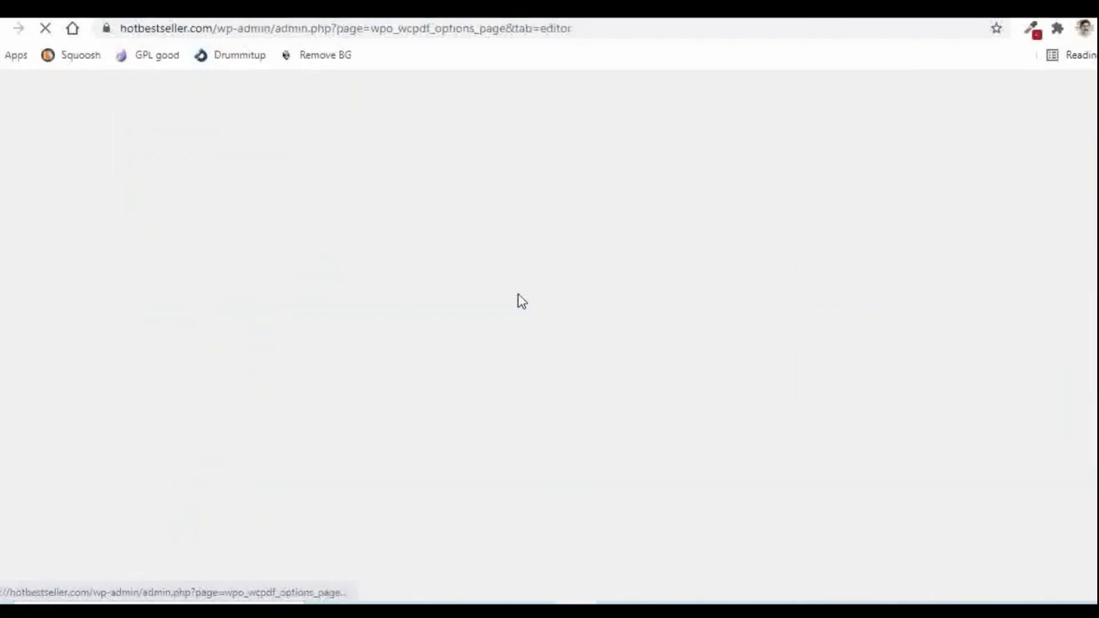
# Add an Attribute column to the invoice with the attribute name HSN CODE and the label HSN
pyautogui.scroll(-10, 518, 294)
pyautogui.scroll(-3, 641, 295)
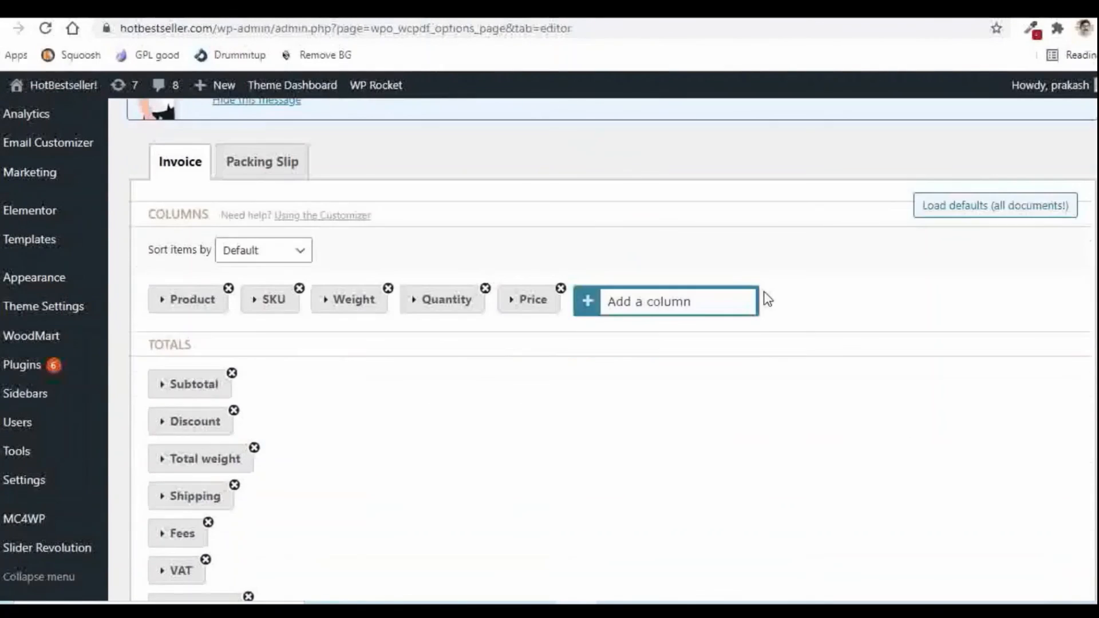
pyautogui.click(623, 309)
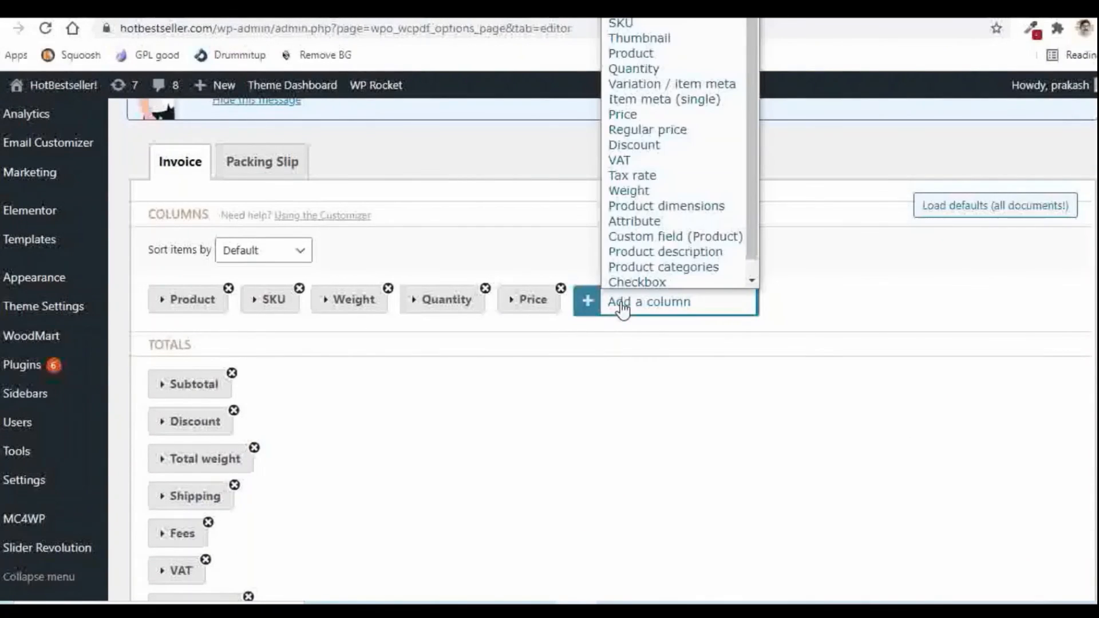
pyautogui.scroll(-1, 654, 267)
pyautogui.click(663, 204)
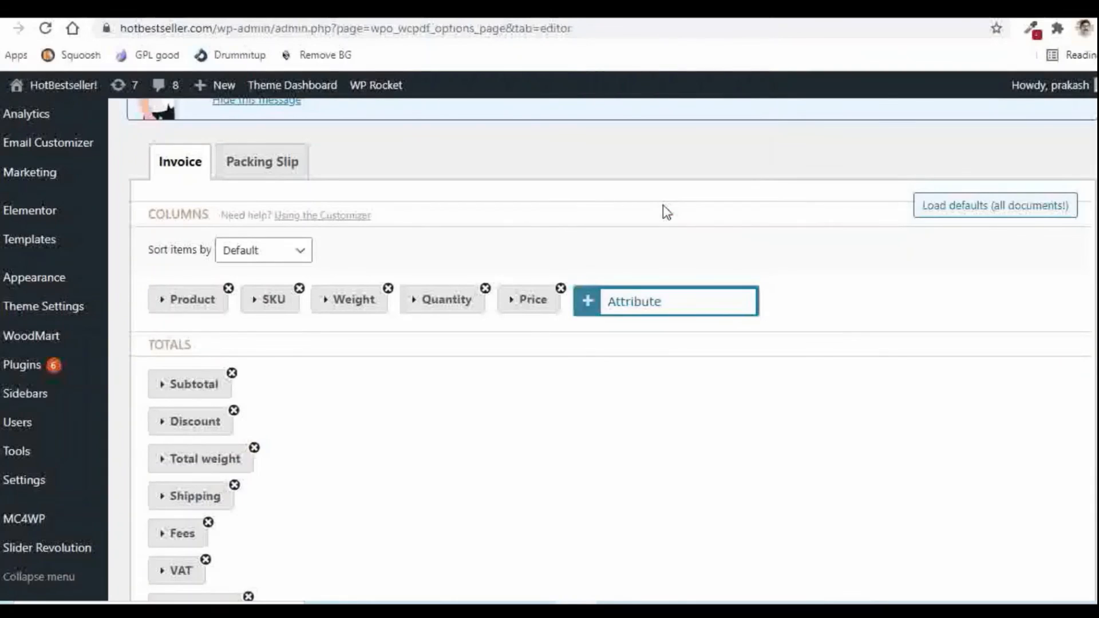
pyautogui.click(625, 350)
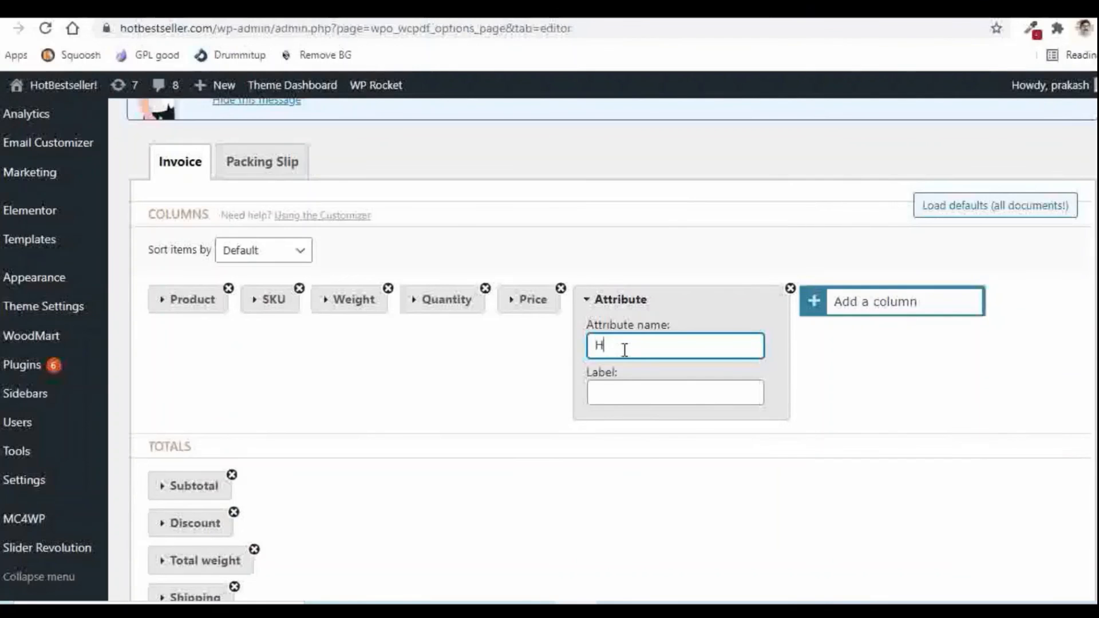
pyautogui.write('HSN CODE')
pyautogui.click(619, 398)
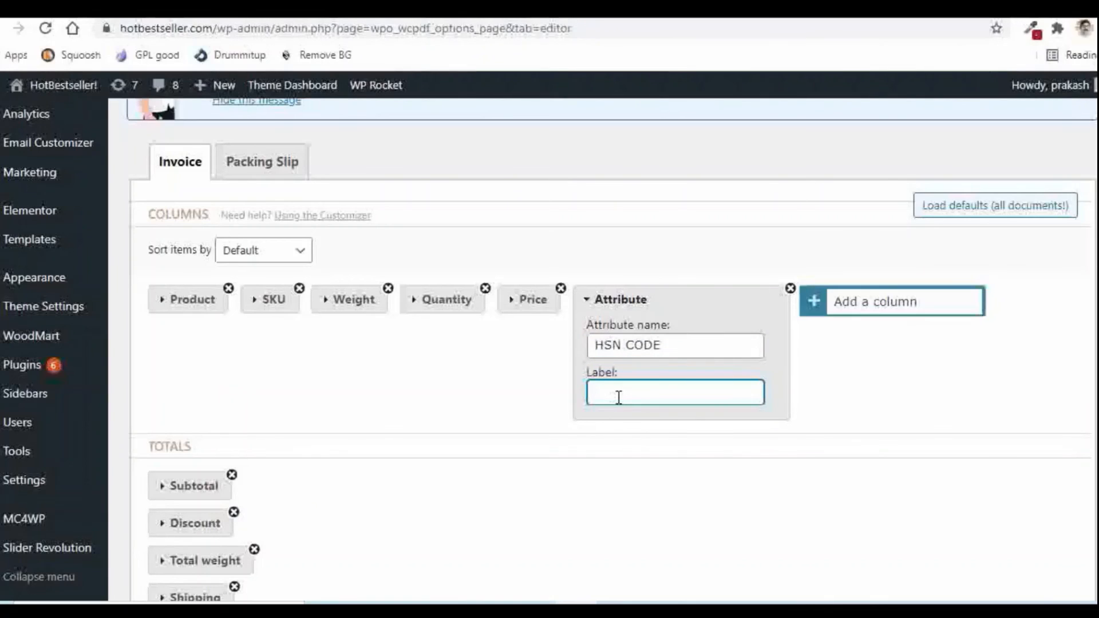
pyautogui.write('HSN')
# Move the HSN attribute column between Product and SKU and save the customizer changes
pyautogui.moveTo(680, 294); pyautogui.dragTo(315, 293)
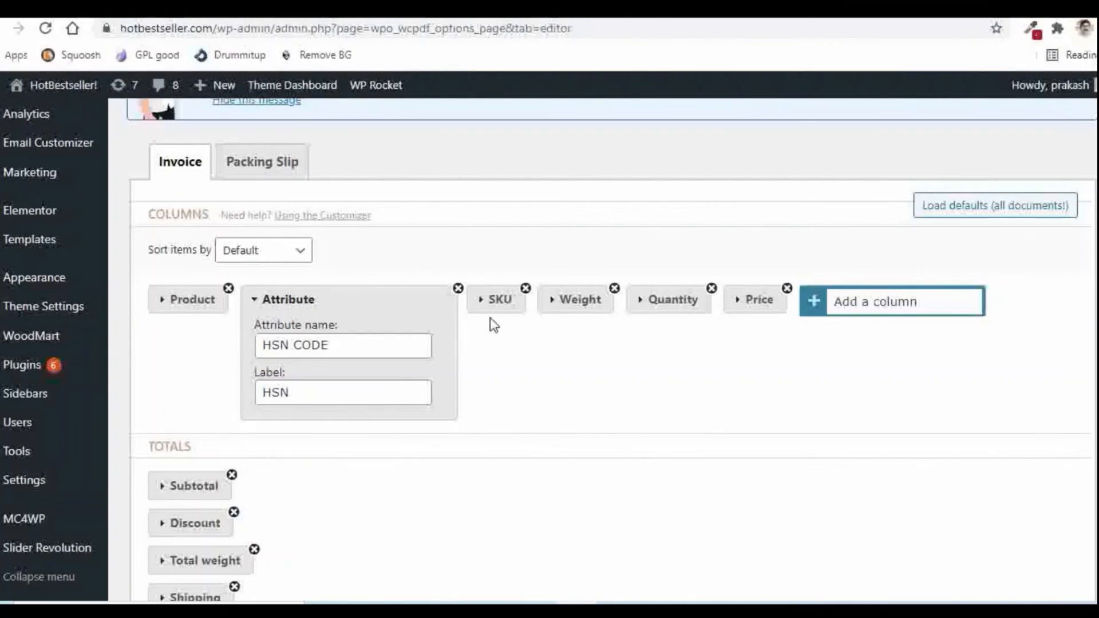
pyautogui.scroll(-12, 638, 412)
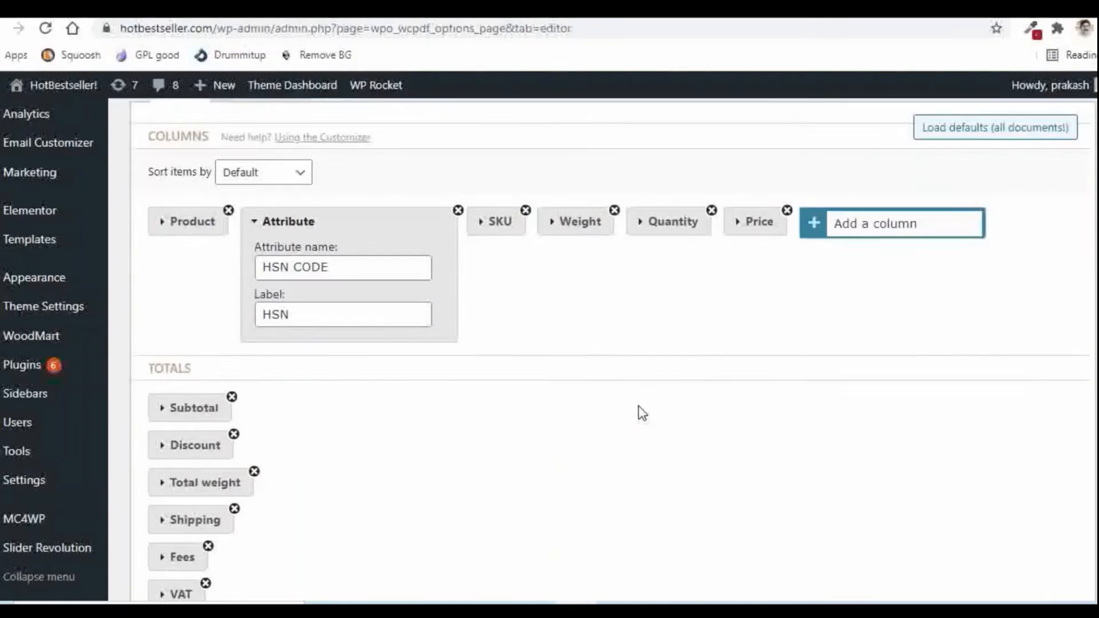
pyautogui.click(158, 518)
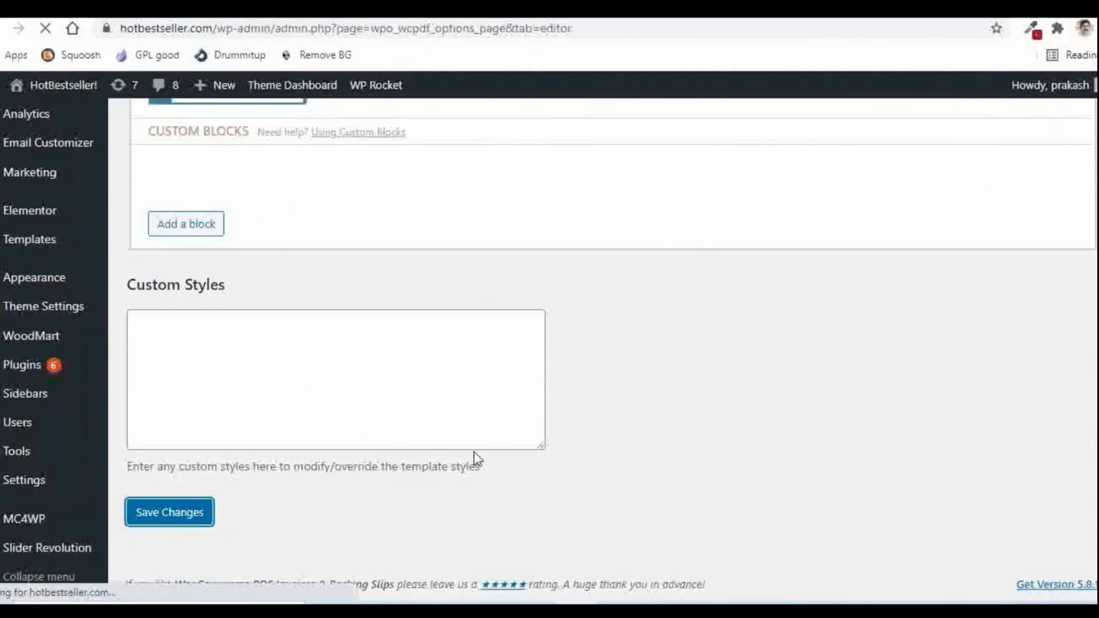
# Open the PDF invoice of the newest order from the WooCommerce orders list
pyautogui.scroll(-2, 847, 280)
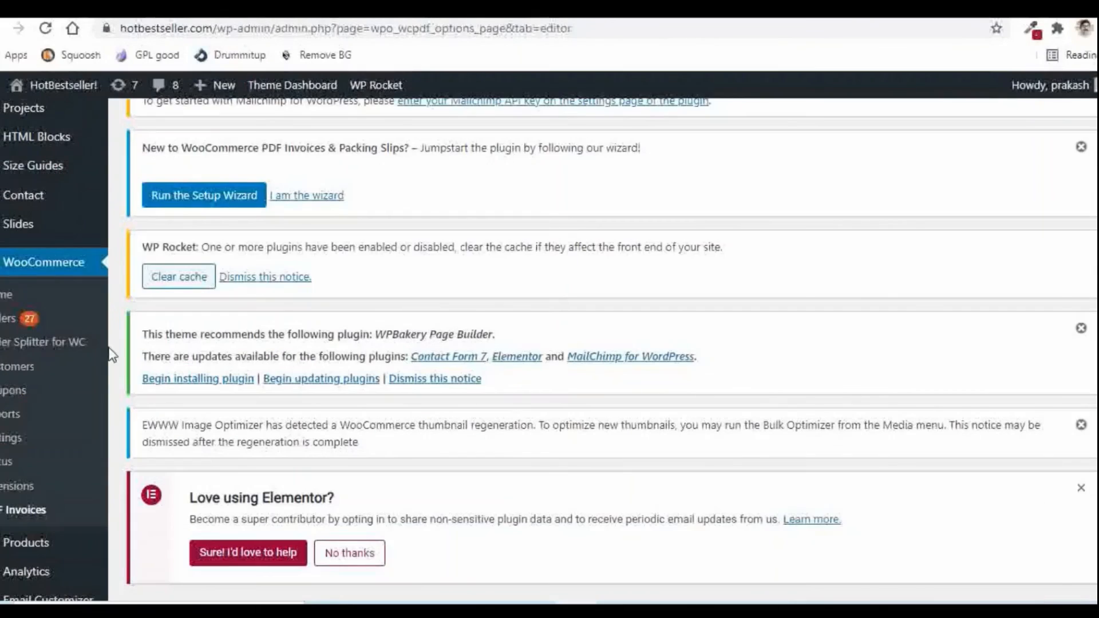
pyautogui.click(8, 331)
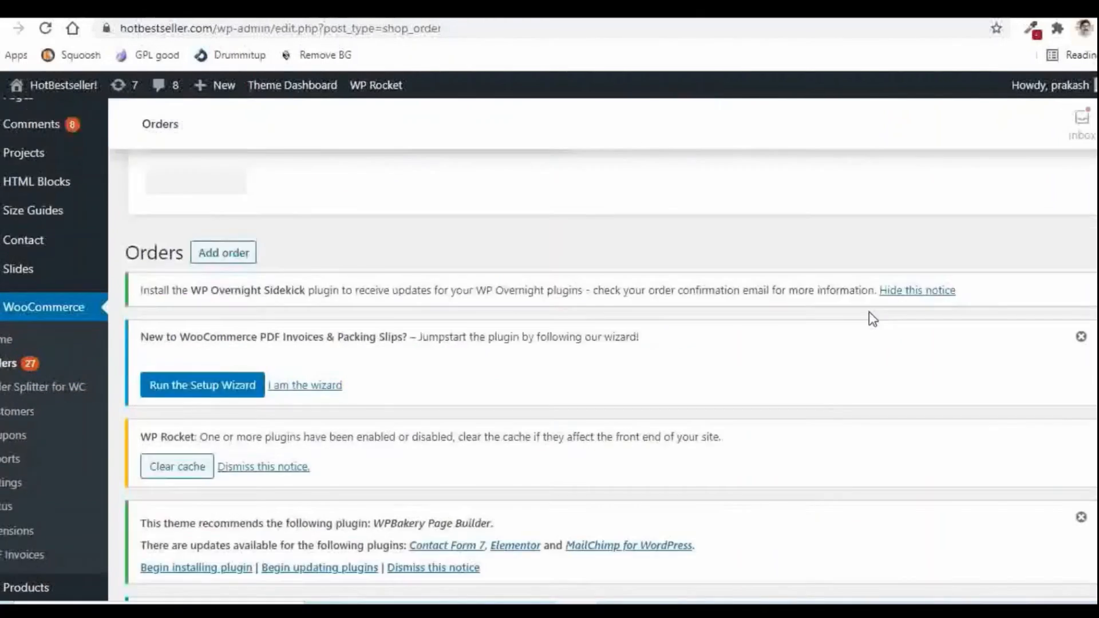
pyautogui.scroll(-5, 869, 311)
pyautogui.scroll(-5, 920, 380)
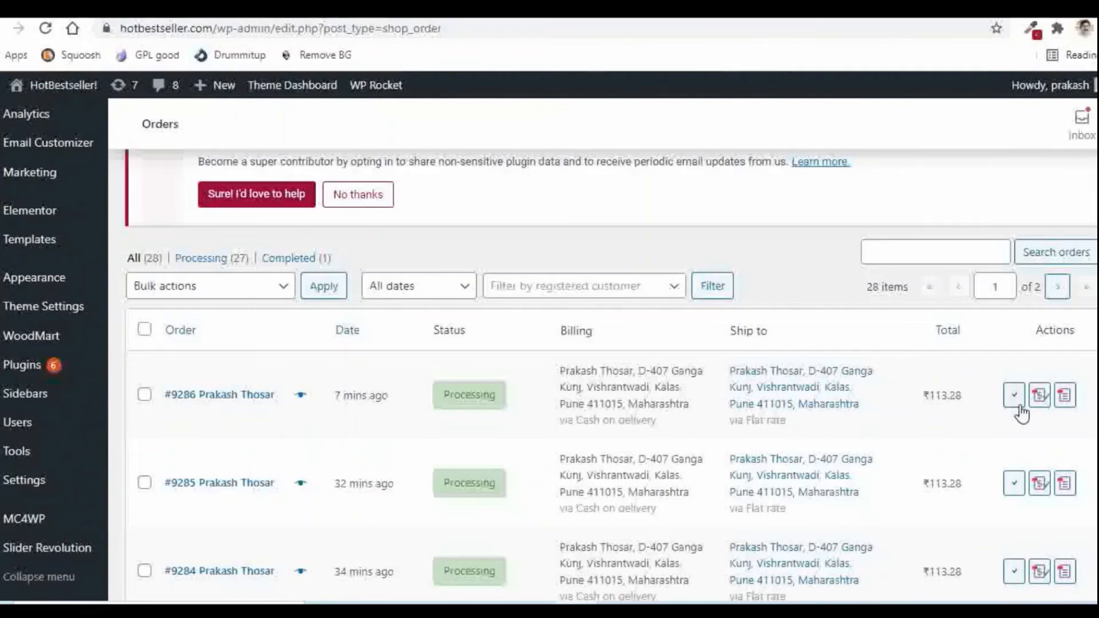
pyautogui.click(1038, 395)
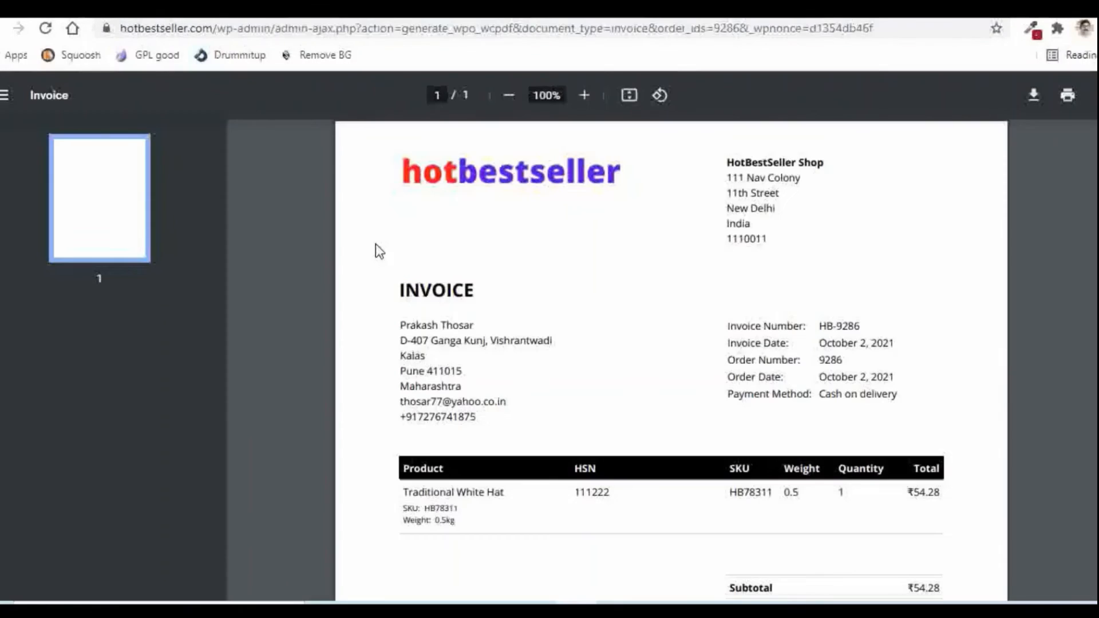
# Check the invoice's HSN column, SKU, weight, GST totals and GSTIN footer
pyautogui.scroll(-3, 585, 331)
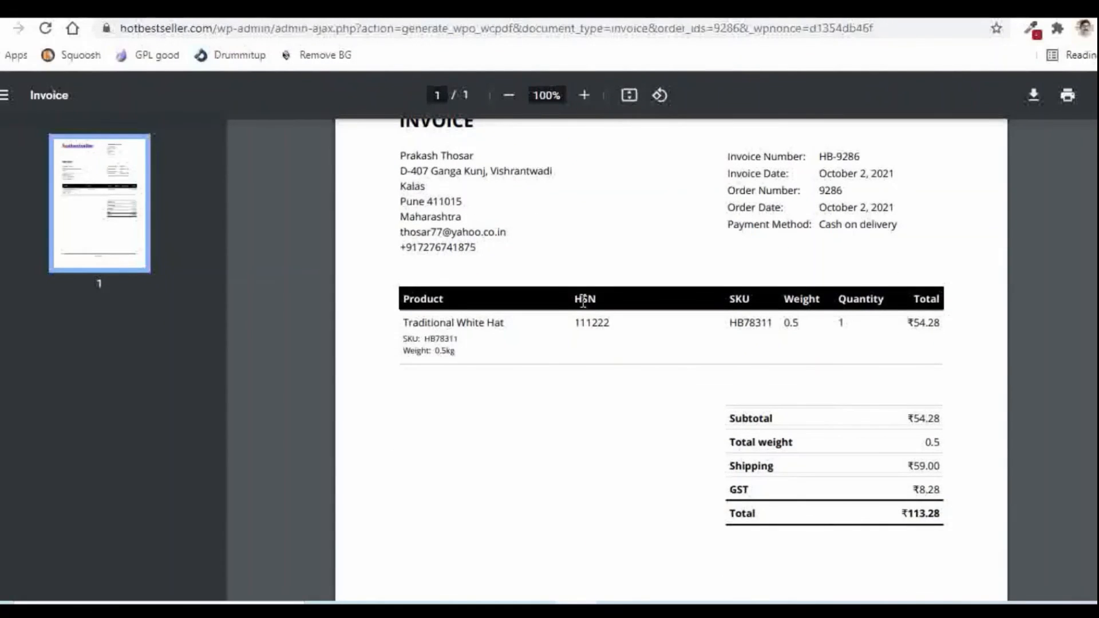
pyautogui.scroll(3, 622, 308)
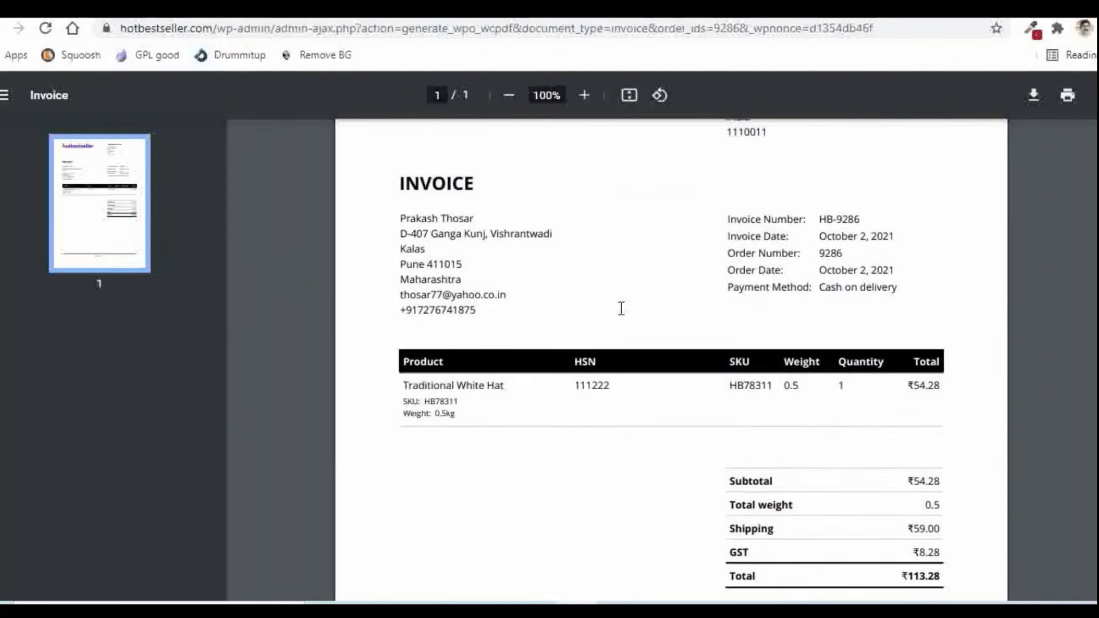
pyautogui.scroll(-3, 621, 308)
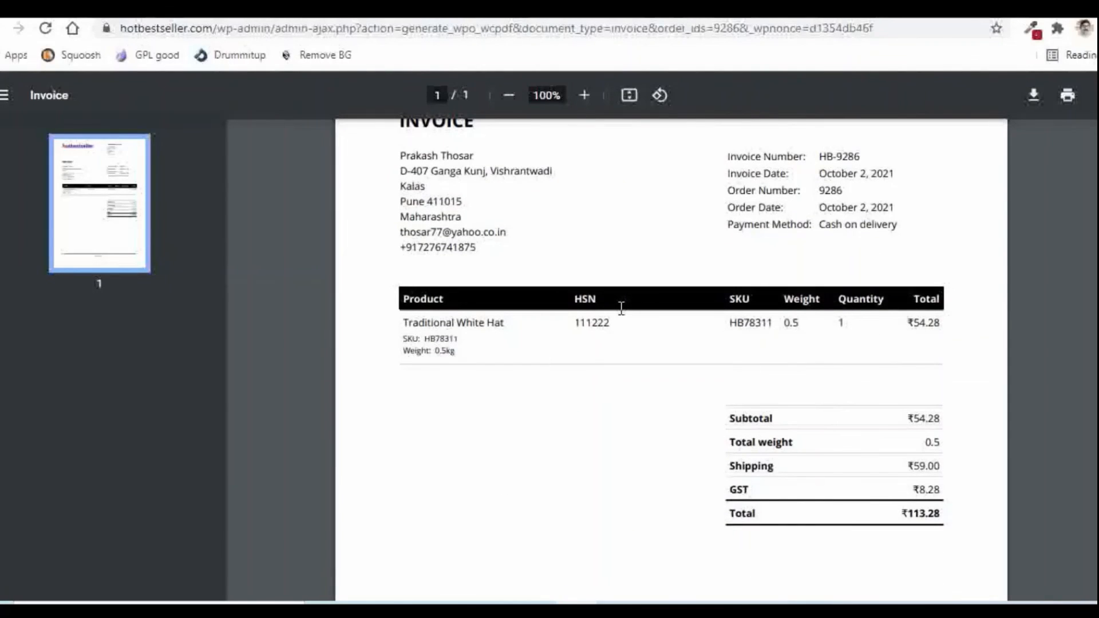
pyautogui.scroll(-2, 621, 308)
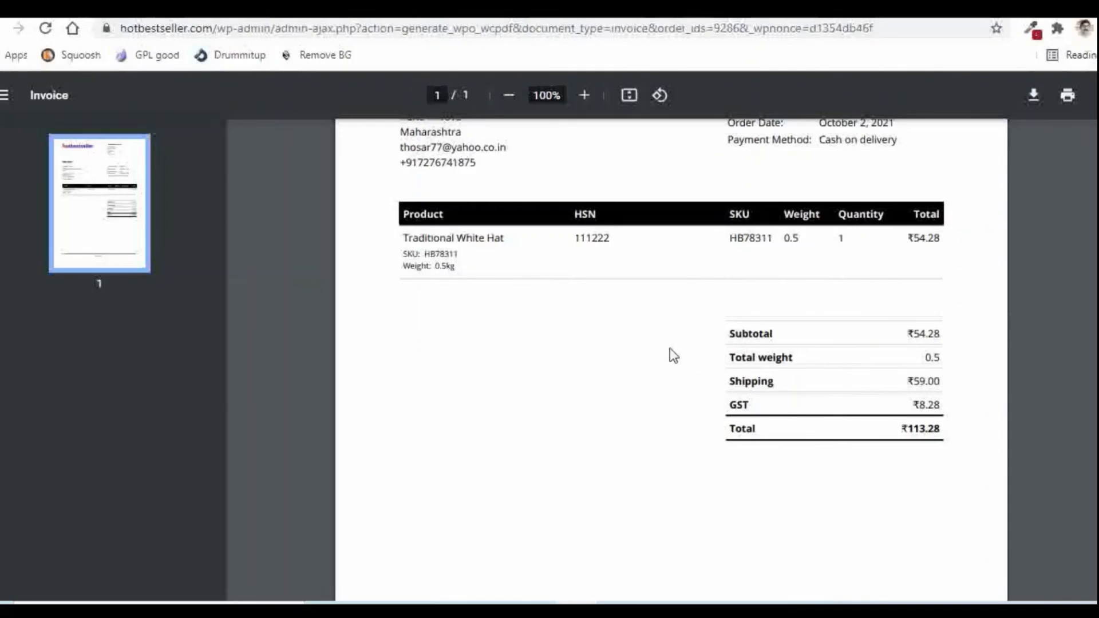
pyautogui.scroll(-4, 650, 295)
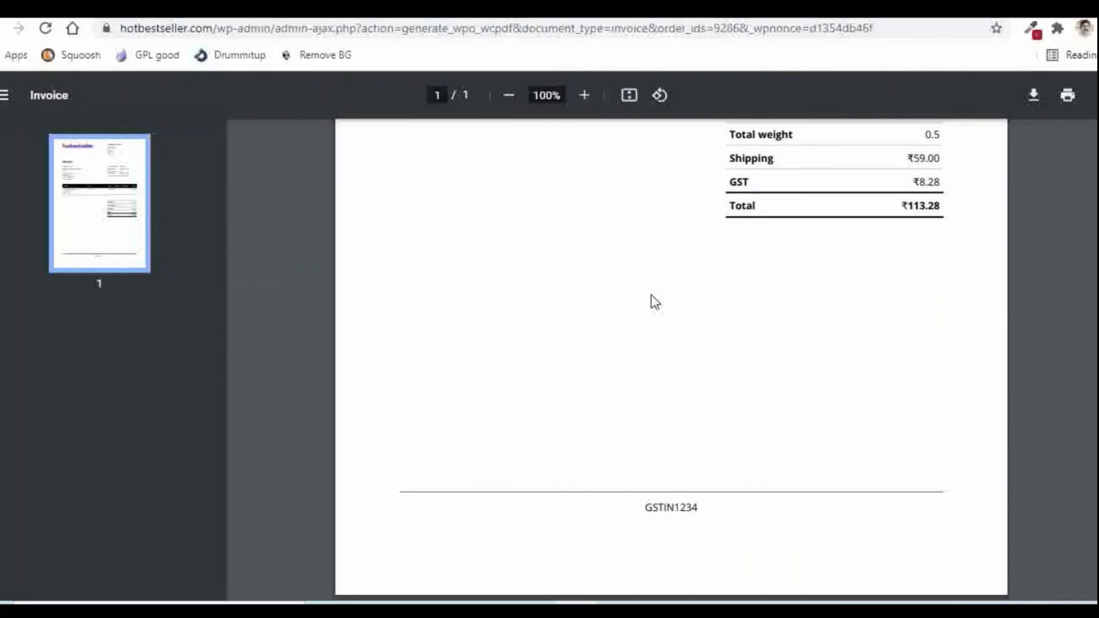
pyautogui.scroll(6, 655, 302)
pyautogui.scroll(3, 655, 302)
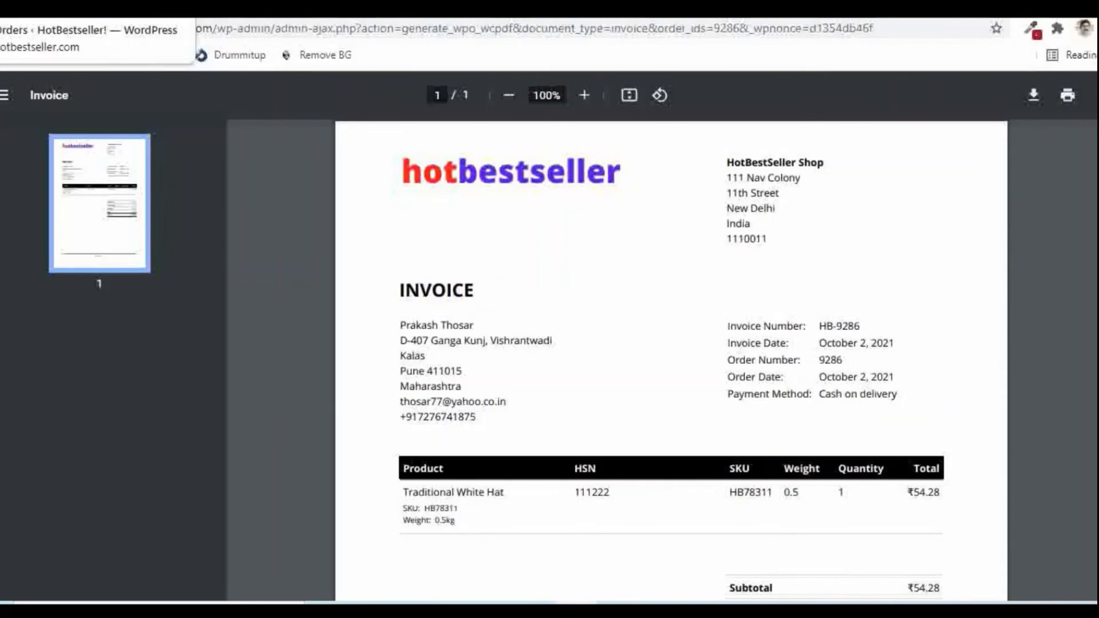
# Generate PDF invoices in bulk for the four newest orders in the orders list and look through the pages
pyautogui.click(57, 9)
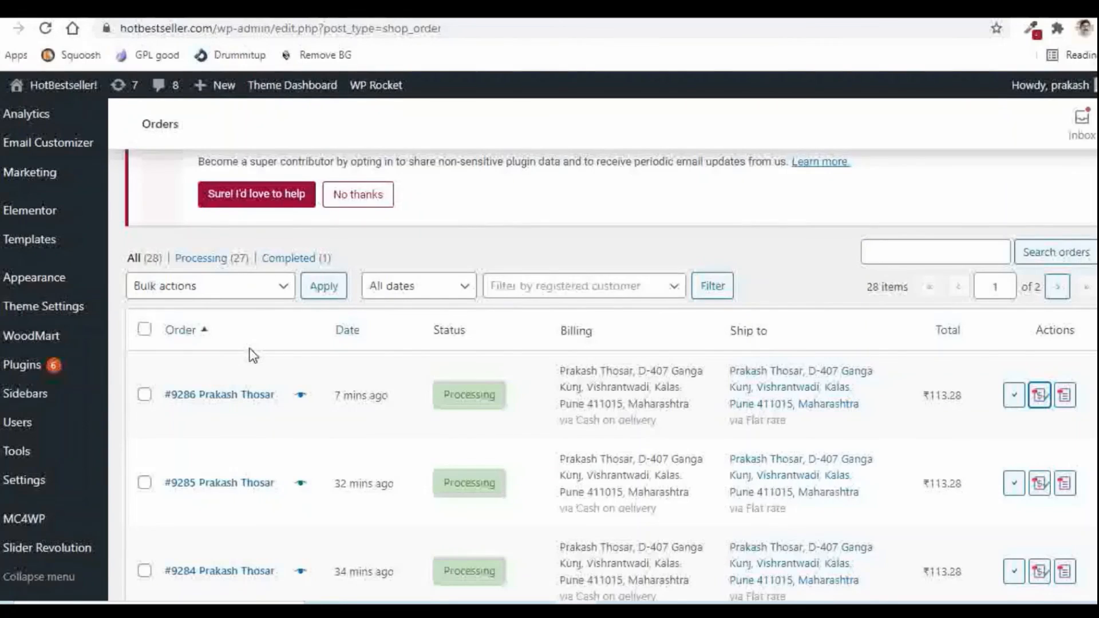
pyautogui.scroll(-1, 313, 357)
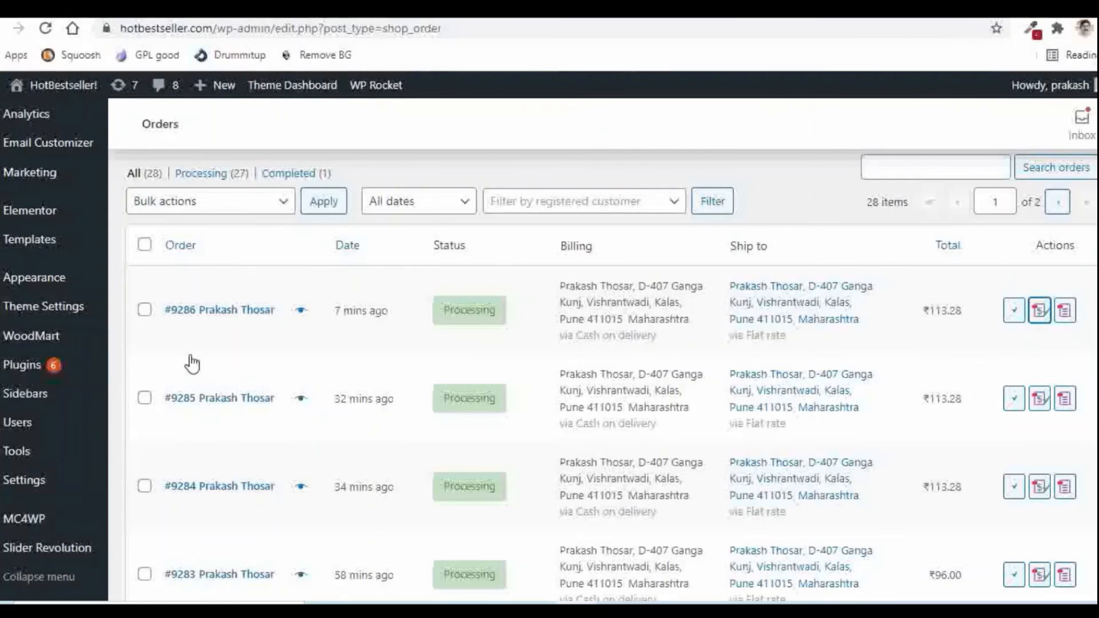
pyautogui.click(145, 311)
pyautogui.click(144, 397)
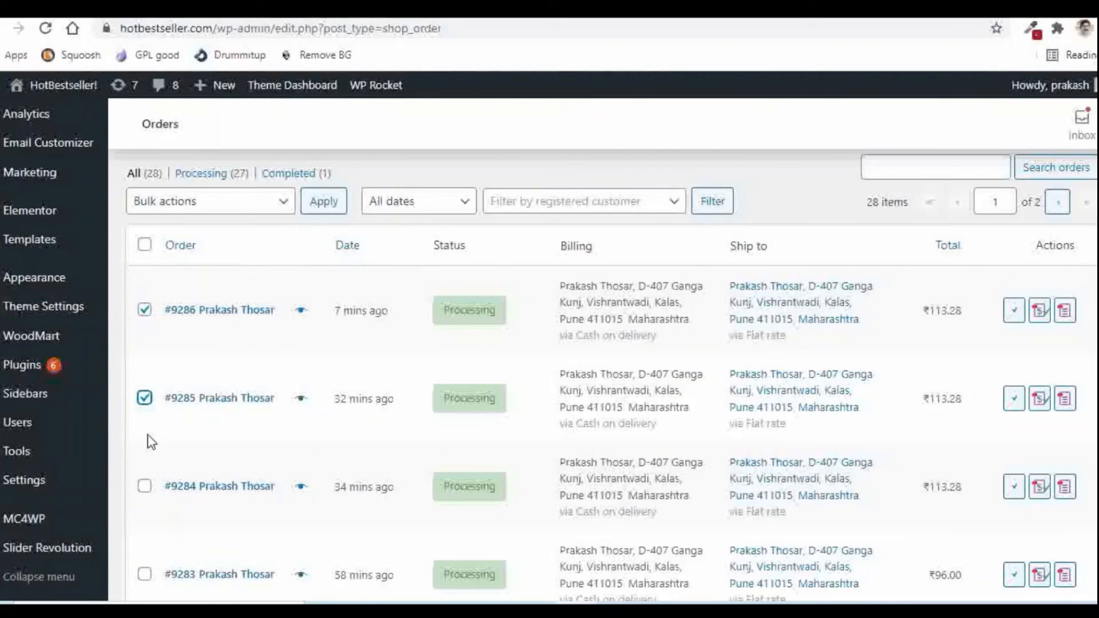
pyautogui.click(144, 486)
pyautogui.click(144, 574)
pyautogui.click(207, 208)
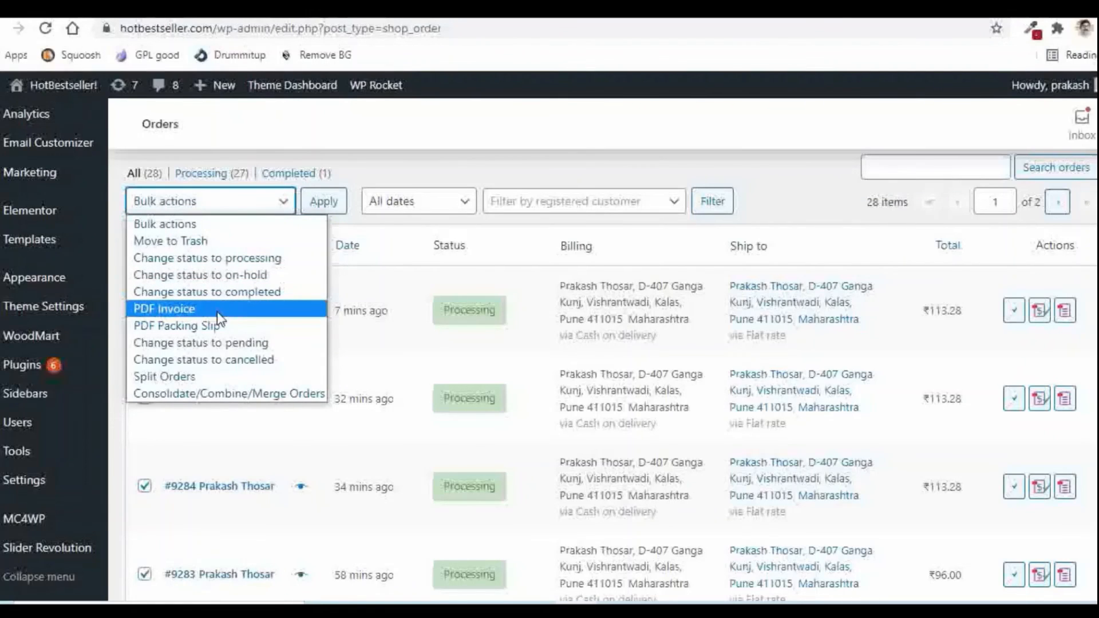
pyautogui.click(177, 309)
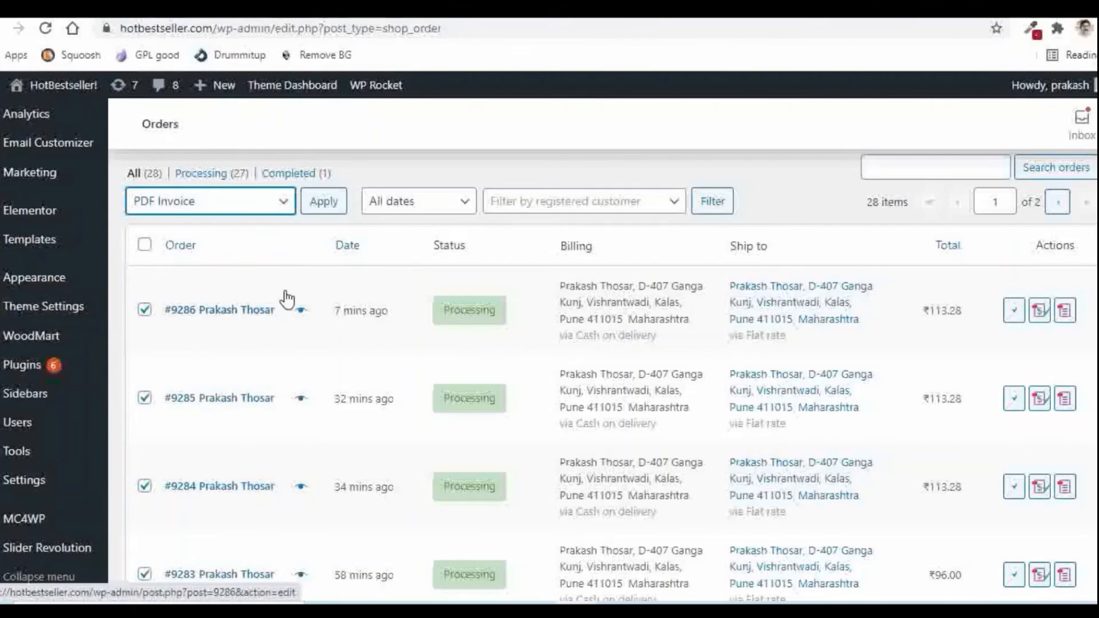
pyautogui.click(324, 203)
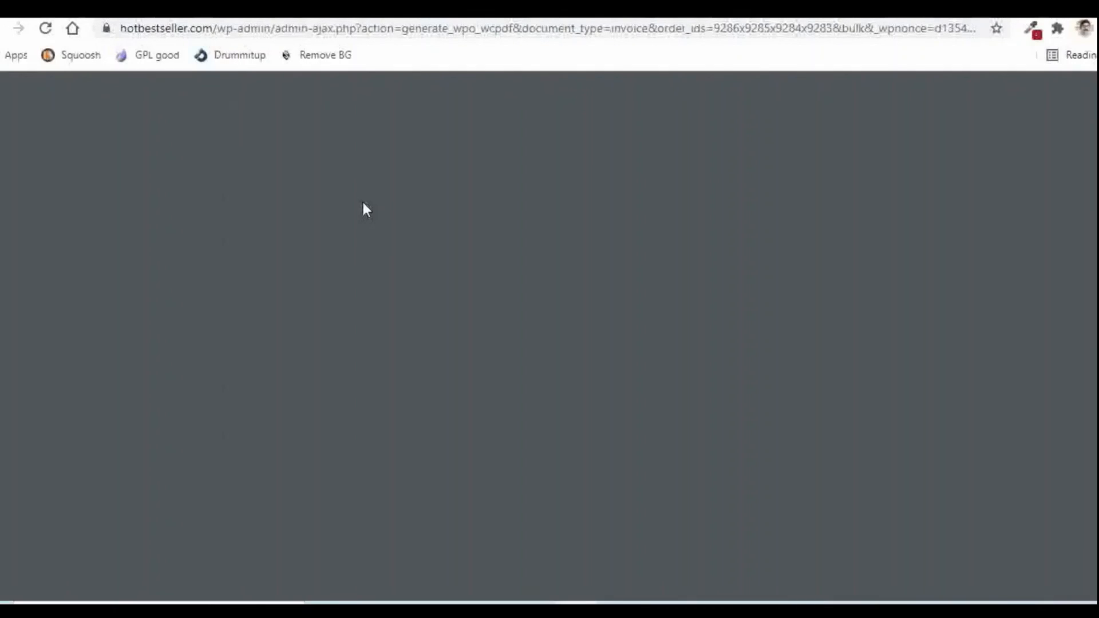
pyautogui.scroll(-4, 114, 294)
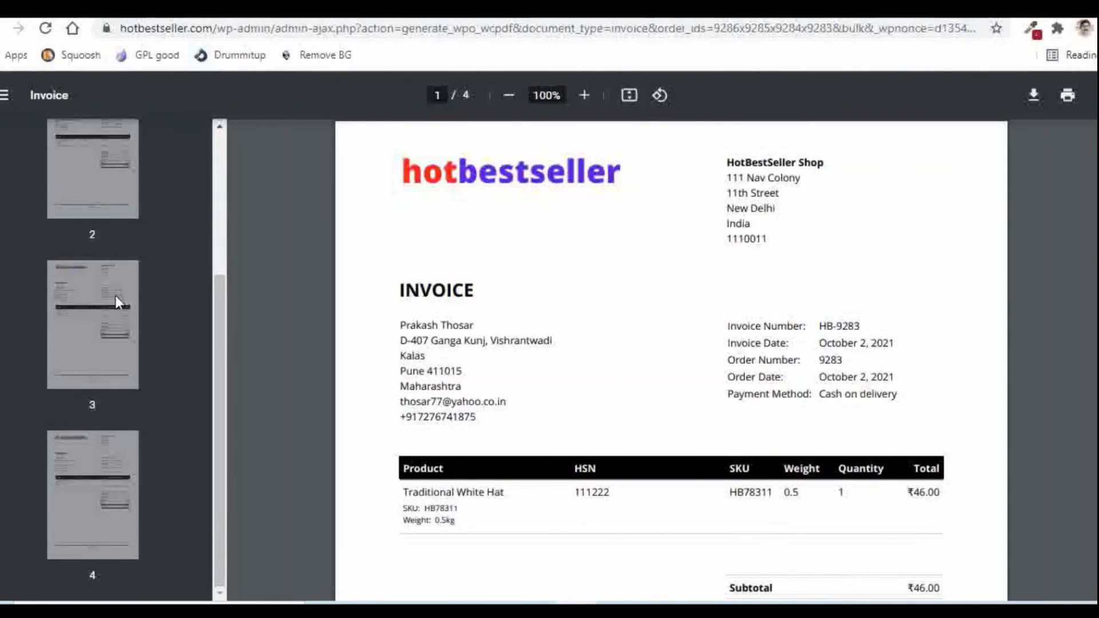
pyautogui.scroll(4, 115, 296)
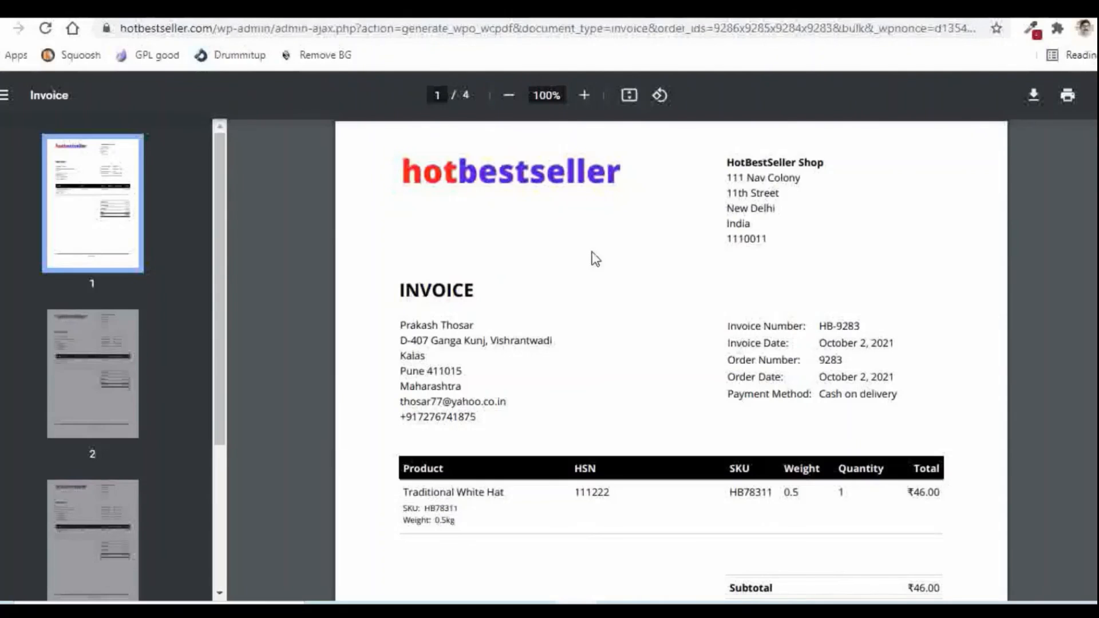
# Generate PDF packing slips in bulk for the same four selected orders and look through the document
pyautogui.click(36, 13)
pyautogui.click(212, 203)
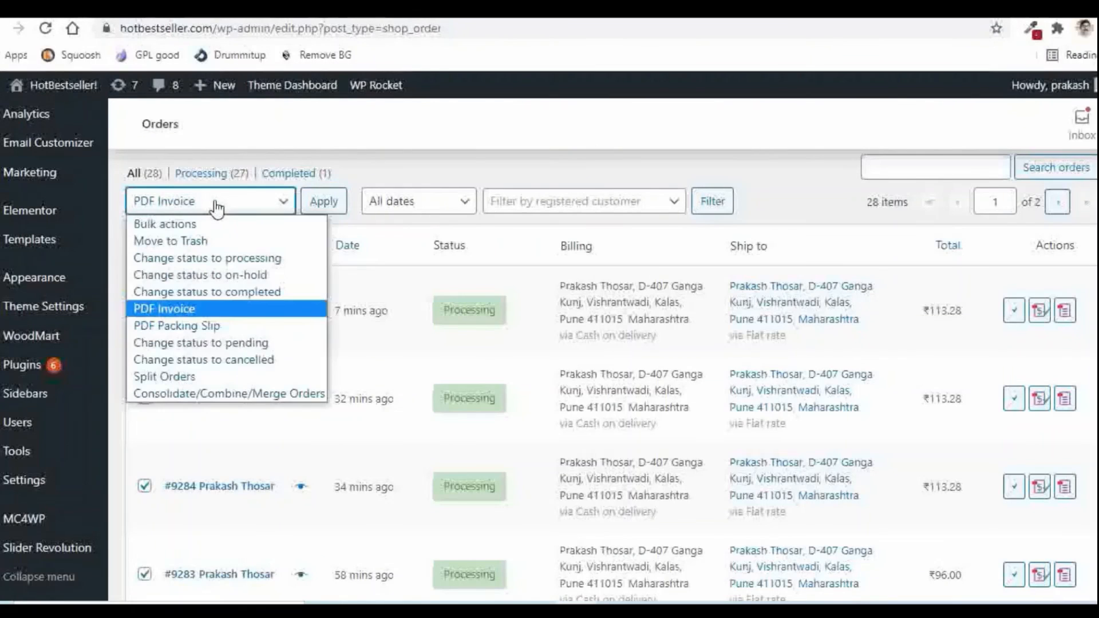
pyautogui.click(177, 332)
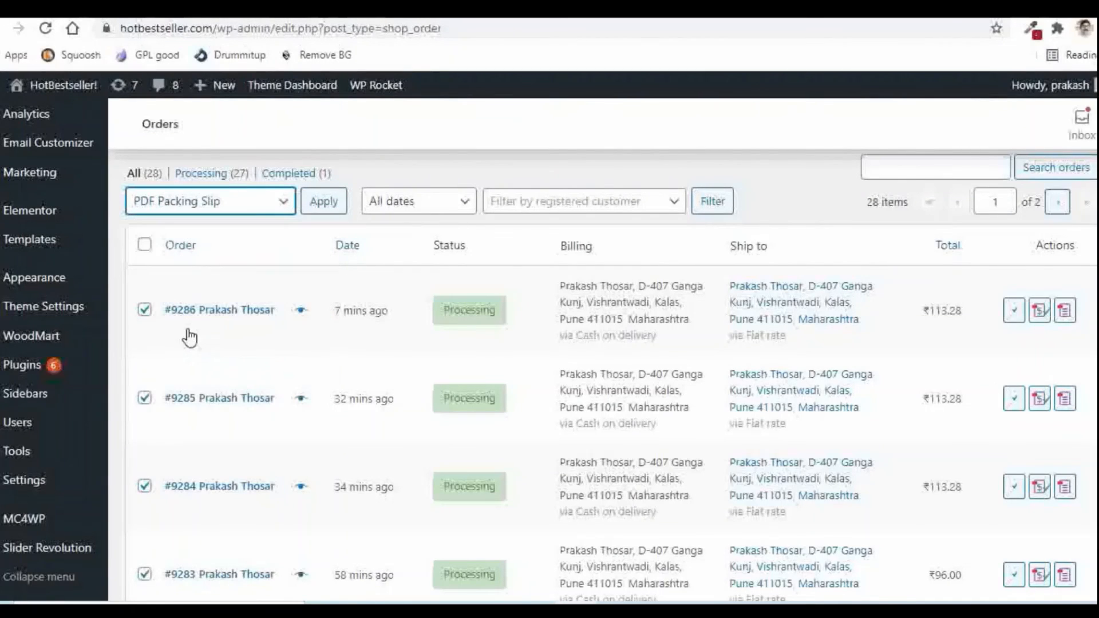
pyautogui.click(326, 204)
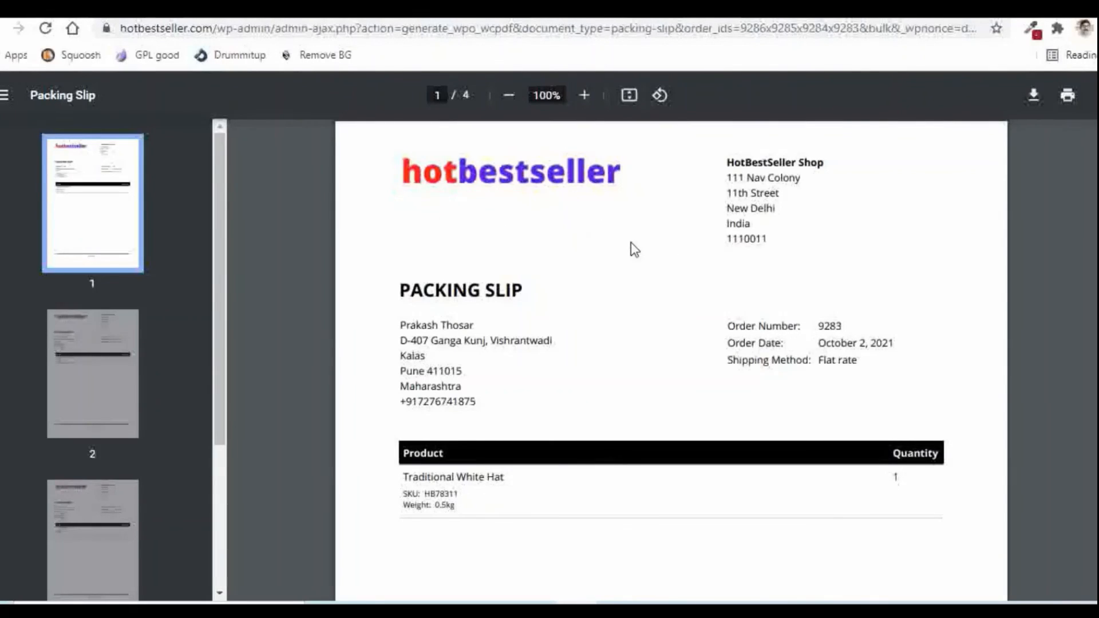
pyautogui.scroll(-7, 633, 241)
pyautogui.scroll(-4, 138, 343)
pyautogui.scroll(3, 139, 342)
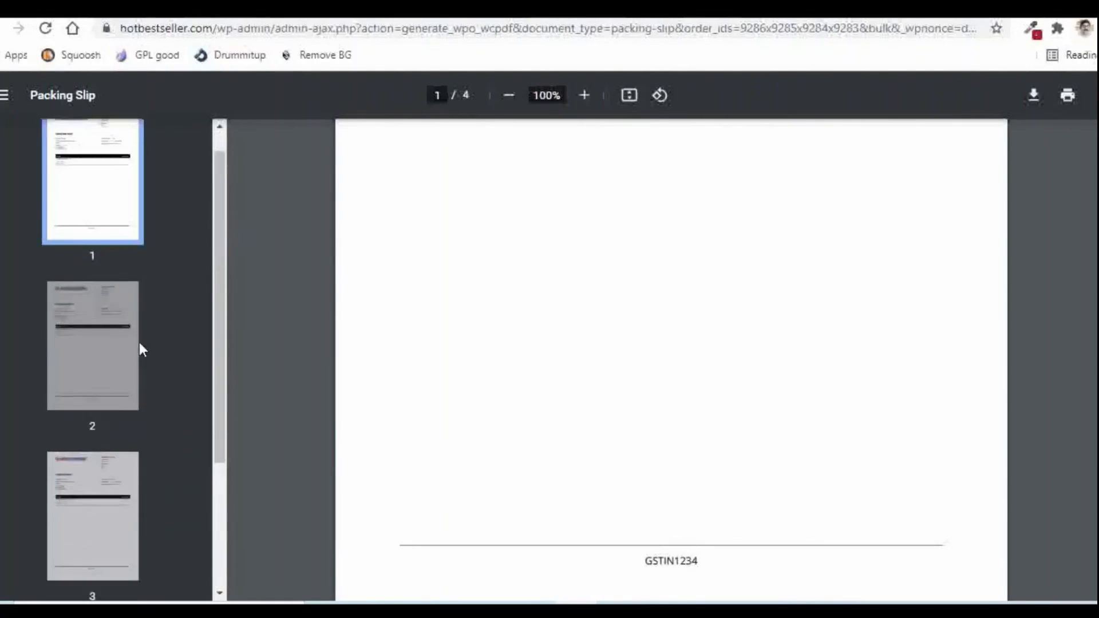
pyautogui.scroll(1, 139, 343)
pyautogui.scroll(7, 746, 348)
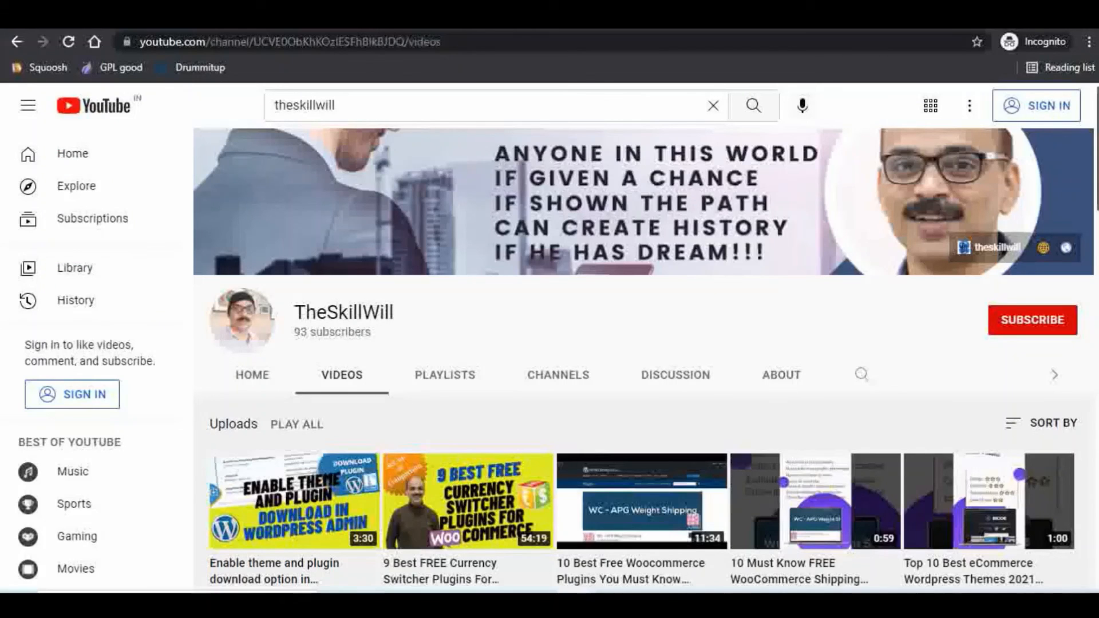
# Look through the uploaded videos on the TheSkillWill channel on YouTube
pyautogui.scroll(-4, 643, 361)
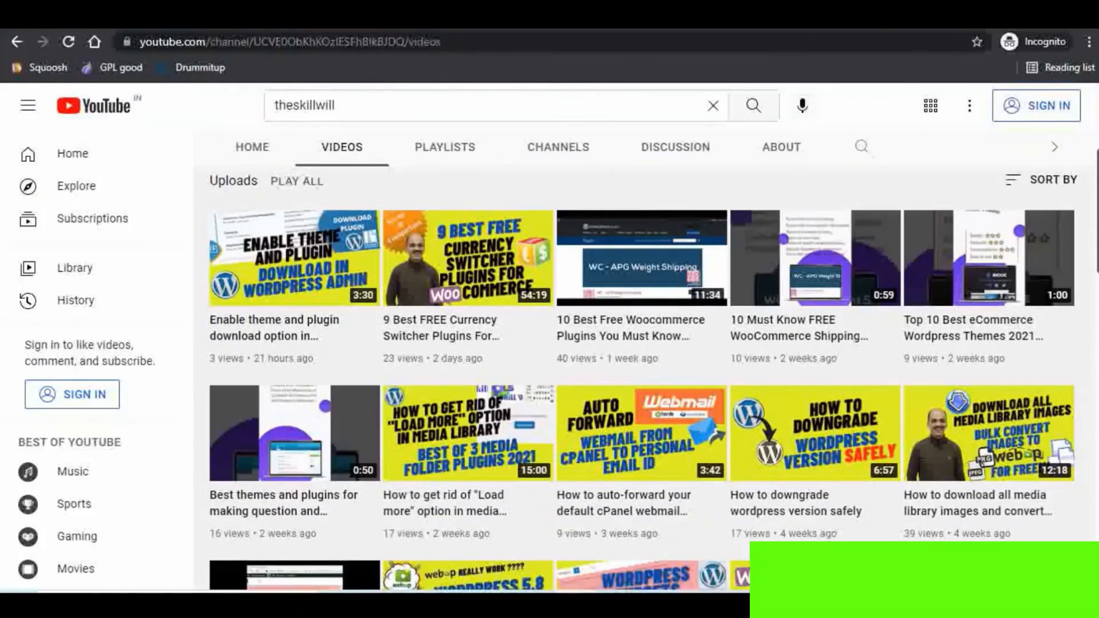
pyautogui.scroll(-5, 643, 360)
pyautogui.scroll(-2, 643, 361)
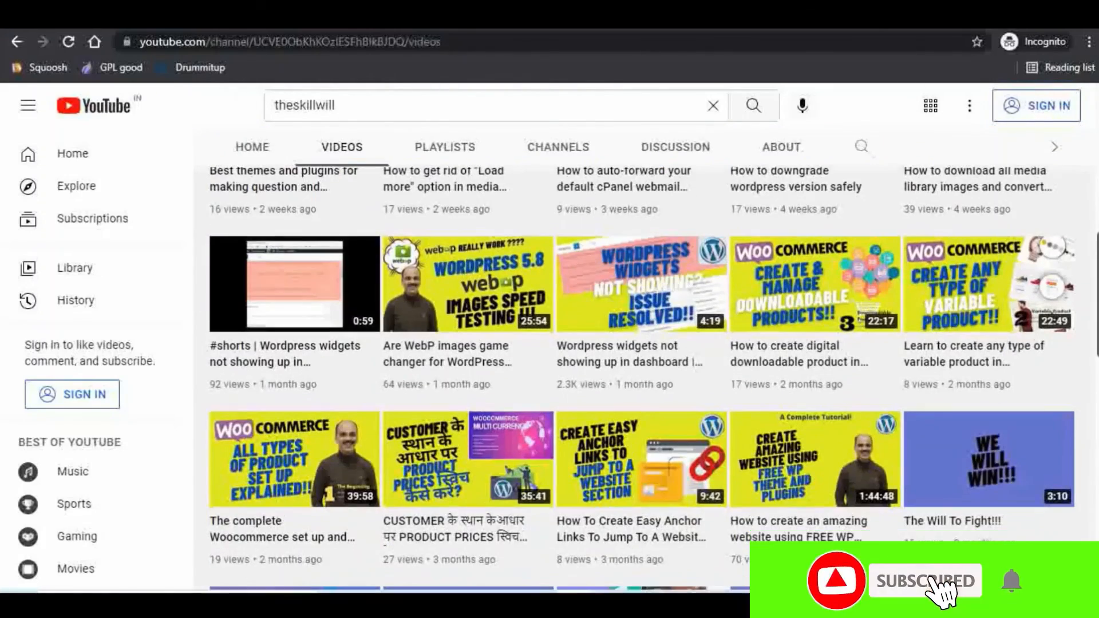
pyautogui.scroll(-3, 643, 360)
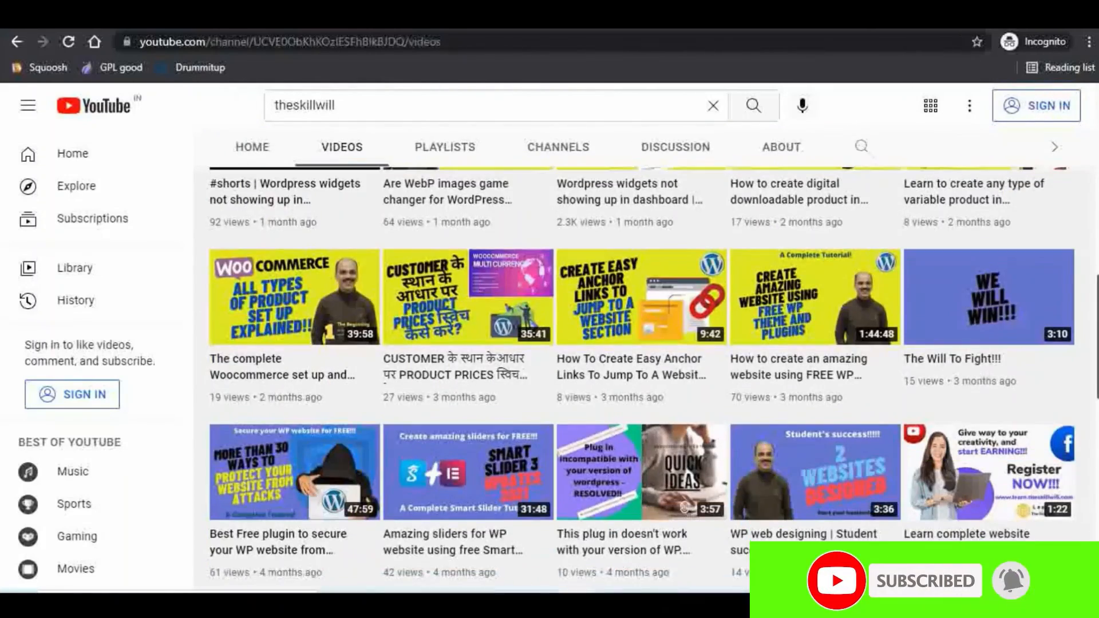
pyautogui.scroll(-2, 643, 360)
pyautogui.scroll(-1, 643, 360)
pyautogui.scroll(-2, 643, 361)
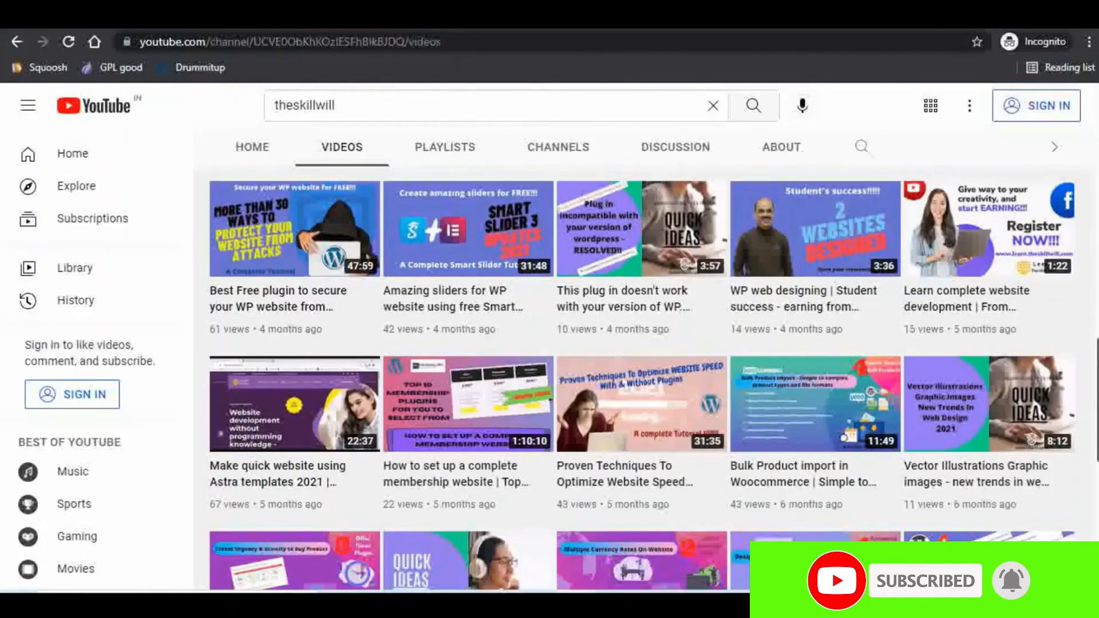
pyautogui.scroll(-1, 643, 361)
pyautogui.scroll(-3, 643, 361)
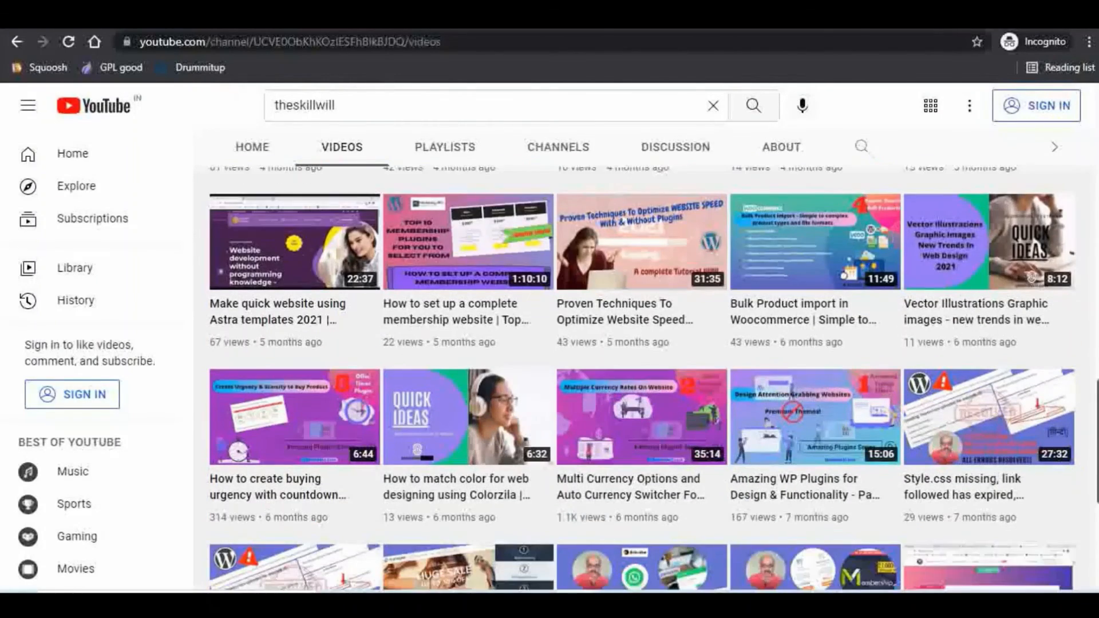
pyautogui.scroll(-1, 642, 361)
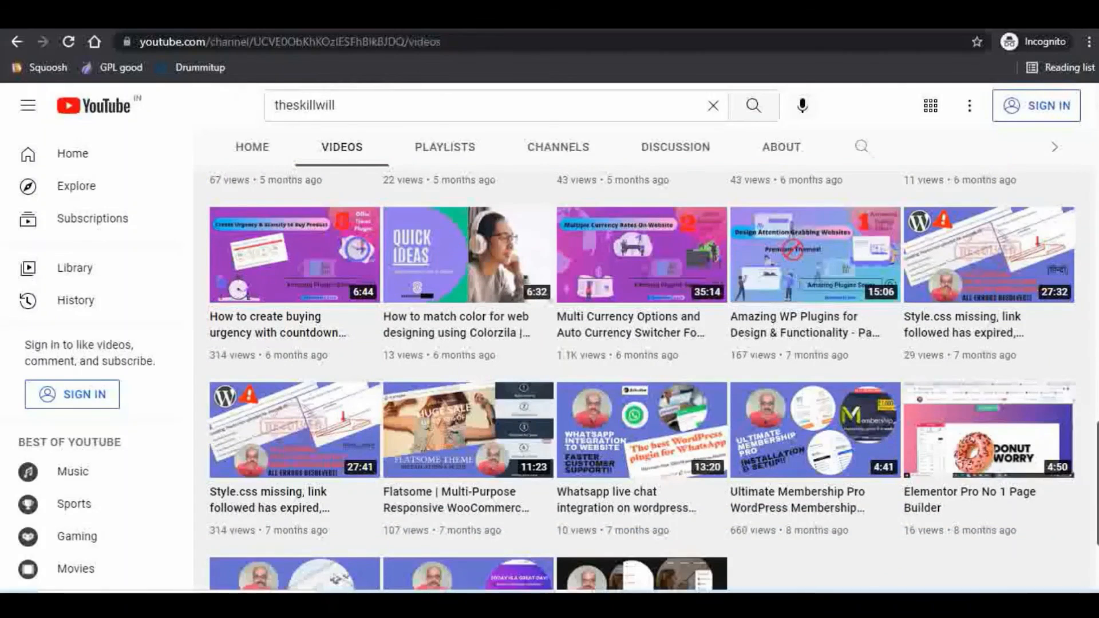
pyautogui.scroll(-1, 643, 360)
pyautogui.scroll(-1, 642, 361)
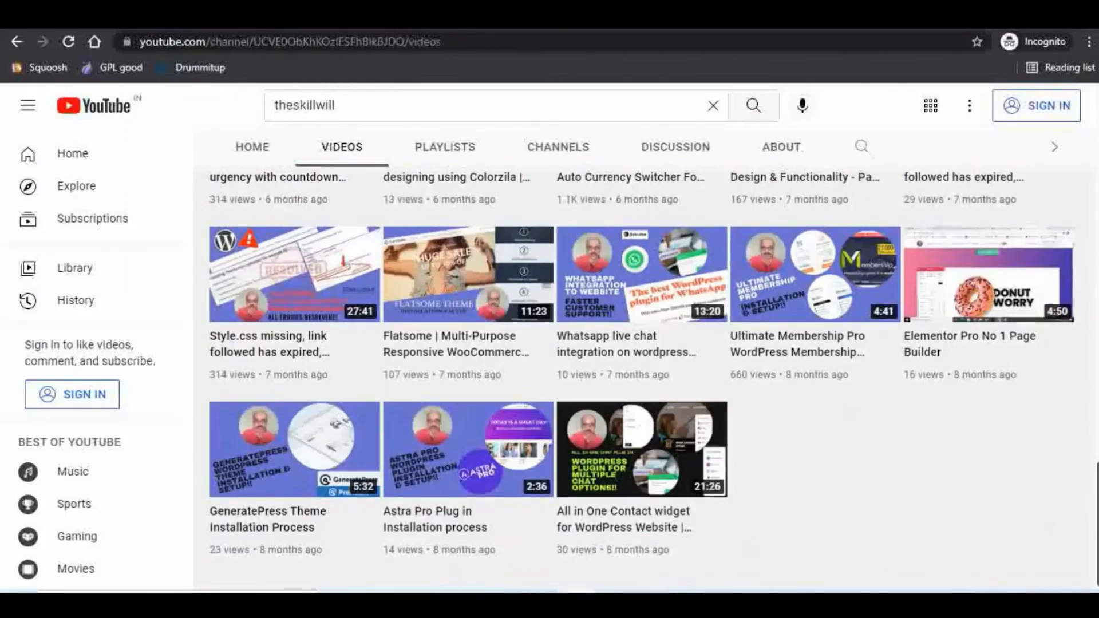